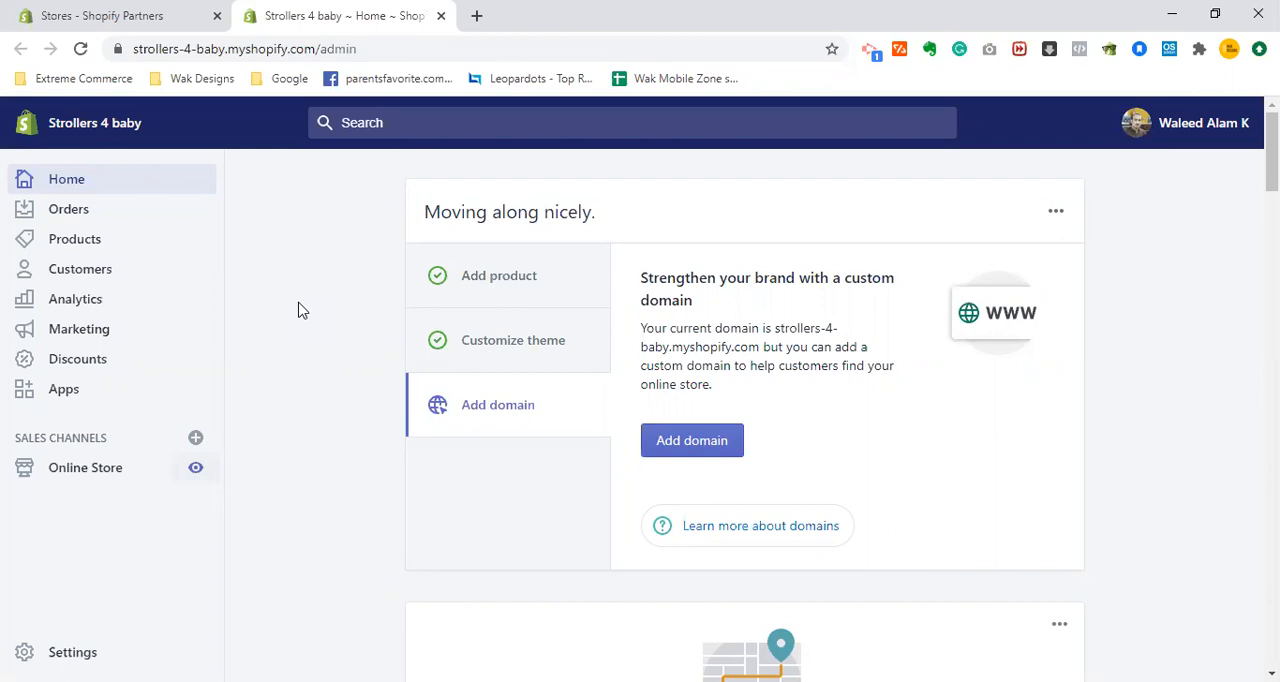
# - Open the live storefront of the Strollers 4 baby store from the admin for viewing
pyautogui.click(197, 471)
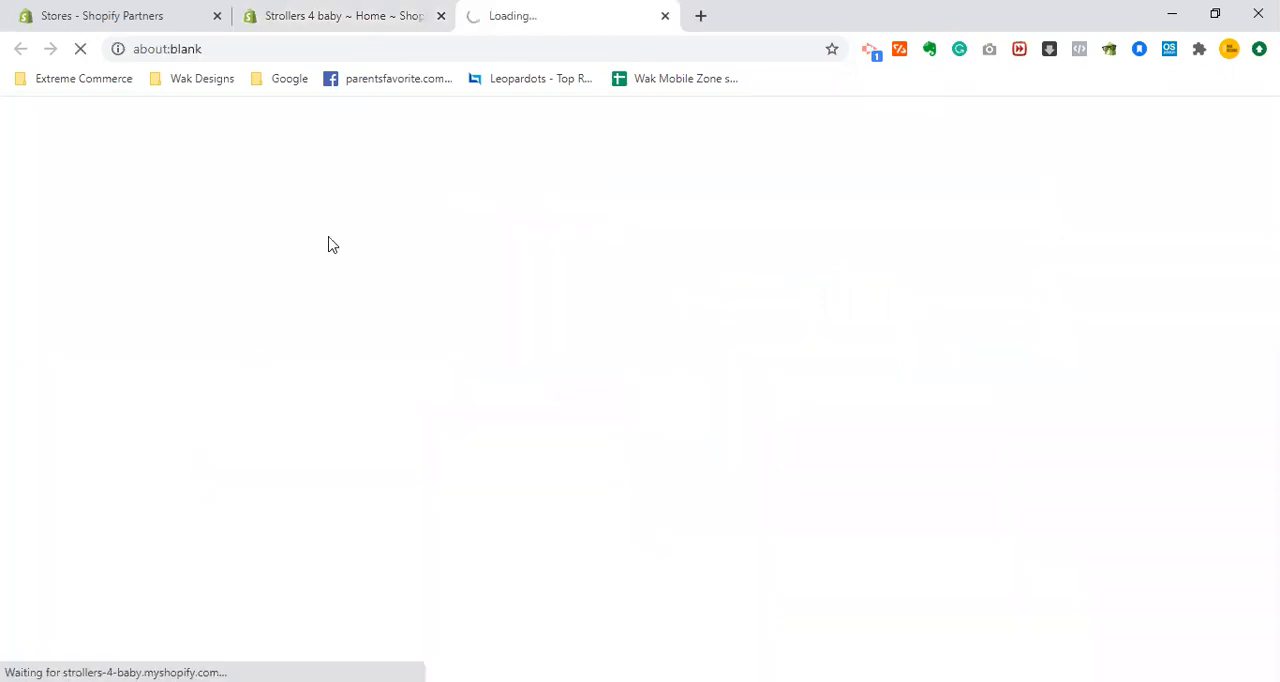
pyautogui.click(366, 10)
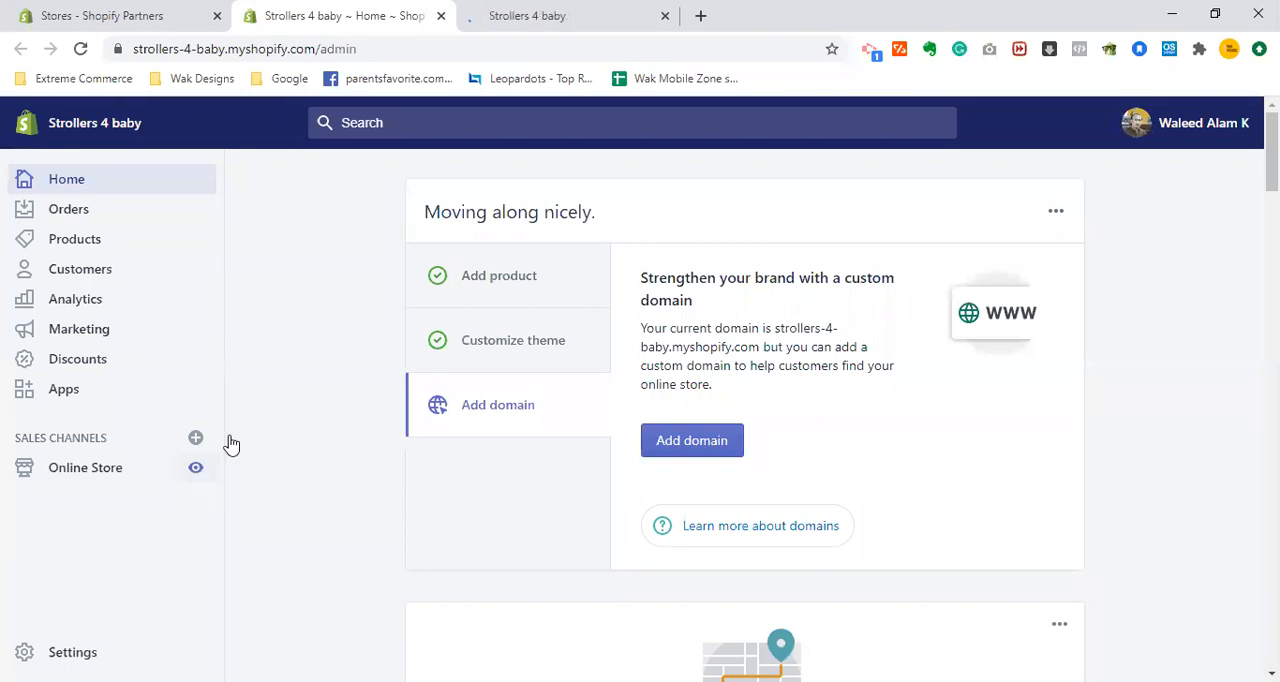
pyautogui.click(562, 12)
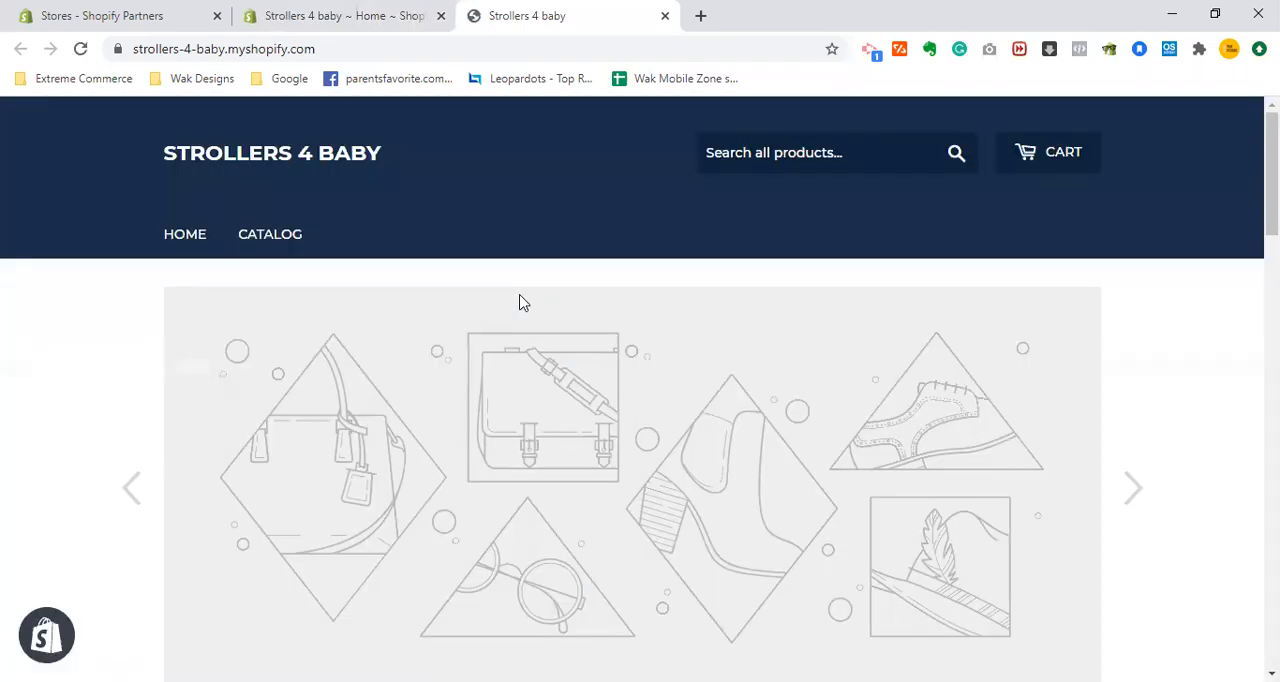
# - Examine the storefront home page, from the header and slideshow through the featured collections to the footer
pyautogui.scroll(-1, 519, 302)
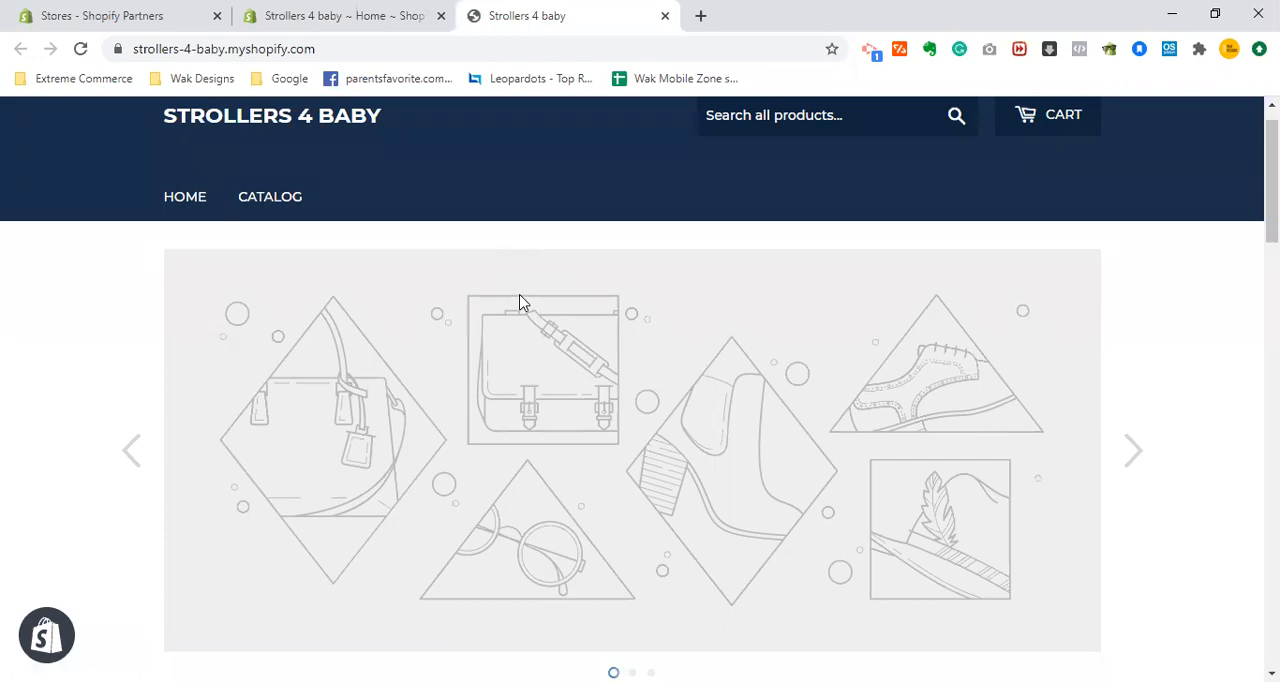
pyautogui.scroll(-1, 519, 302)
pyautogui.scroll(1, 519, 302)
pyautogui.scroll(-10, 519, 302)
pyautogui.scroll(-7, 521, 303)
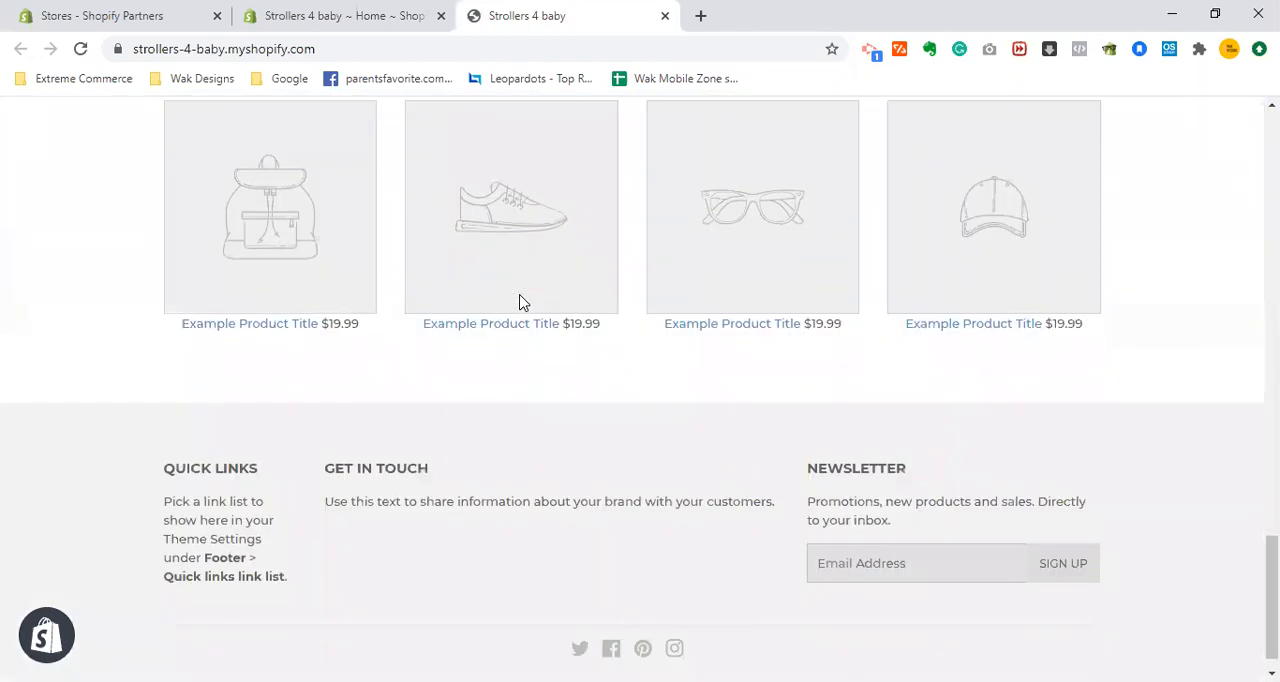
pyautogui.scroll(-1, 521, 303)
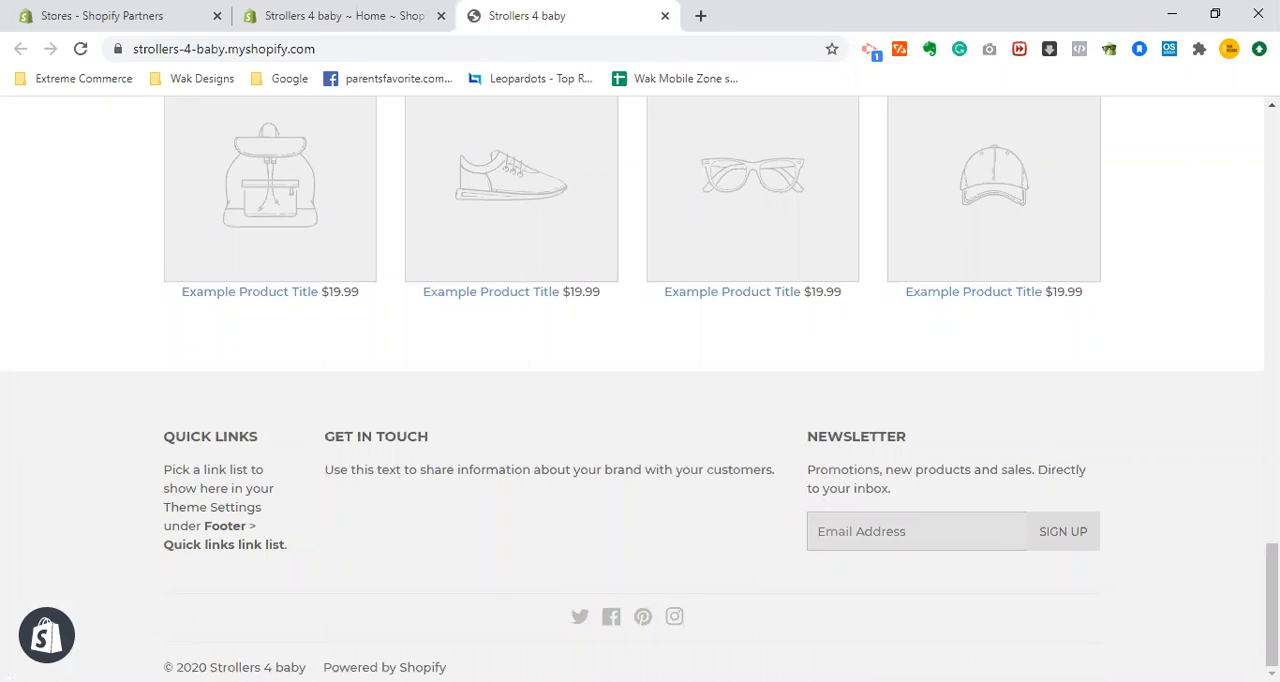
pyautogui.scroll(3, 640, 390)
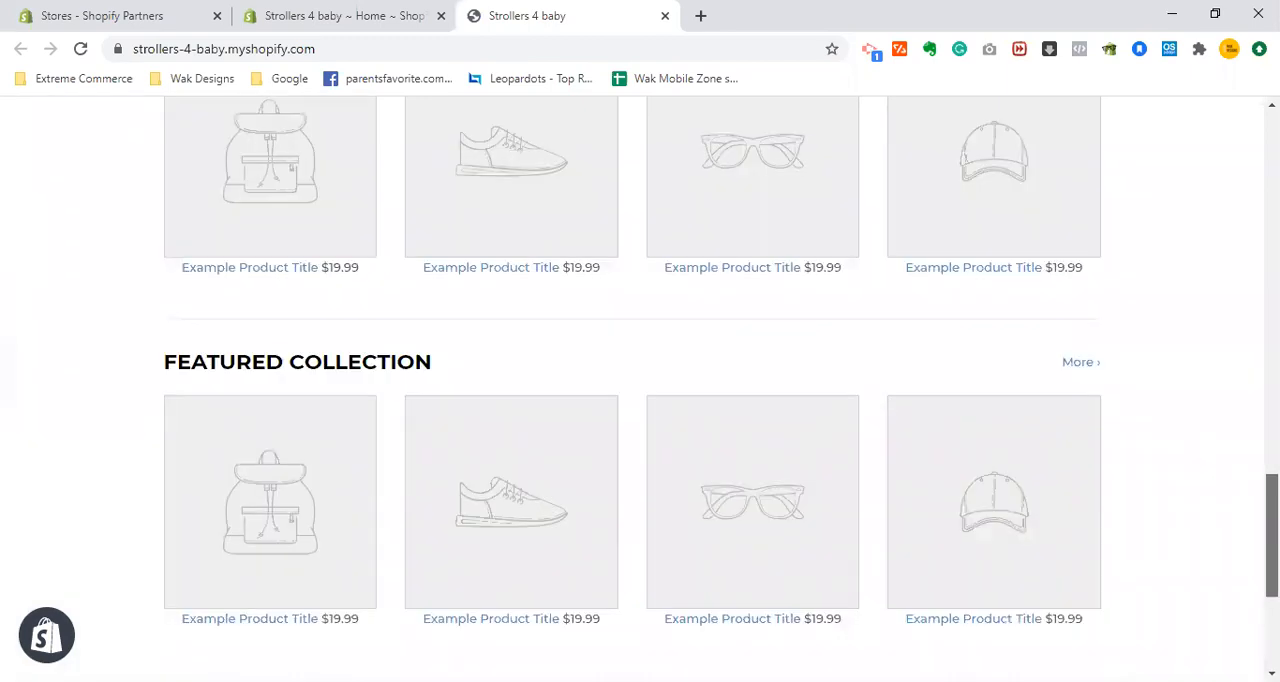
pyautogui.scroll(2, 640, 390)
pyautogui.scroll(4, 640, 390)
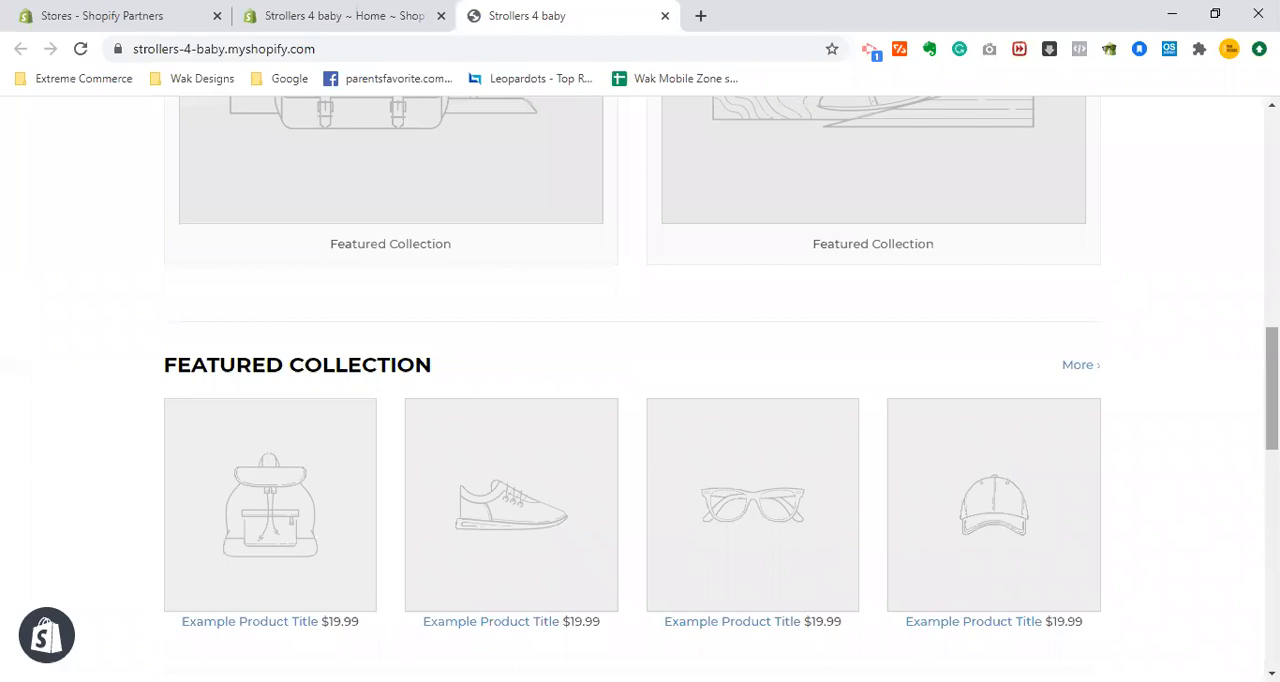
pyautogui.scroll(4, 640, 390)
pyautogui.scroll(2, 640, 390)
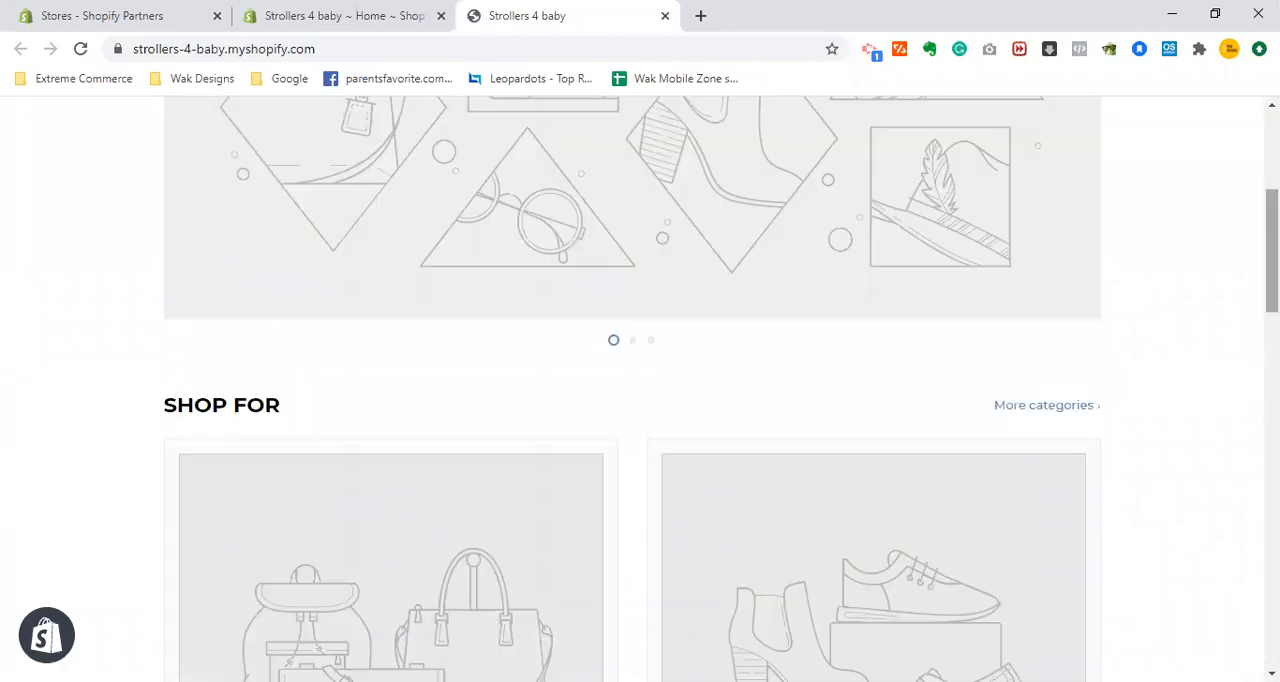
pyautogui.scroll(3, 992, 396)
pyautogui.scroll(1, 992, 396)
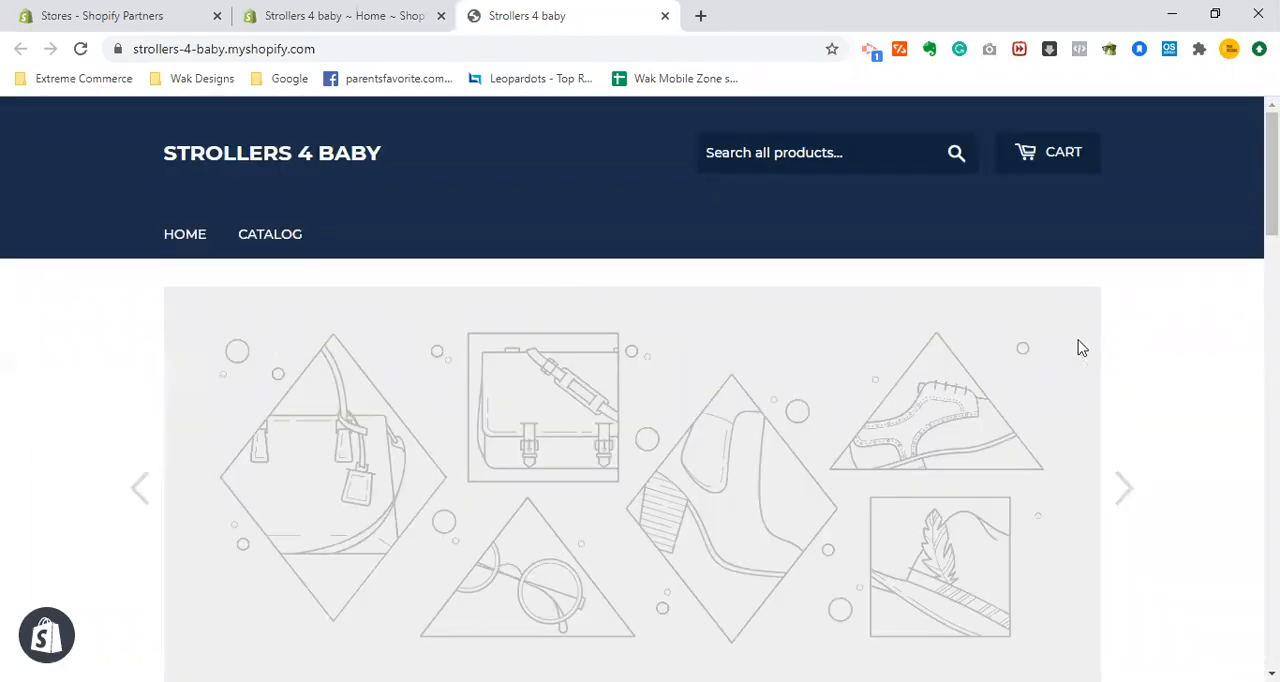
pyautogui.scroll(-1, 992, 396)
pyautogui.scroll(1, 992, 396)
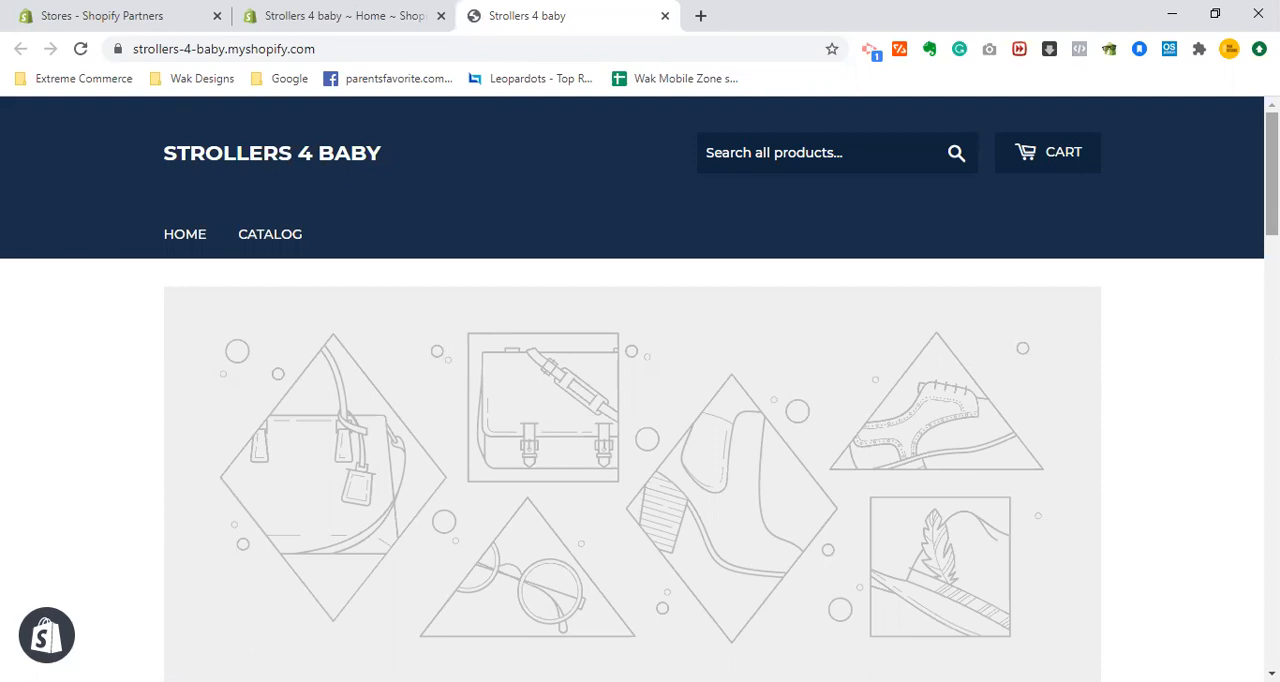
pyautogui.scroll(-2, 640, 389)
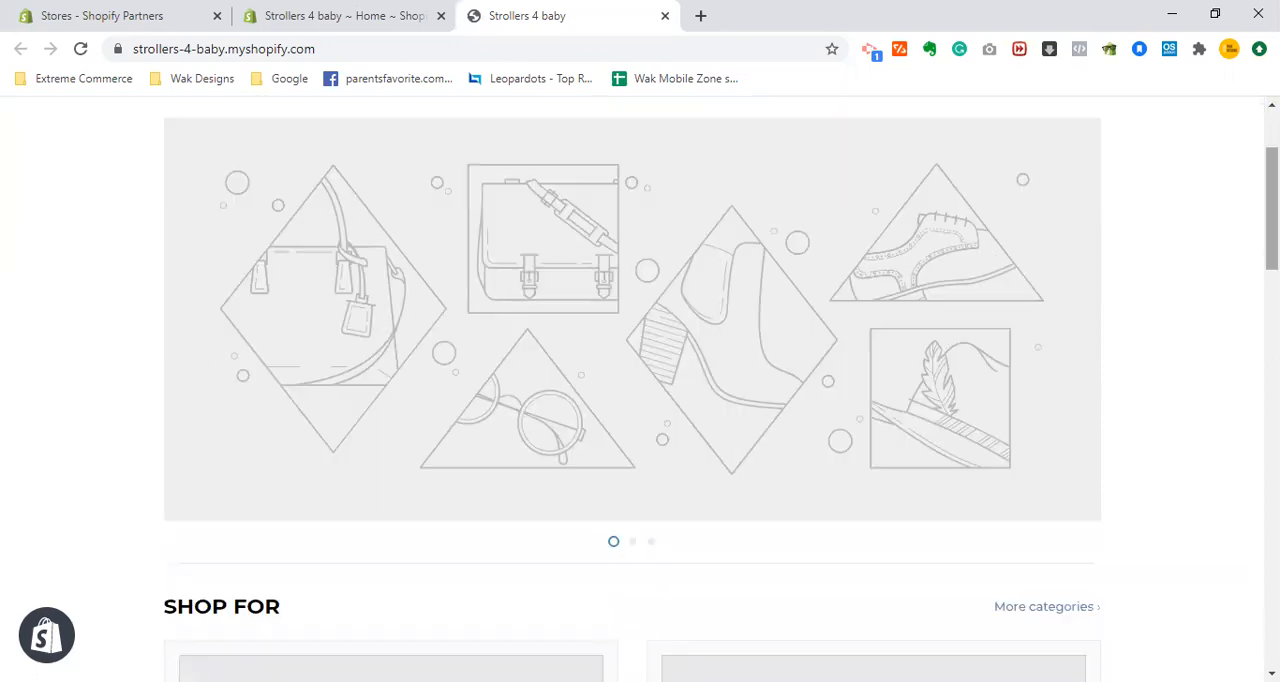
pyautogui.scroll(-1, 640, 389)
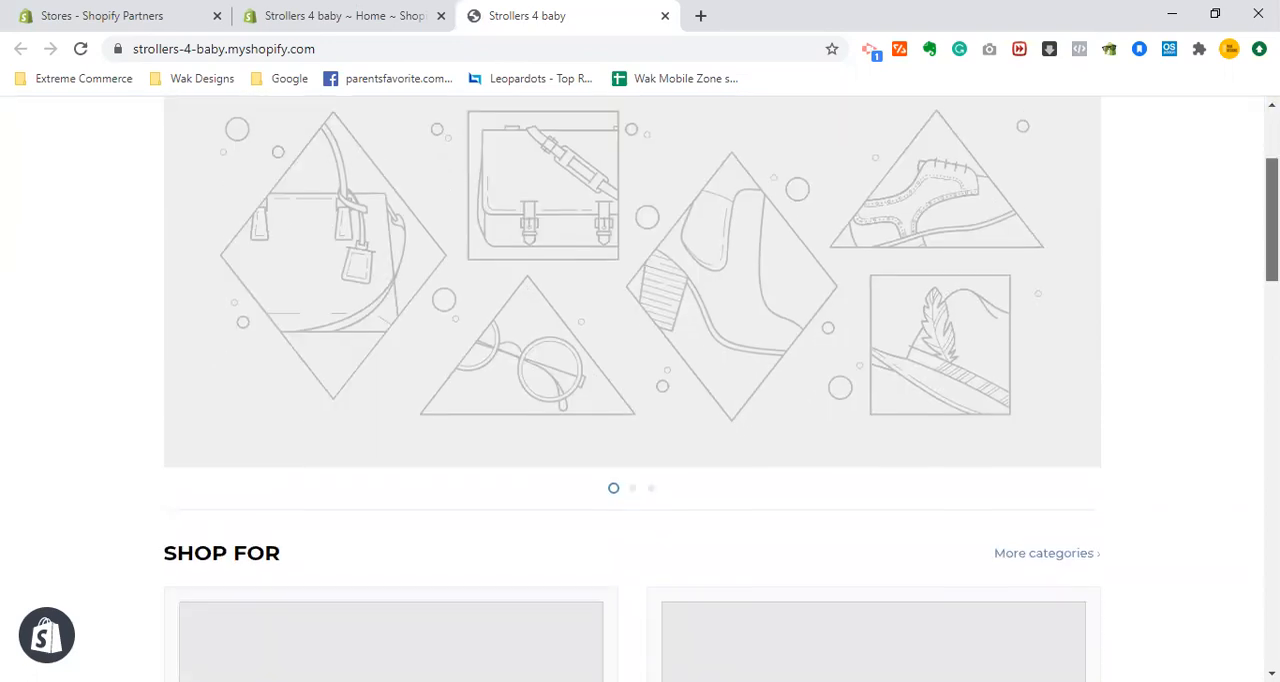
pyautogui.scroll(1, 640, 389)
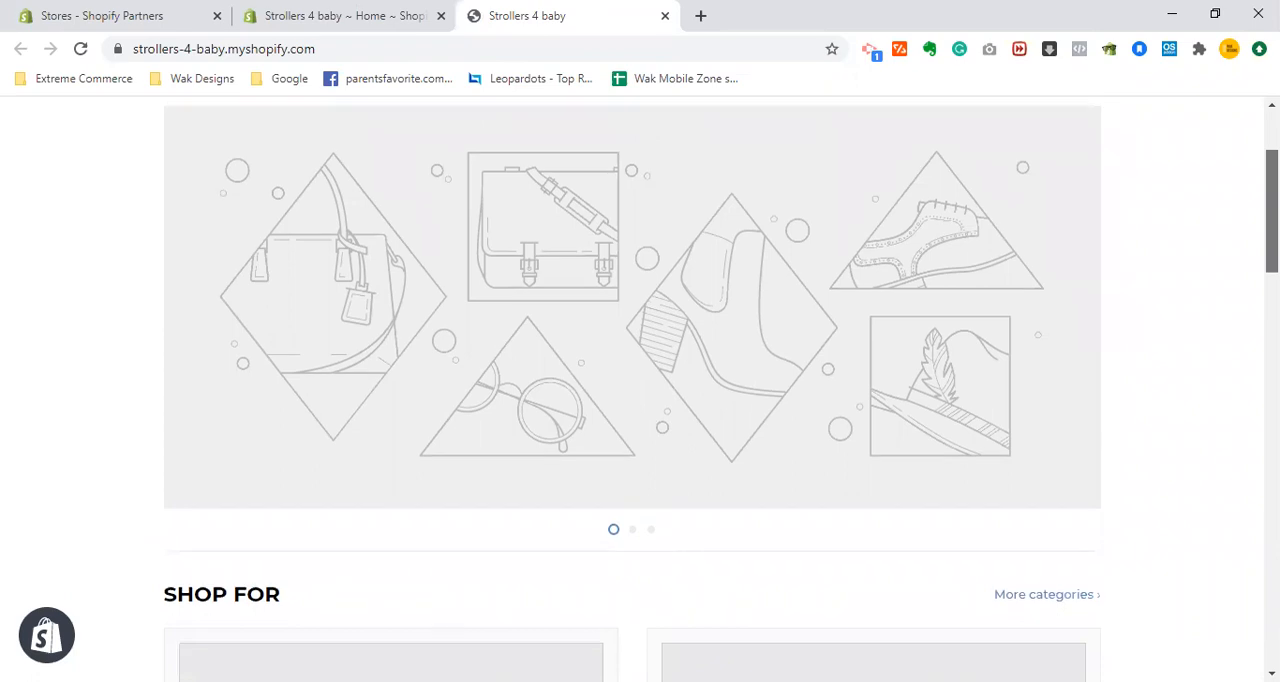
pyautogui.scroll(2, 917, 163)
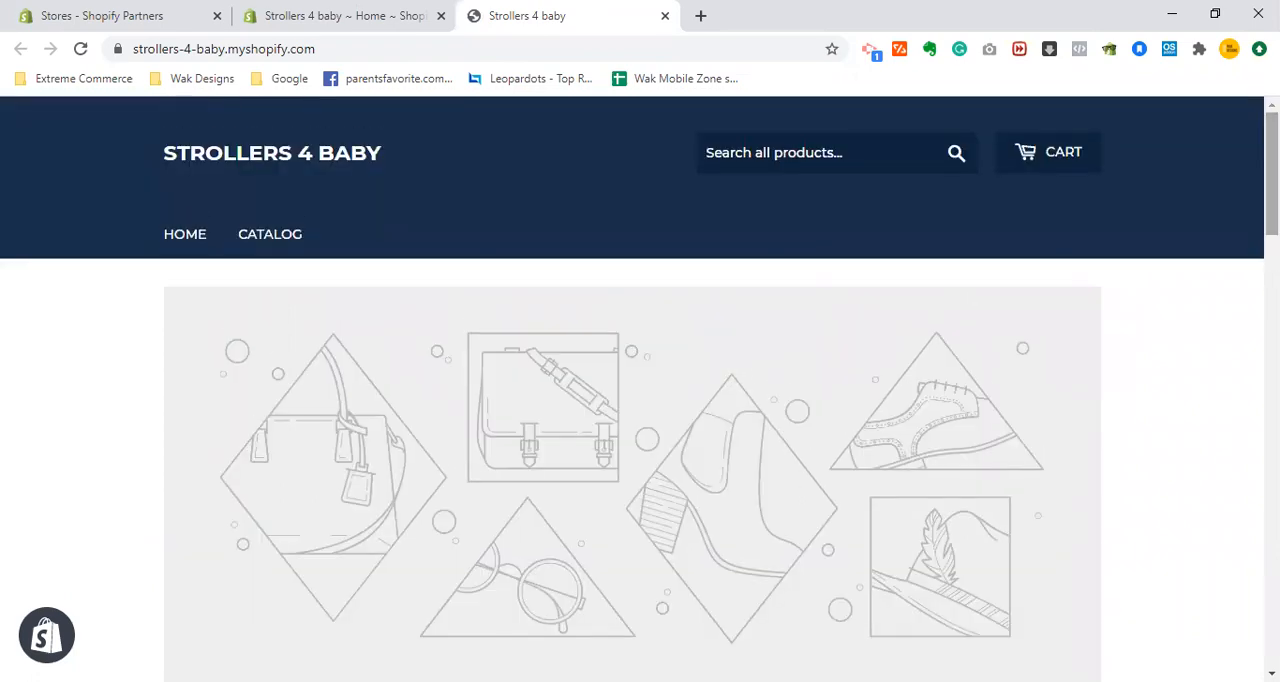
# - Open the online store's theme settings in the store admin and review the current theme
pyautogui.click(440, 8)
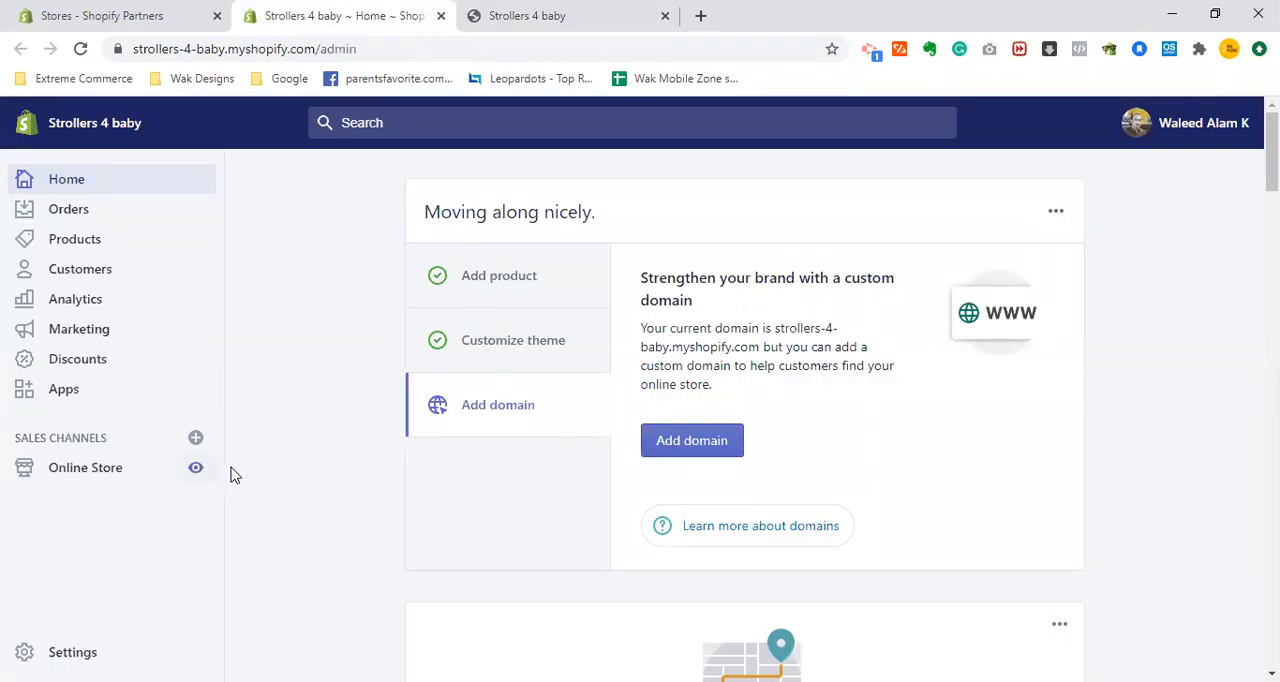
pyautogui.click(108, 468)
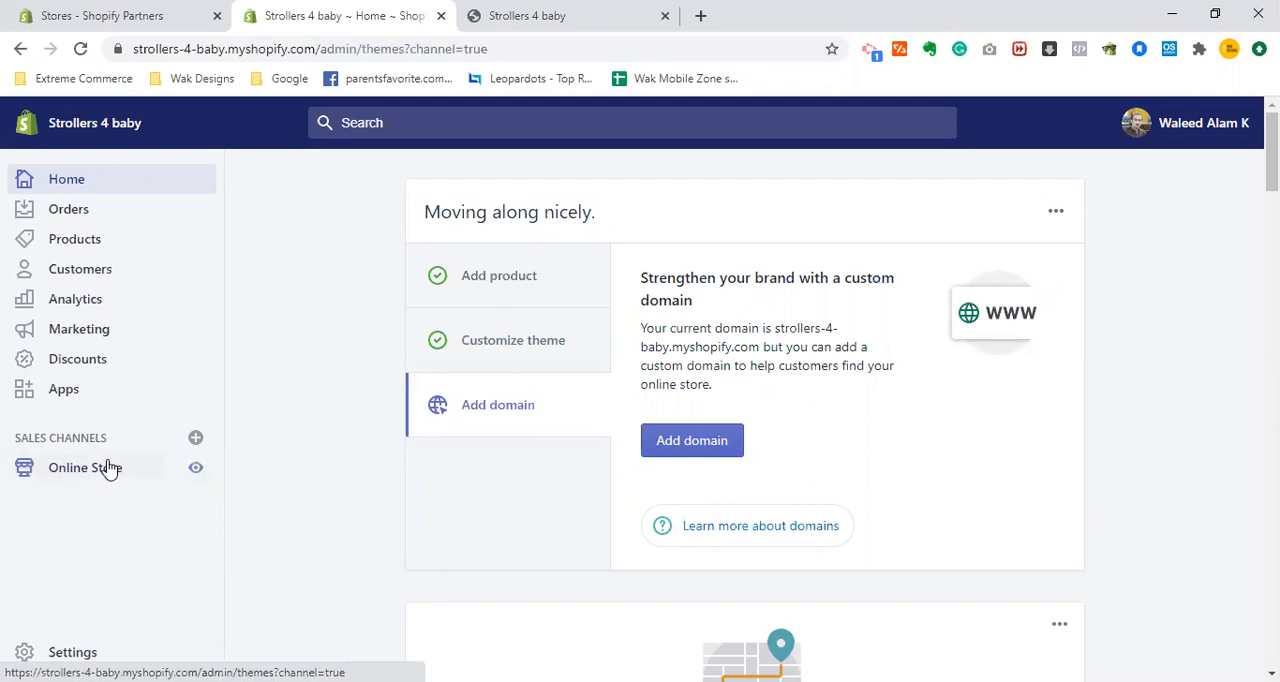
pyautogui.click(505, 12)
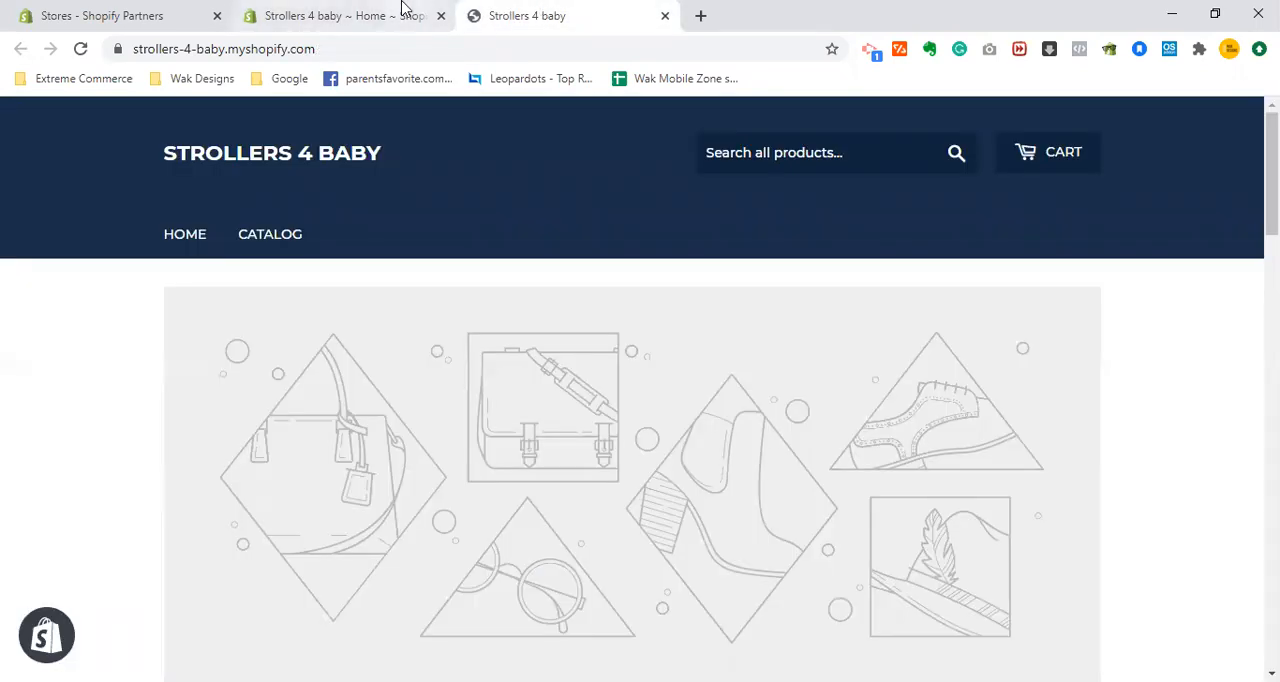
pyautogui.click(363, 8)
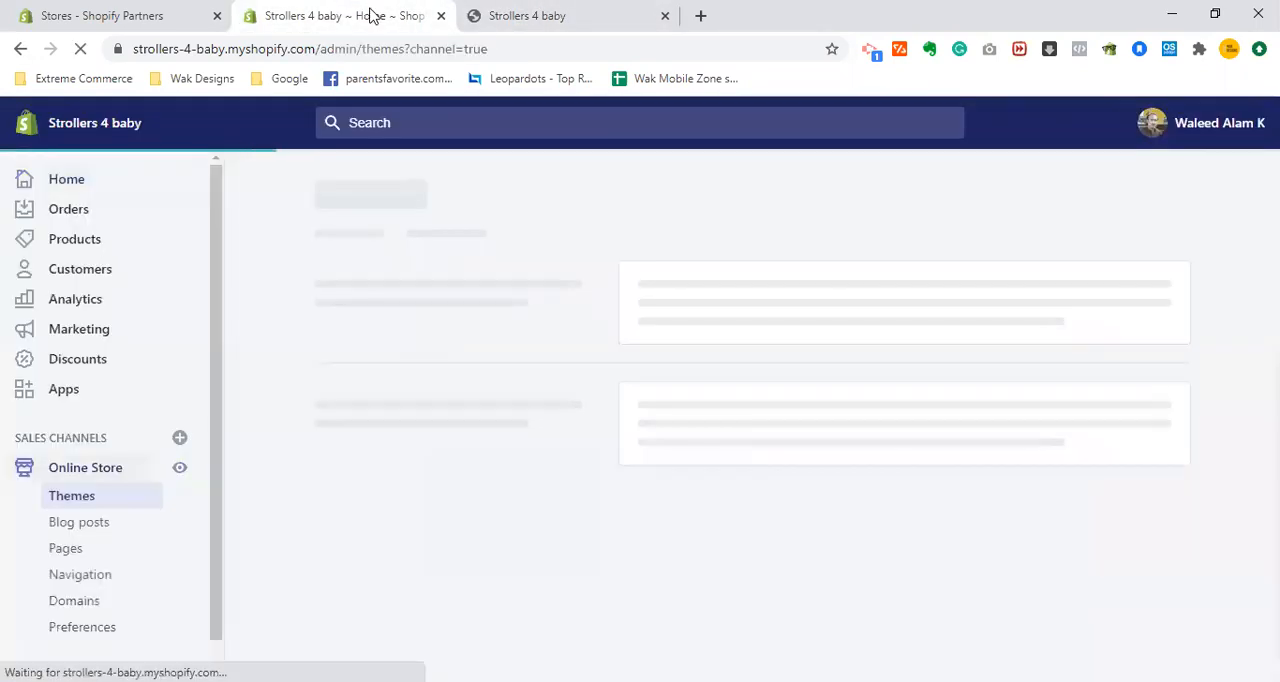
pyautogui.click(569, 8)
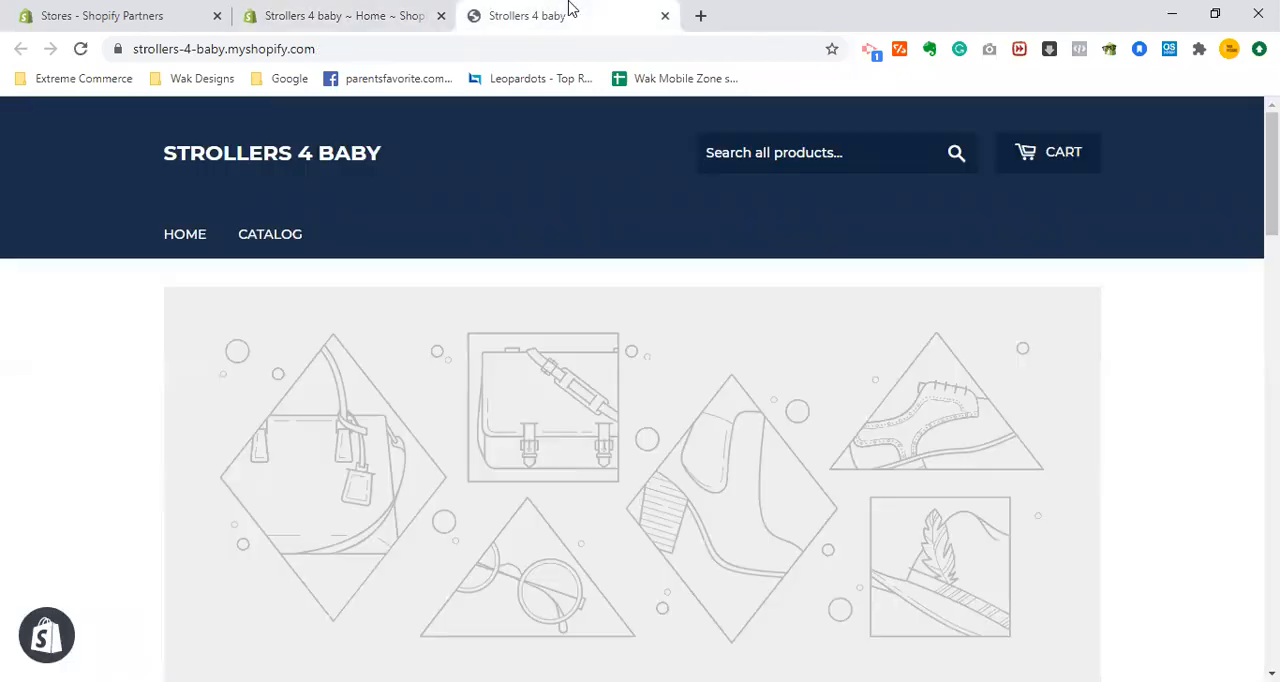
pyautogui.click(379, 8)
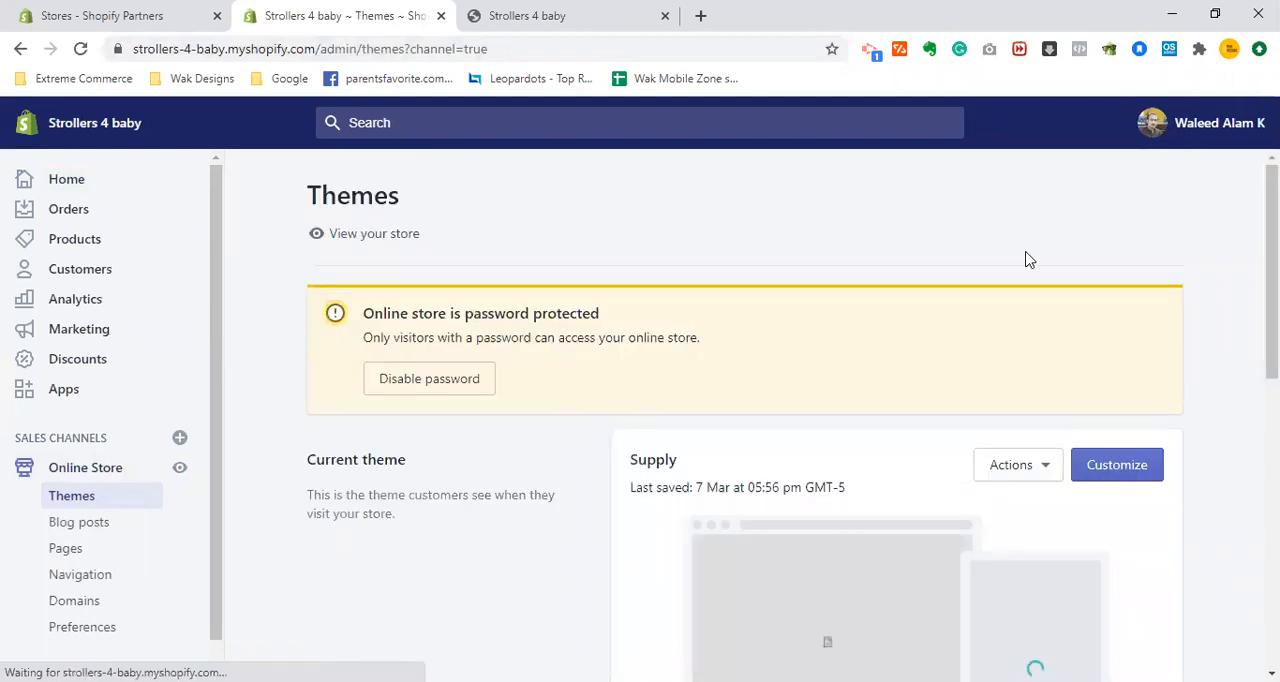
pyautogui.scroll(-1, 1028, 258)
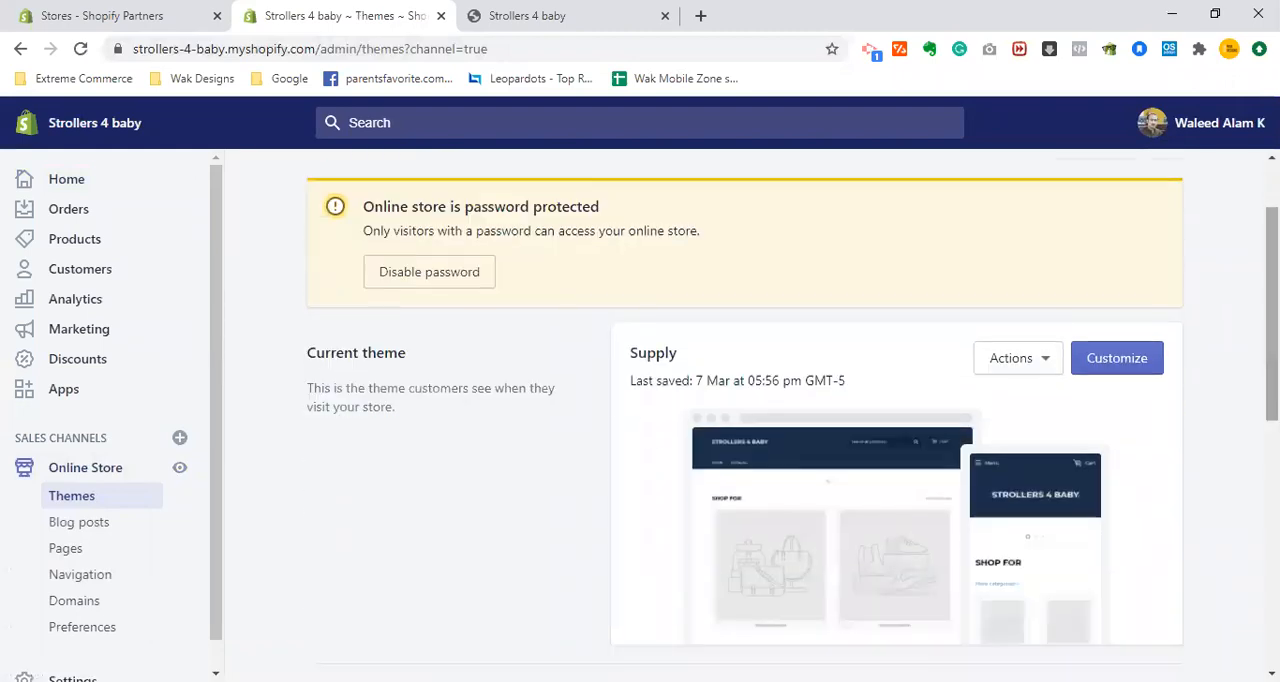
pyautogui.scroll(-1, 1025, 315)
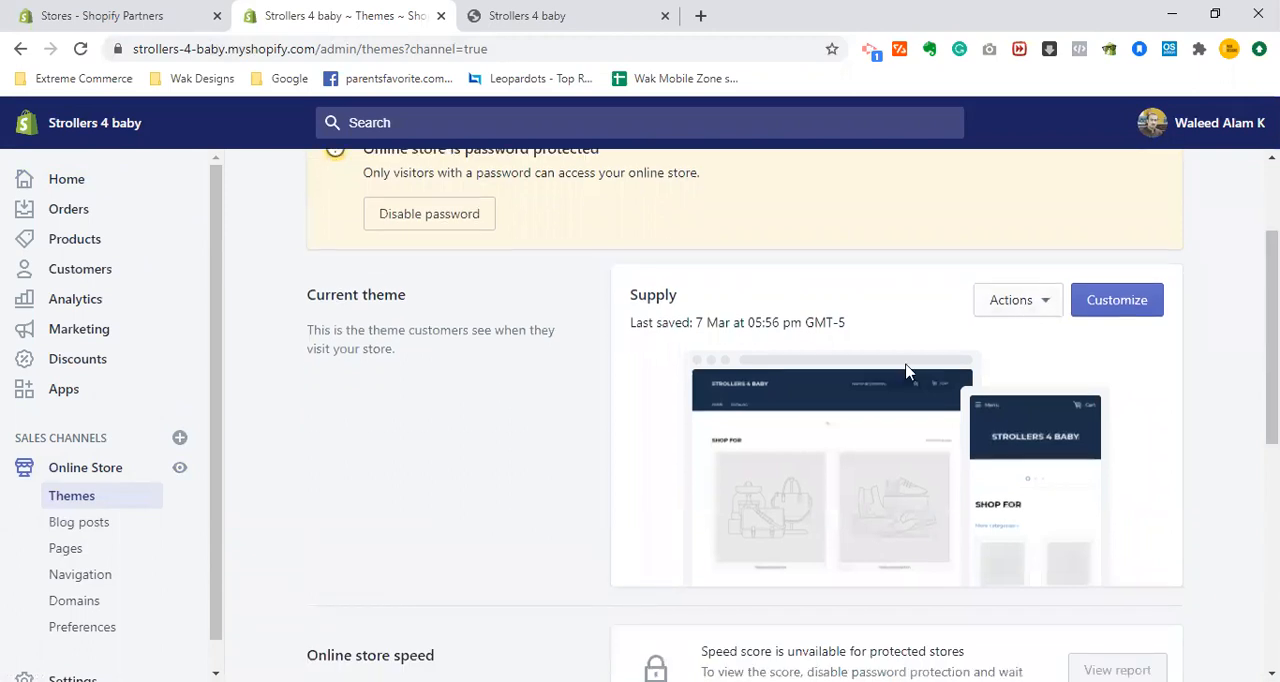
# - Browse Shopify's free themes from the theme library, and close the list without choosing one
pyautogui.moveTo(1272, 310); pyautogui.dragTo(1272, 517)
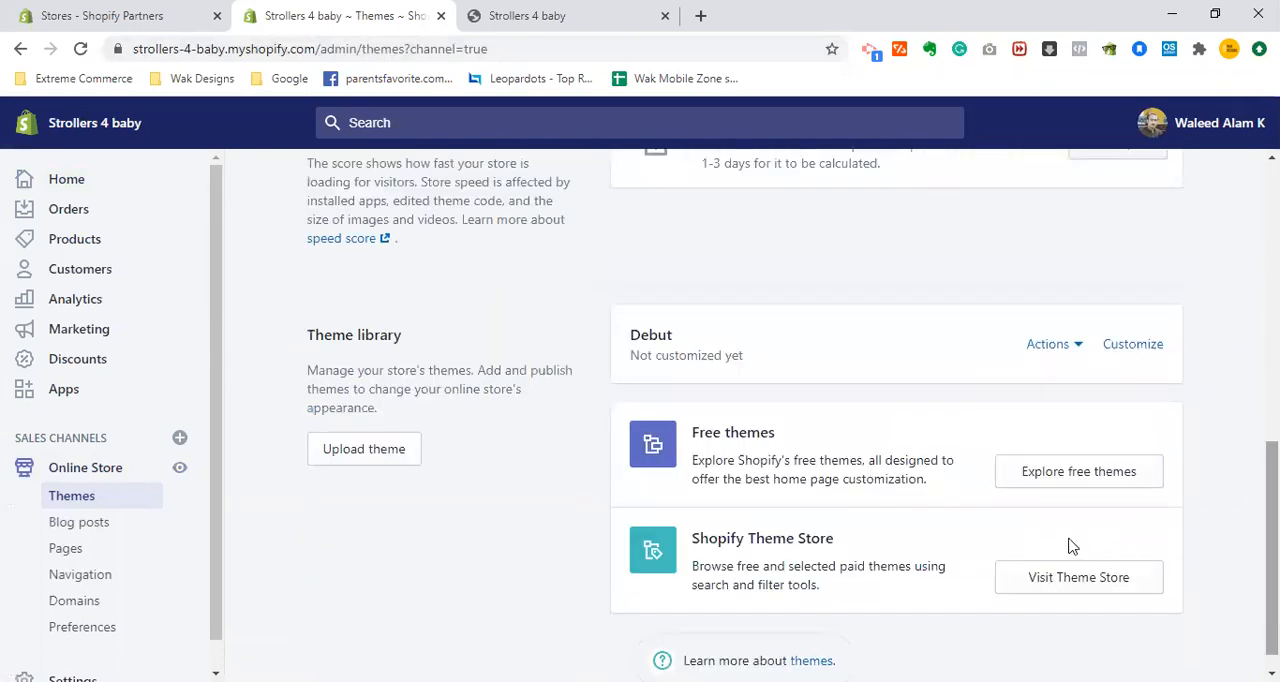
pyautogui.rightClick(1080, 474)
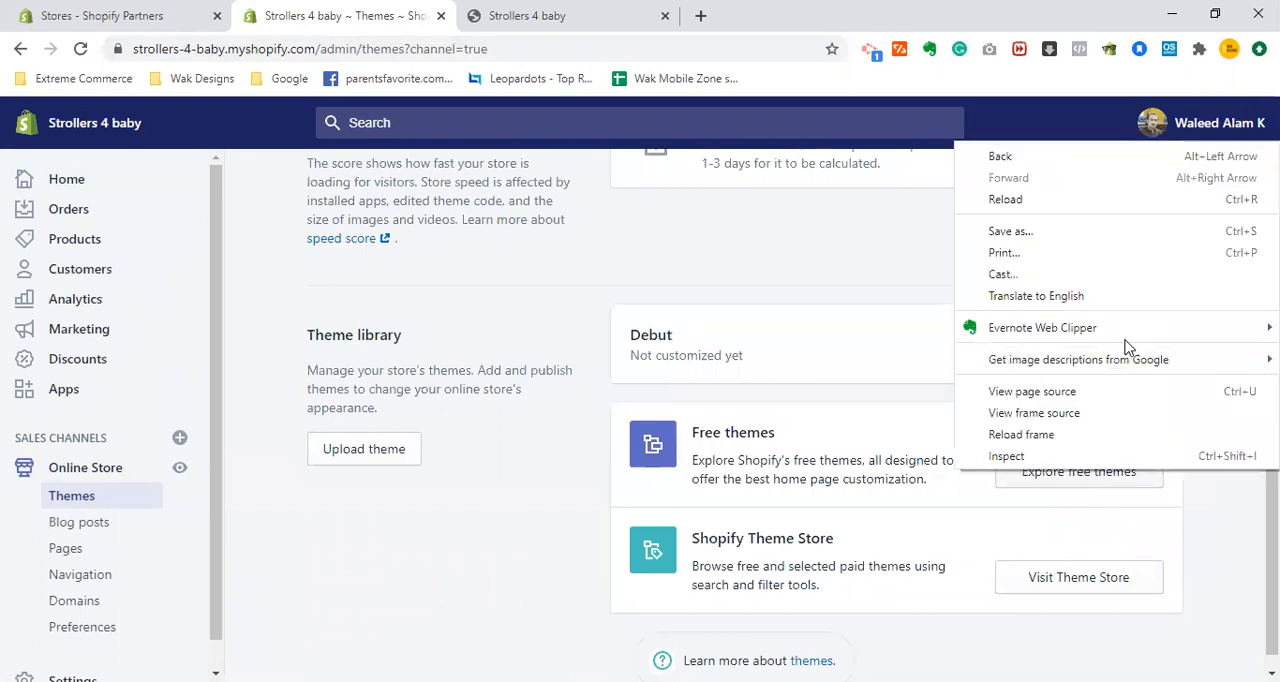
pyautogui.rightClick(1093, 492)
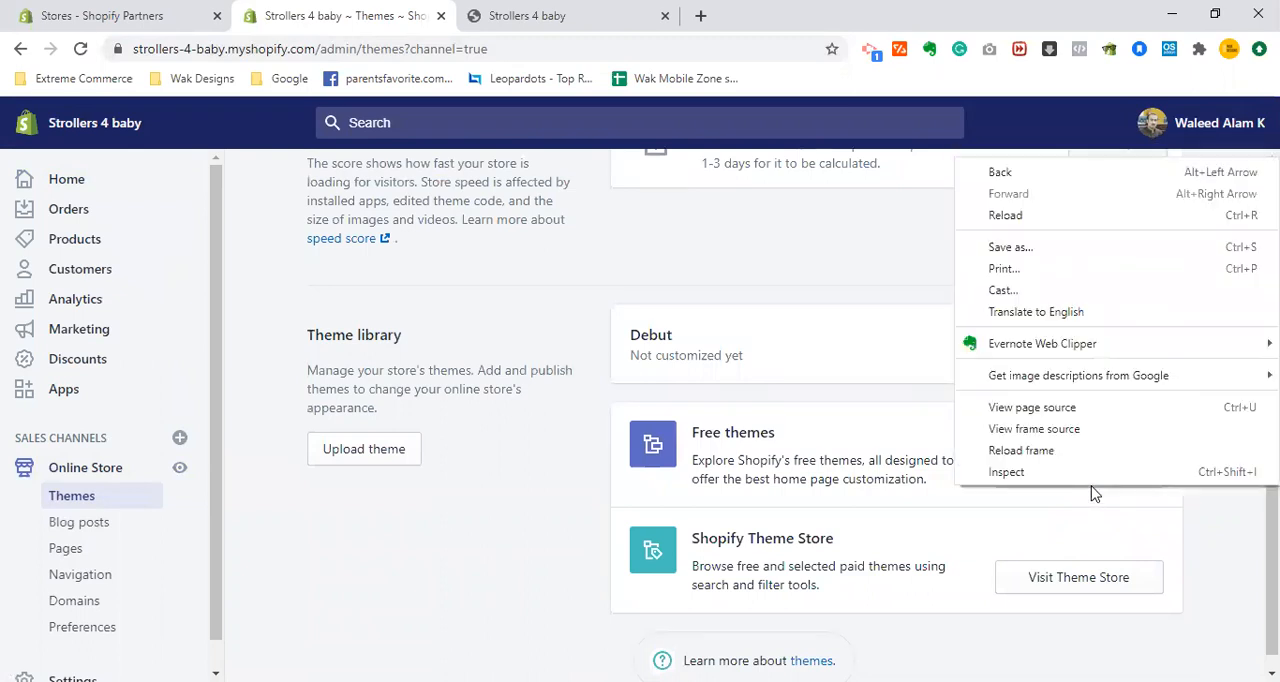
pyautogui.click(901, 470)
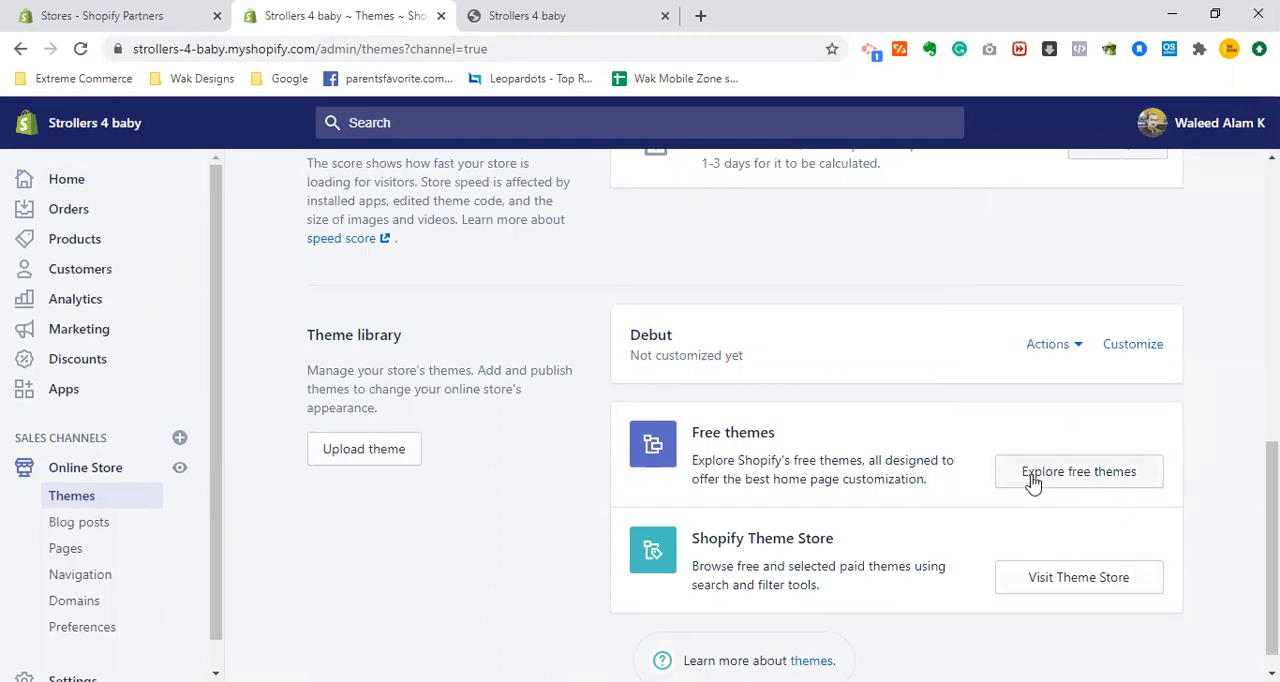
pyautogui.click(1033, 480)
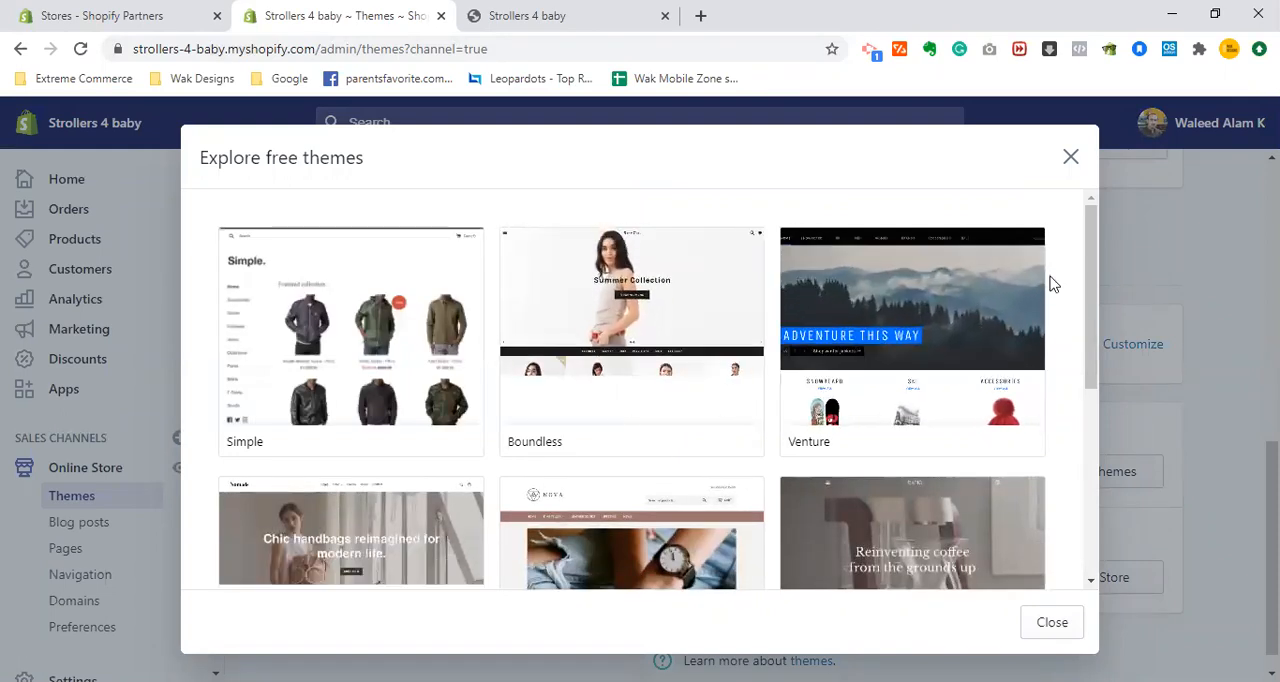
pyautogui.moveTo(1087, 324); pyautogui.dragTo(1089, 489)
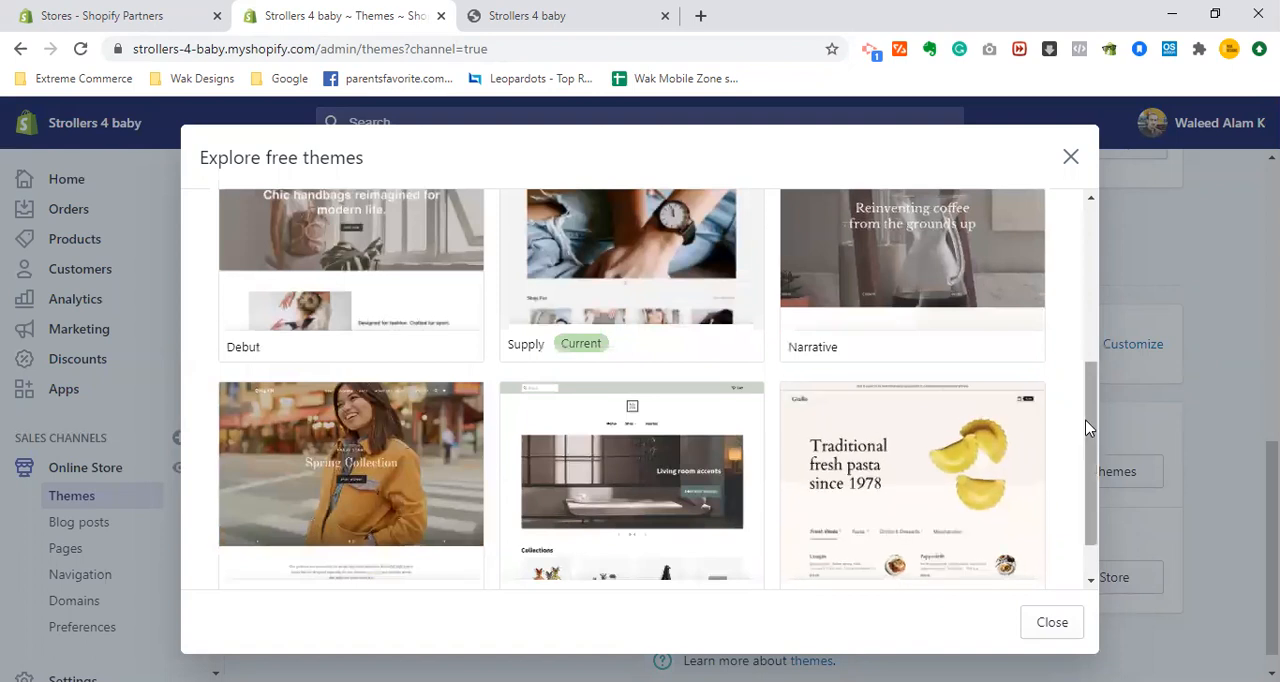
pyautogui.moveTo(1087, 425); pyautogui.dragTo(1086, 534)
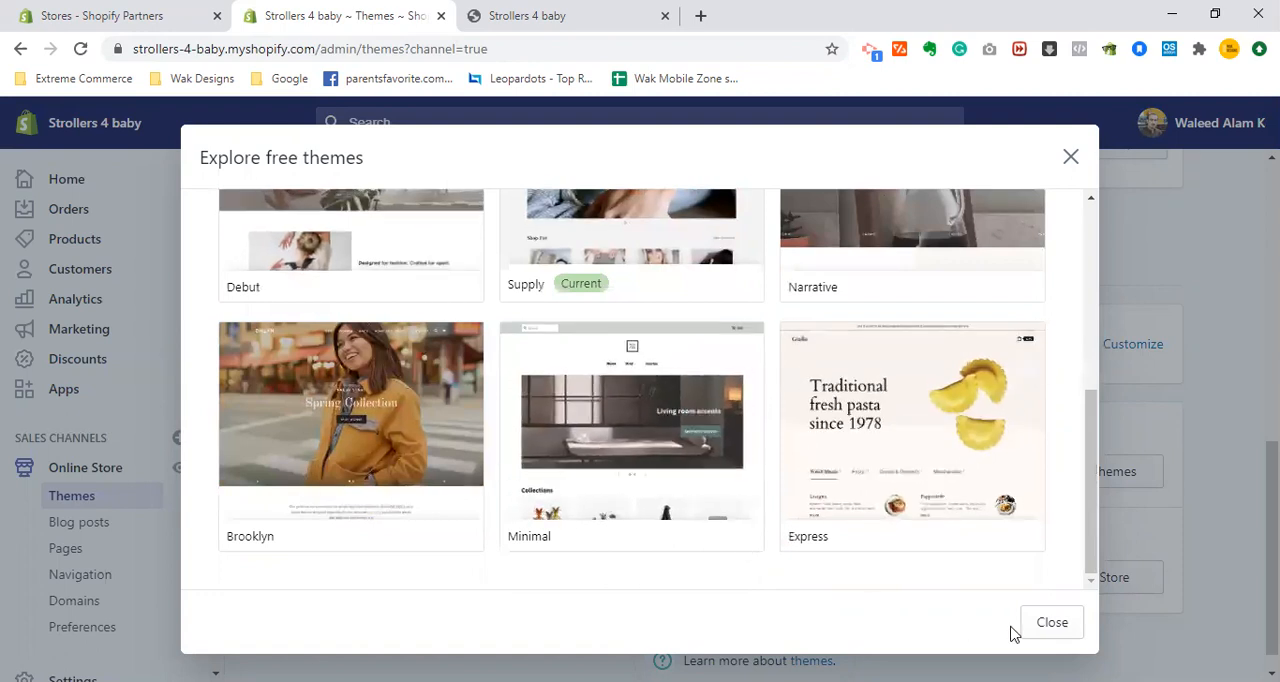
pyautogui.click(1047, 630)
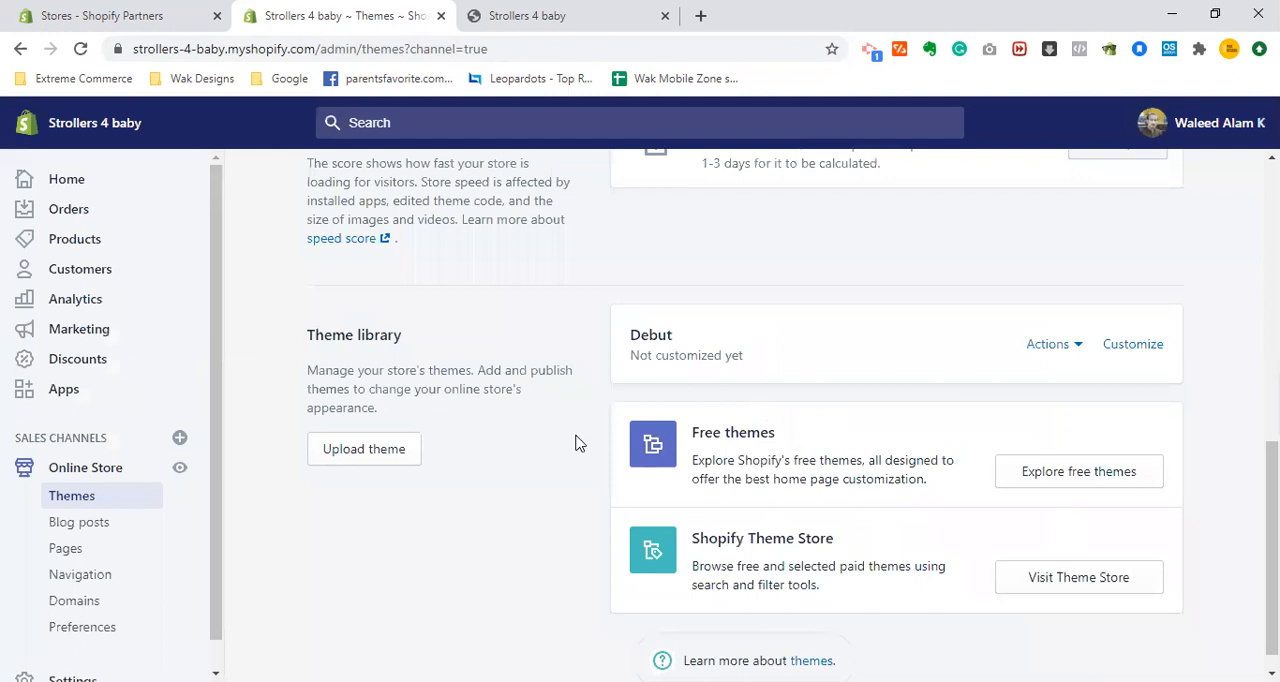
# - Check the storefront's header menu, and open the online store's navigation settings in the admin
pyautogui.moveTo(1272, 478); pyautogui.dragTo(1272, 480)
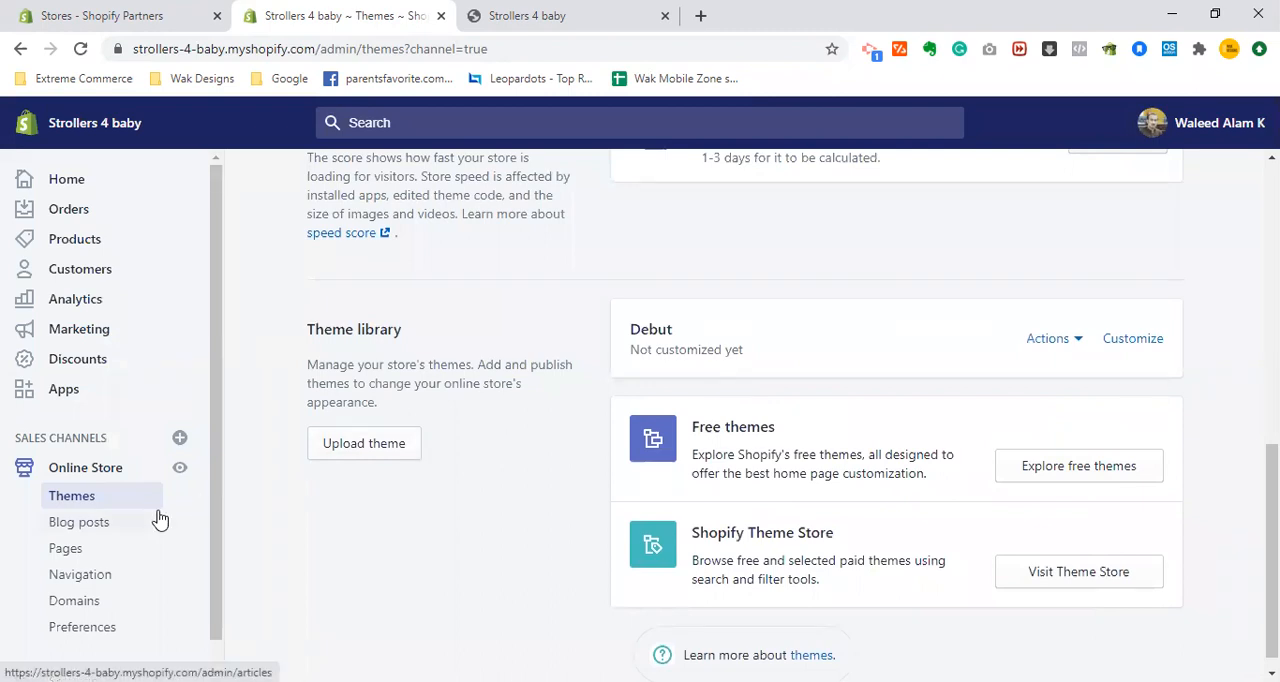
pyautogui.moveTo(212, 463); pyautogui.dragTo(213, 523)
pyautogui.click(578, 12)
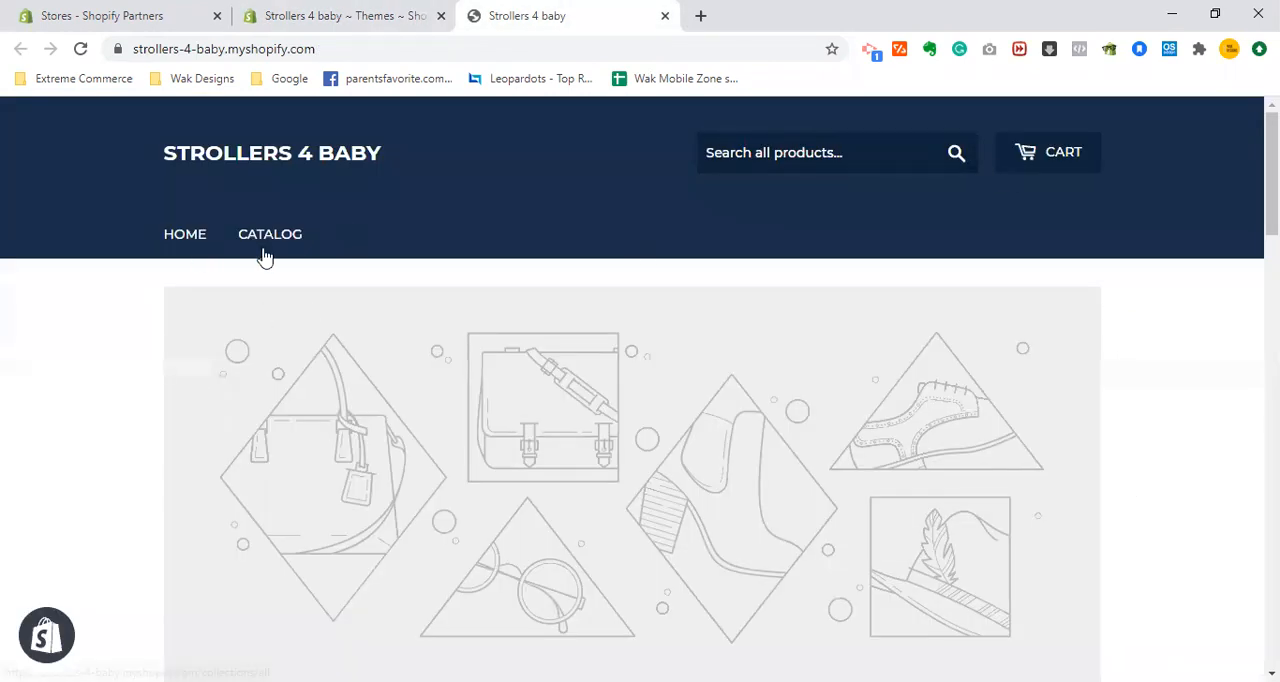
pyautogui.click(328, 12)
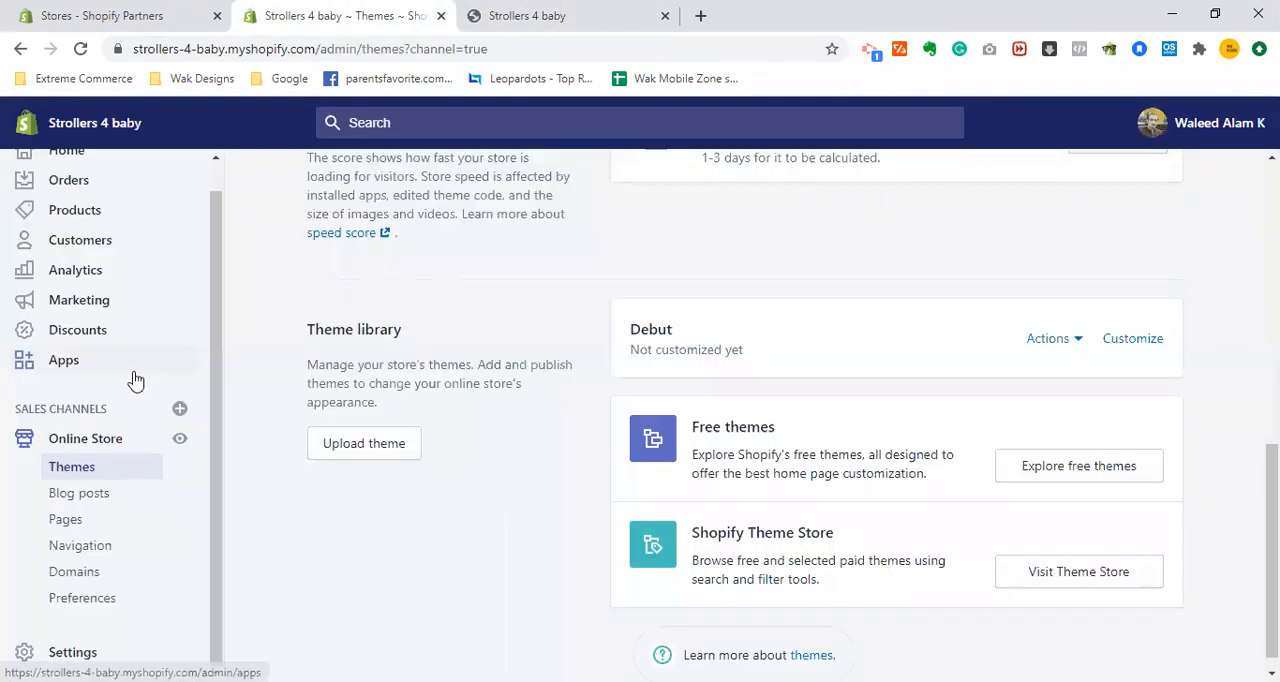
pyautogui.click(82, 554)
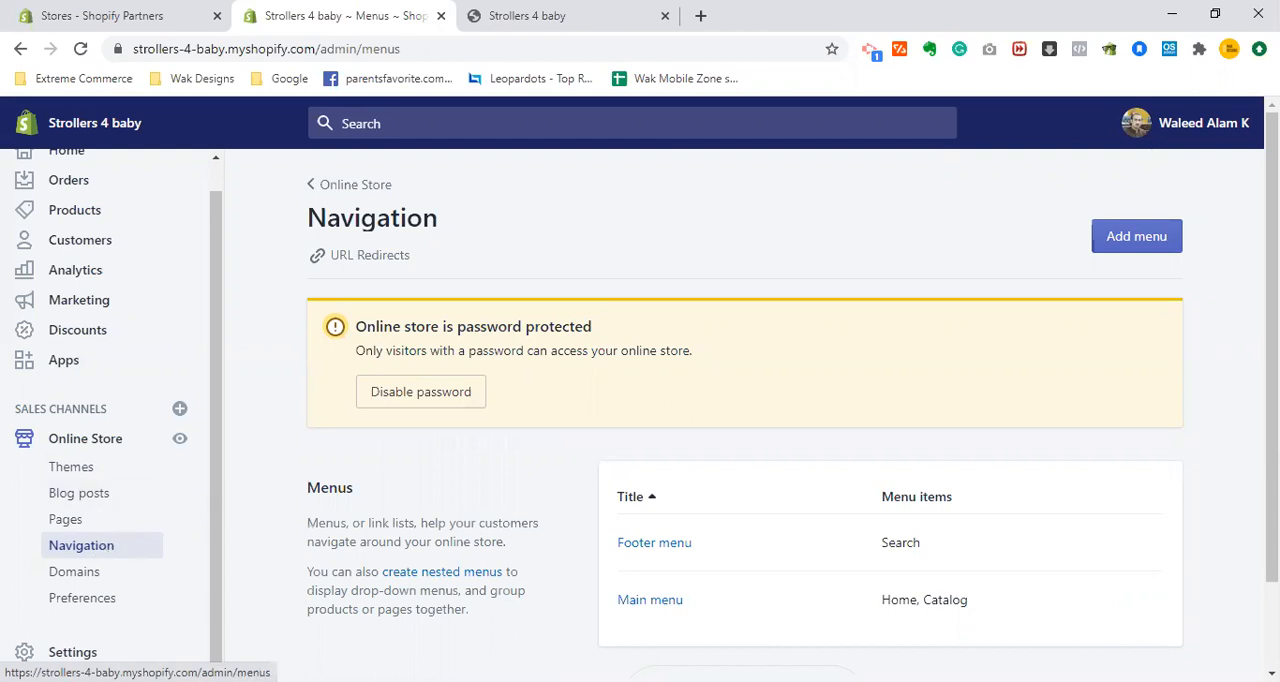
# - Open the store's legal settings and create the refund policy from the template
pyautogui.click(72, 652)
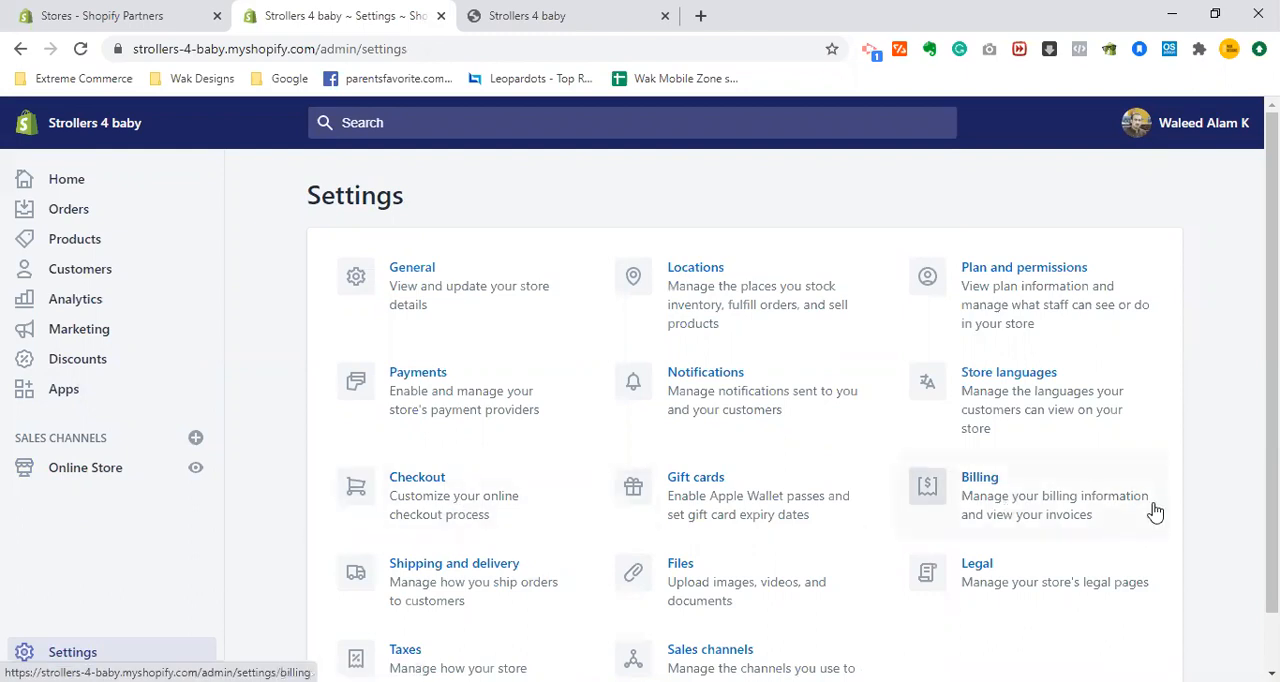
pyautogui.click(986, 585)
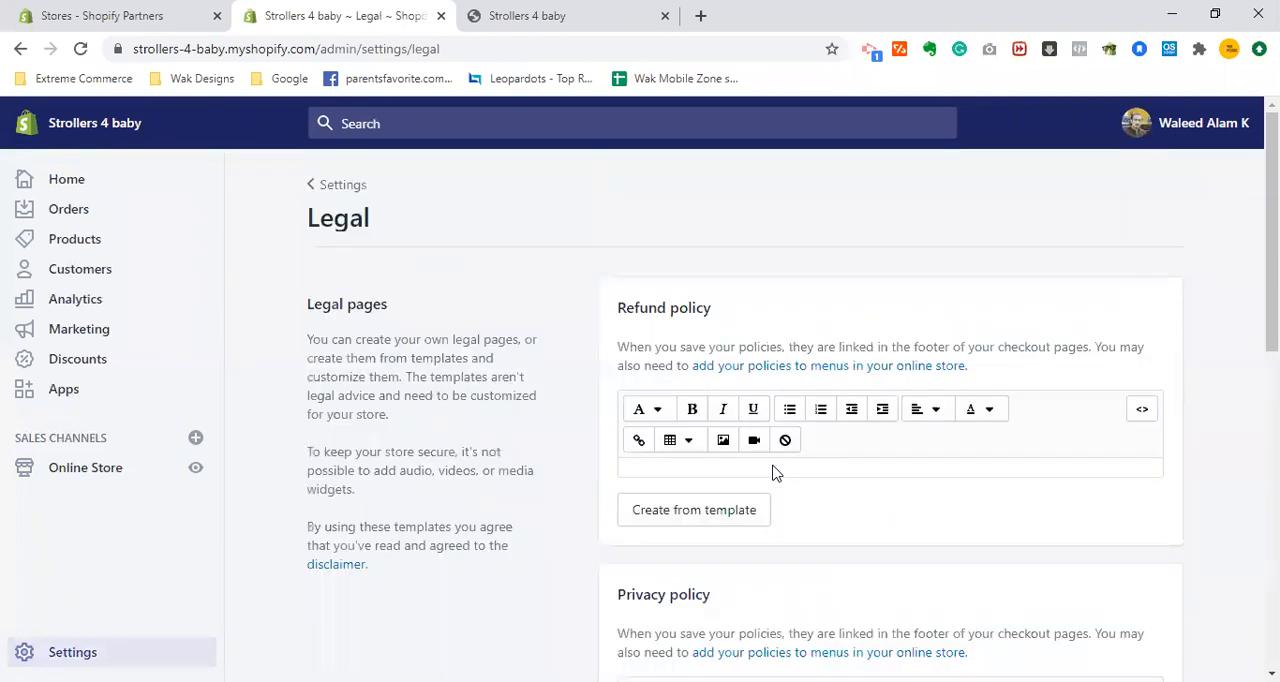
pyautogui.moveTo(1273, 190); pyautogui.dragTo(1273, 228)
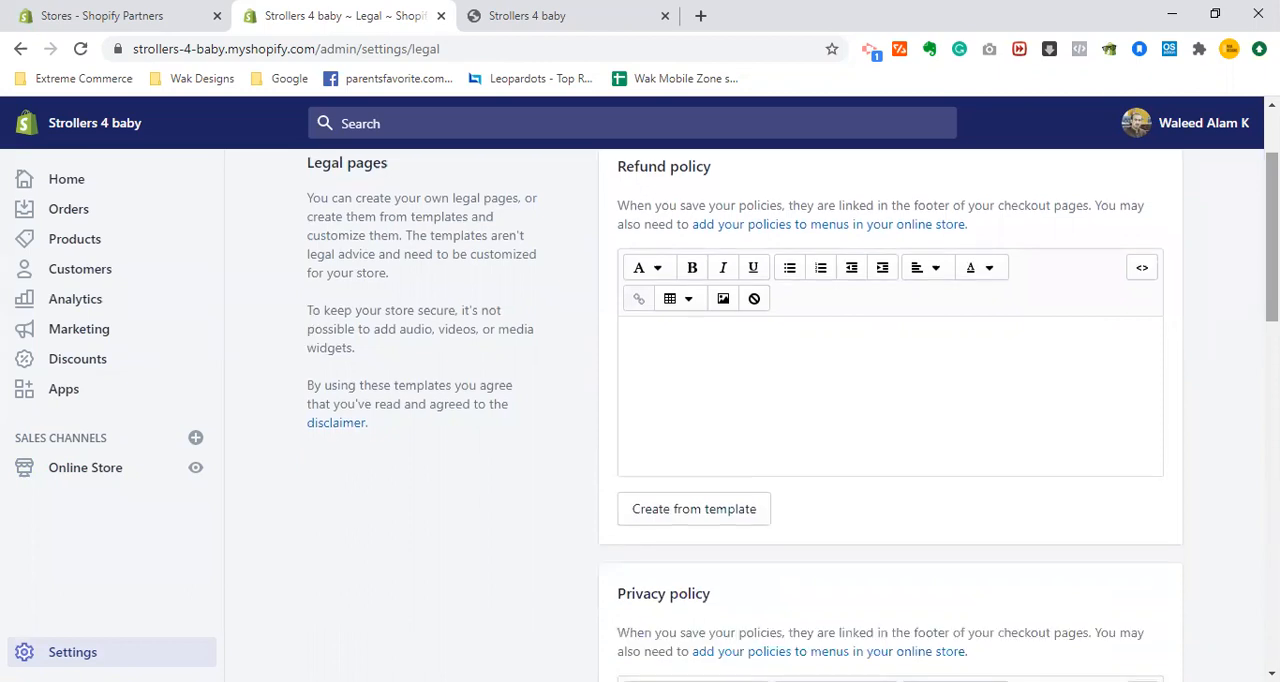
pyautogui.click(688, 522)
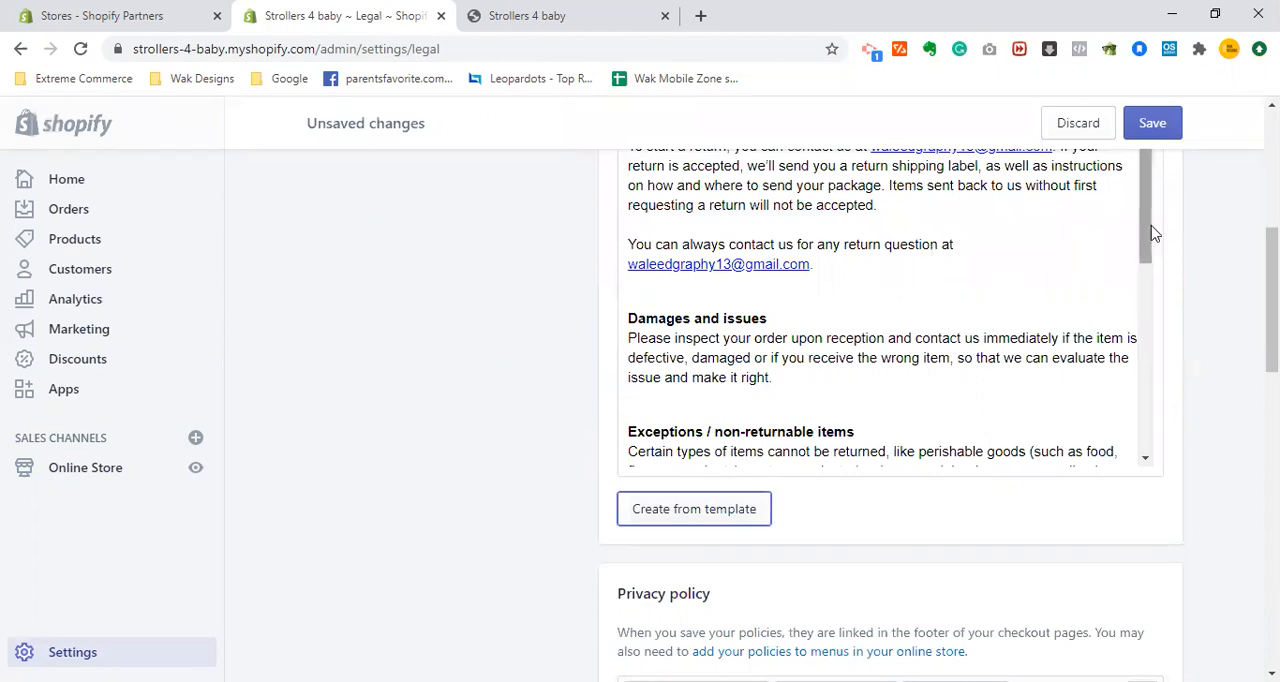
# - Examine the refund policy text, including the return terms, contact details and the section on damages
pyautogui.scroll(6, 1146, 295)
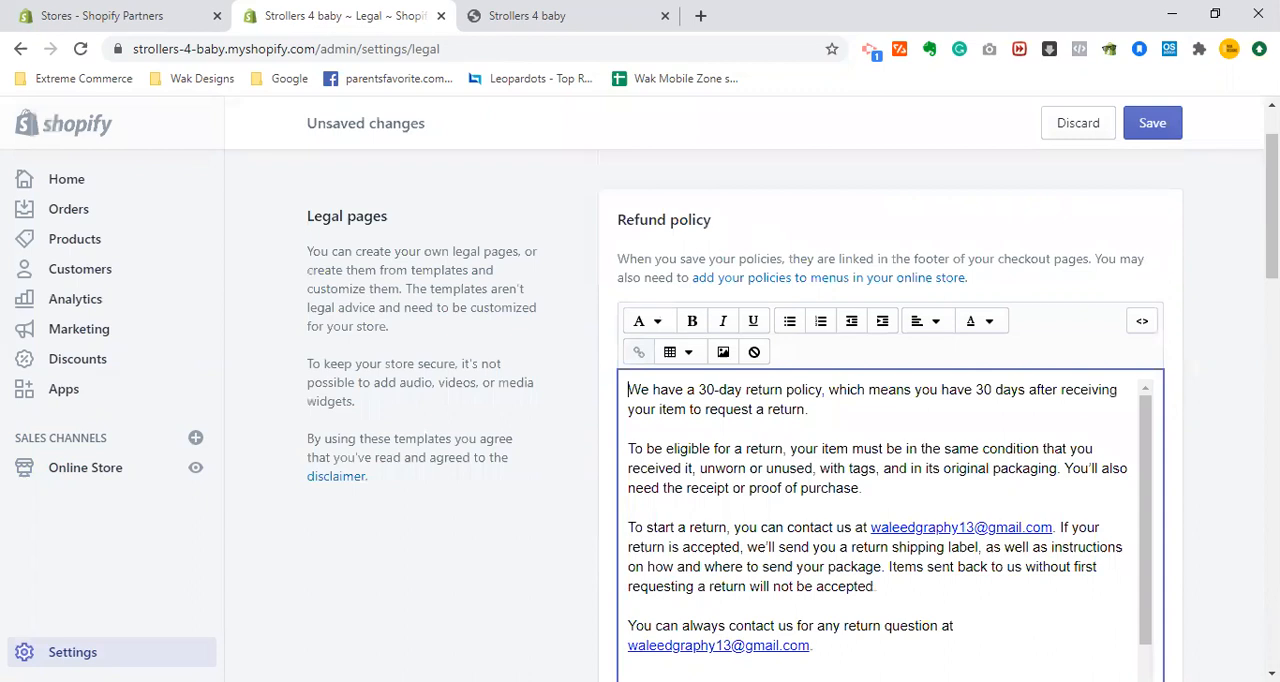
pyautogui.scroll(-1, 890, 450)
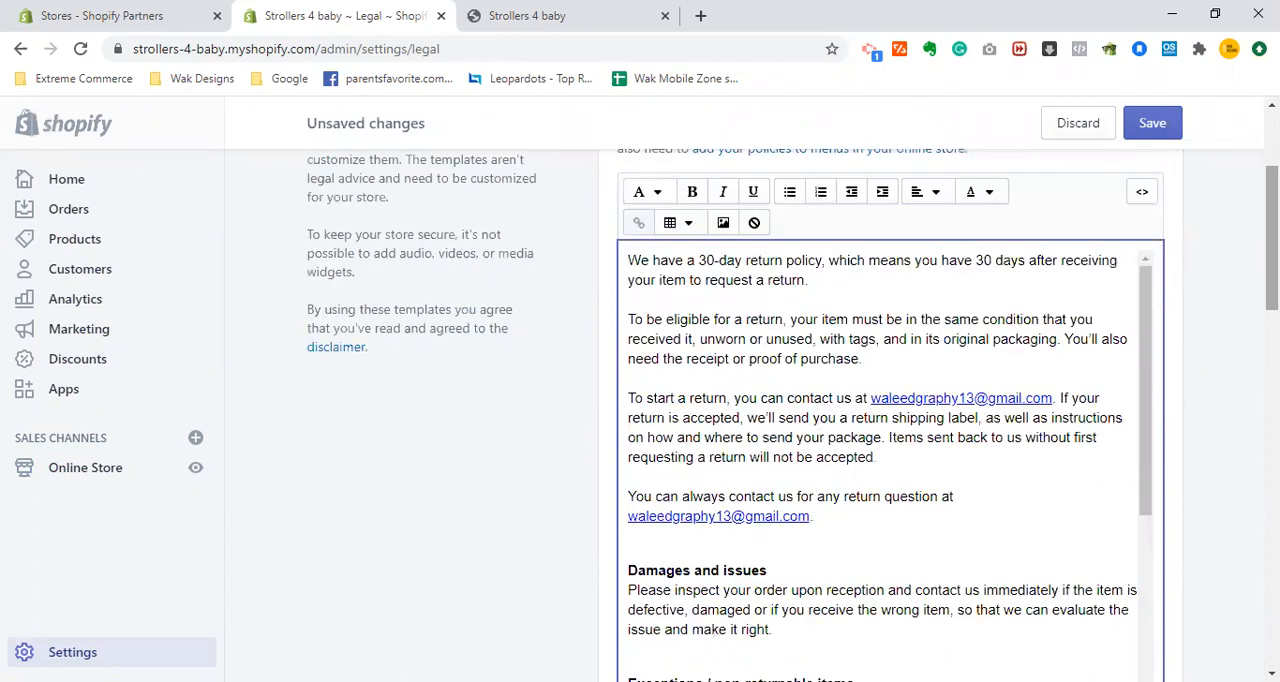
pyautogui.scroll(-1, 1132, 270)
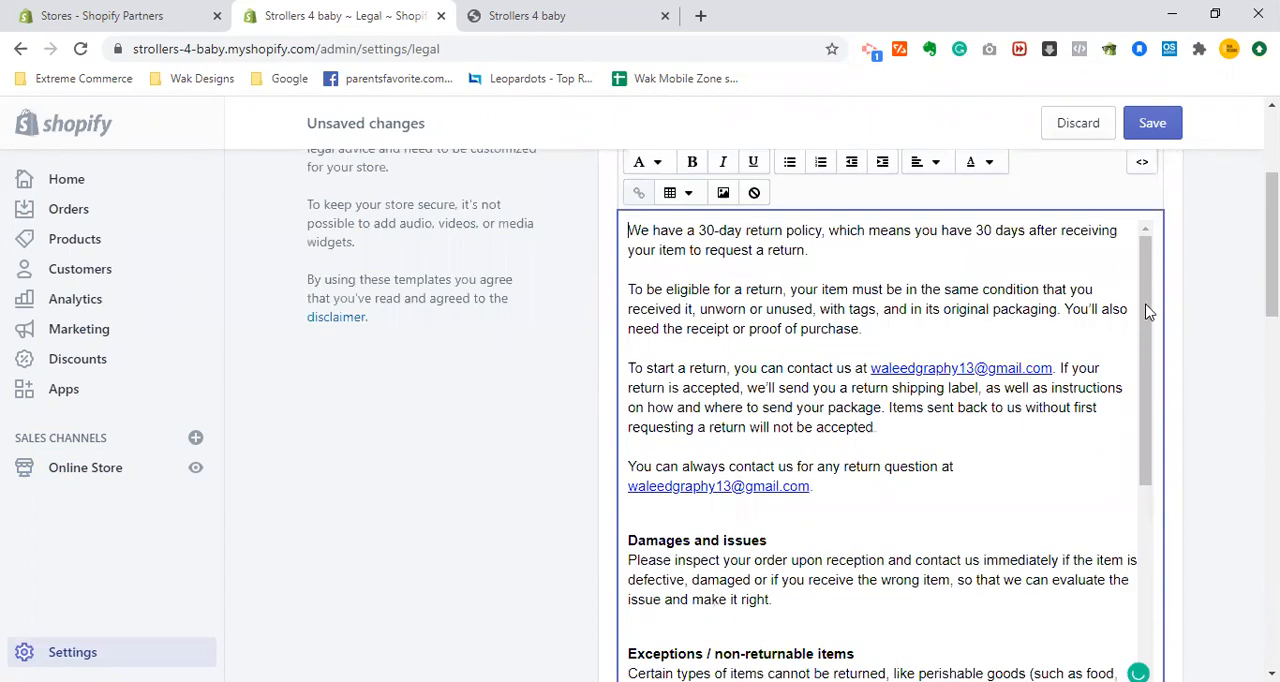
pyautogui.moveTo(1146, 275); pyautogui.dragTo(1146, 273)
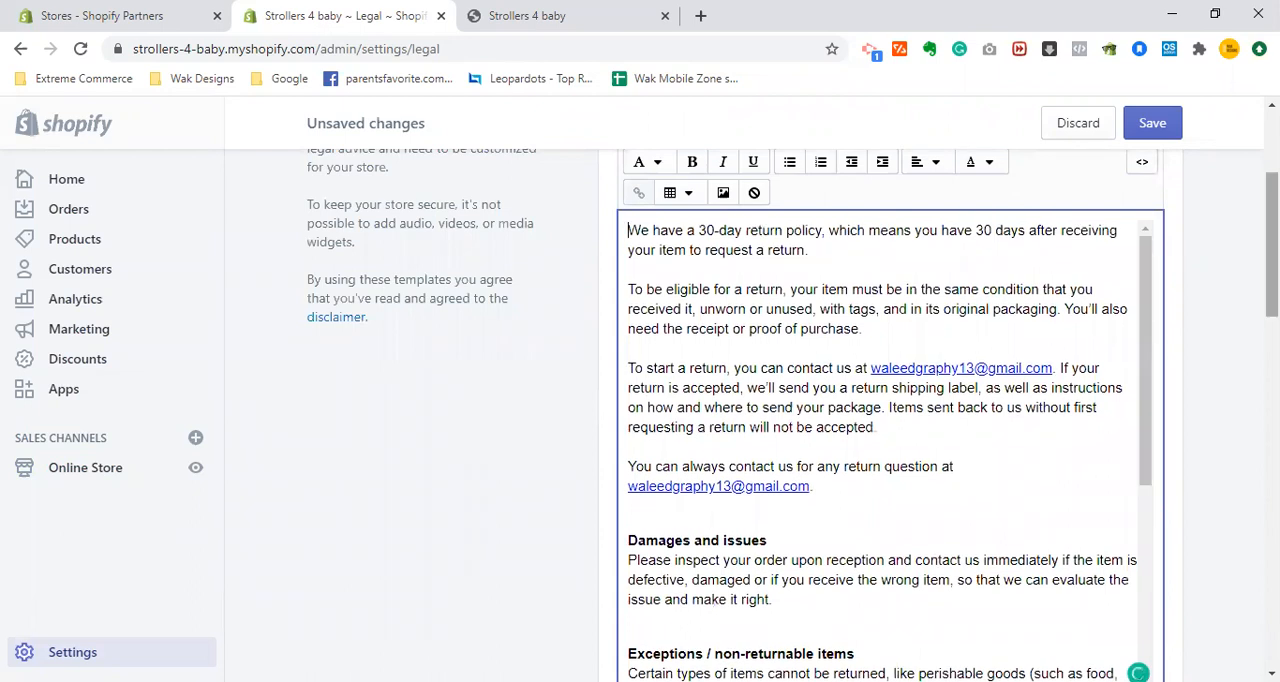
pyautogui.scroll(-2, 890, 400)
pyautogui.scroll(4, 890, 400)
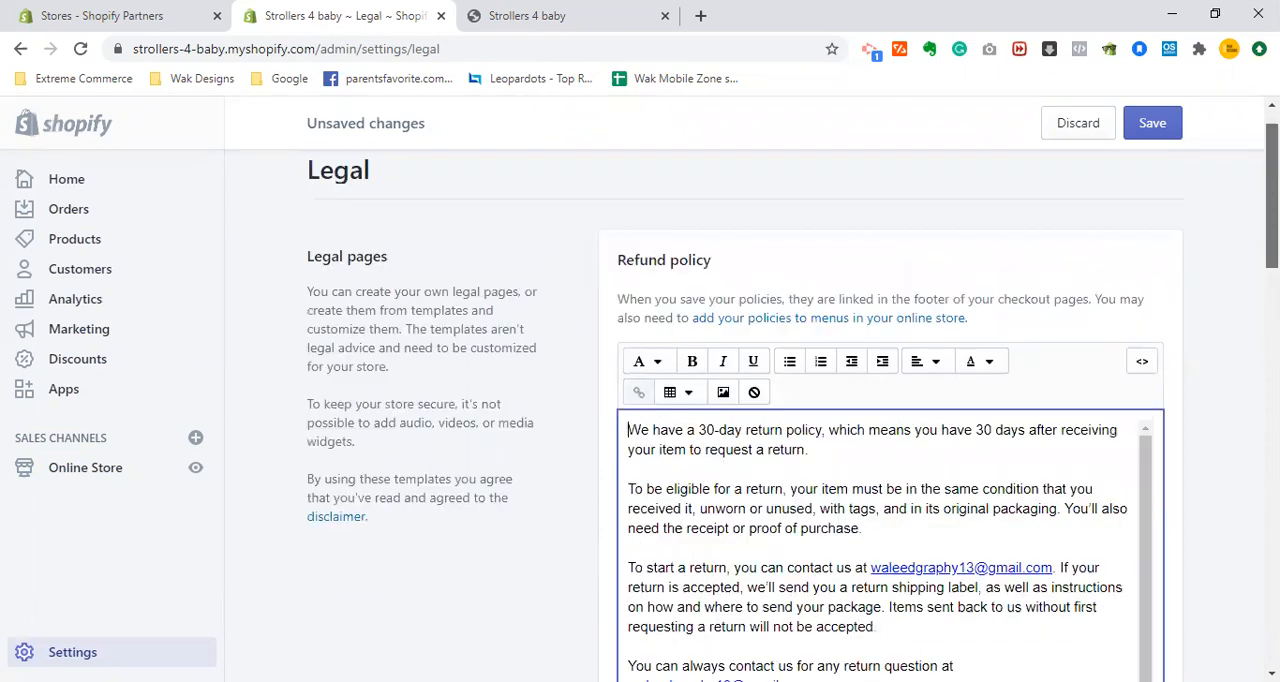
pyautogui.scroll(1, 1165, 240)
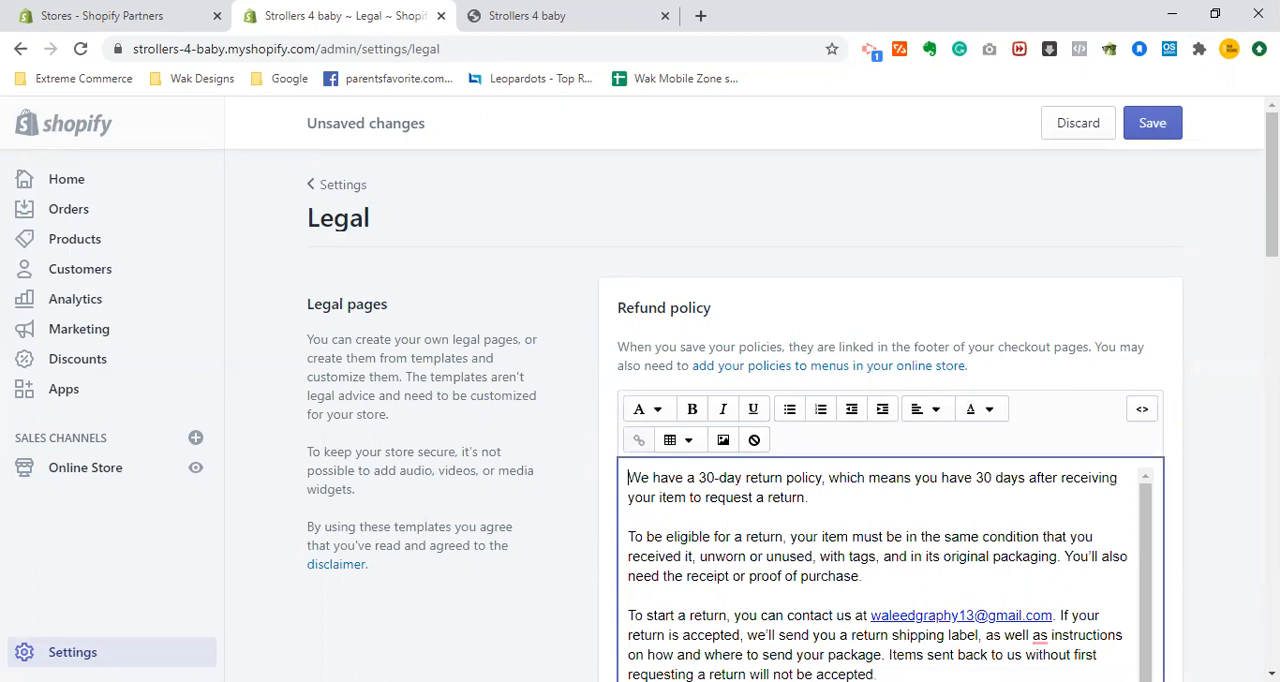
# - Create the privacy policy and the terms of service from their templates
pyautogui.scroll(-5, 890, 400)
pyautogui.scroll(-2, 780, 491)
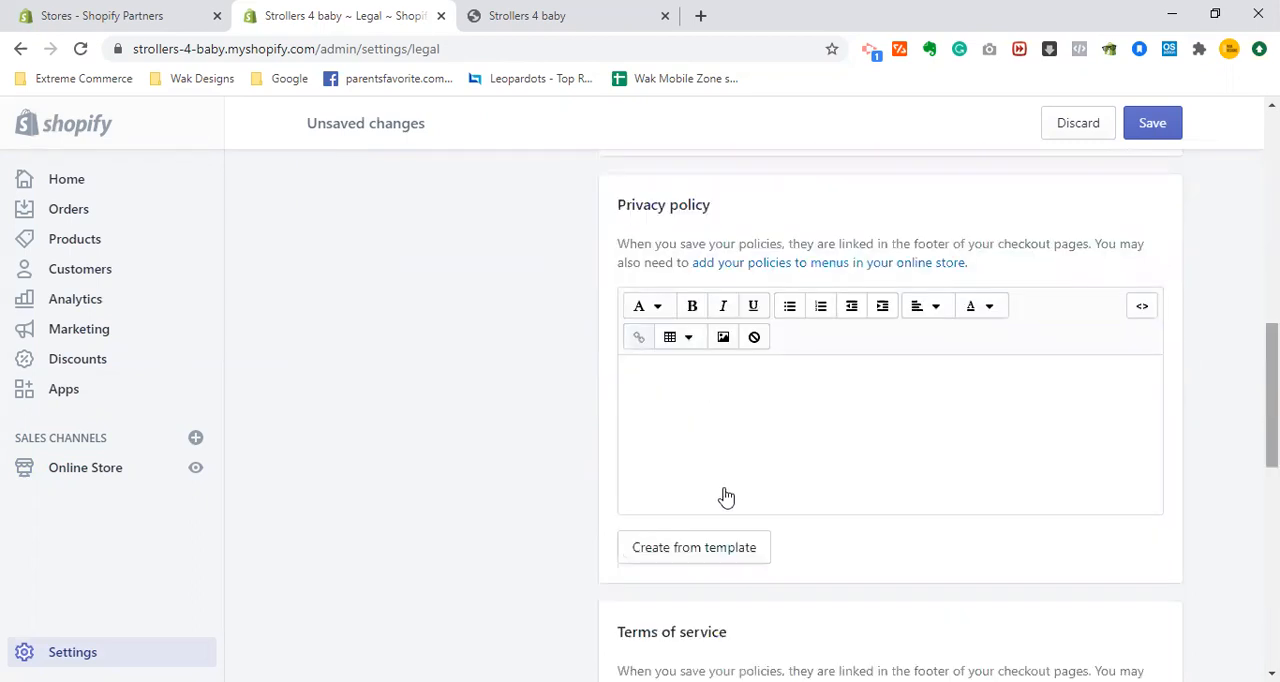
pyautogui.scroll(-1, 726, 497)
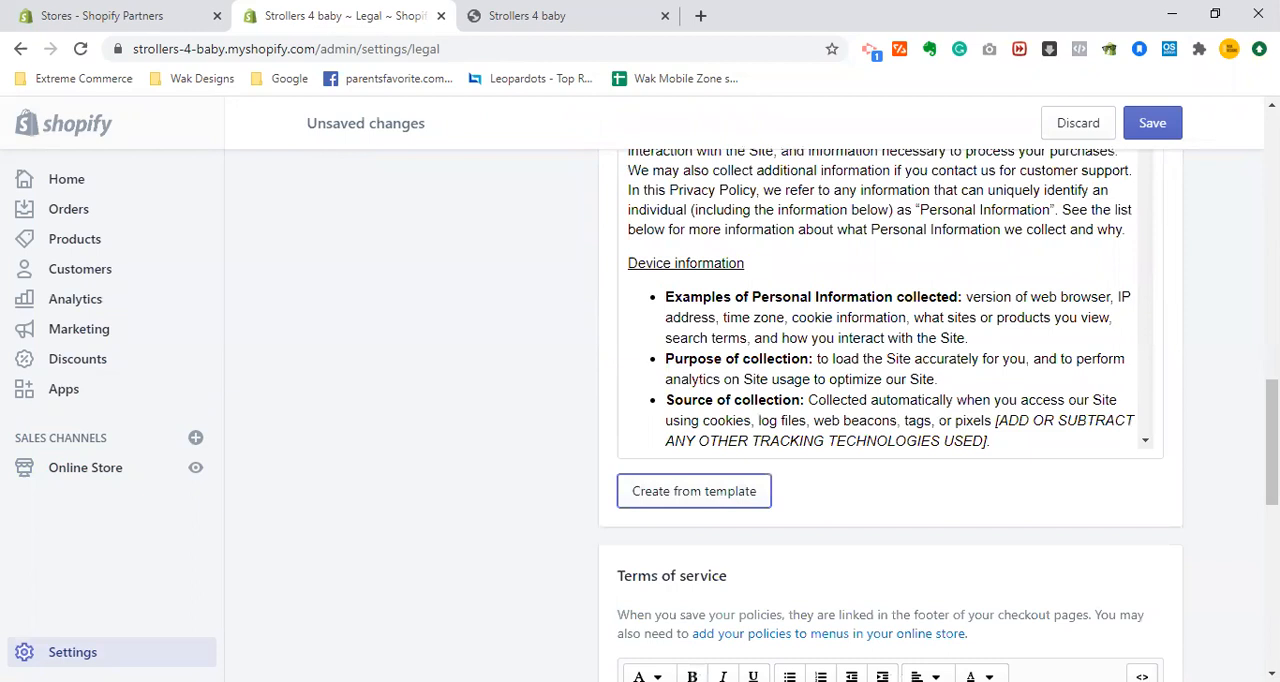
pyautogui.scroll(-5, 849, 534)
pyautogui.click(668, 449)
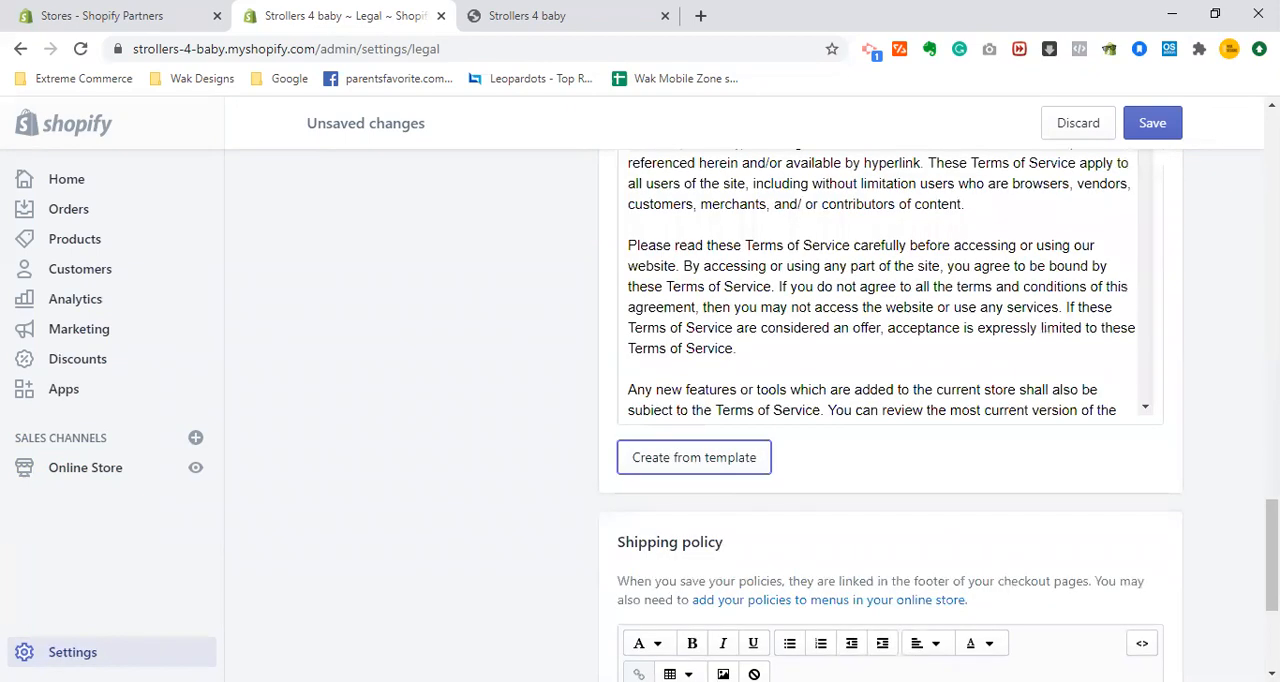
# - Check the shipping policy section without entering any text, and save the legal pages
pyautogui.scroll(-3, 890, 415)
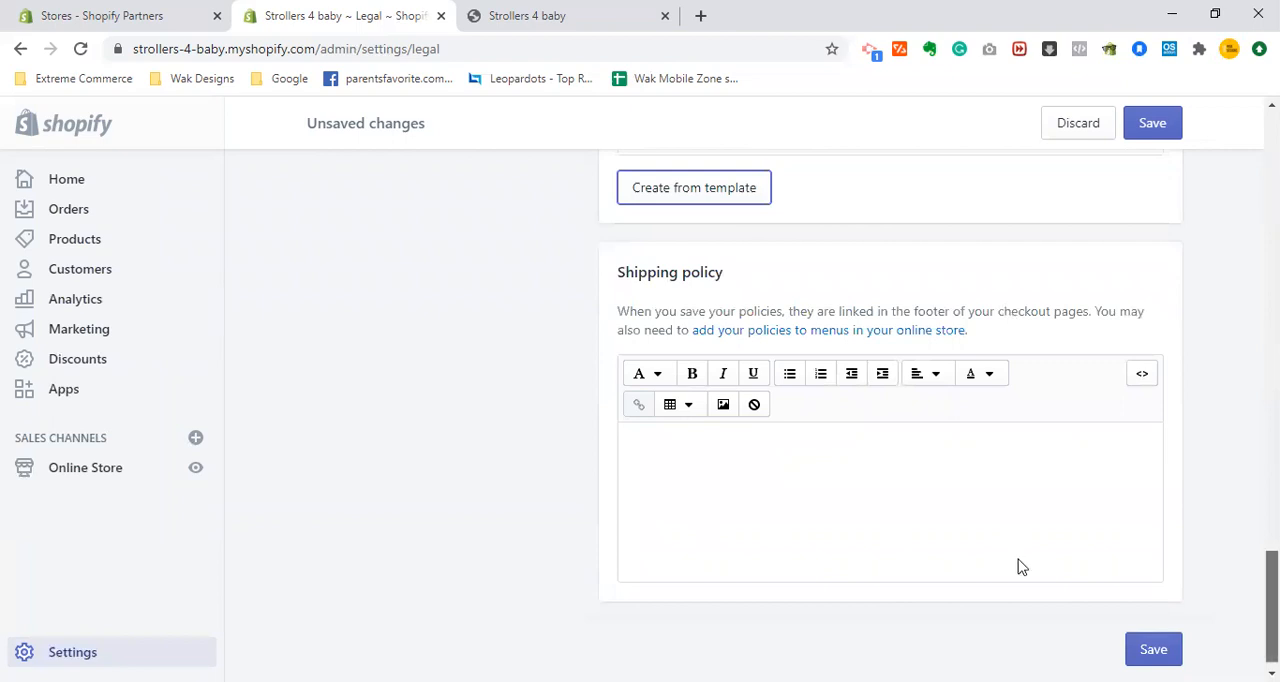
pyautogui.scroll(-1, 1023, 566)
pyautogui.click(963, 506)
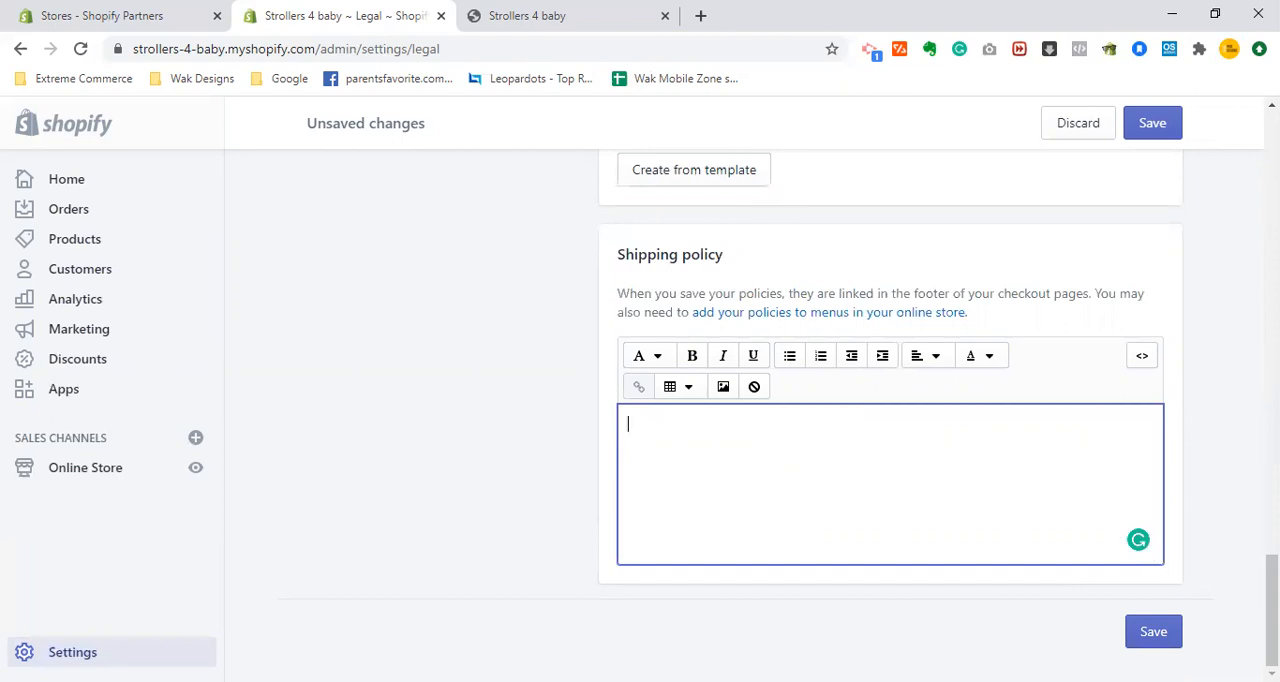
pyautogui.moveTo(1272, 610)
pyautogui.mouseDown()
pyautogui.moveTo(1272, 572)
pyautogui.moveTo(1272, 594)
pyautogui.mouseUp()
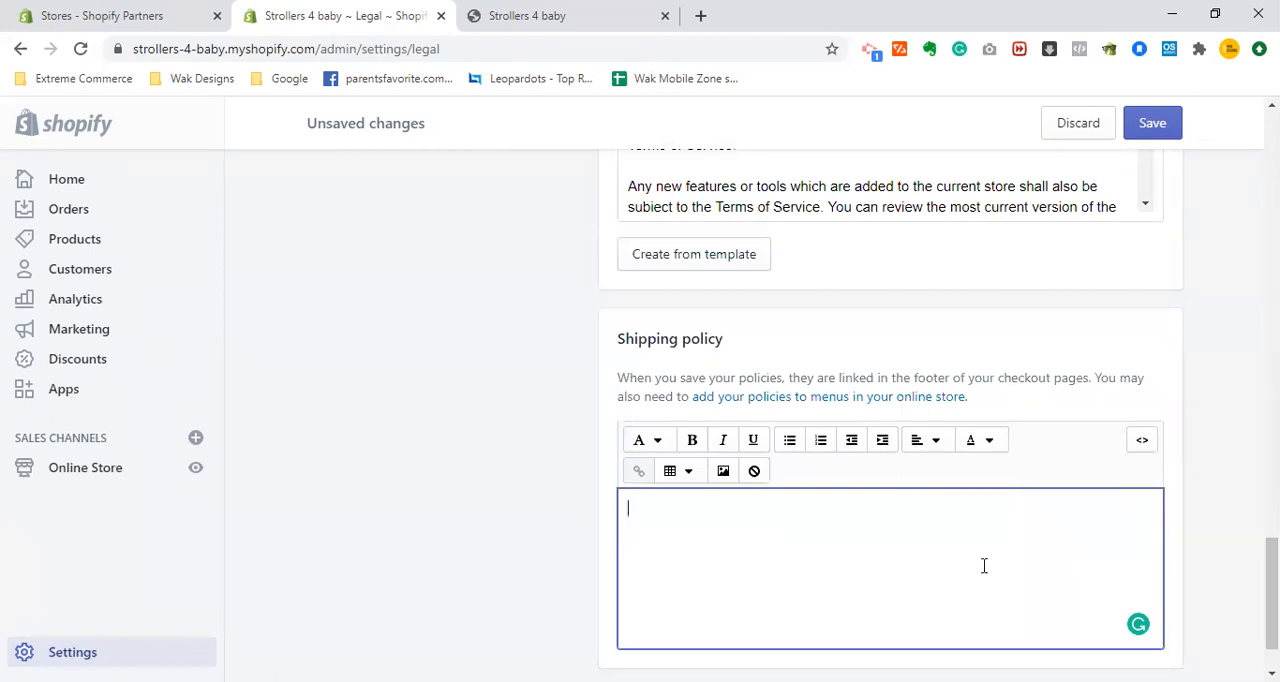
pyautogui.moveTo(1272, 594); pyautogui.dragTo(1272, 390)
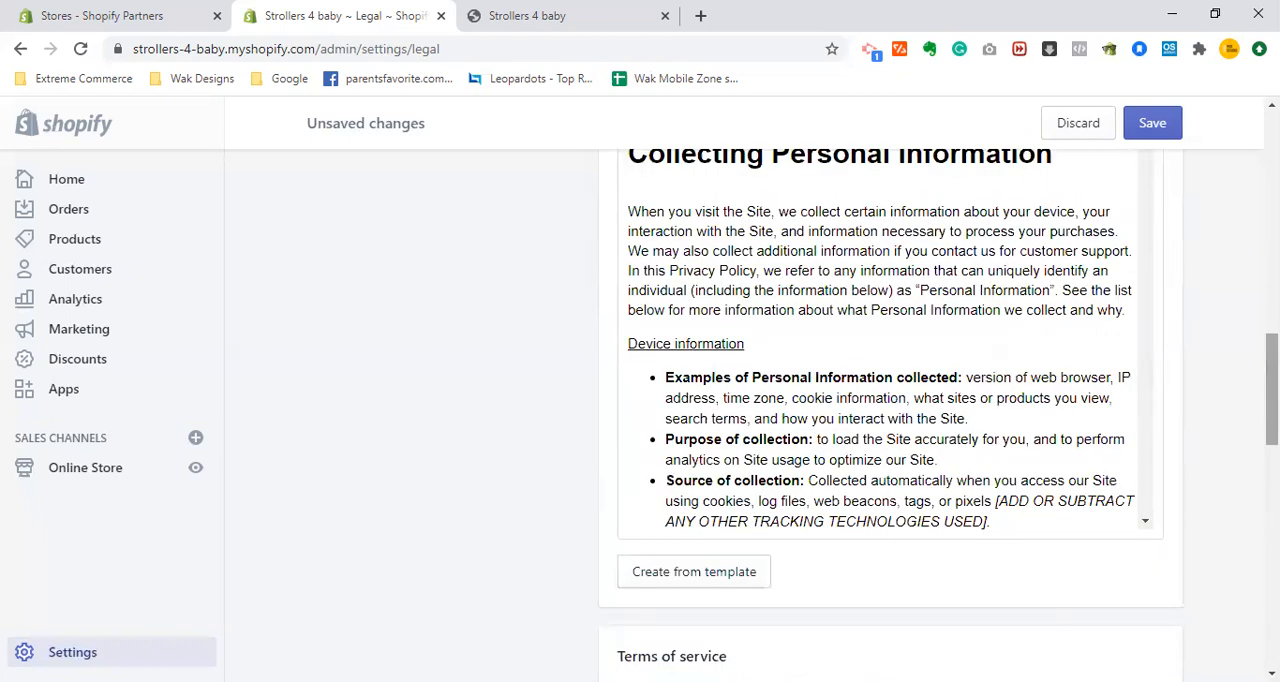
pyautogui.moveTo(1272, 390); pyautogui.dragTo(1272, 168)
pyautogui.click(1155, 138)
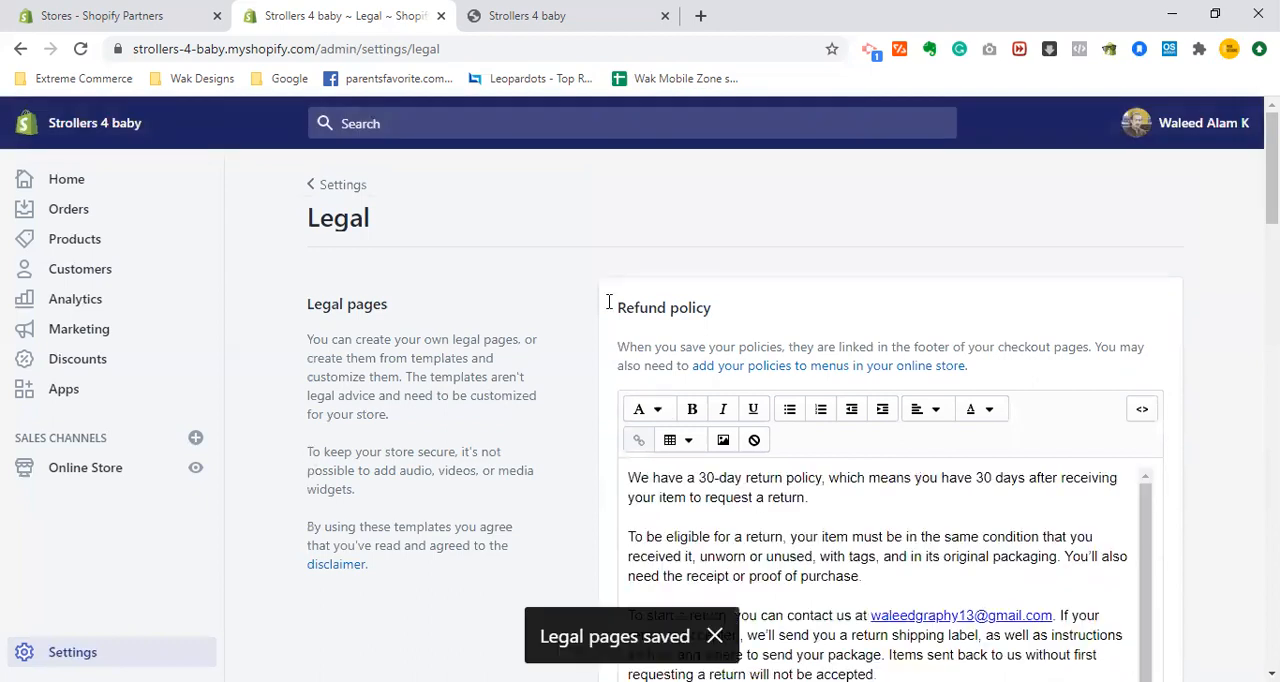
# - Open the online store's pages and start adding a new page
pyautogui.click(105, 472)
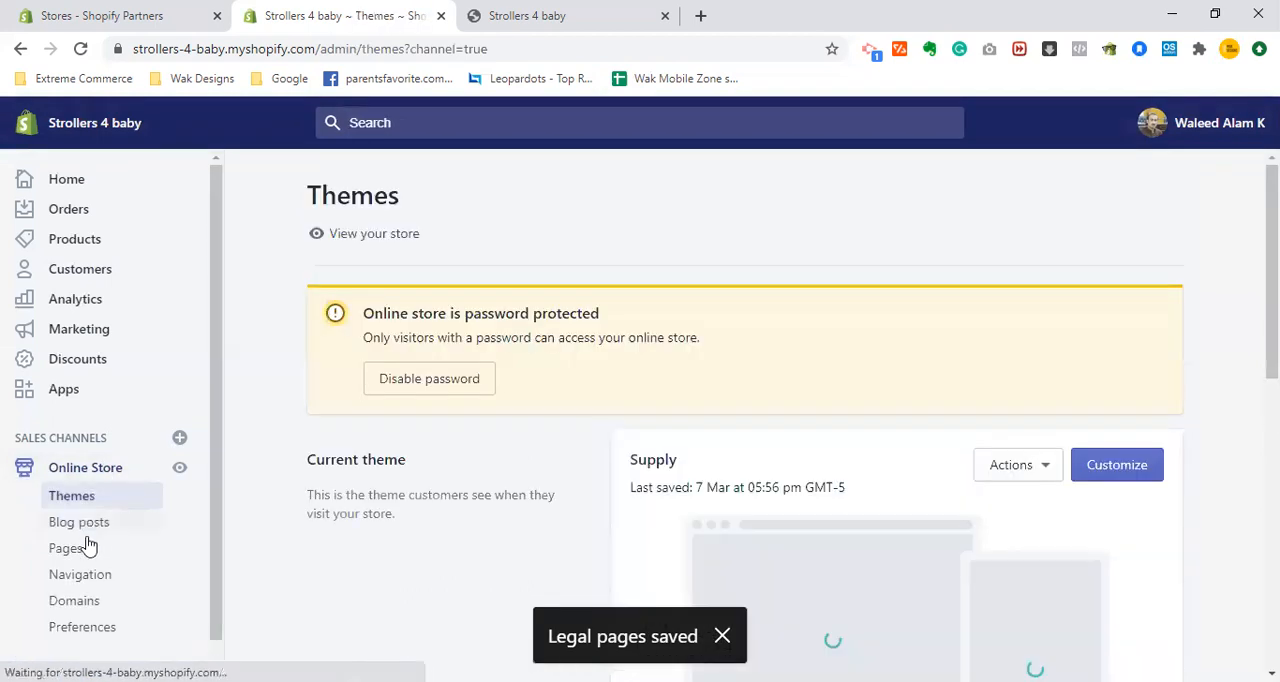
pyautogui.click(88, 545)
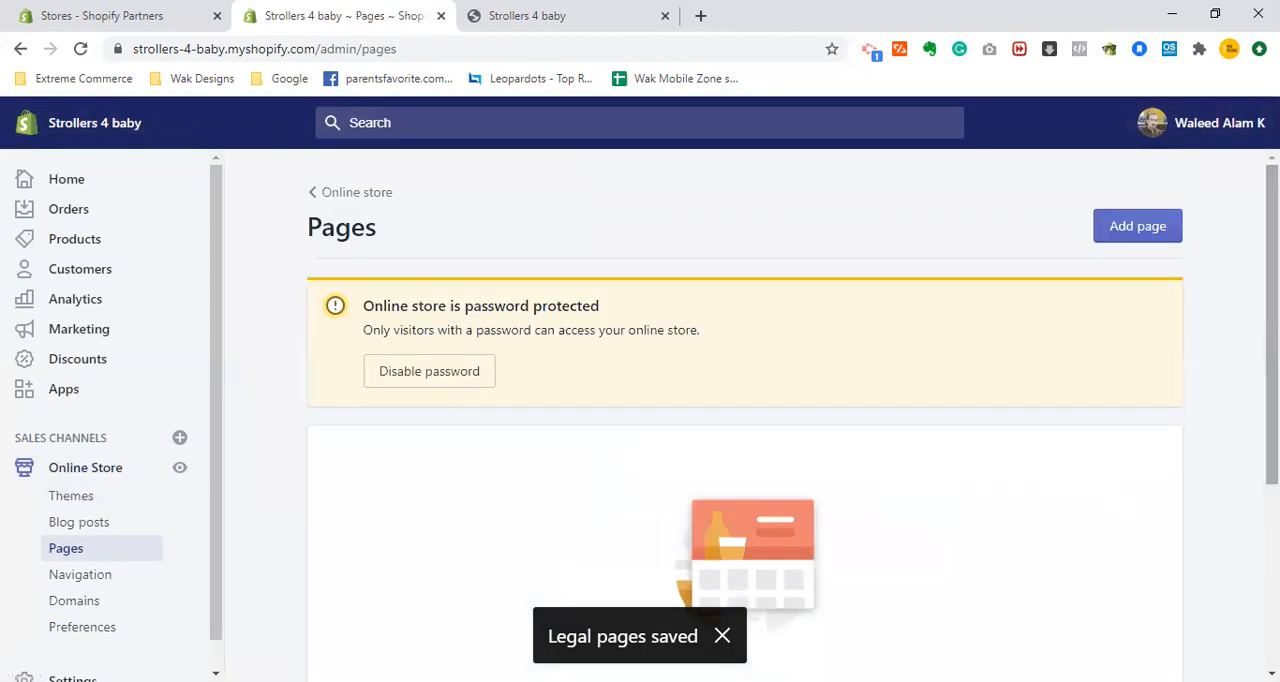
pyautogui.scroll(-2, 744, 400)
pyautogui.scroll(-1, 808, 502)
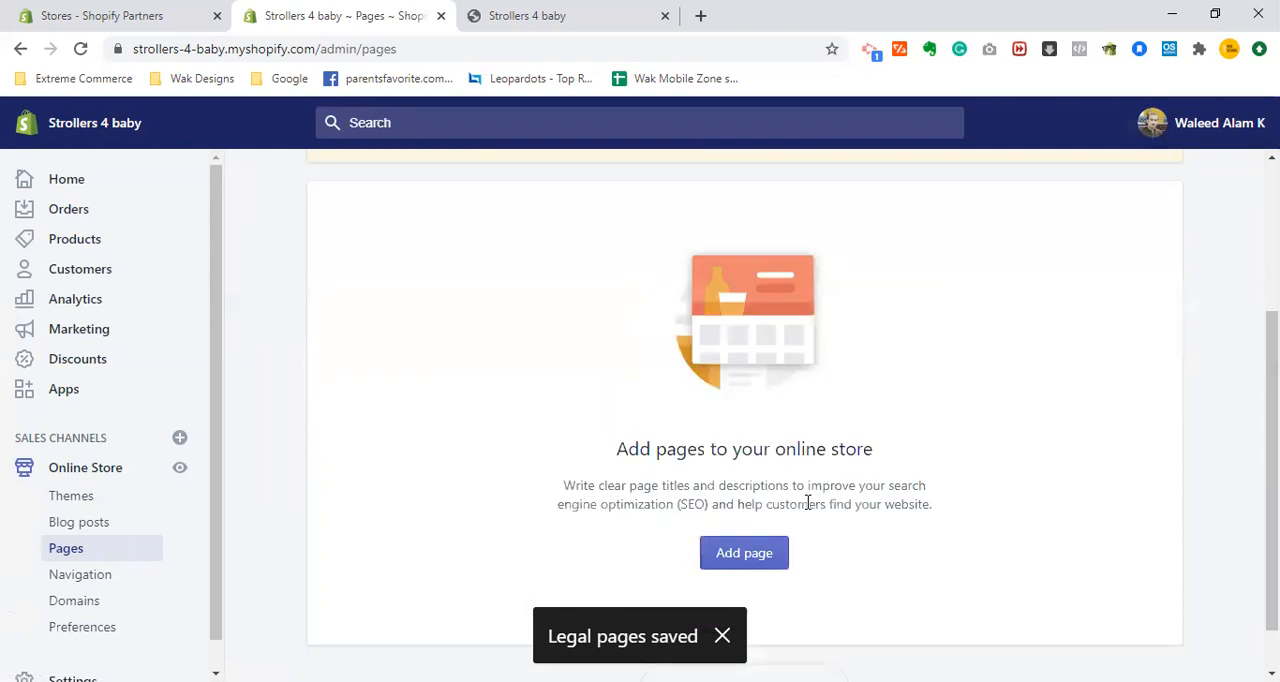
pyautogui.click(714, 560)
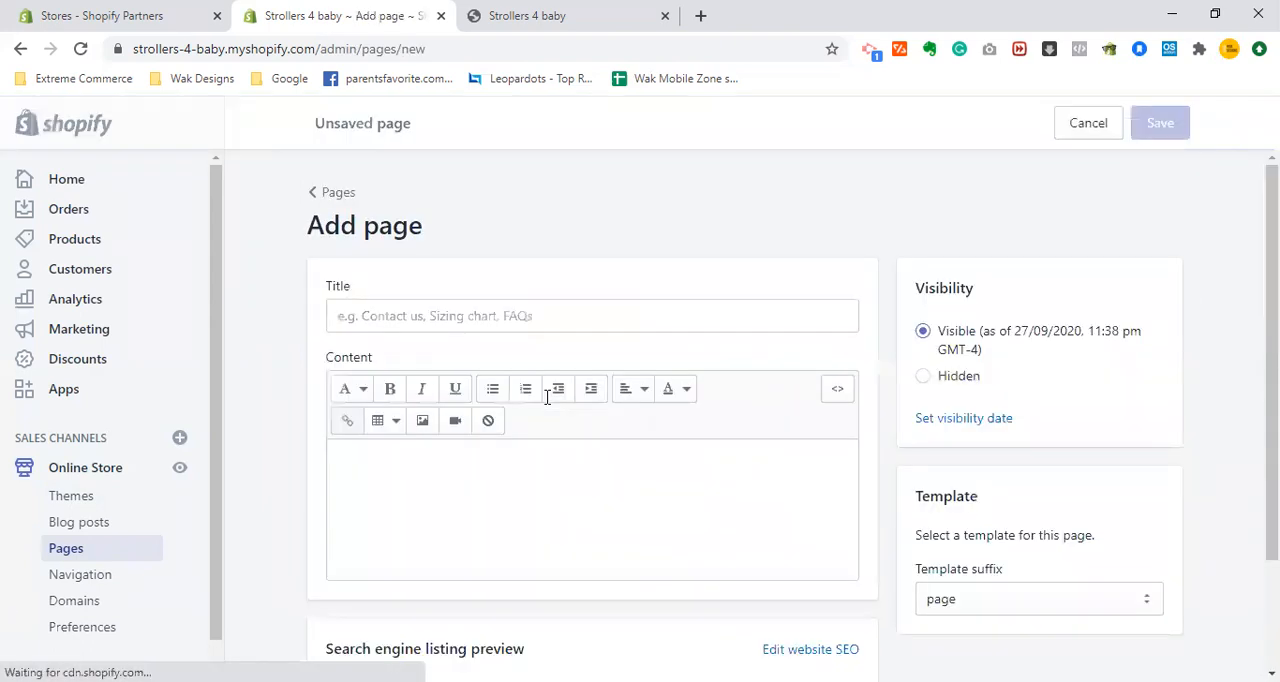
pyautogui.click(533, 8)
pyautogui.click(350, 8)
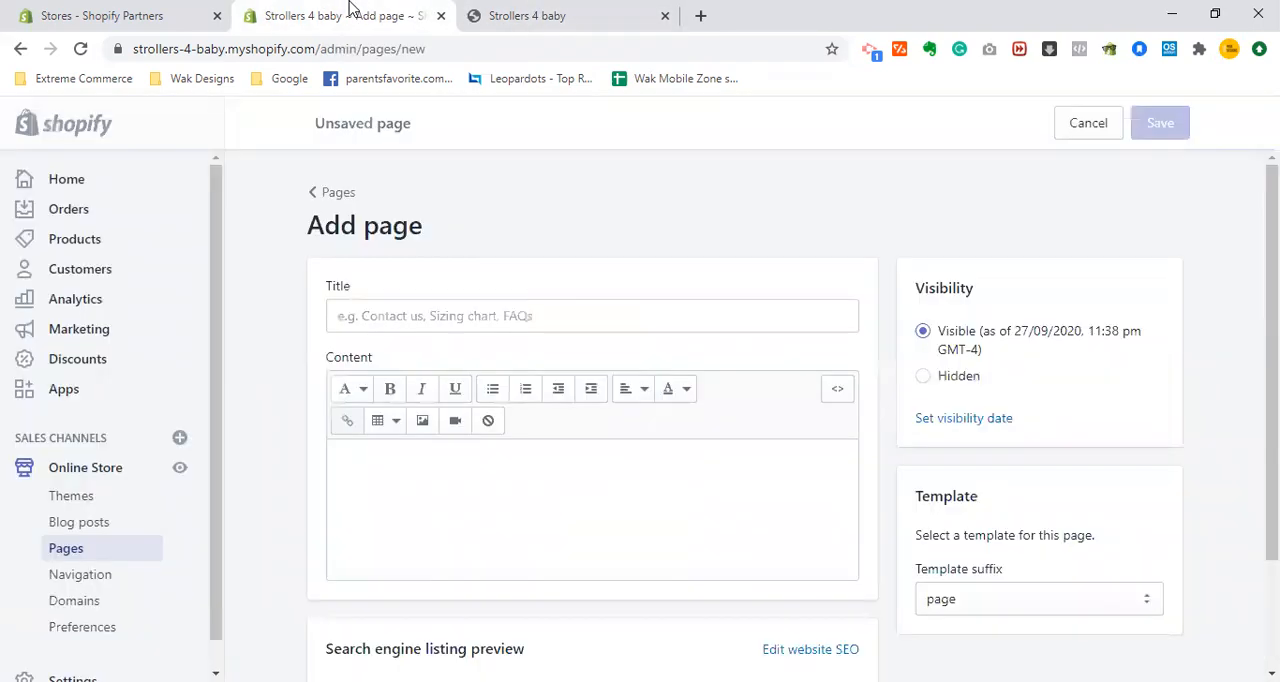
# - Title the new page "Contact Us"
pyautogui.click(476, 315)
pyautogui.write('C')
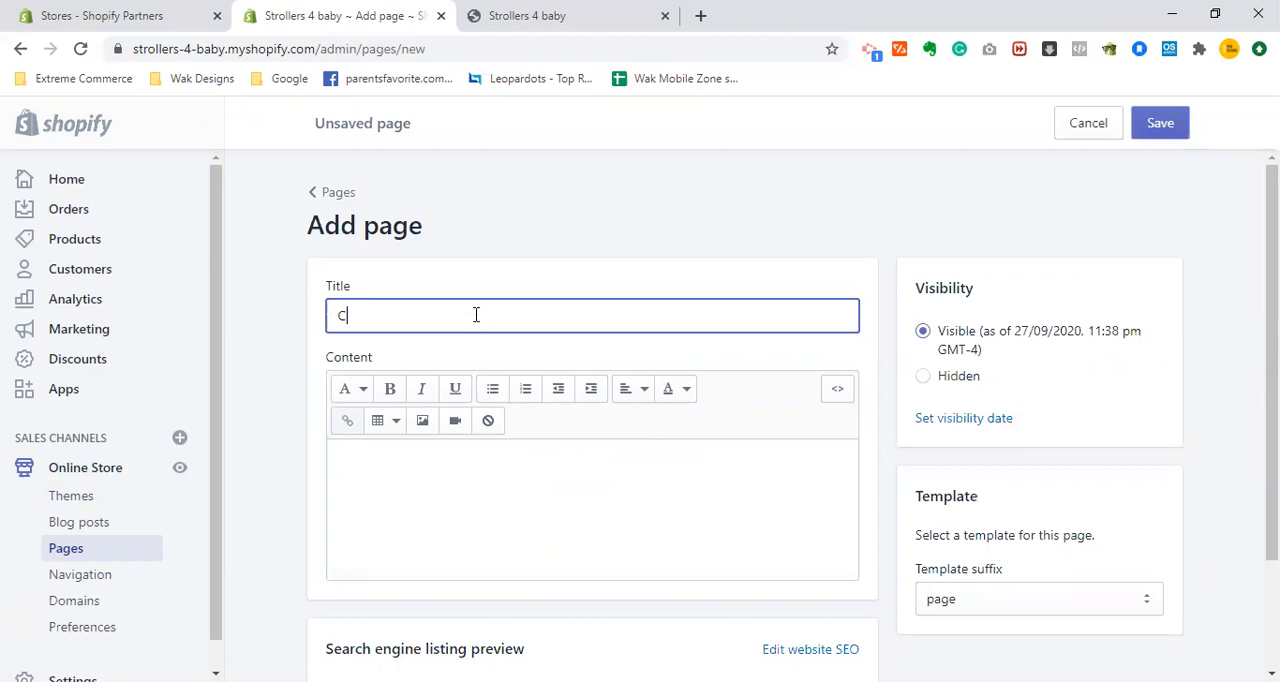
pyautogui.write('ontact Us')
# - Enter the page content "For any type of queries, you can contact us using the following form"
pyautogui.click(516, 478)
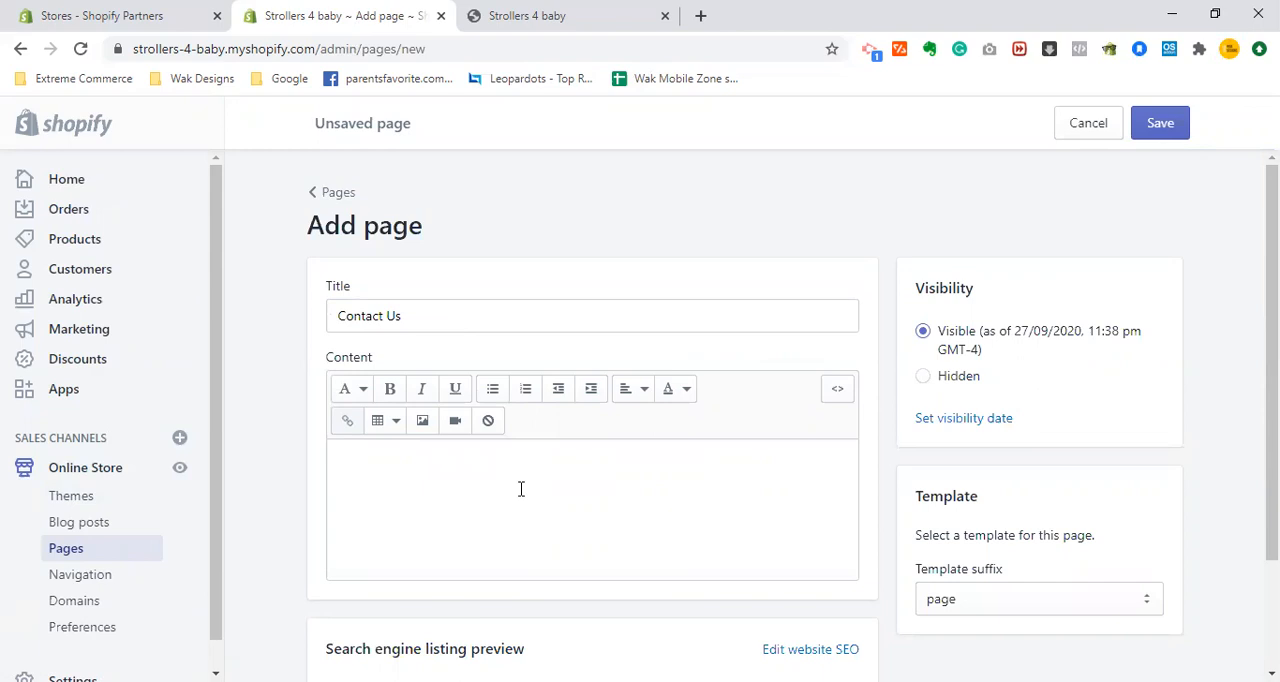
pyautogui.write('Fr')
pyautogui.write('r an')
pyautogui.write('y type o')
pyautogui.write('f que')
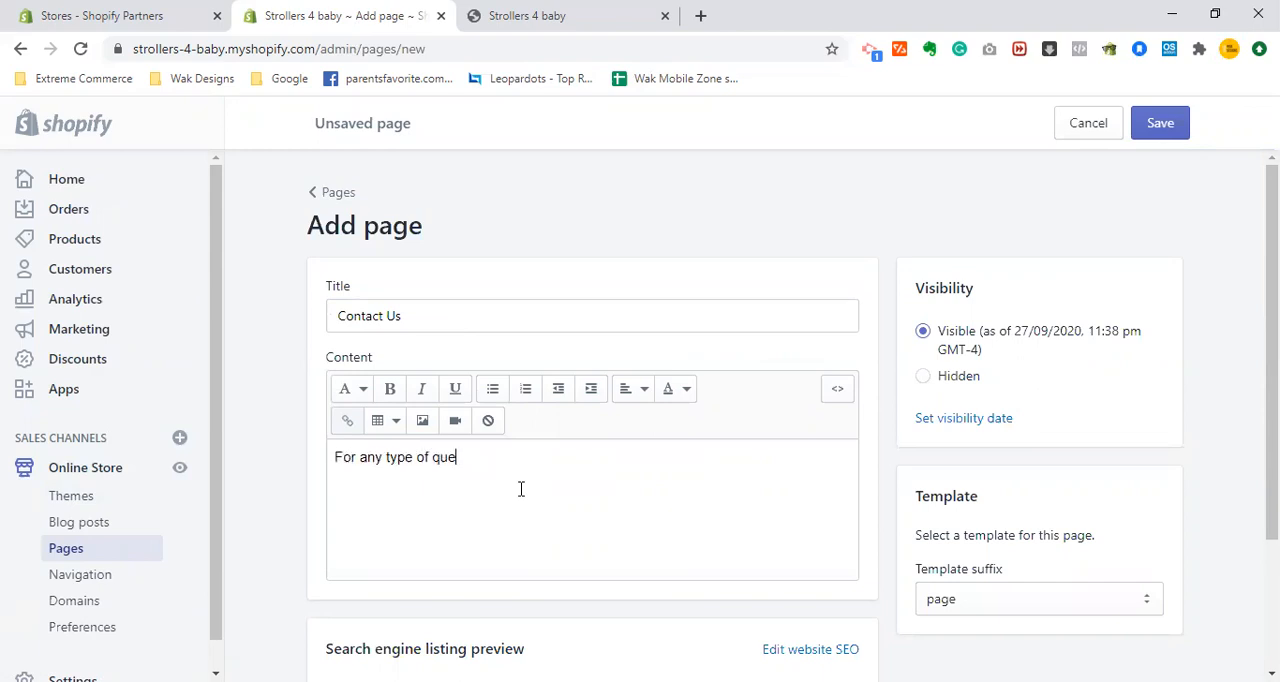
pyautogui.write('ries, you ca')
pyautogui.write('n contact ')
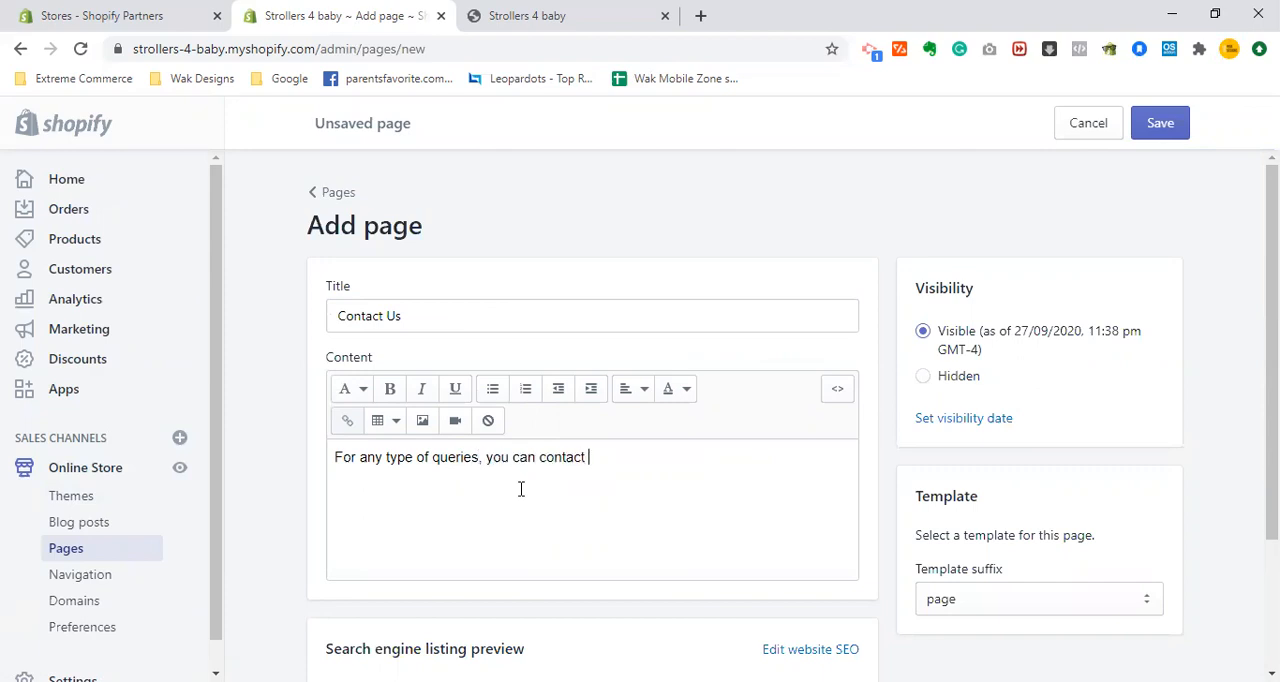
pyautogui.write('us using the following form')
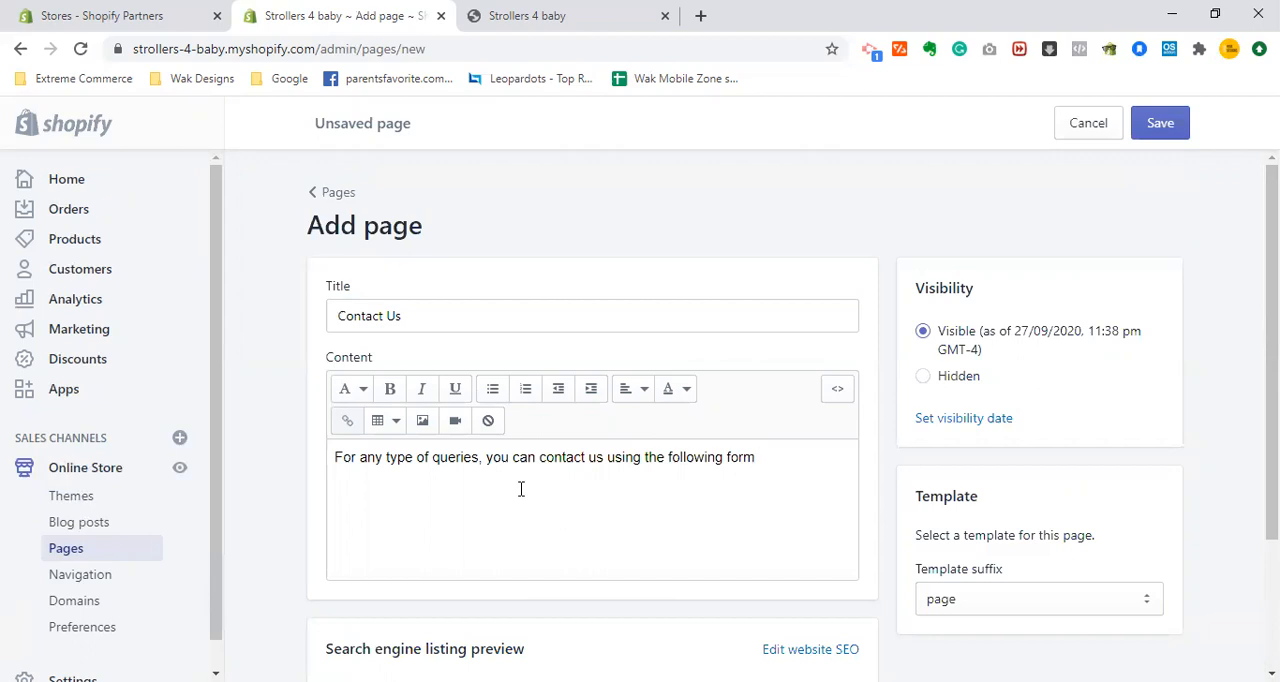
# - Set the page's template suffix to page.contact
pyautogui.click(963, 591)
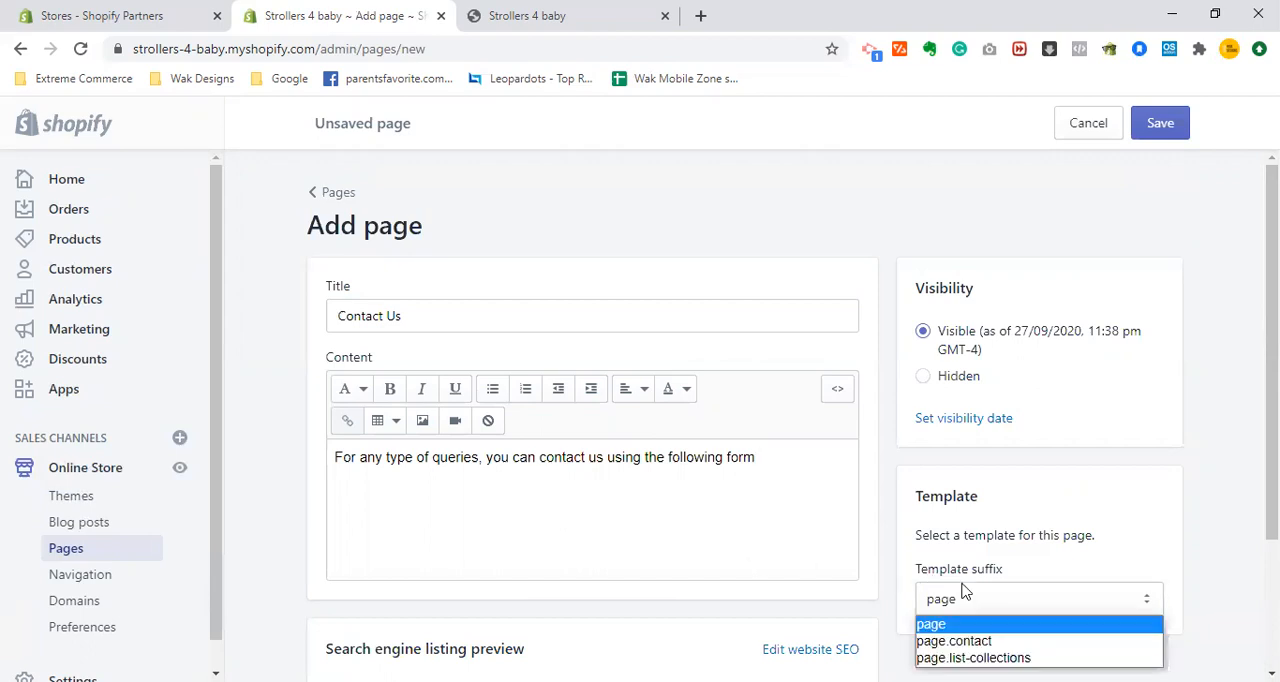
pyautogui.click(985, 642)
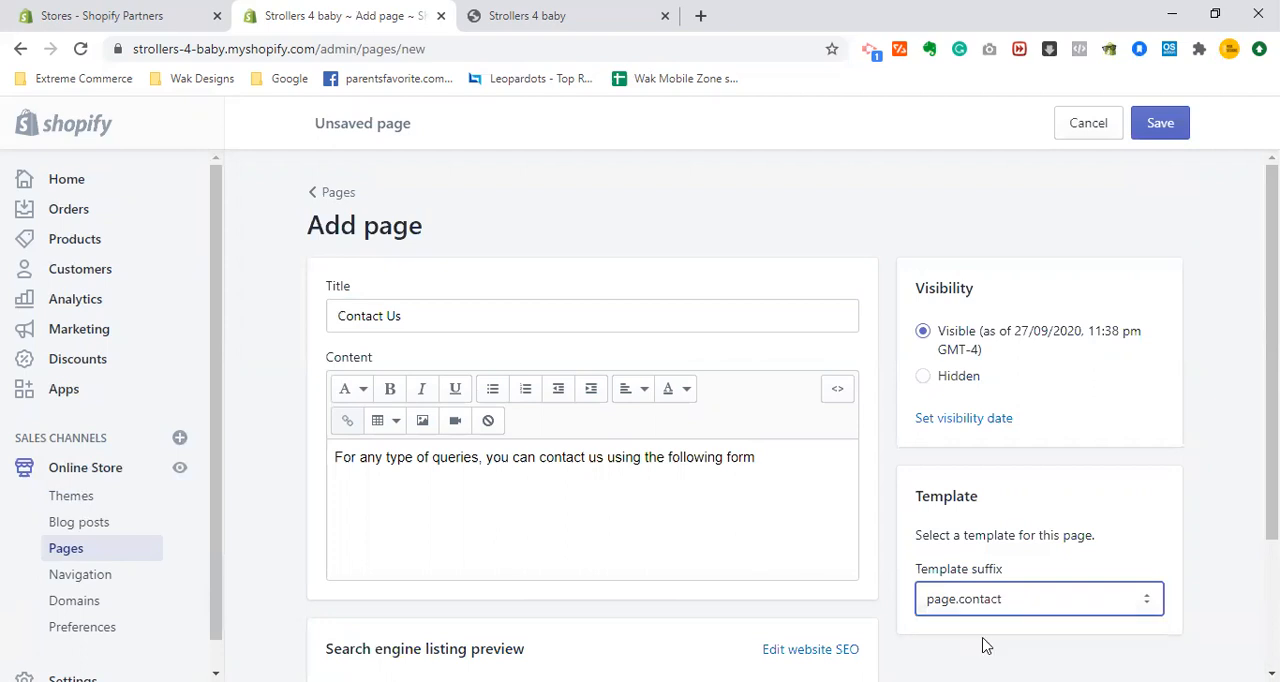
pyautogui.click(1106, 505)
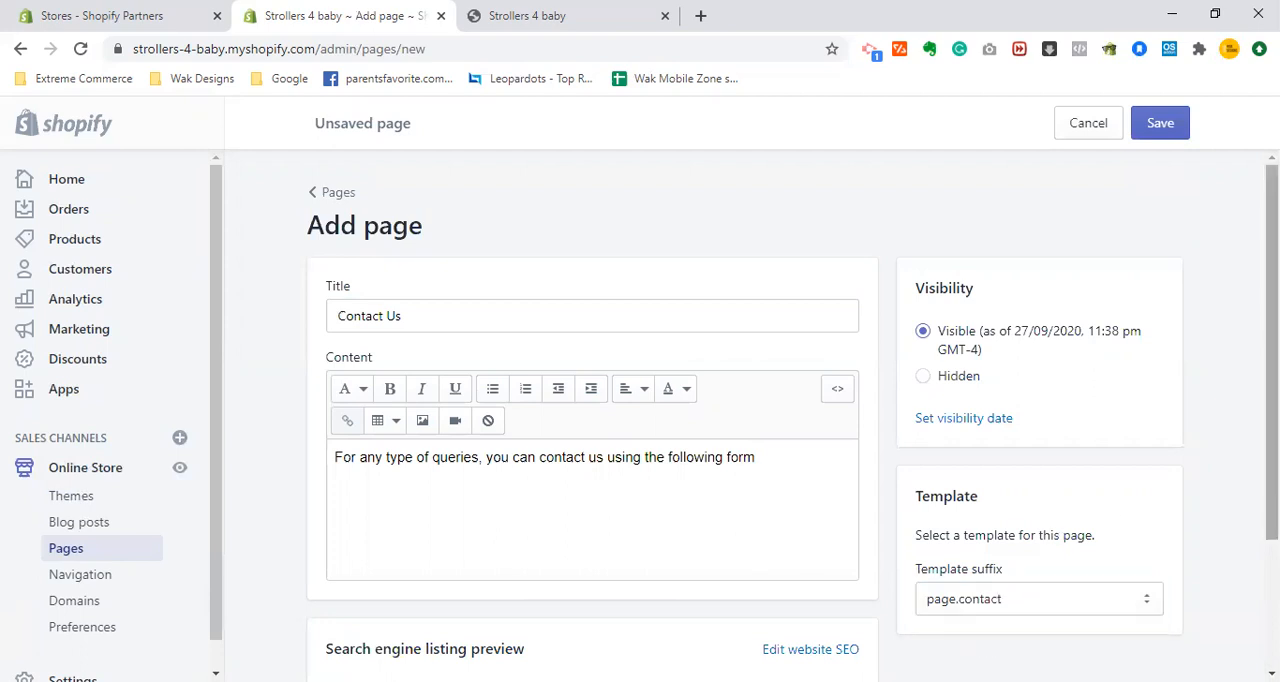
# - Edit the Contact Us page's website SEO and set its page title to "Contact Us - Stroller 4 Baby"
pyautogui.moveTo(1272, 435); pyautogui.dragTo(1272, 465)
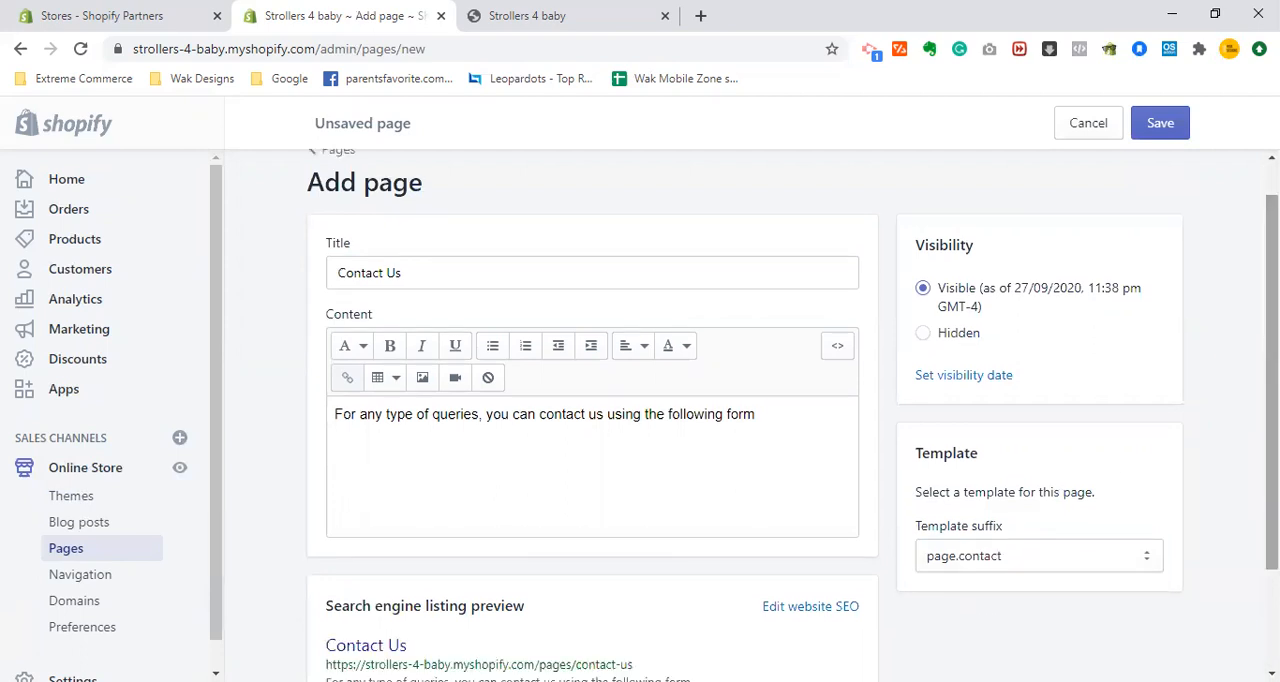
pyautogui.moveTo(1272, 465); pyautogui.dragTo(1272, 558)
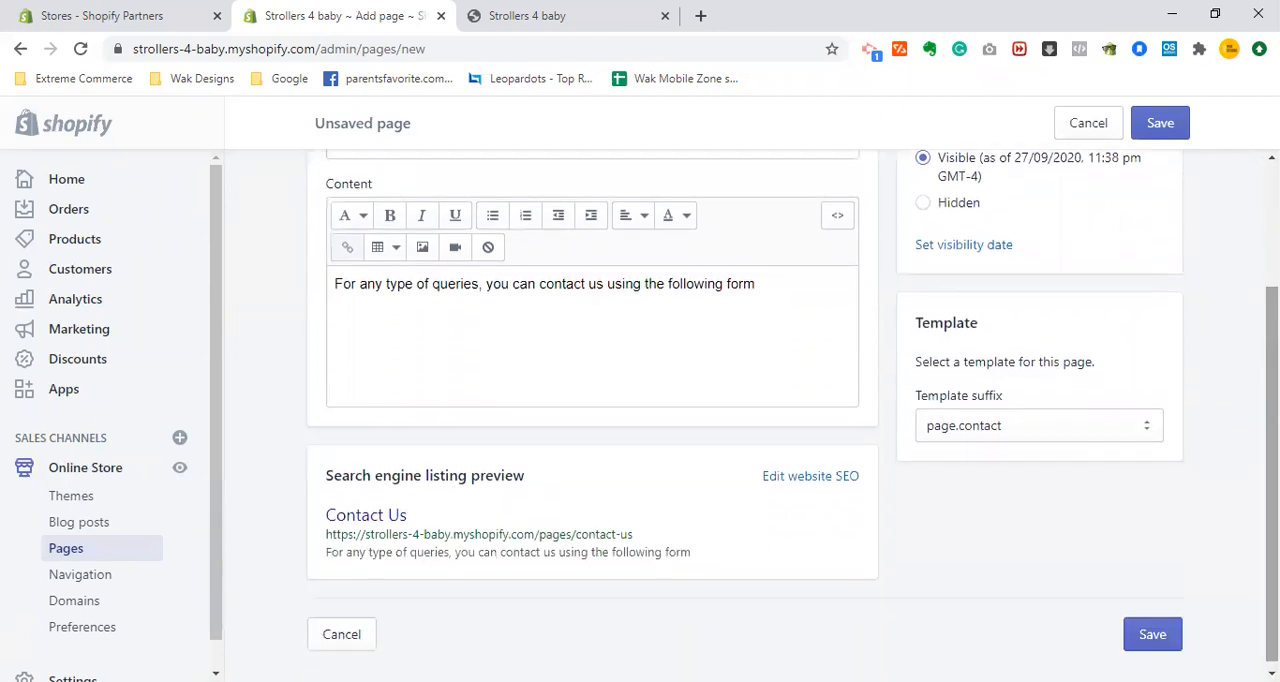
pyautogui.click(780, 479)
pyautogui.moveTo(1272, 400); pyautogui.dragTo(1272, 505)
pyautogui.click(641, 412)
pyautogui.write('Contact us')
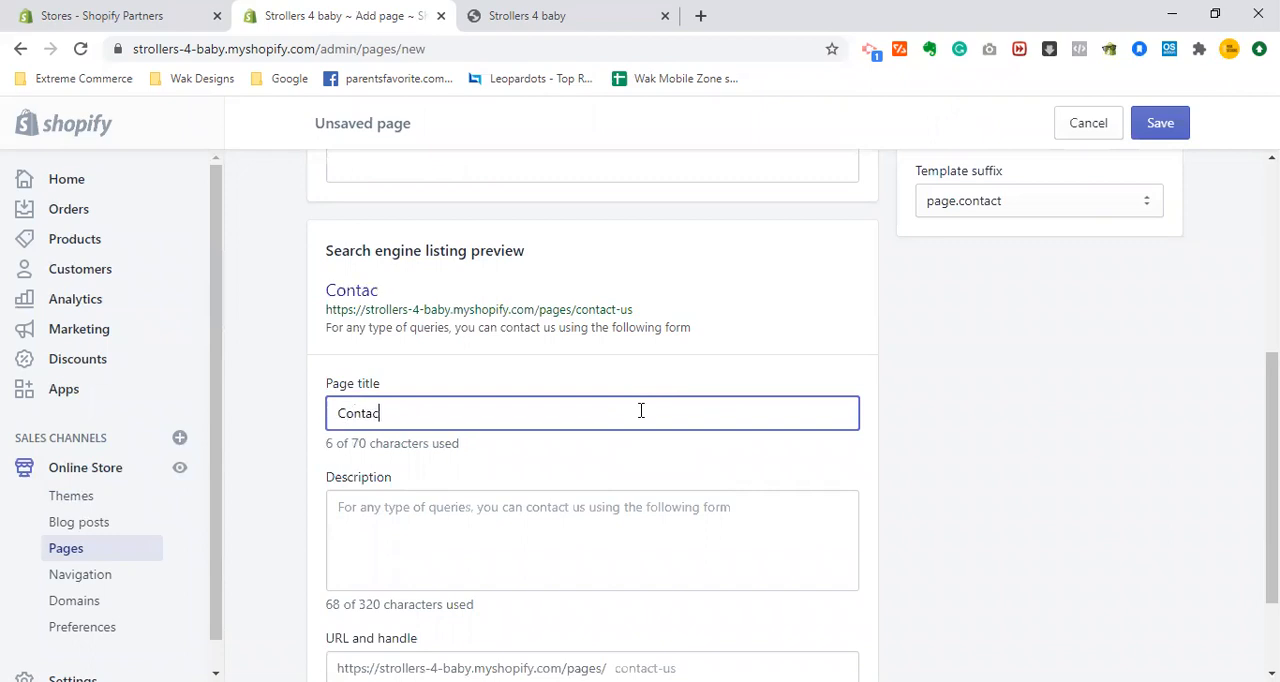
pyautogui.press('BackSpace')
pyautogui.press('BackSpace')
pyautogui.press('BackSpace')
pyautogui.write('Us - ')
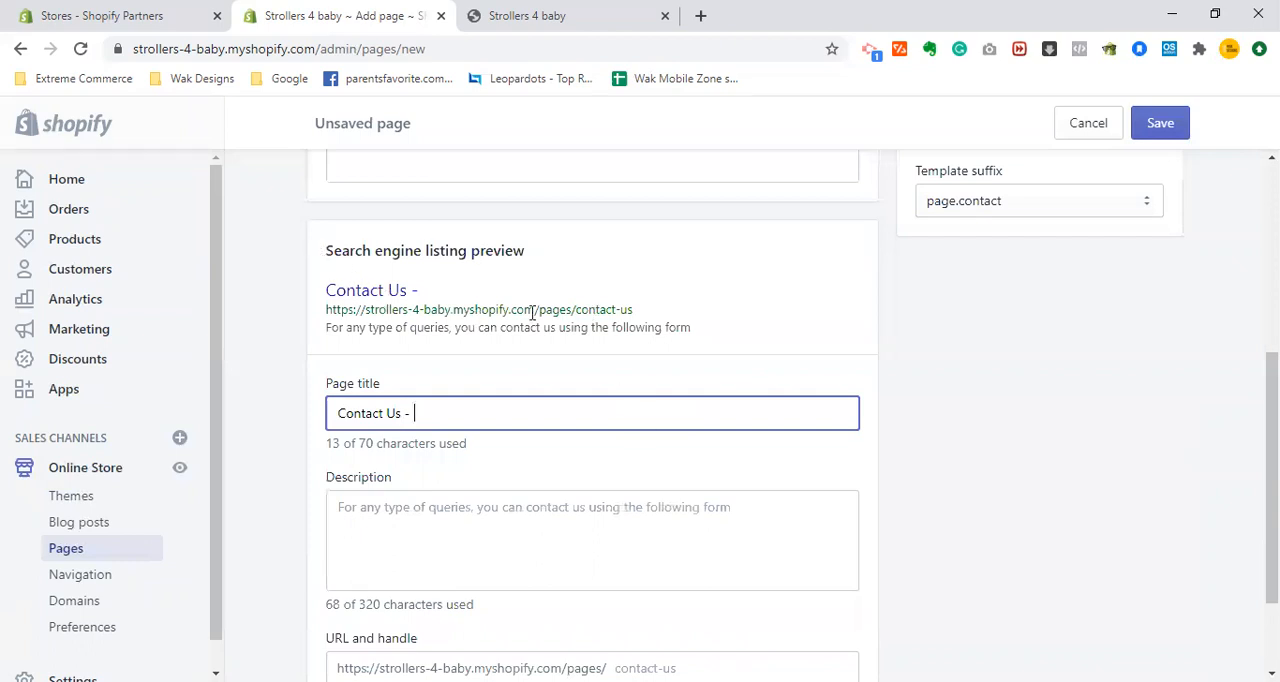
pyautogui.write('Stroller 4 Bbaby')
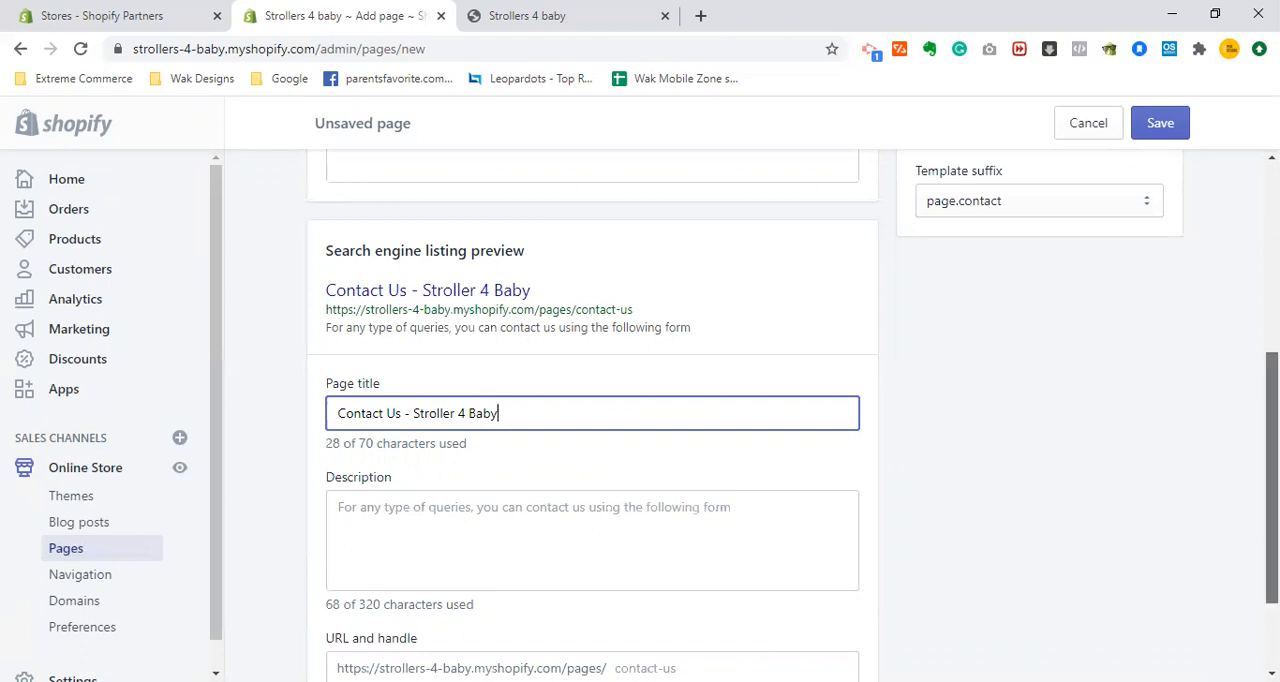
# - Keep the default SEO description and contact-us URL handle, and save the Contact Us page
pyautogui.scroll(-1, 1272, 470)
pyautogui.scroll(-1, 1272, 470)
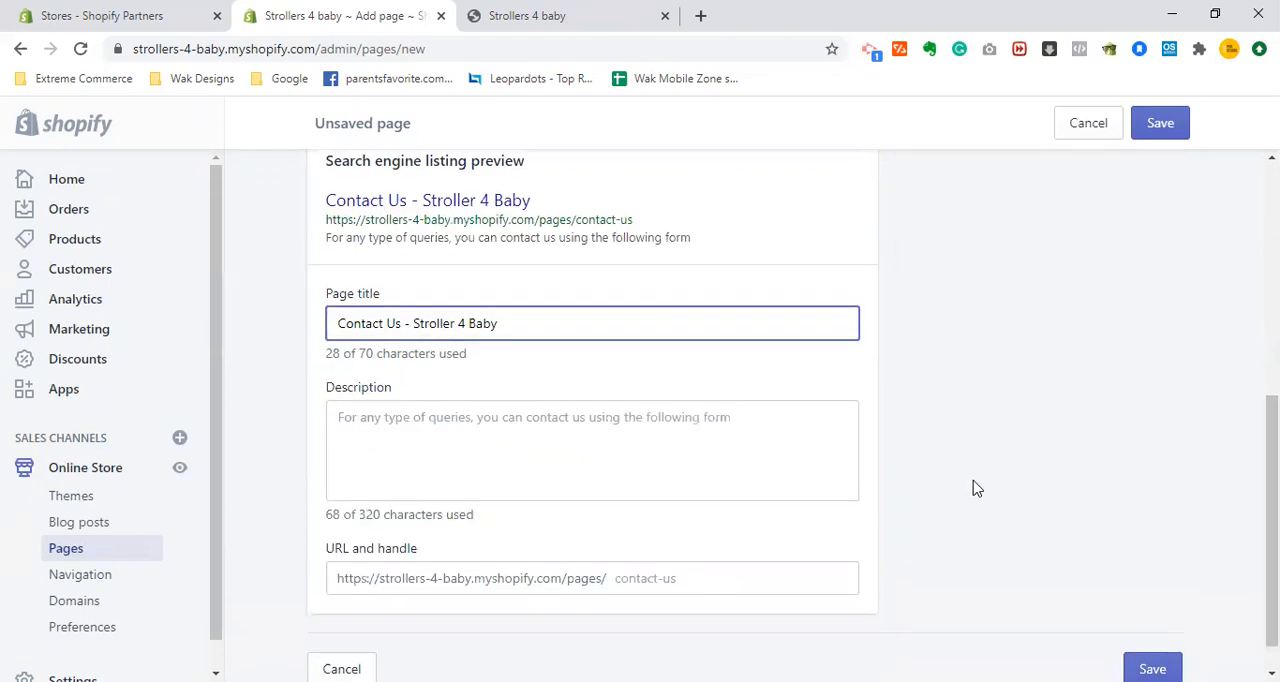
pyautogui.click(620, 580)
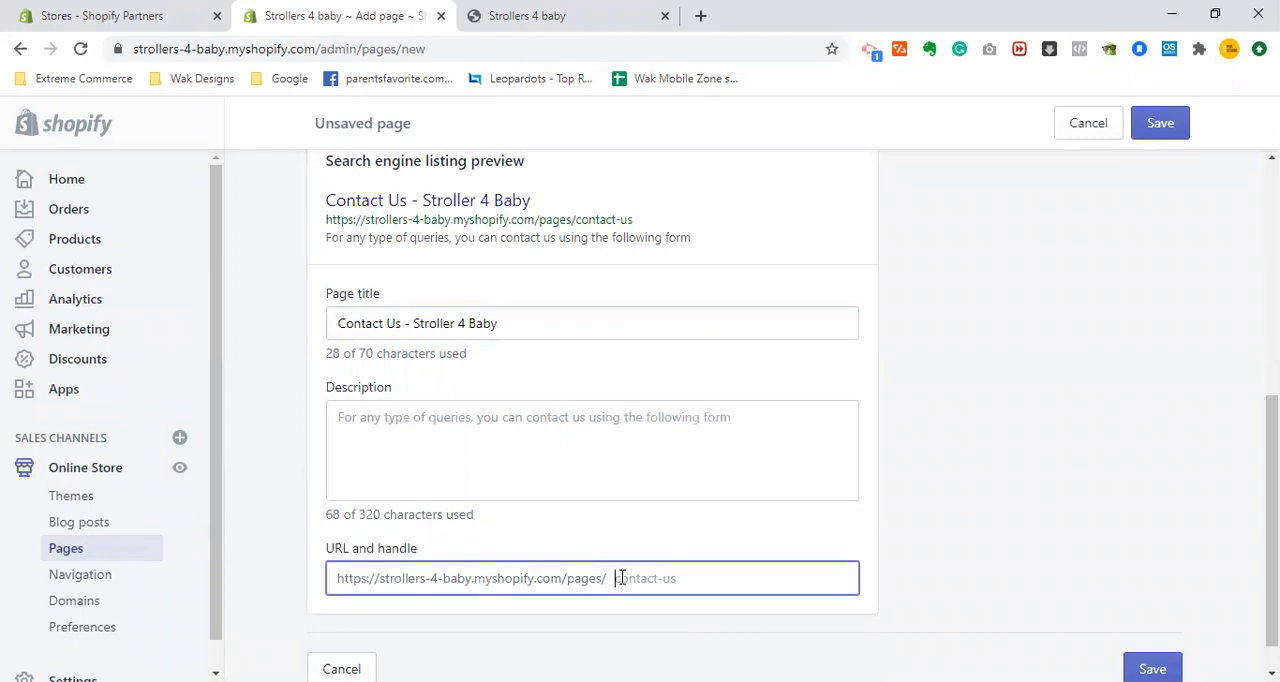
pyautogui.click(992, 508)
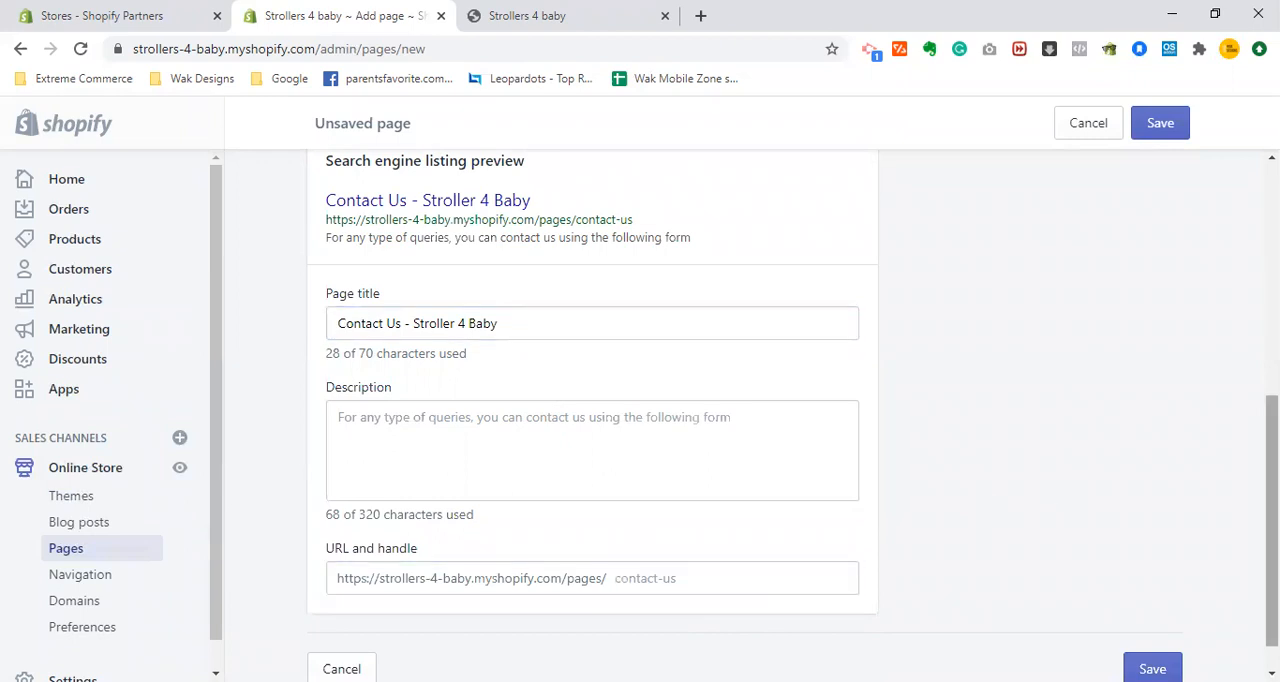
pyautogui.moveTo(1272, 490)
pyautogui.mouseDown()
pyautogui.moveTo(1272, 462)
pyautogui.moveTo(1272, 511)
pyautogui.mouseUp()
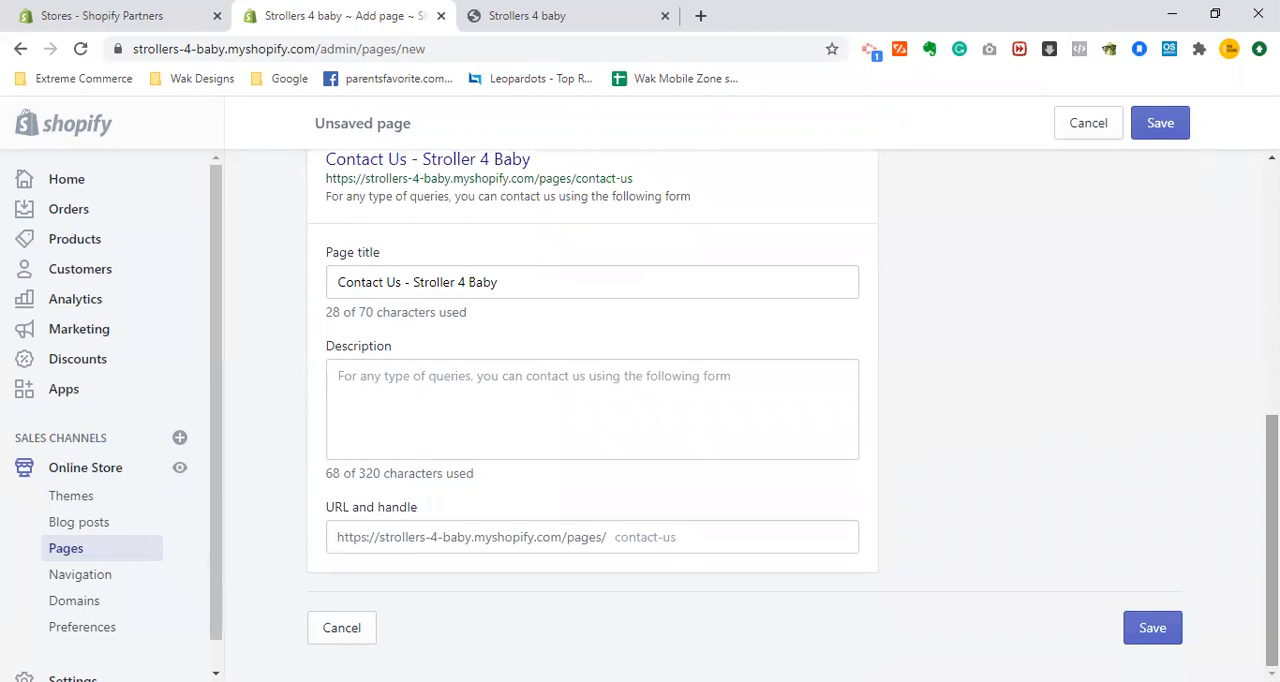
pyautogui.moveTo(1272, 511); pyautogui.dragTo(1272, 374)
pyautogui.moveTo(1272, 304); pyautogui.dragTo(1238, 262)
pyautogui.click(1158, 123)
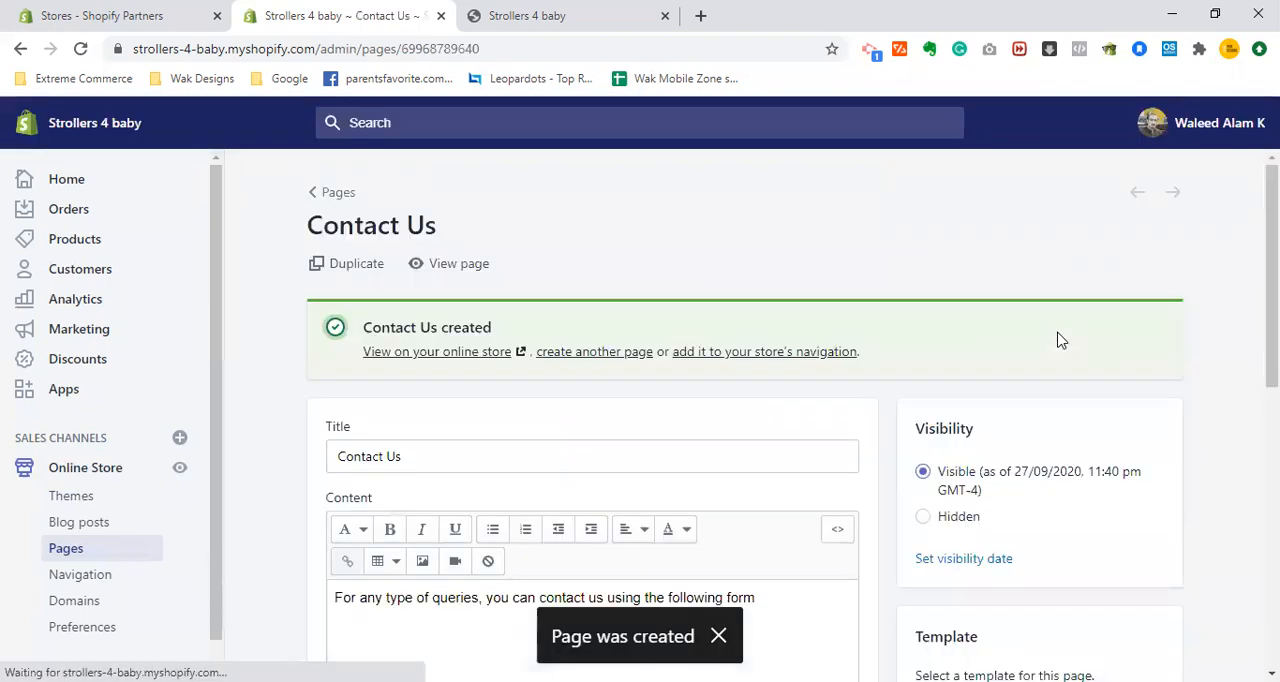
# - View the Contact Us page on the storefront and check its contact form and layout
pyautogui.click(444, 268)
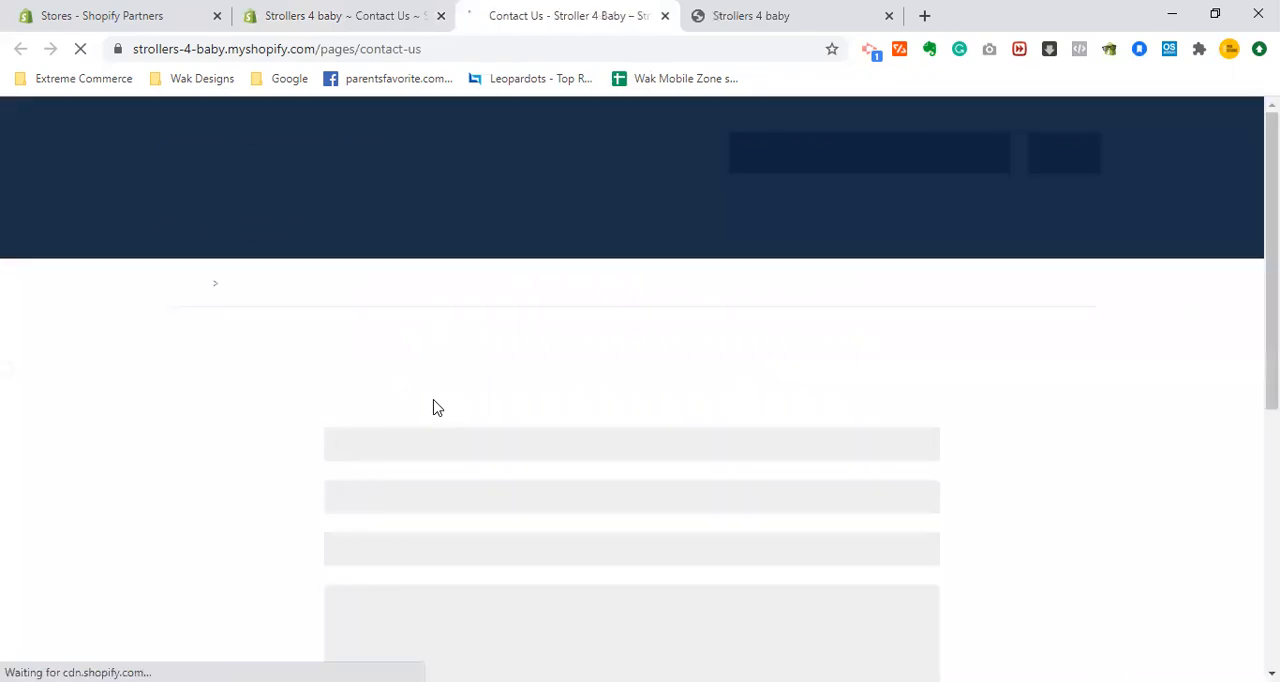
pyautogui.scroll(-1, 437, 408)
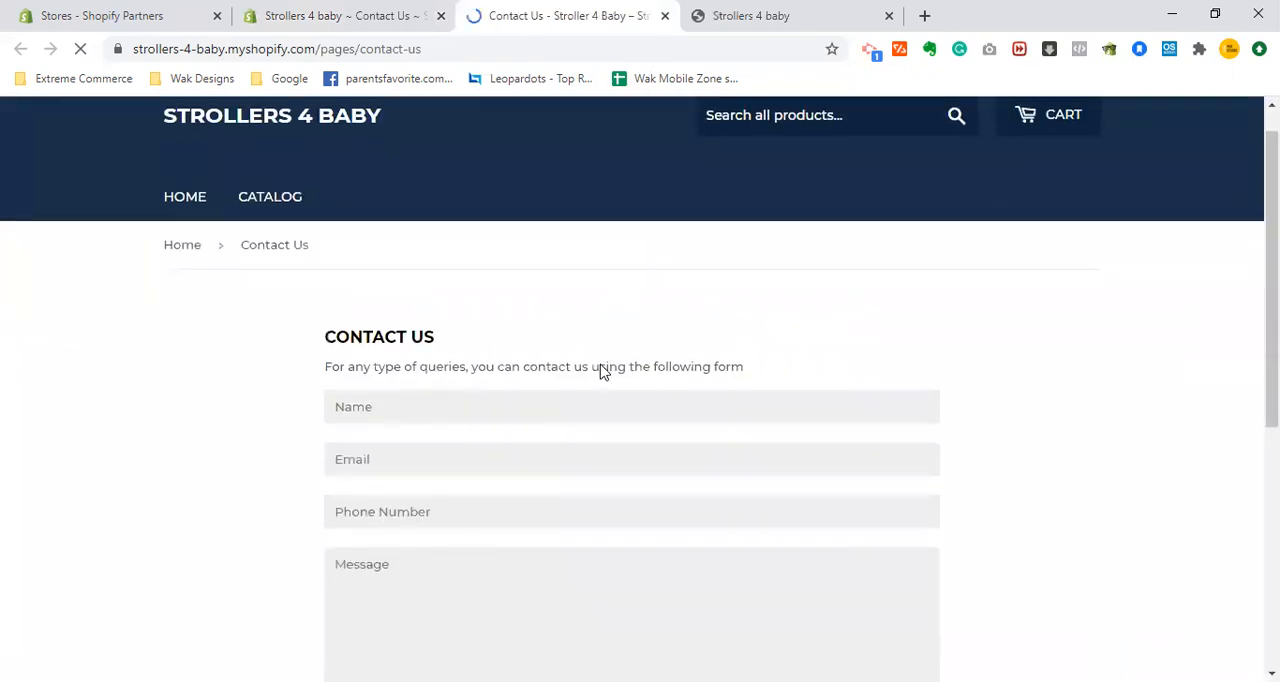
pyautogui.scroll(-3, 602, 370)
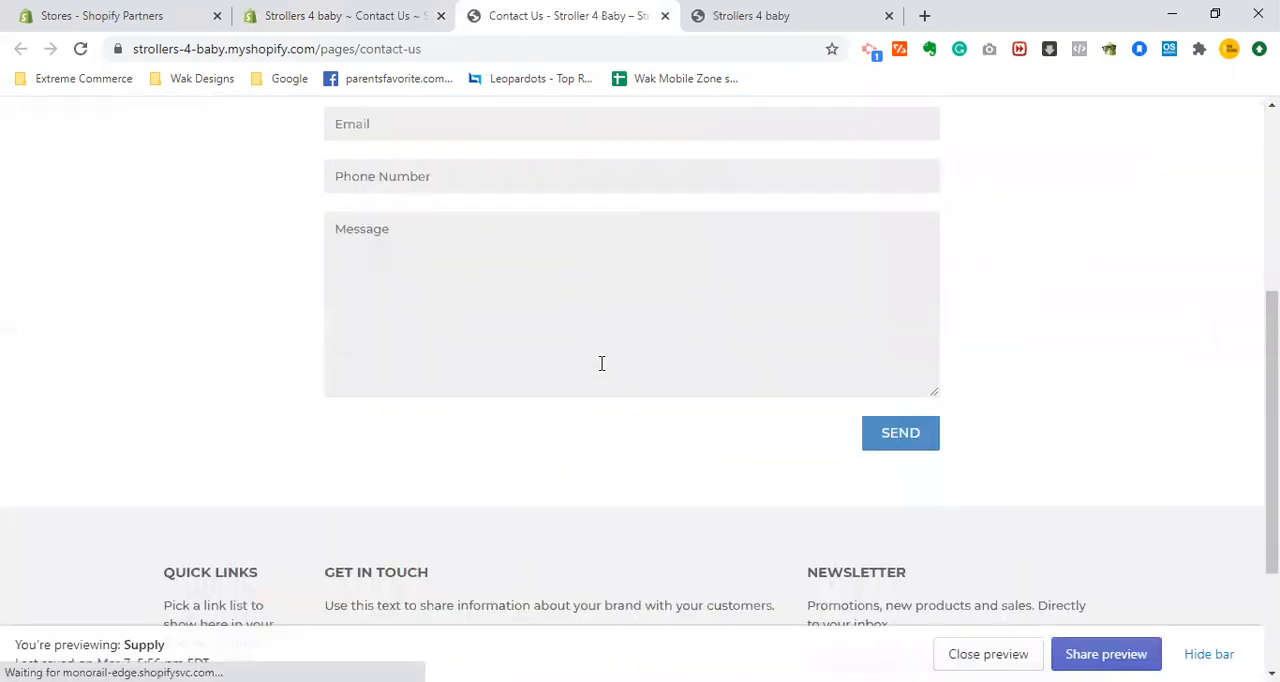
pyautogui.scroll(4, 601, 363)
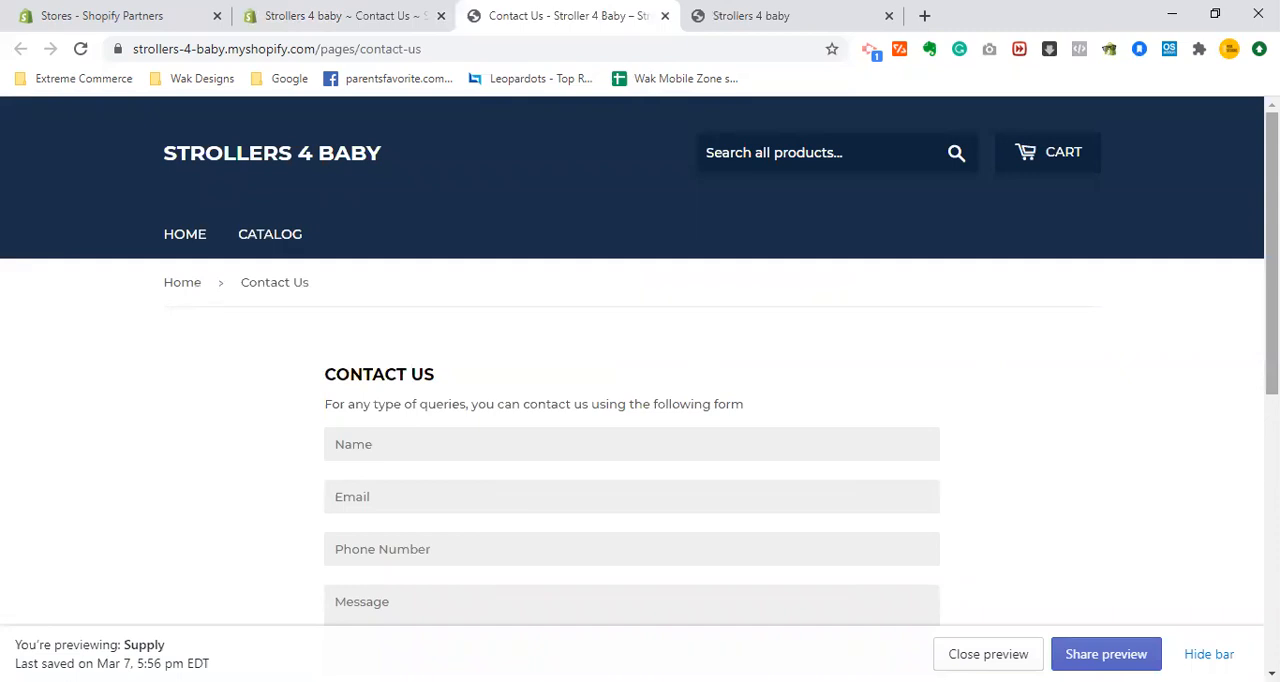
pyautogui.scroll(-1, 640, 361)
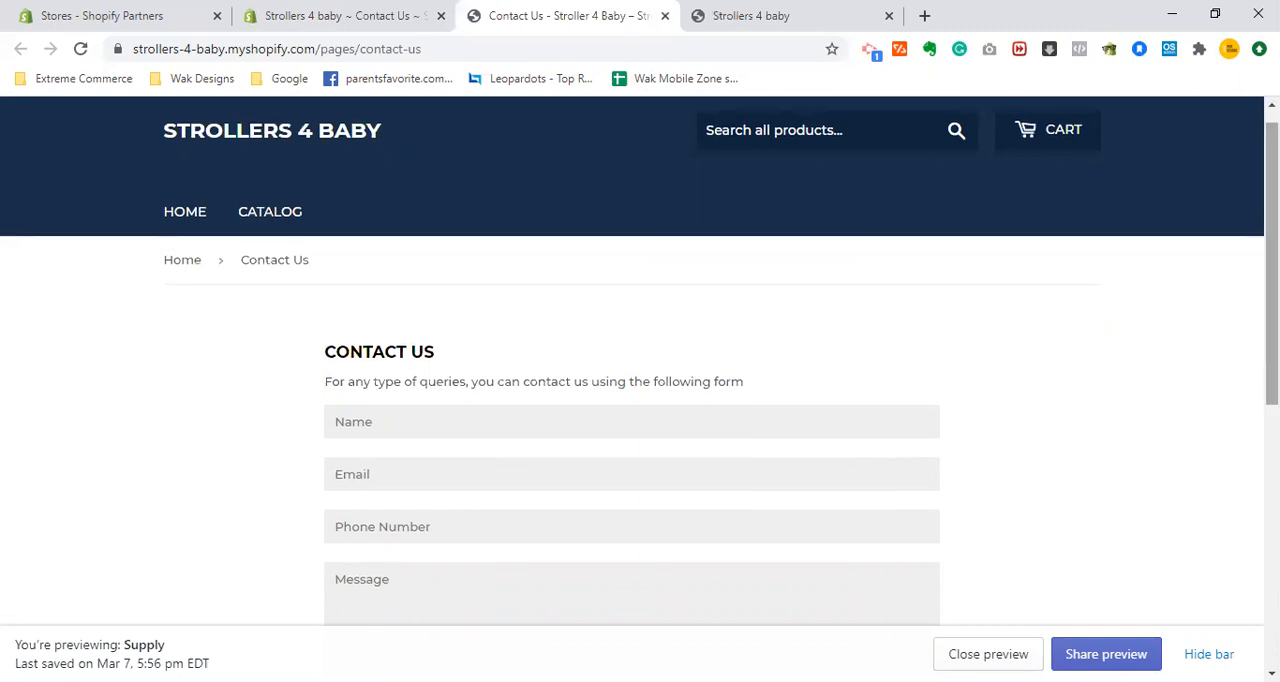
pyautogui.moveTo(1271, 264)
pyautogui.mouseDown()
pyautogui.moveTo(1271, 286)
pyautogui.moveTo(1271, 253)
pyautogui.moveTo(1271, 352)
pyautogui.moveTo(1271, 257)
pyautogui.mouseUp()
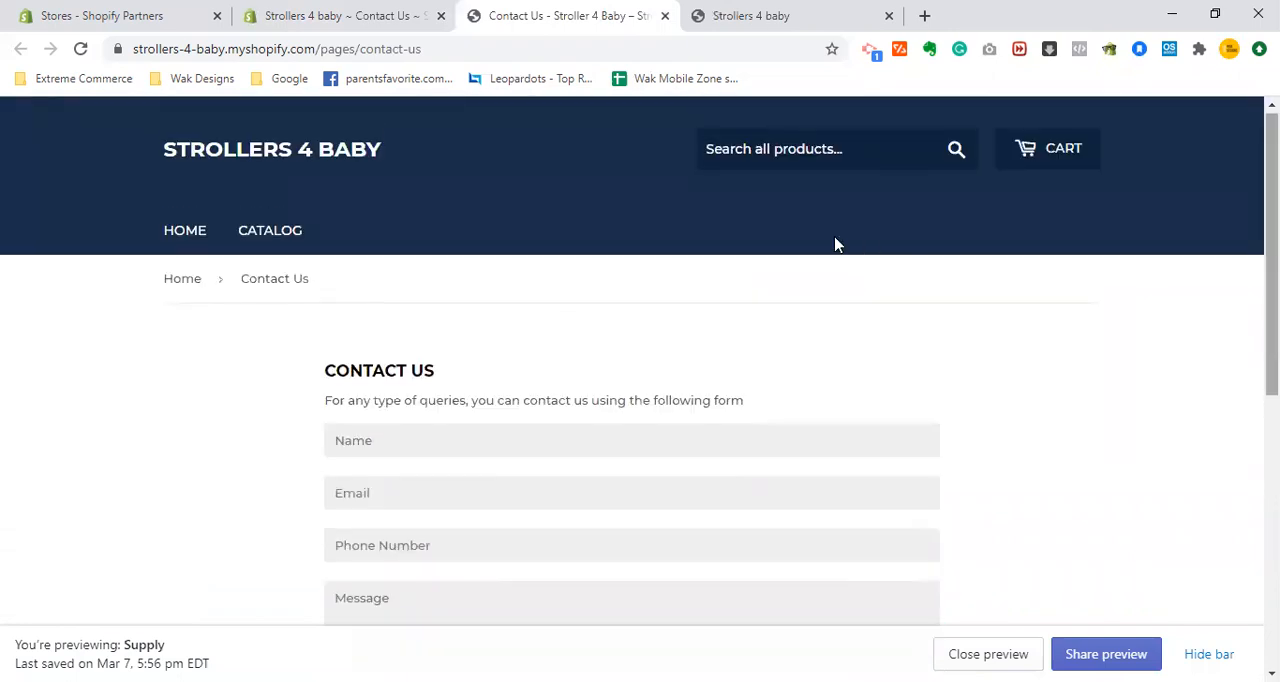
# - Return to the store admin, start another new page and title it "About Us"
pyautogui.click(346, 13)
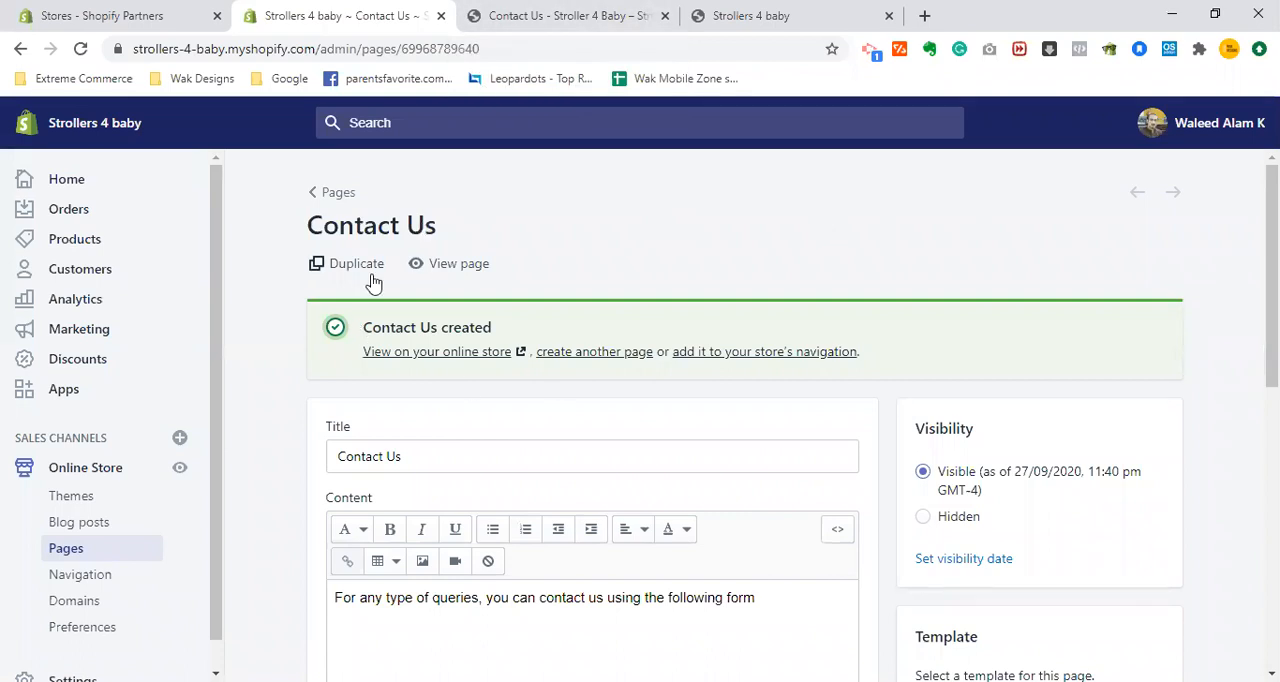
pyautogui.click(617, 354)
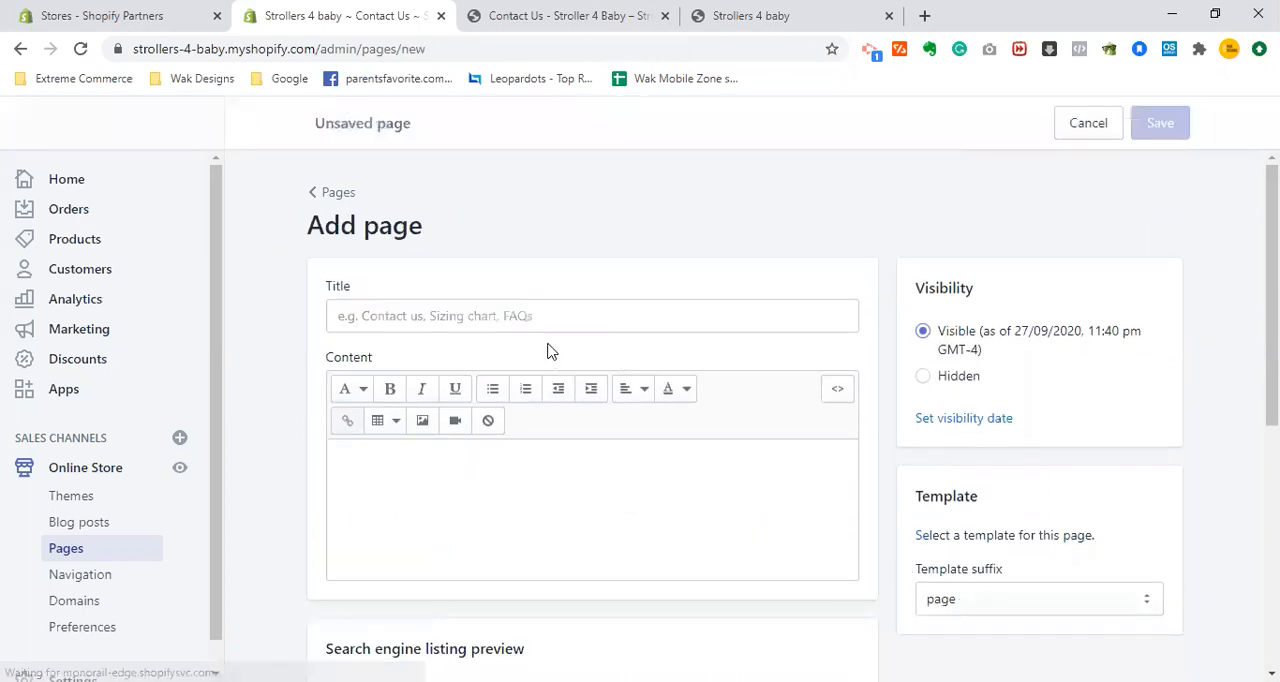
pyautogui.click(586, 12)
pyautogui.click(376, 12)
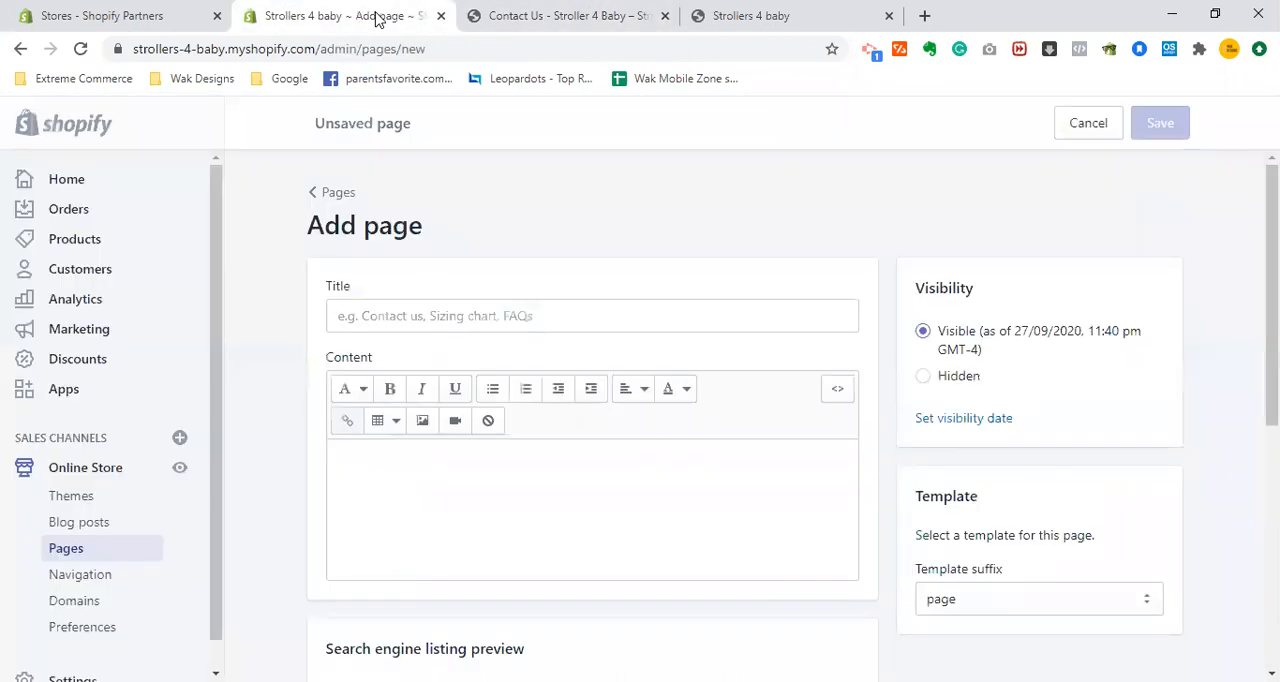
pyautogui.click(442, 302)
pyautogui.write('Abou')
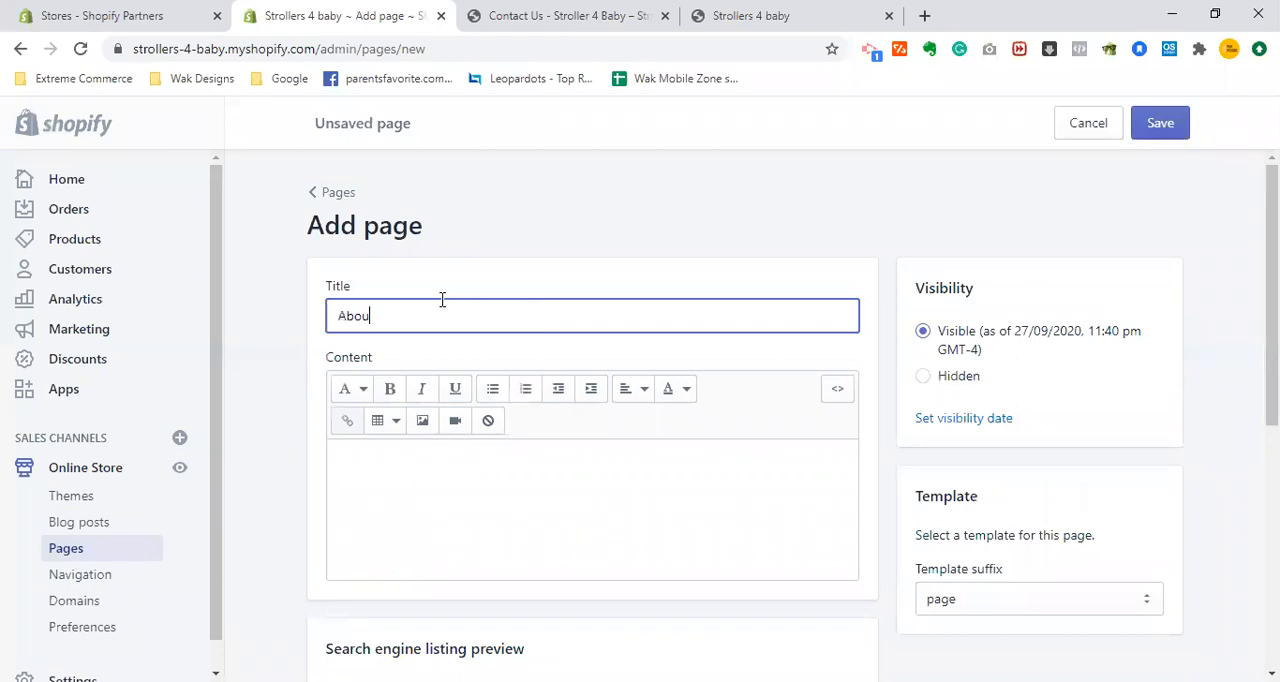
pyautogui.write('t Us')
# - Save the About Us page with its content and search engine listing left blank
pyautogui.click(453, 488)
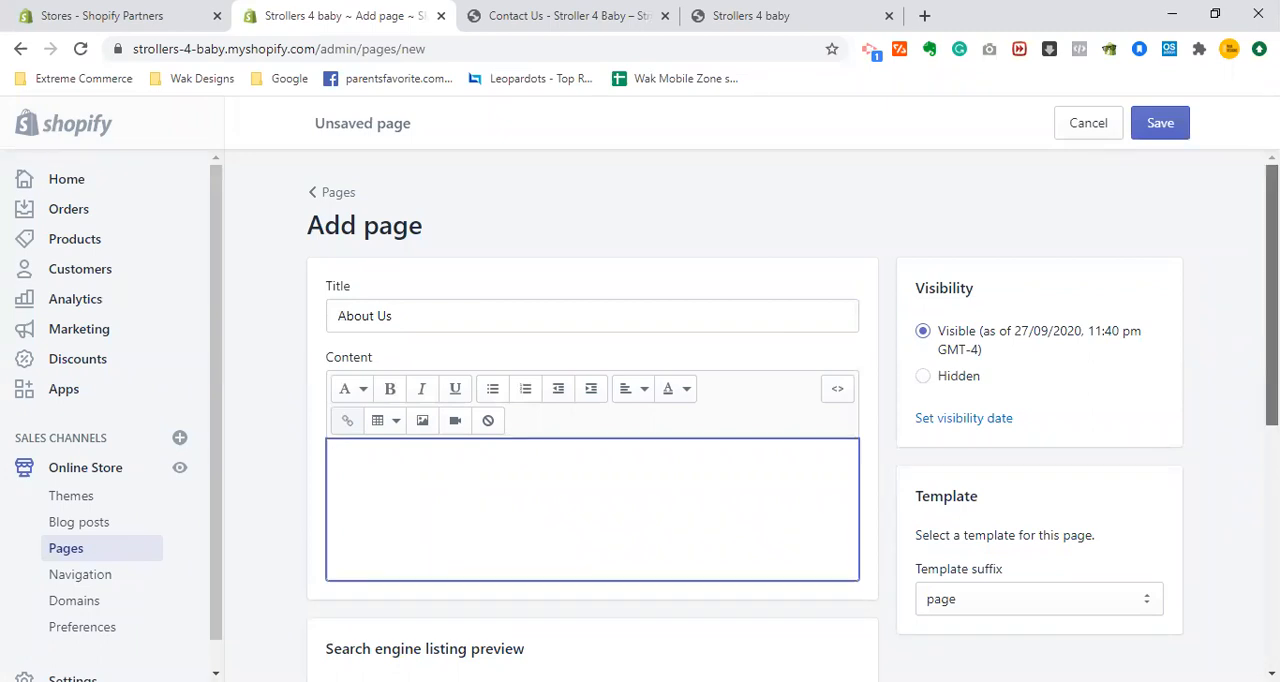
pyautogui.scroll(-1, 793, 412)
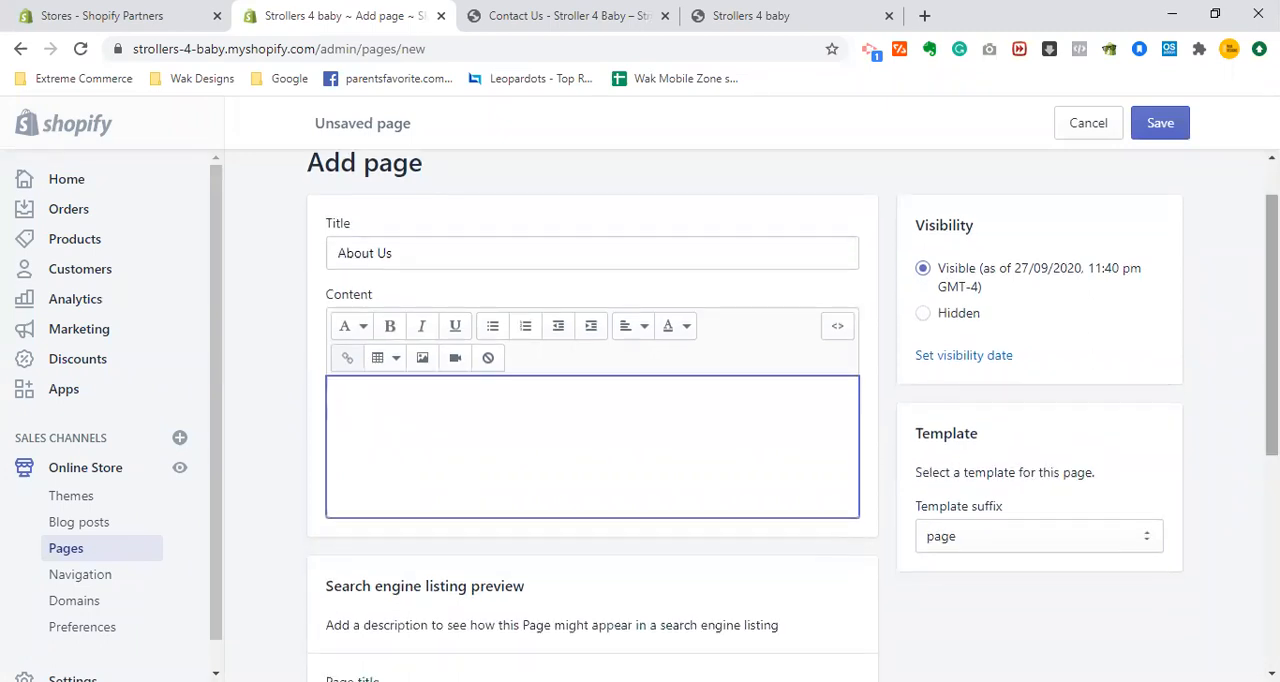
pyautogui.scroll(-1, 793, 412)
pyautogui.scroll(-3, 793, 412)
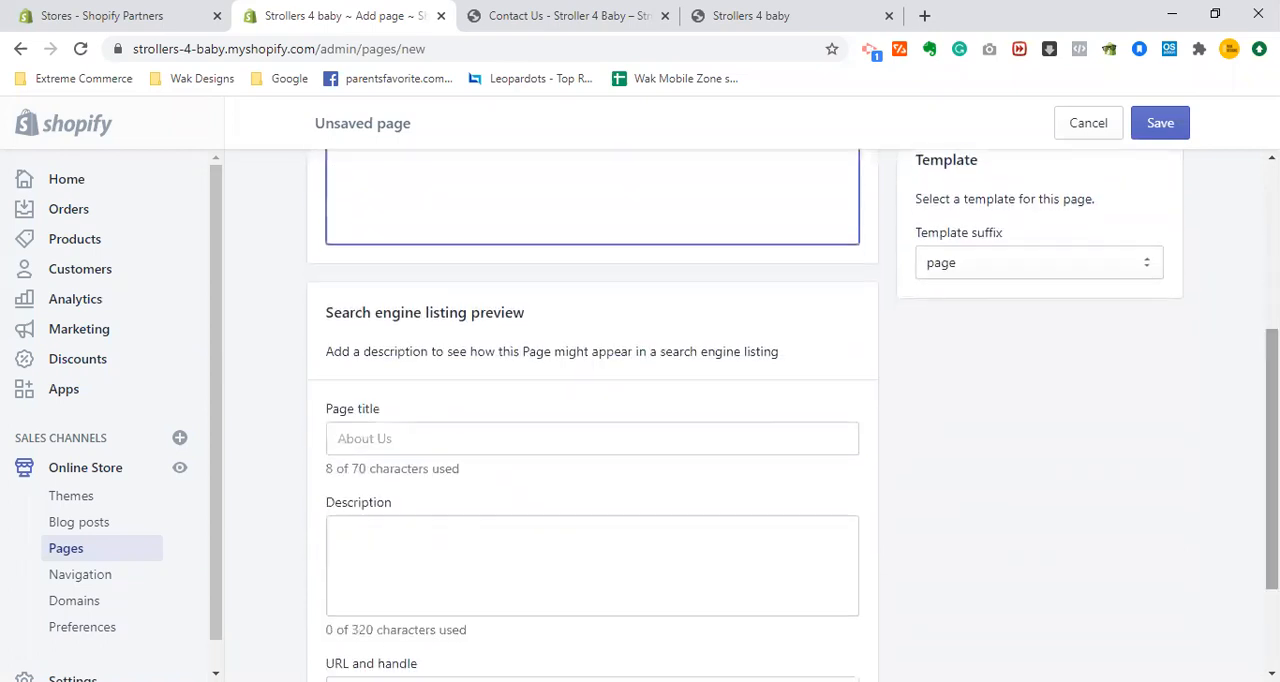
pyautogui.scroll(-2, 745, 415)
pyautogui.scroll(2, 745, 415)
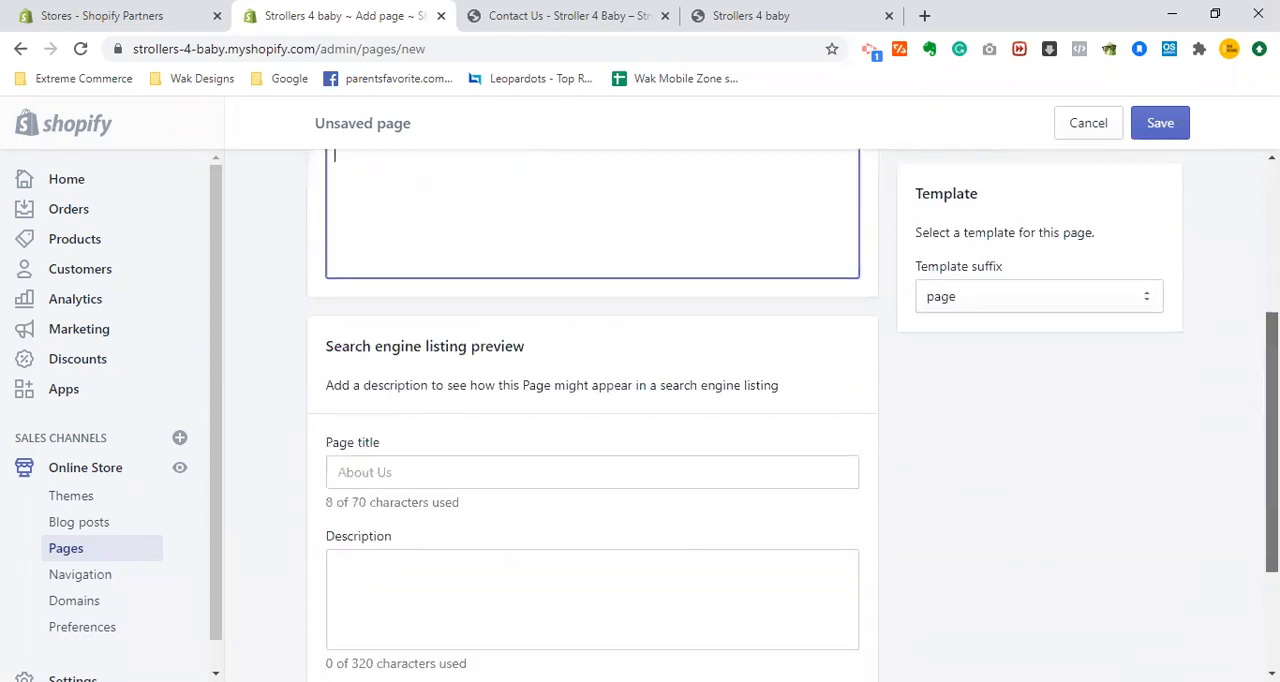
pyautogui.scroll(2, 793, 415)
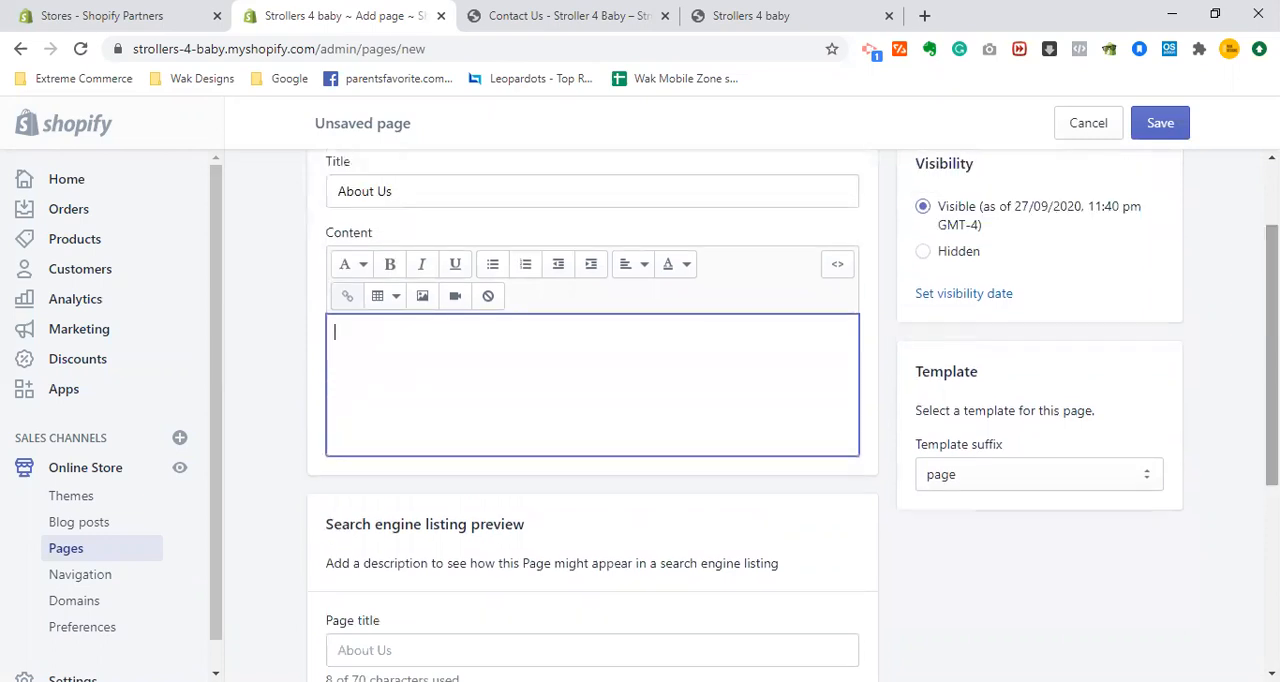
pyautogui.click(1157, 129)
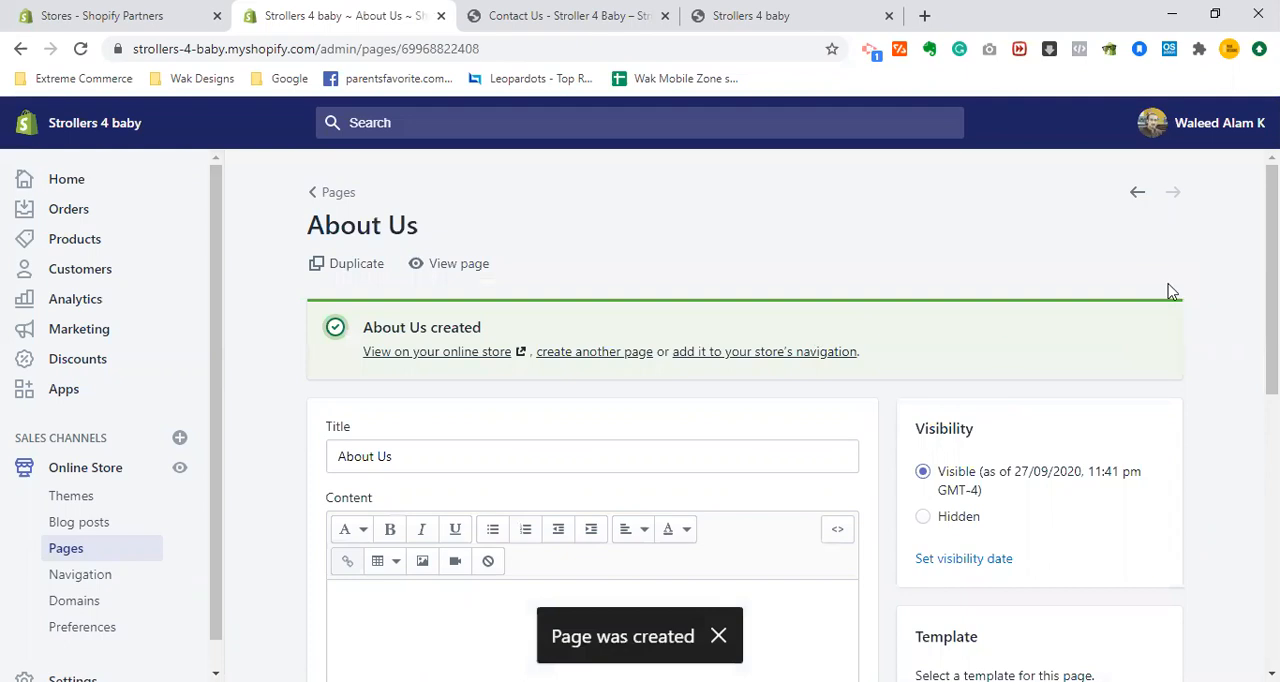
# - Create and save another page titled "Product of the day" with the default page template
pyautogui.scroll(-2, 748, 397)
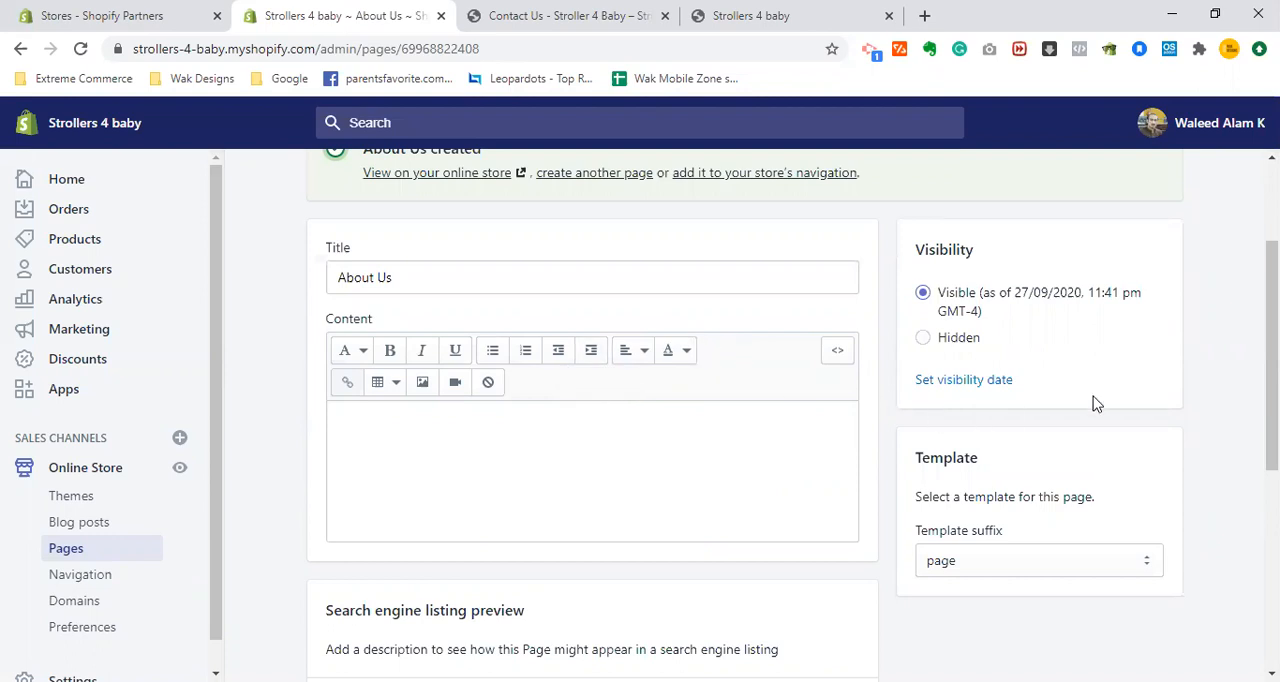
pyautogui.scroll(-3, 1272, 355)
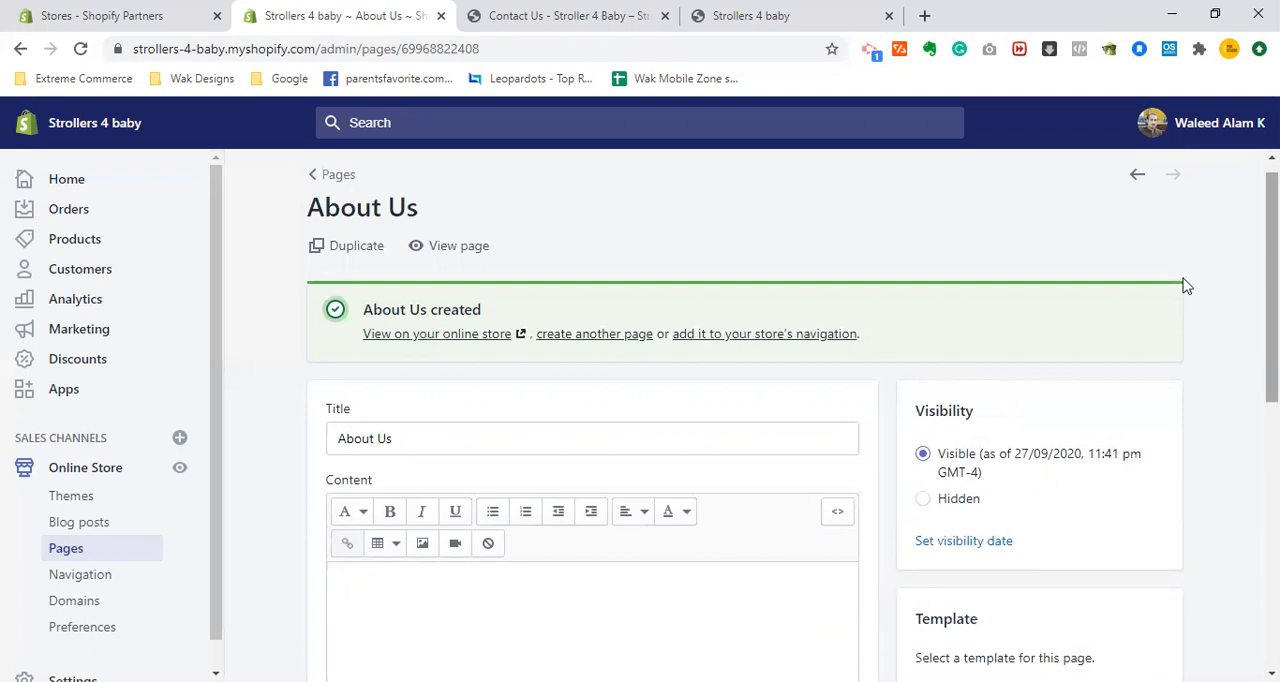
pyautogui.click(572, 334)
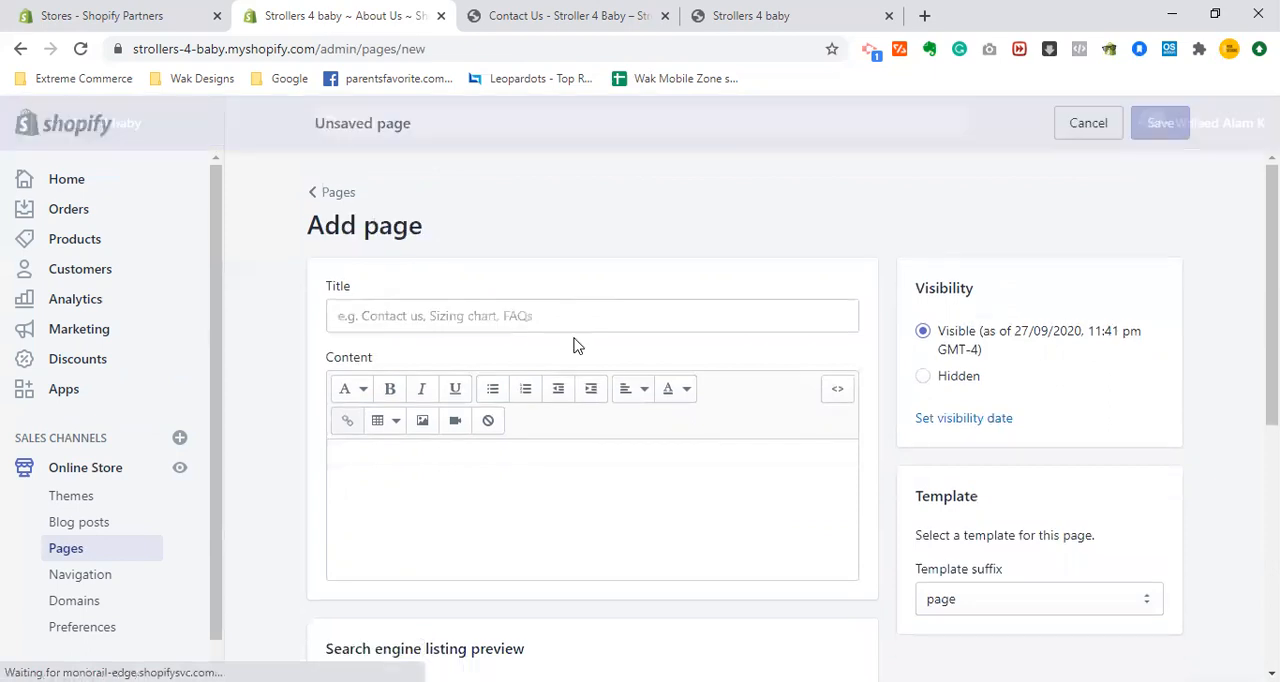
pyautogui.click(567, 318)
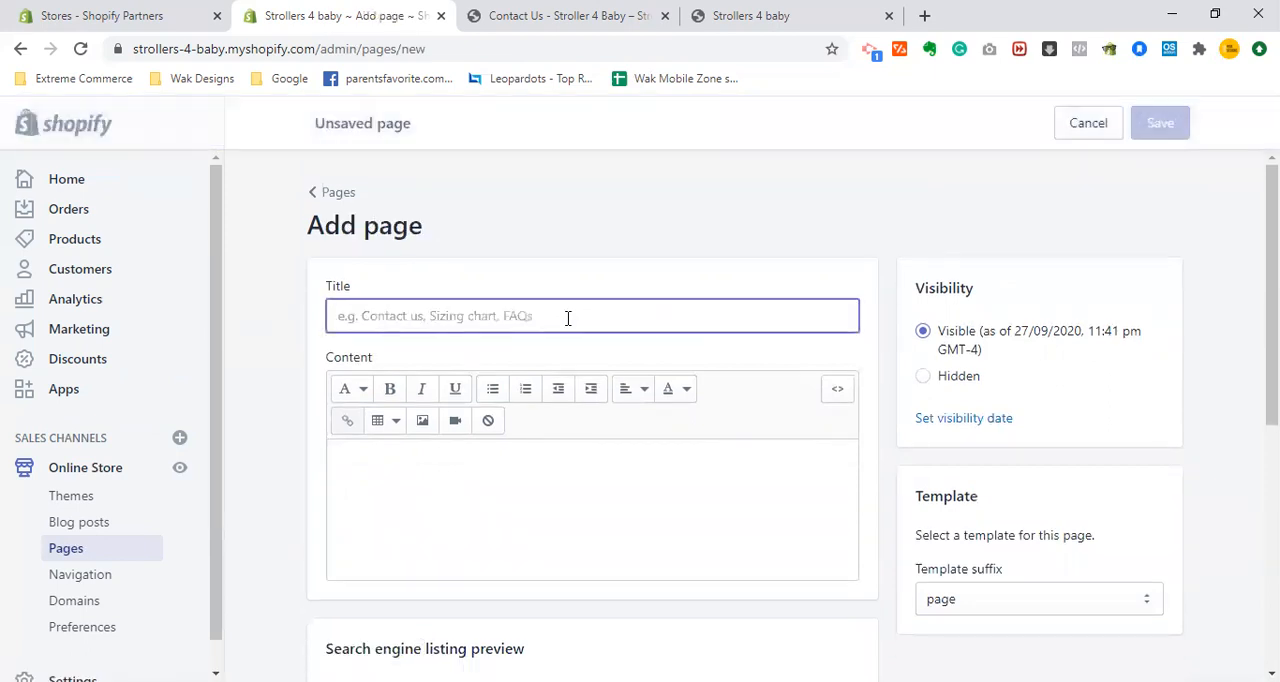
pyautogui.write('Product of the day')
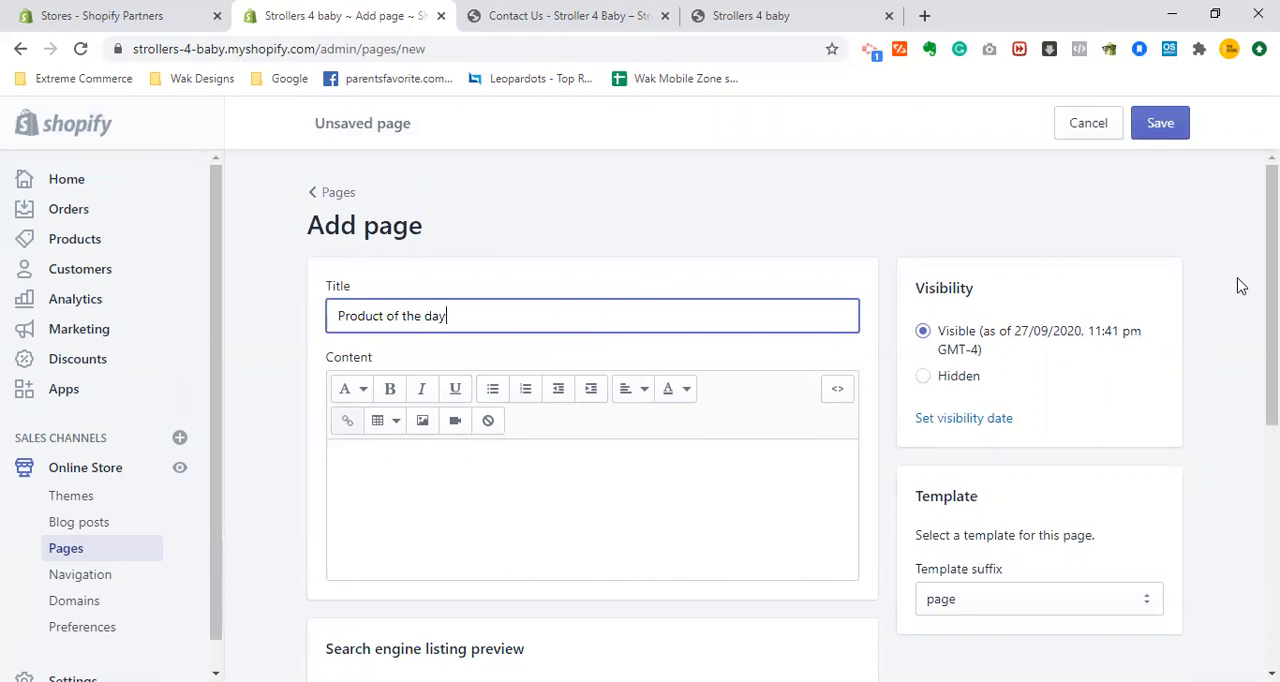
pyautogui.moveTo(1271, 284)
pyautogui.mouseDown()
pyautogui.moveTo(1271, 302)
pyautogui.moveTo(1271, 284)
pyautogui.mouseUp()
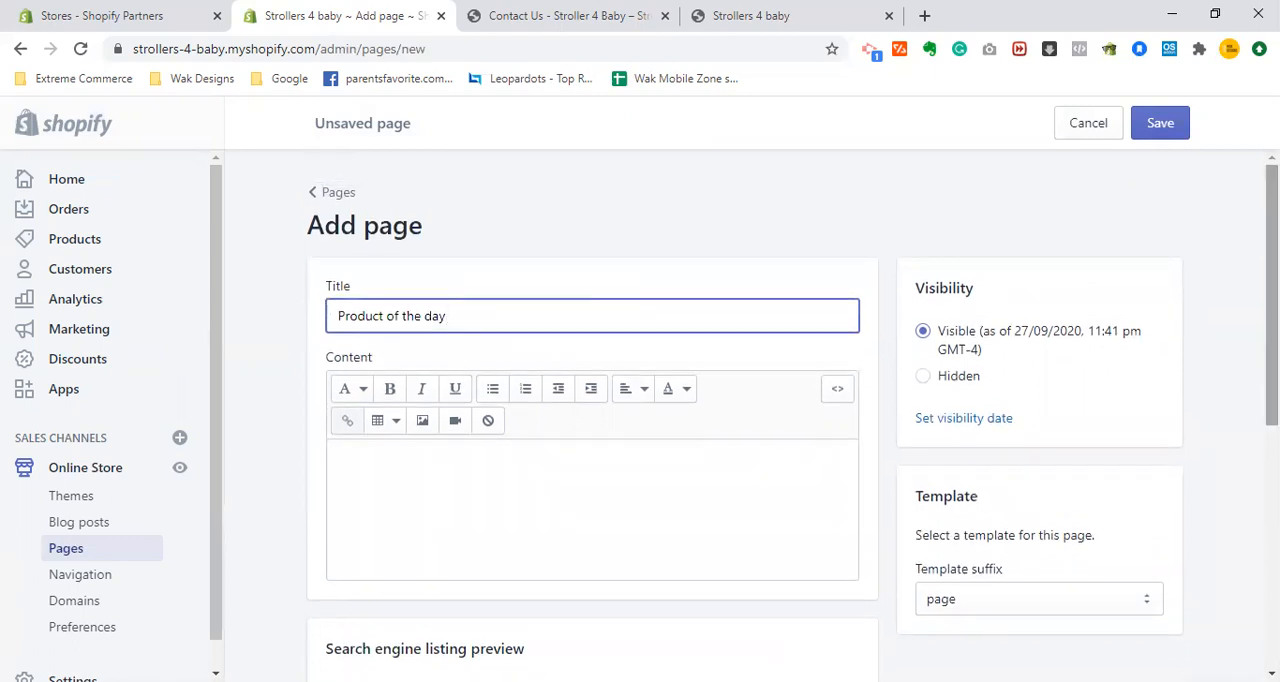
pyautogui.click(1162, 125)
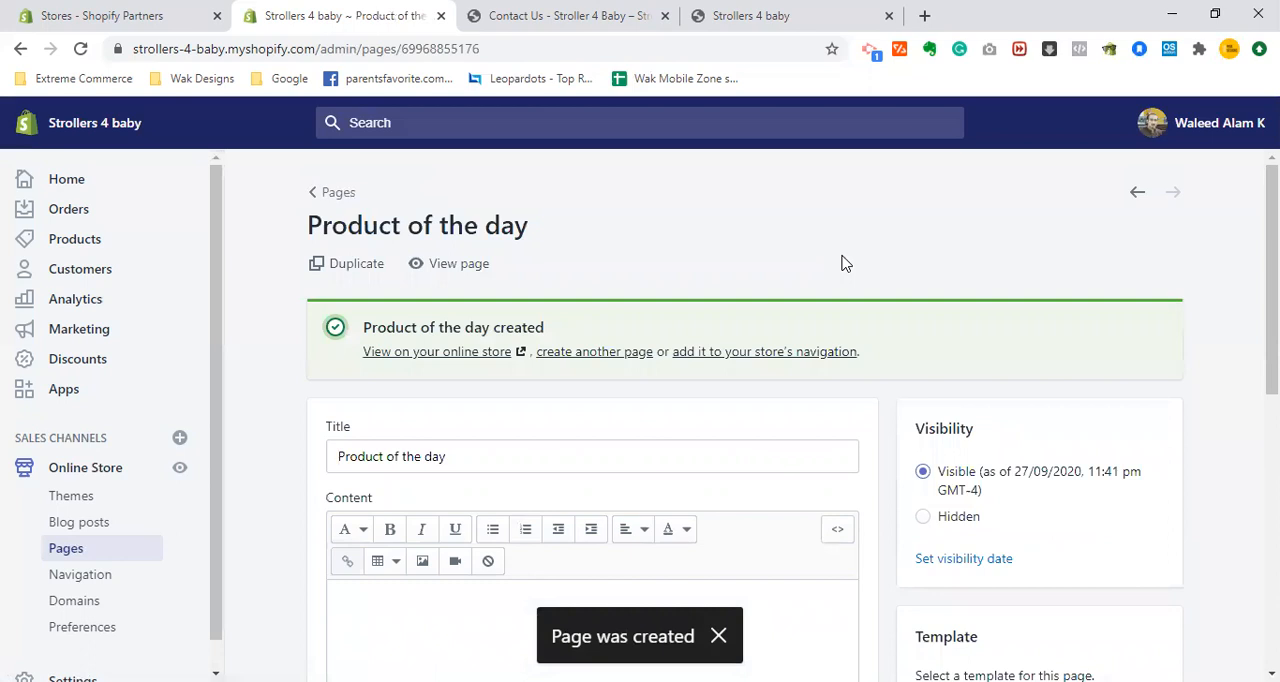
# - Create and save another page titled "Sales" with the default page template
pyautogui.click(605, 352)
pyautogui.click(585, 327)
pyautogui.write('Sales')
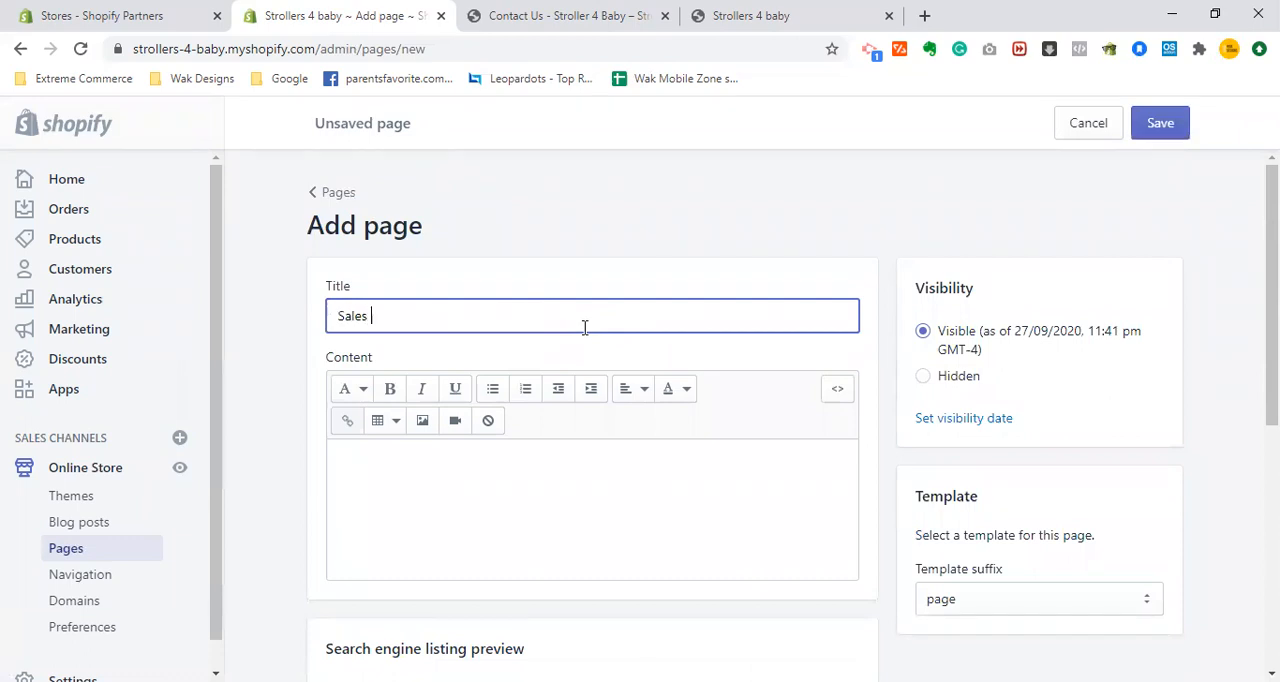
pyautogui.write(' today')
pyautogui.press('BackSpace')
pyautogui.press('BackSpace')
pyautogui.click(1168, 128)
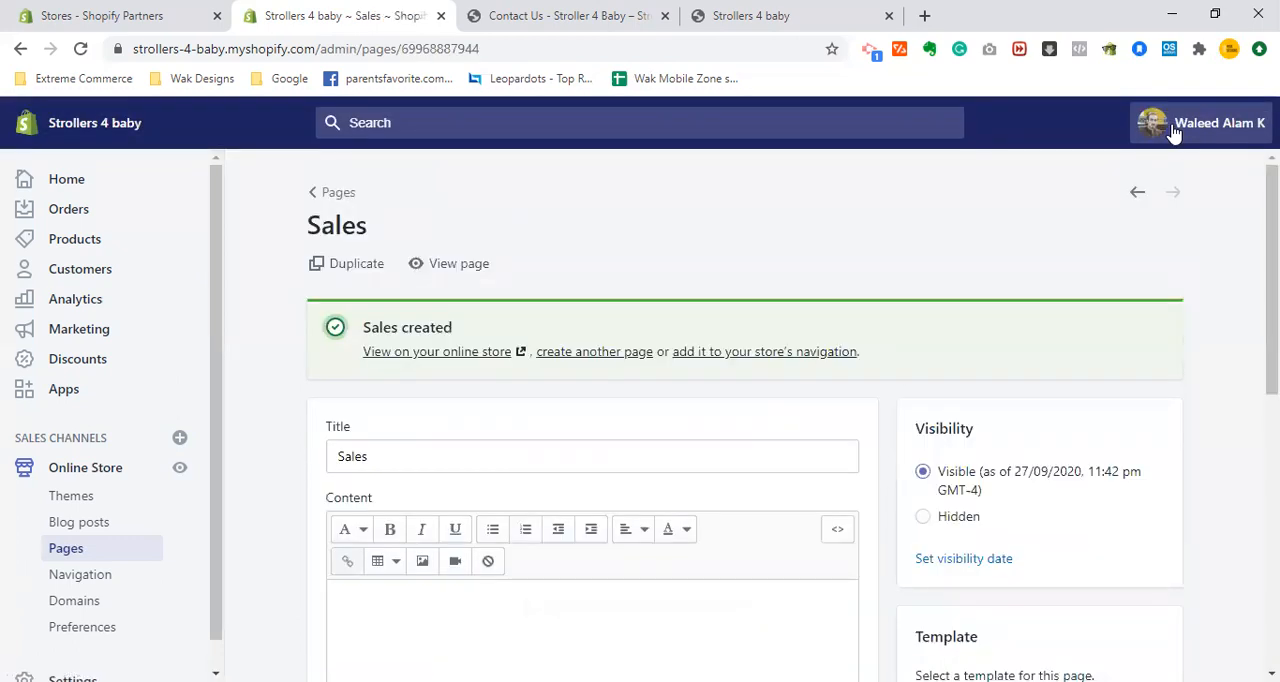
# - Open the store's navigation settings and review the header and footer menus on the storefront's Contact Us page
pyautogui.click(80, 575)
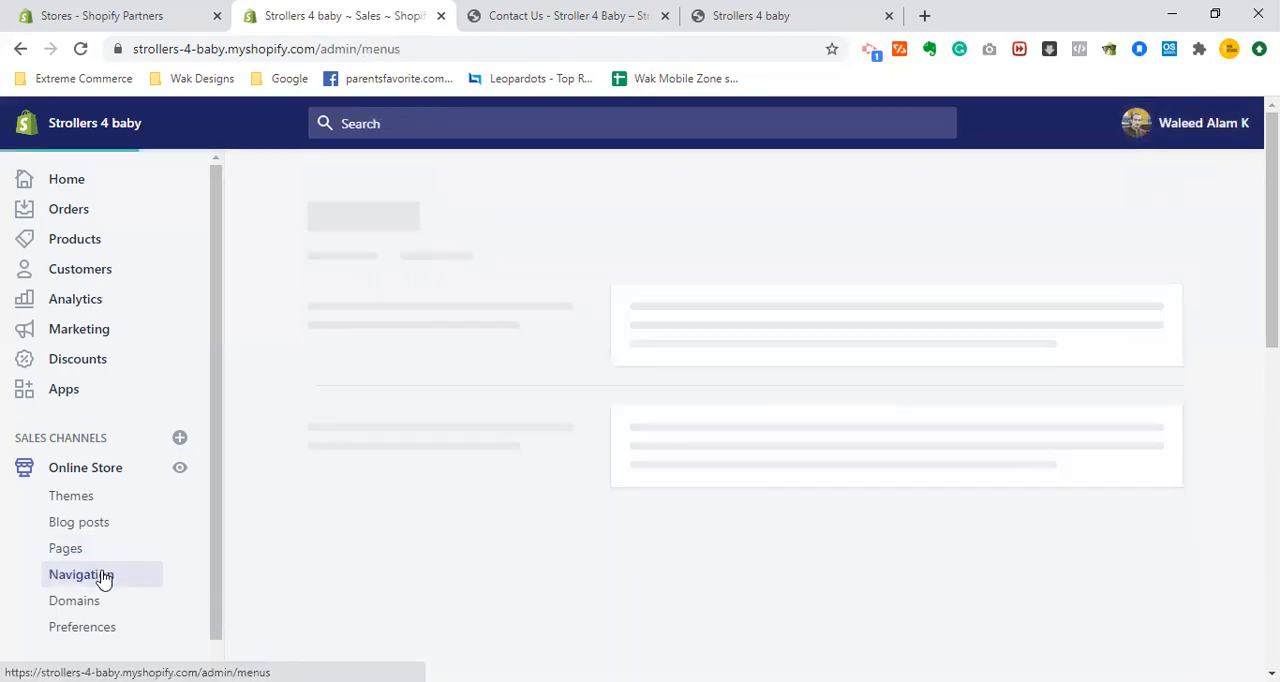
pyautogui.click(606, 14)
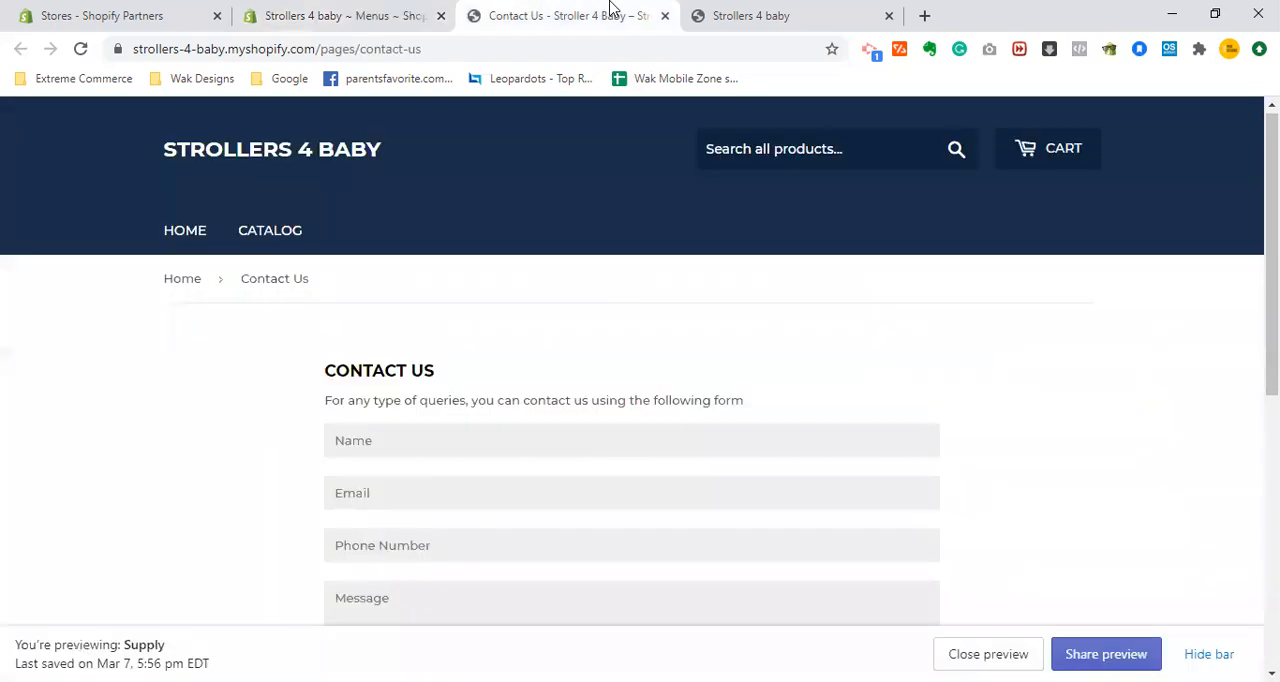
pyautogui.scroll(-5, 640, 380)
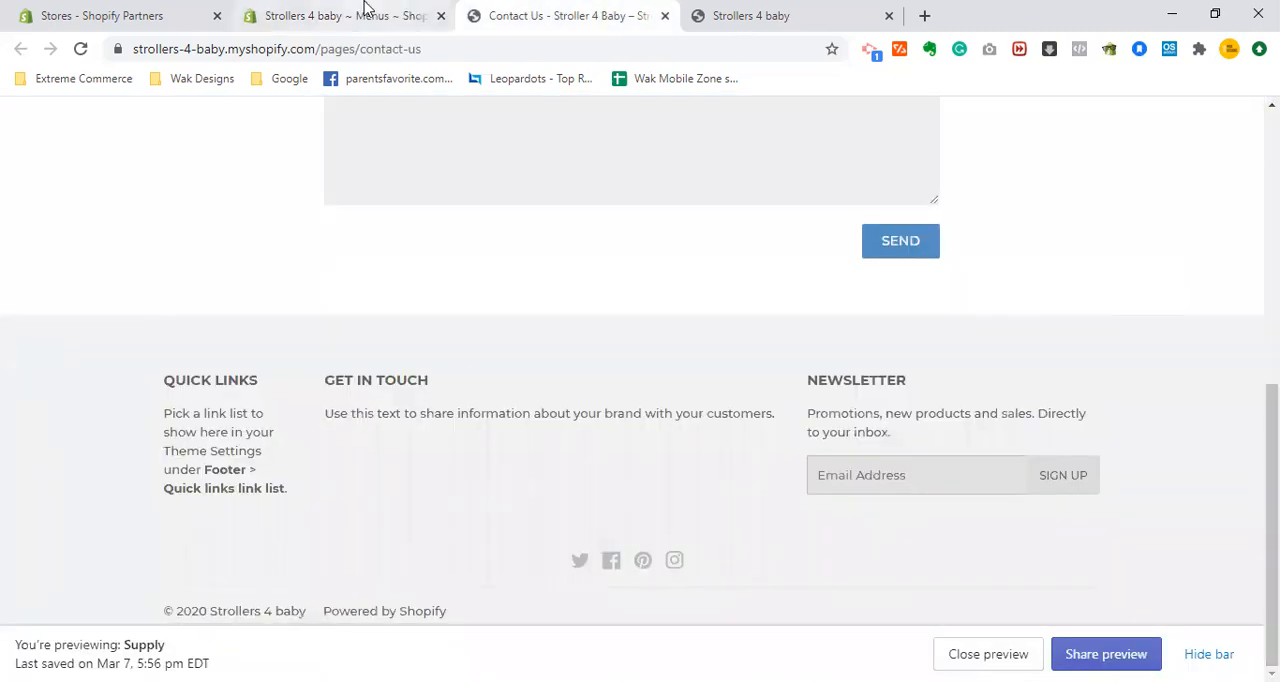
pyautogui.hotkey('ctrl', 'shift', 'Tab')
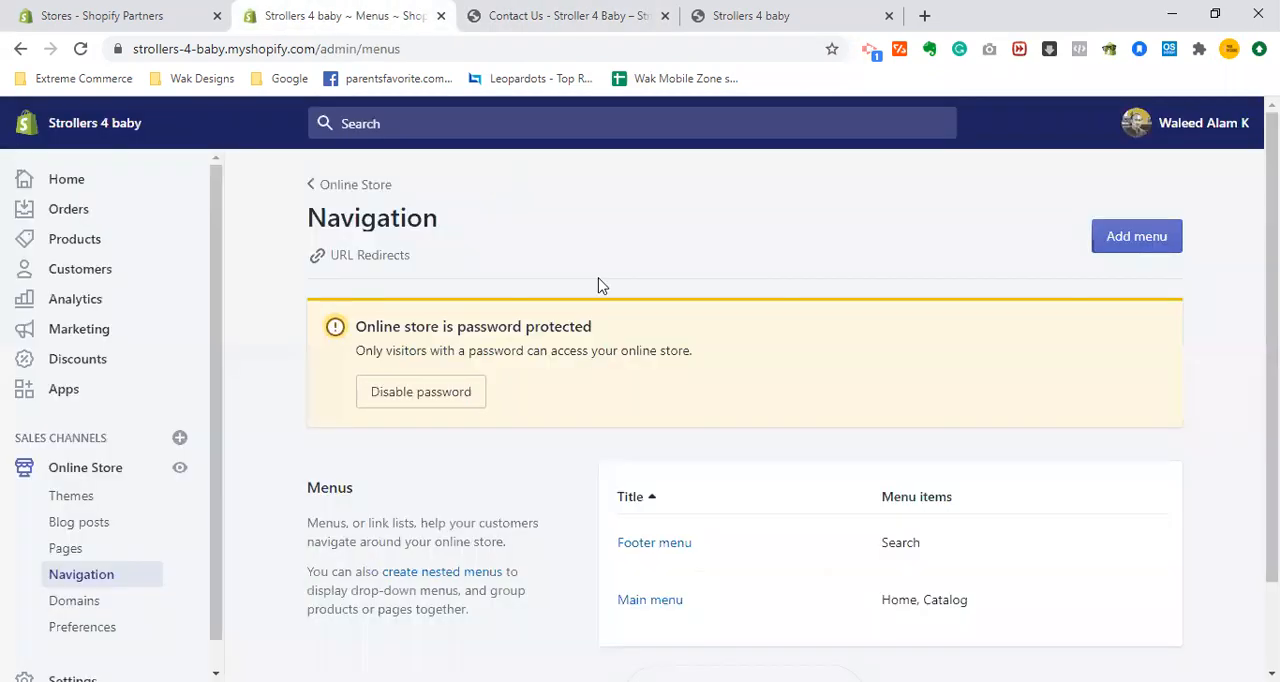
# - Remove the Catalog item from the Main menu and start a new menu item
pyautogui.click(677, 611)
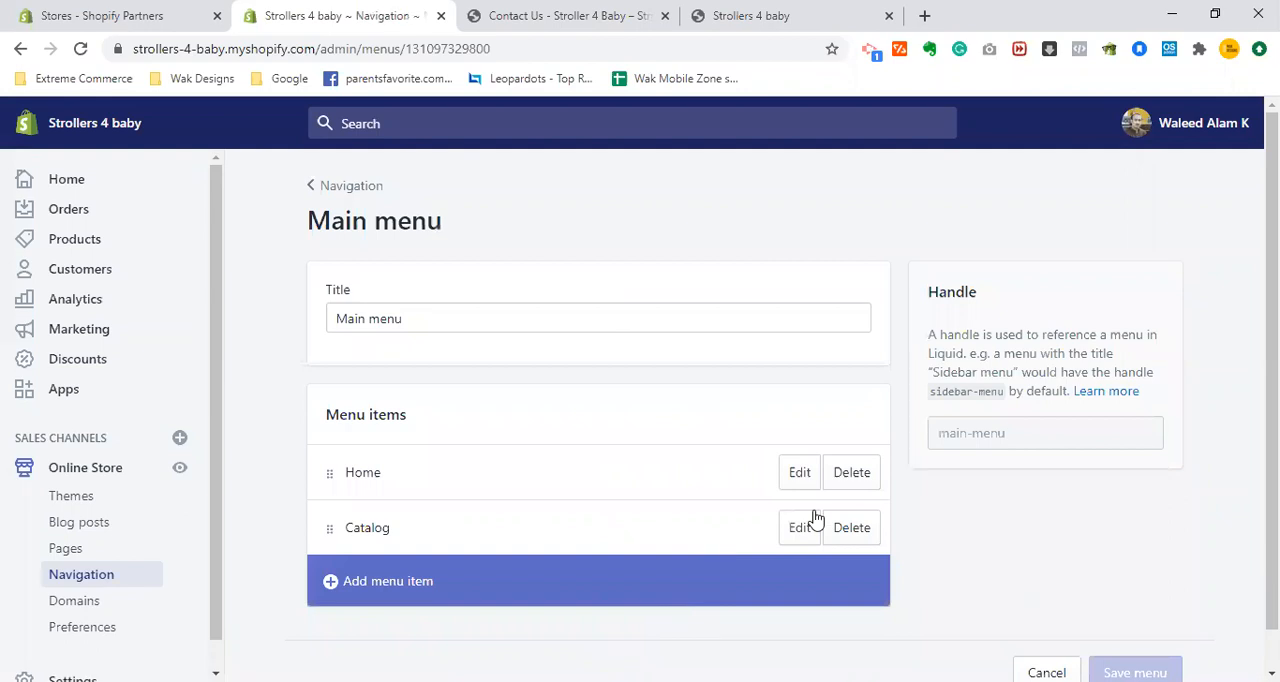
pyautogui.click(853, 530)
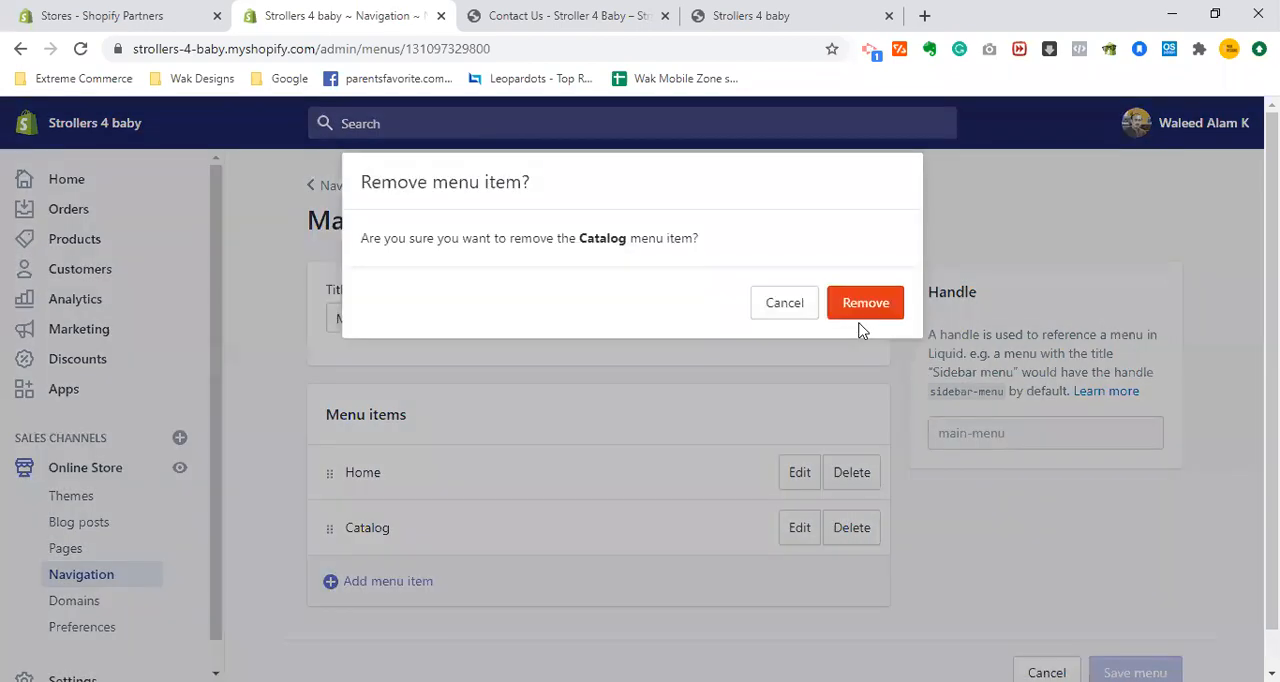
pyautogui.click(866, 303)
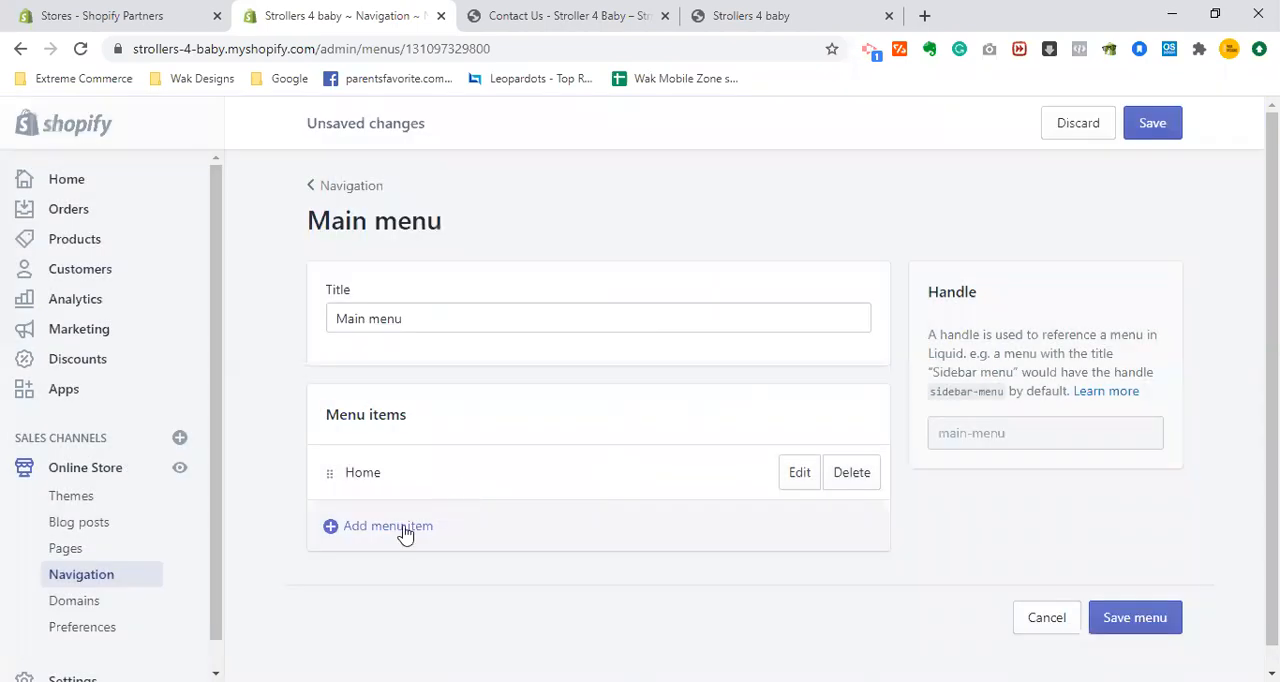
pyautogui.click(408, 529)
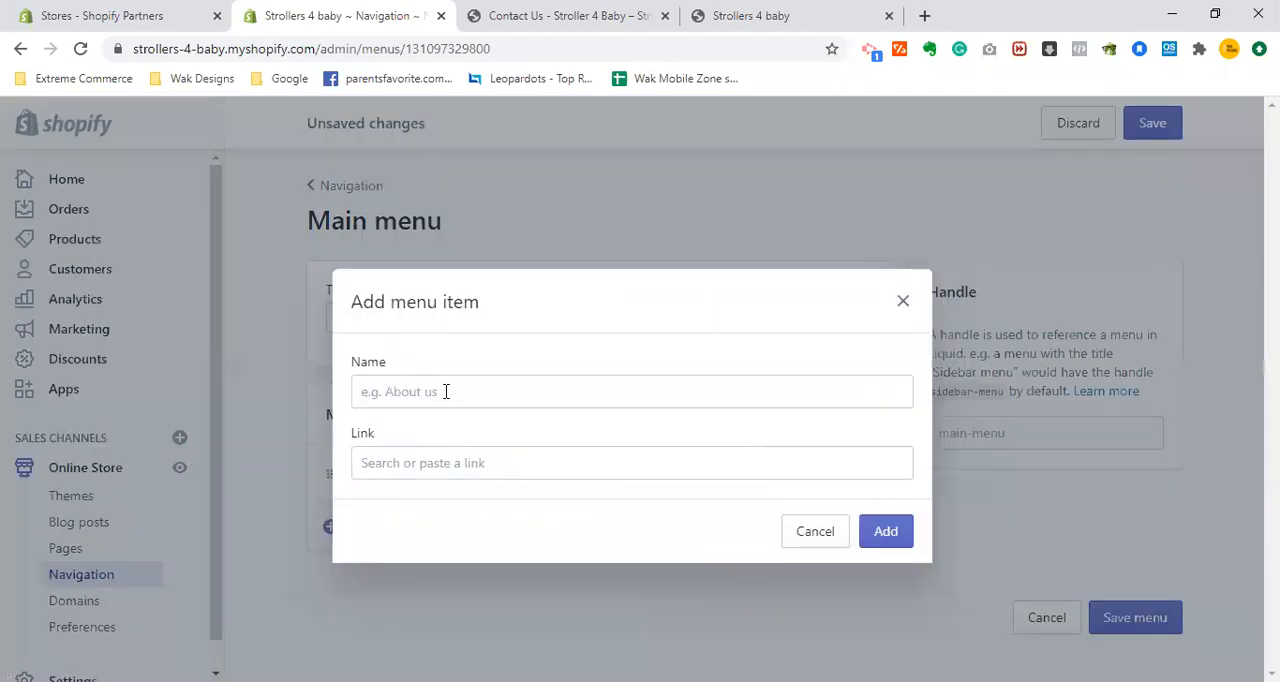
pyautogui.click(446, 391)
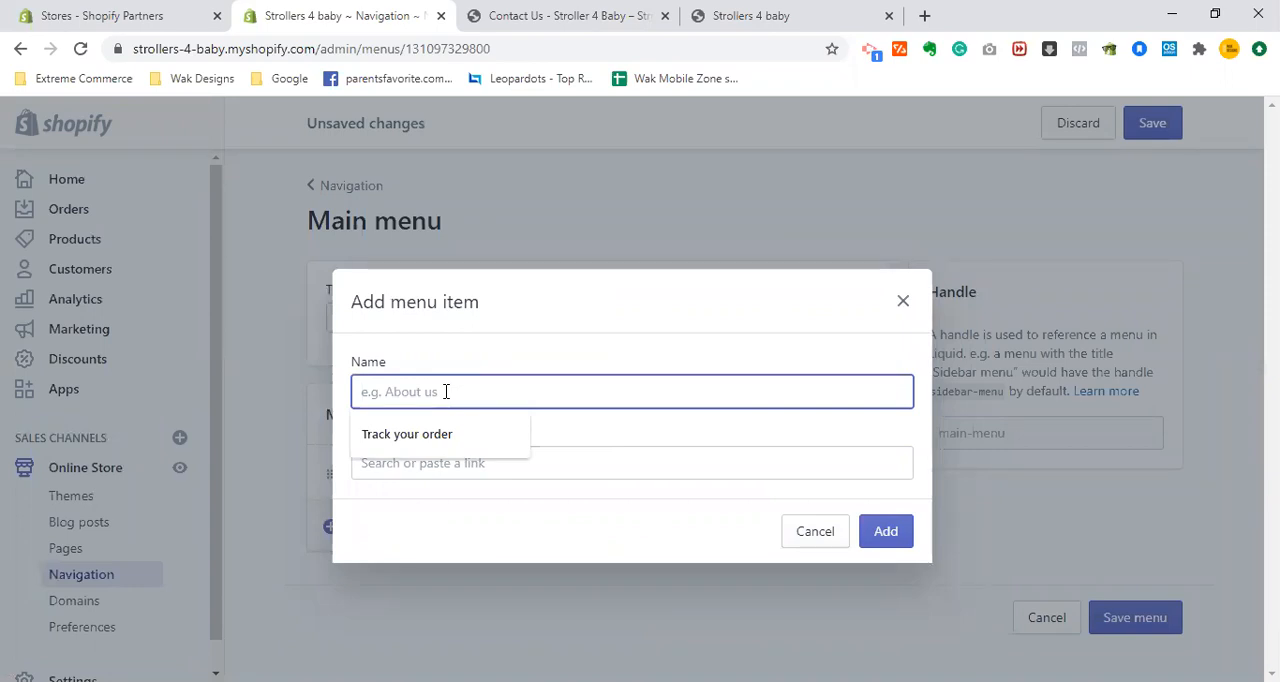
pyautogui.click(565, 15)
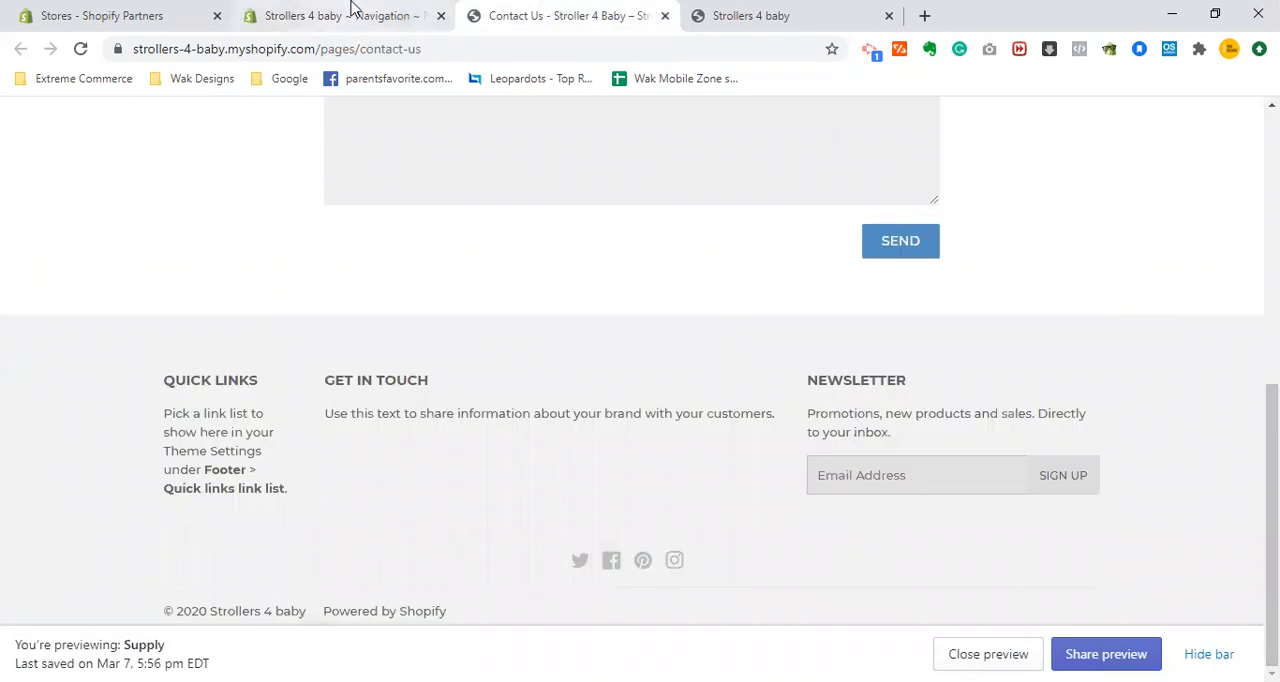
pyautogui.click(351, 8)
pyautogui.write('S')
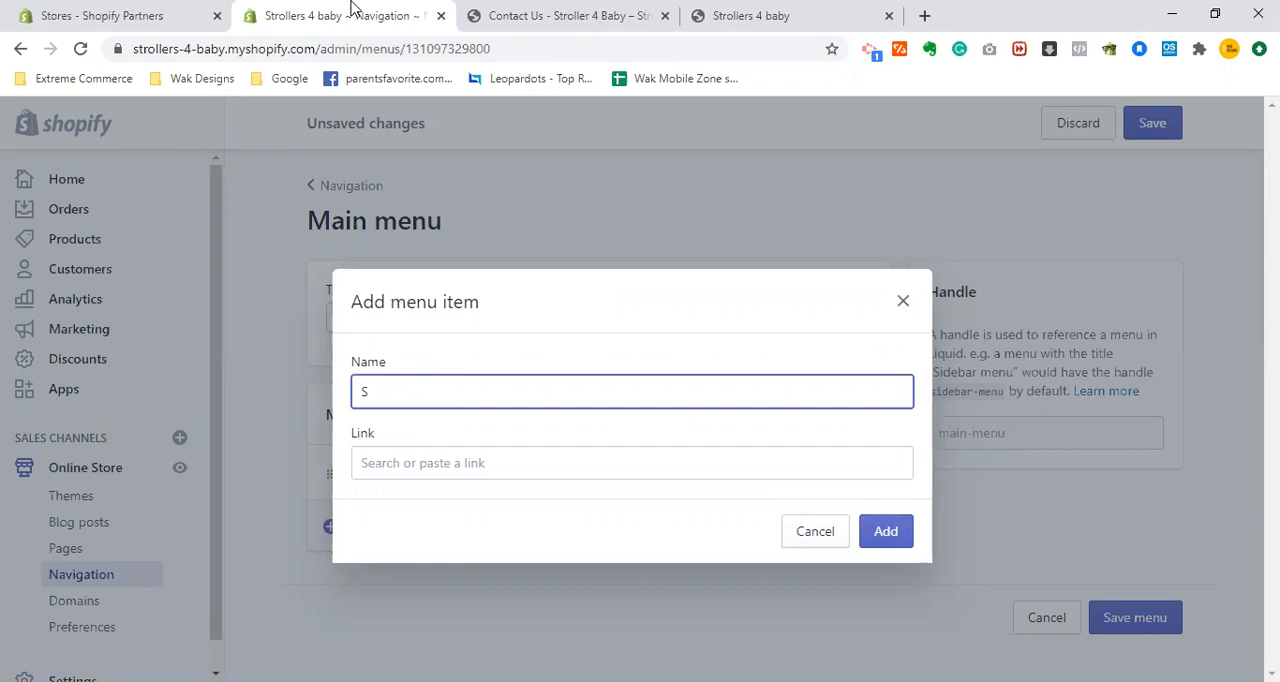
pyautogui.press('BackSpace')
pyautogui.write('Sales')
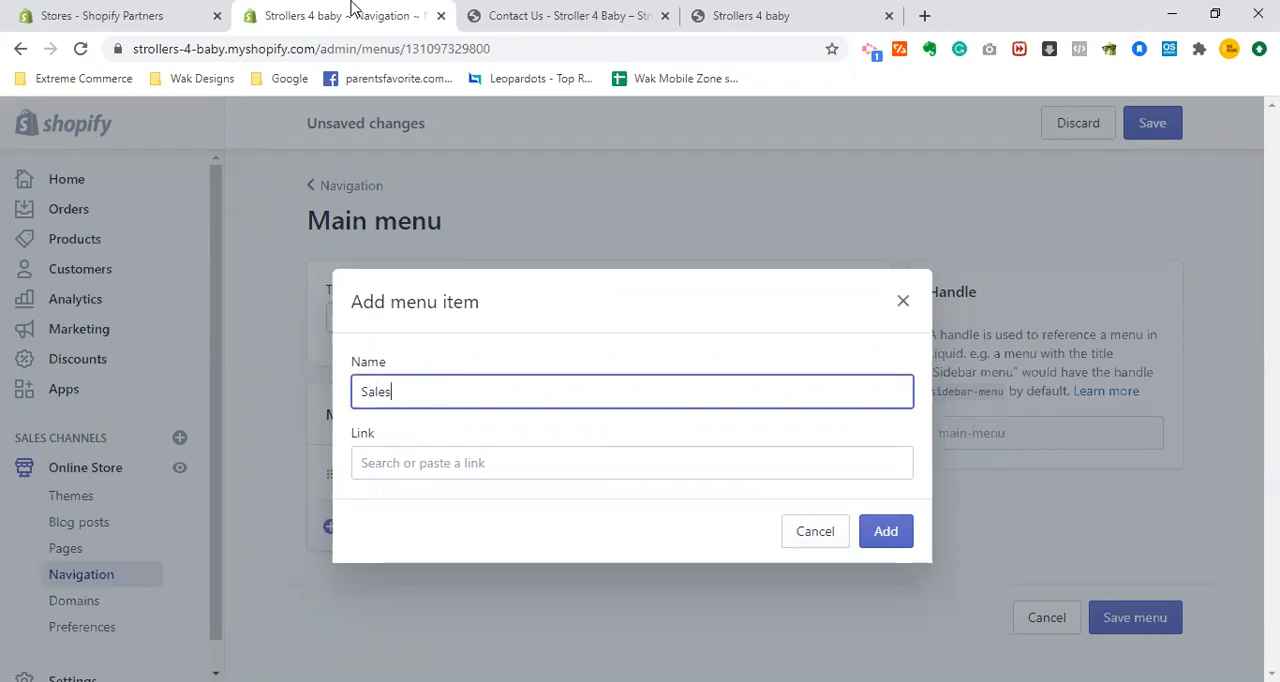
pyautogui.press('BackSpace')
pyautogui.press('BackSpace')
# - Name the new menu item "About Us", link it to the About Us page and add it
pyautogui.write('About Us')
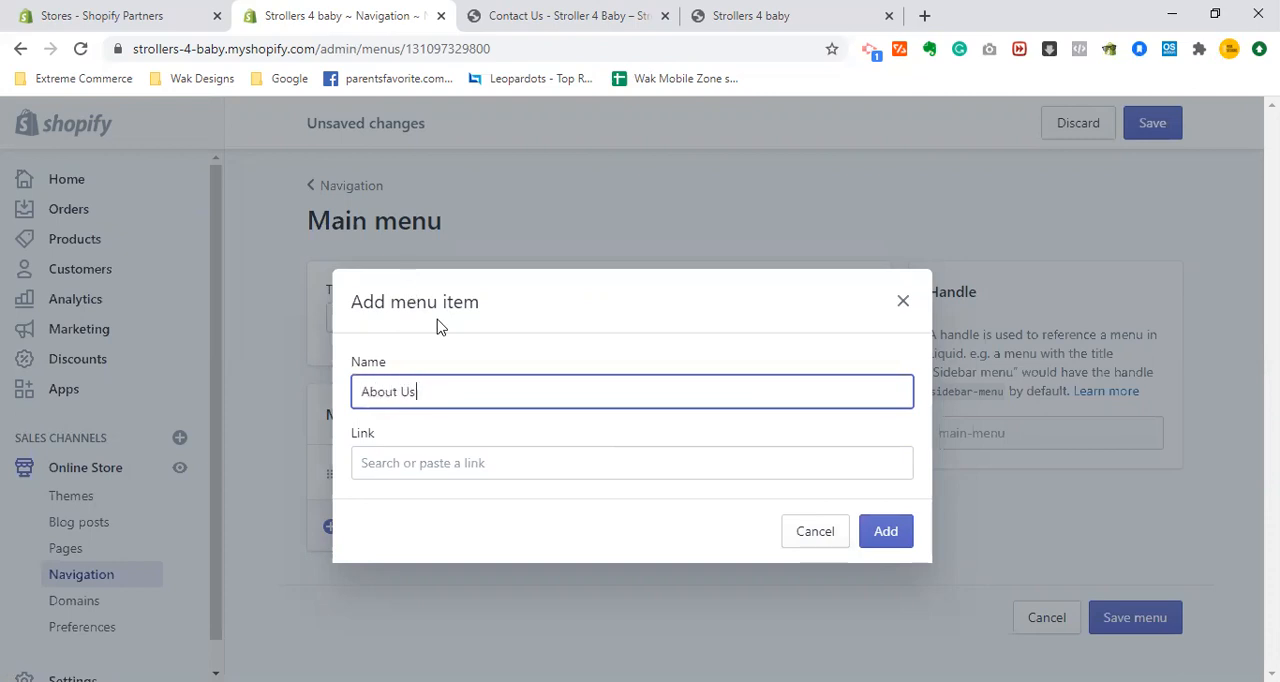
pyautogui.press('Tab')
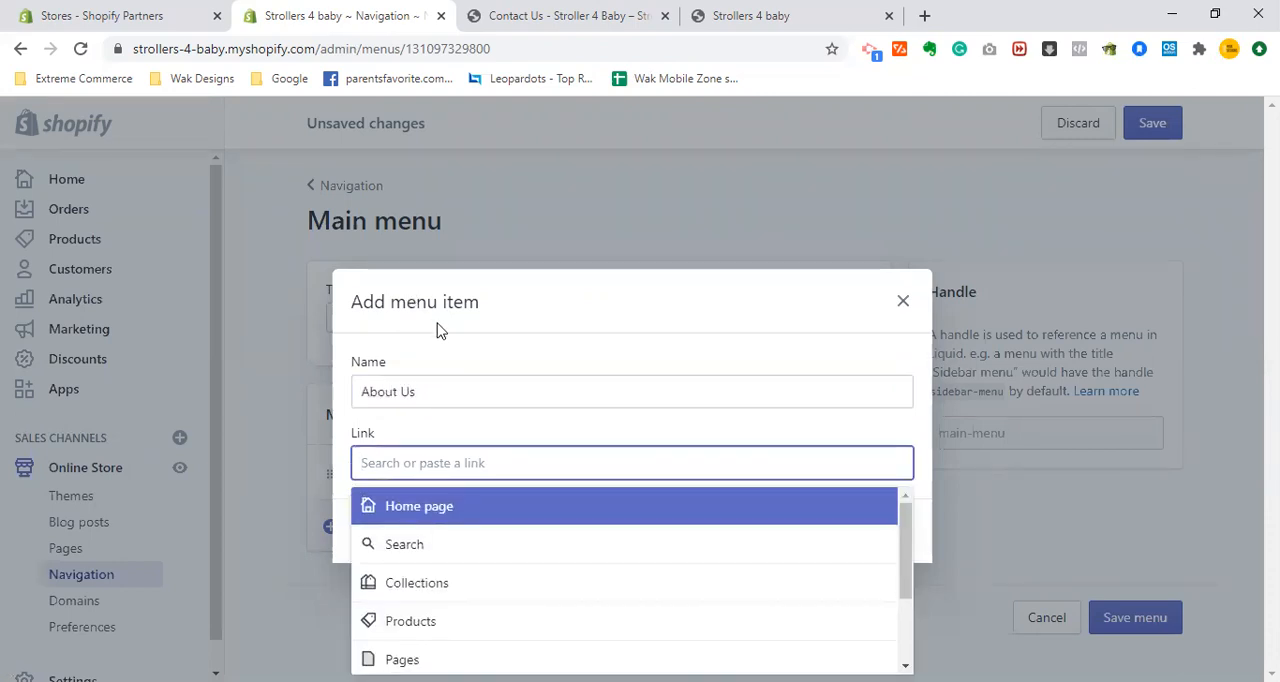
pyautogui.click(437, 652)
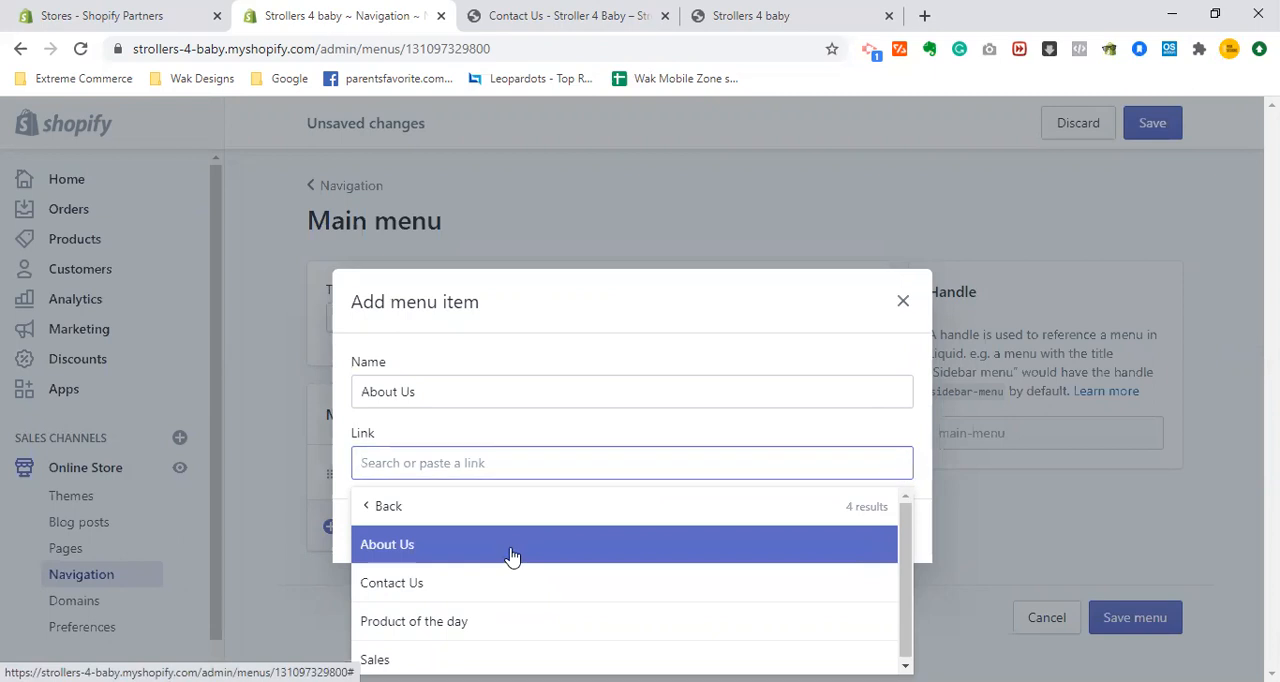
pyautogui.click(514, 556)
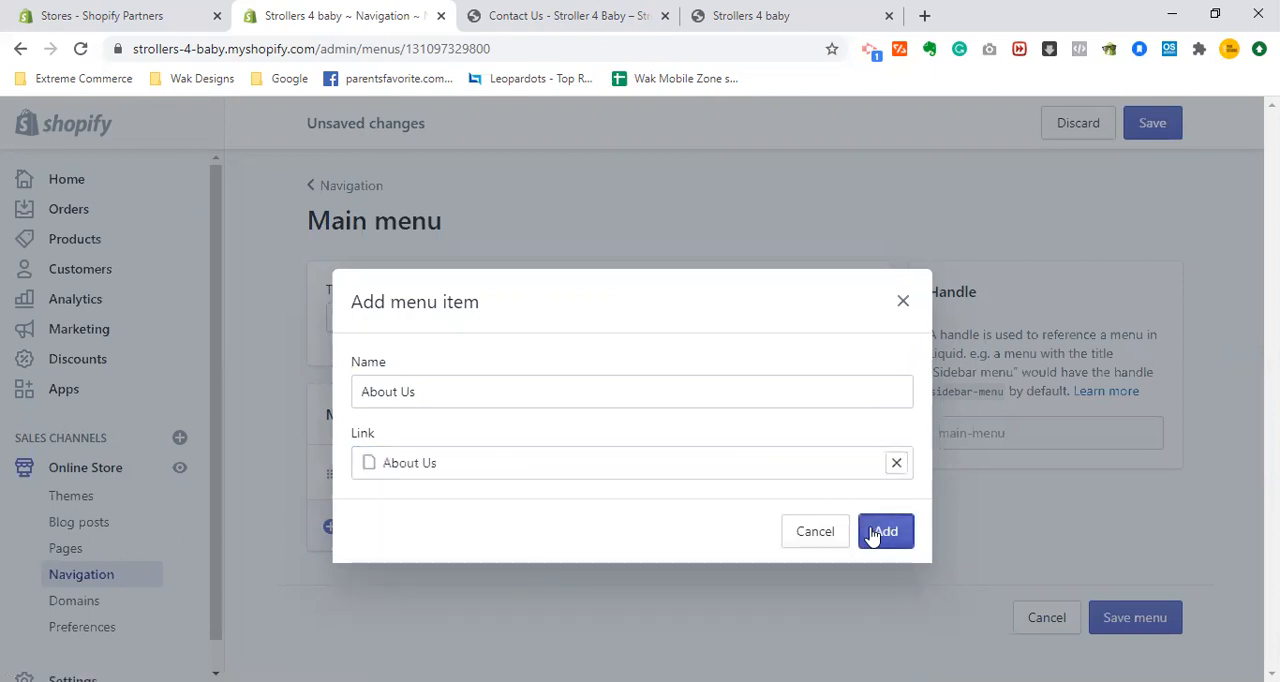
pyautogui.click(872, 535)
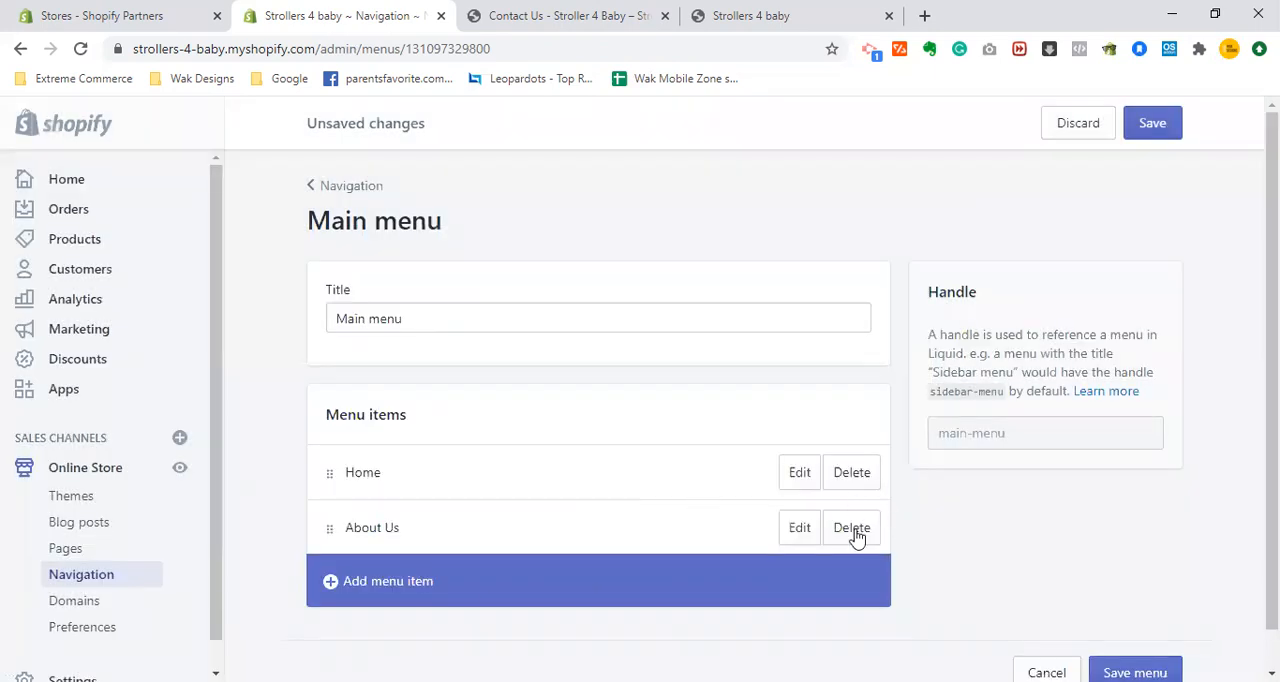
# - Add a "Contact Us" item linked to the Contact Us page and save the Main menu
pyautogui.click(381, 594)
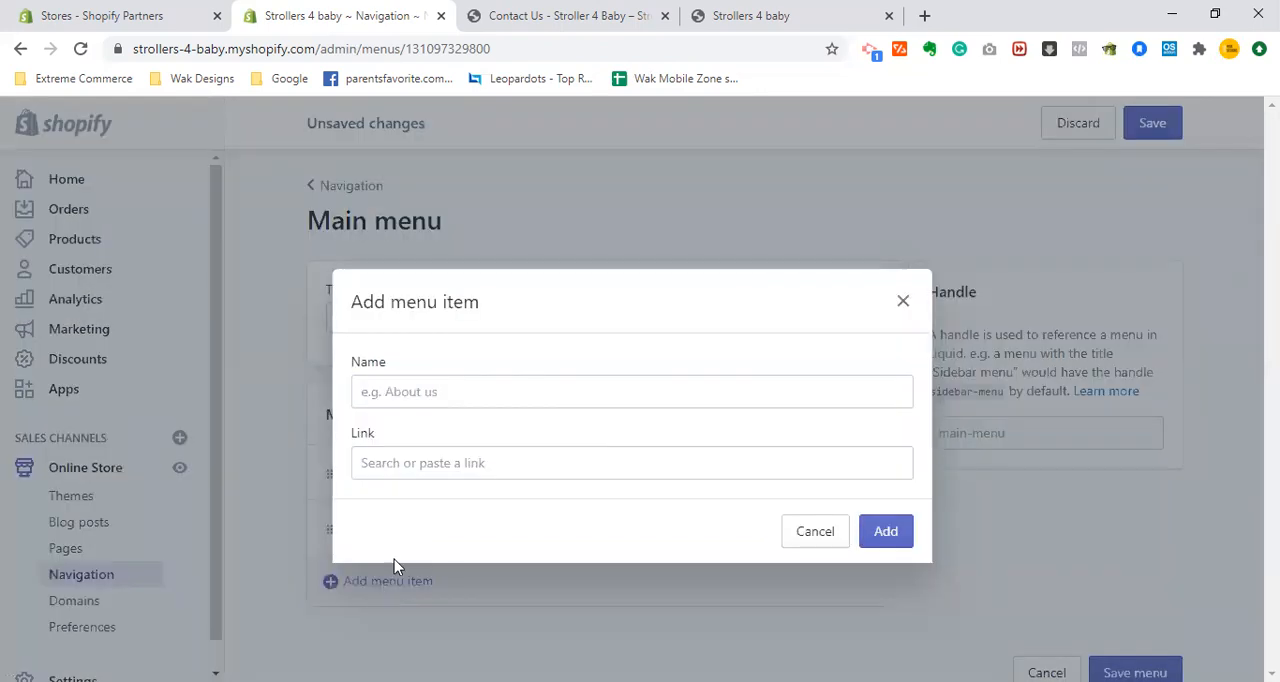
pyautogui.click(510, 382)
pyautogui.write('C')
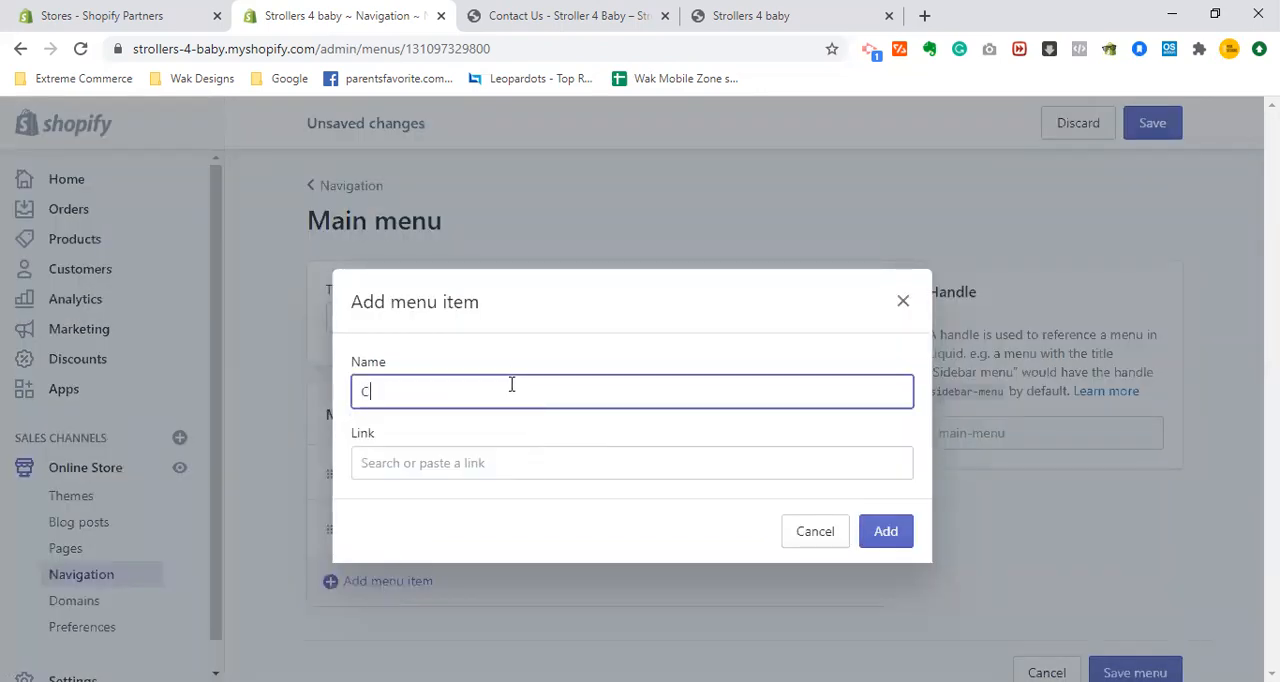
pyautogui.write('ontact Us')
pyautogui.press('Tab')
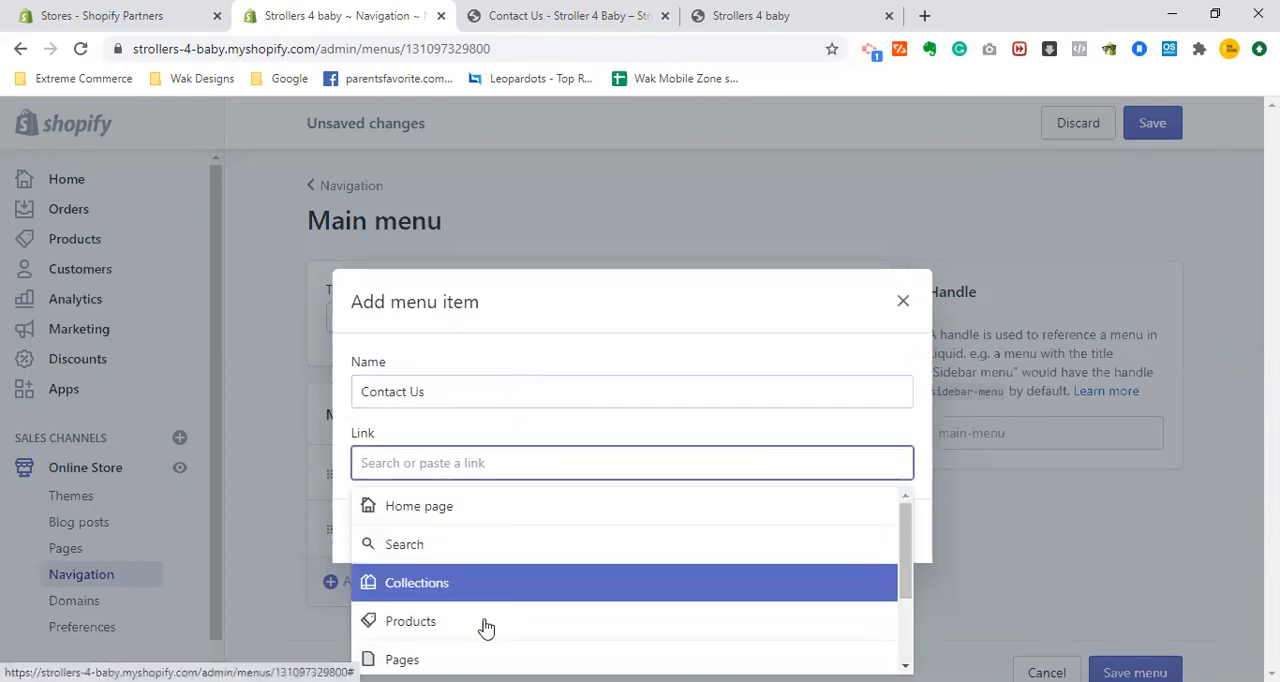
pyautogui.click(594, 659)
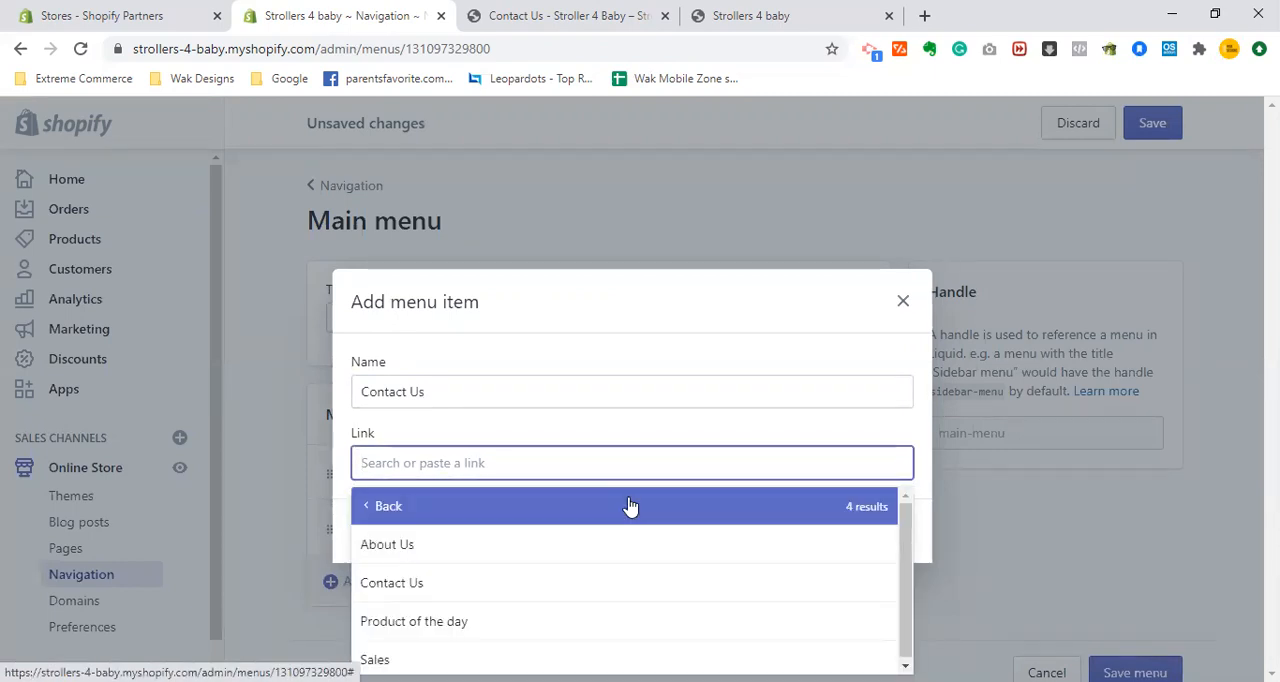
pyautogui.click(571, 580)
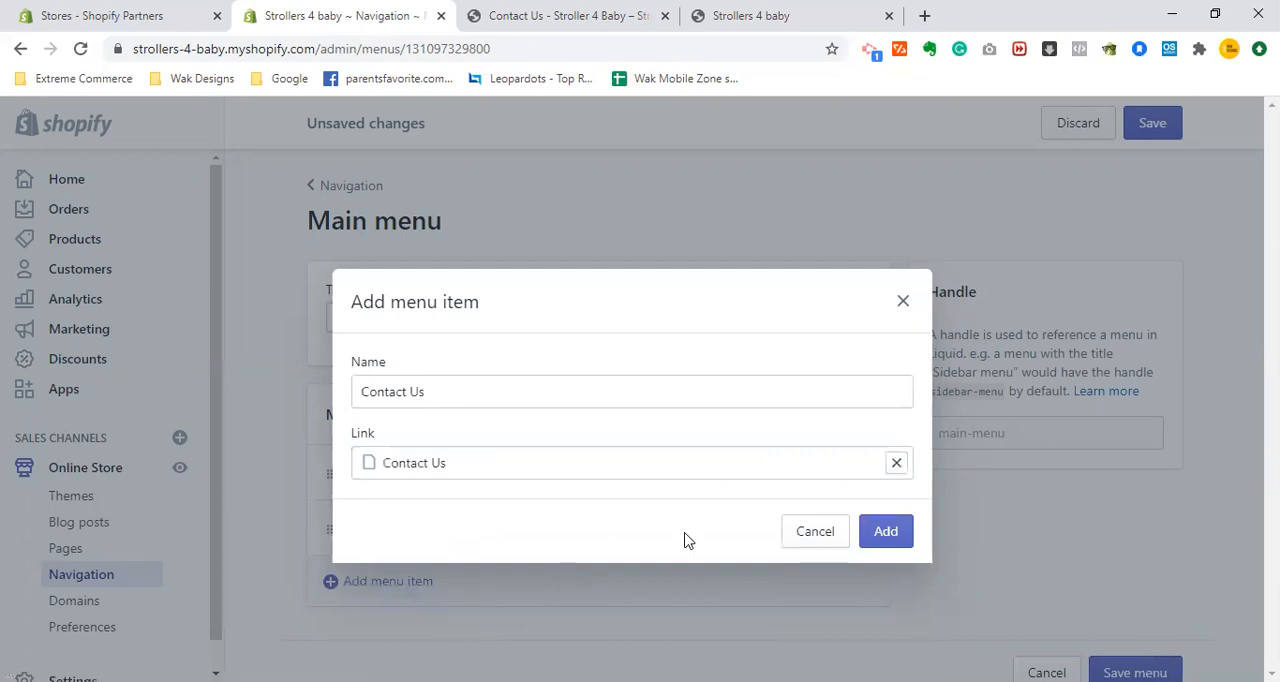
pyautogui.click(886, 533)
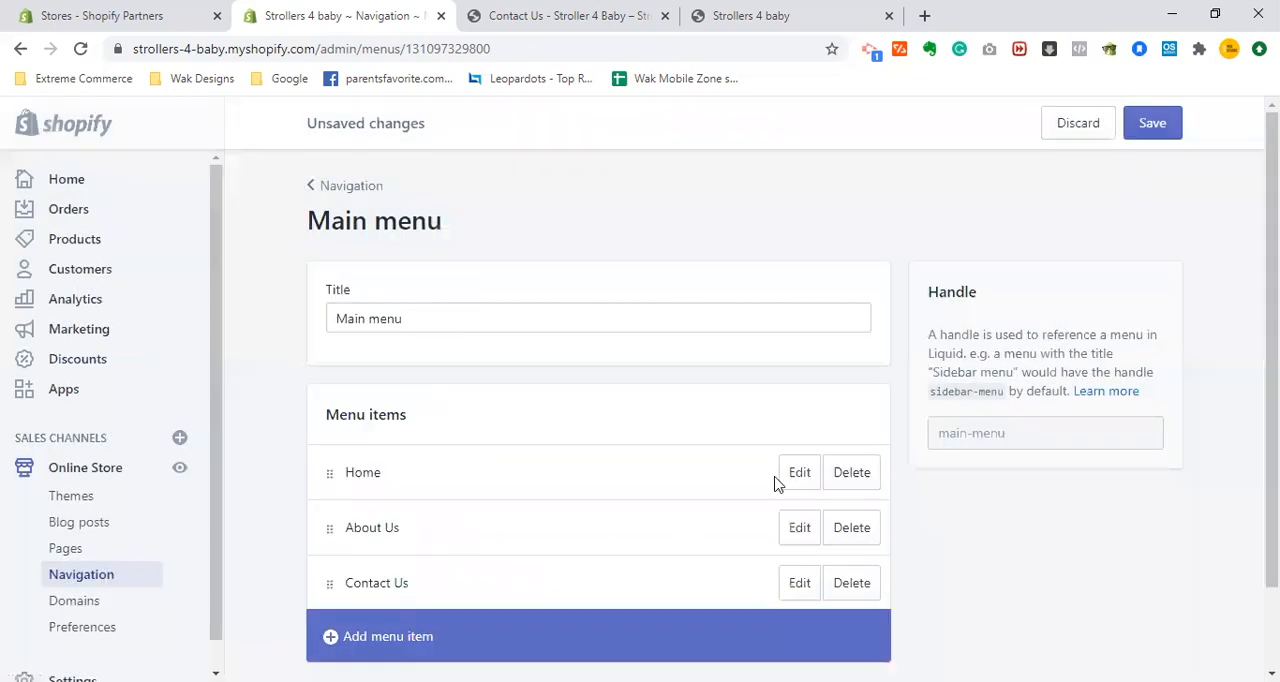
pyautogui.click(1153, 123)
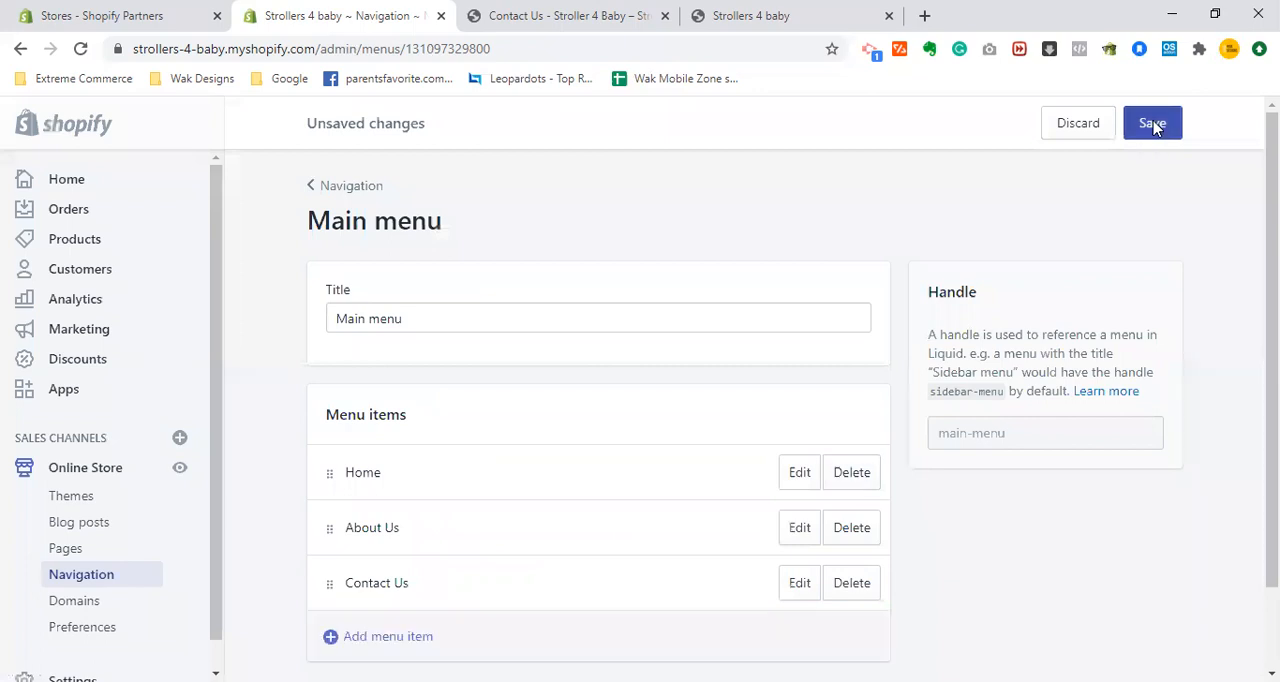
# - Reload the storefront's Contact Us page to check the updated menu
pyautogui.click(606, 8)
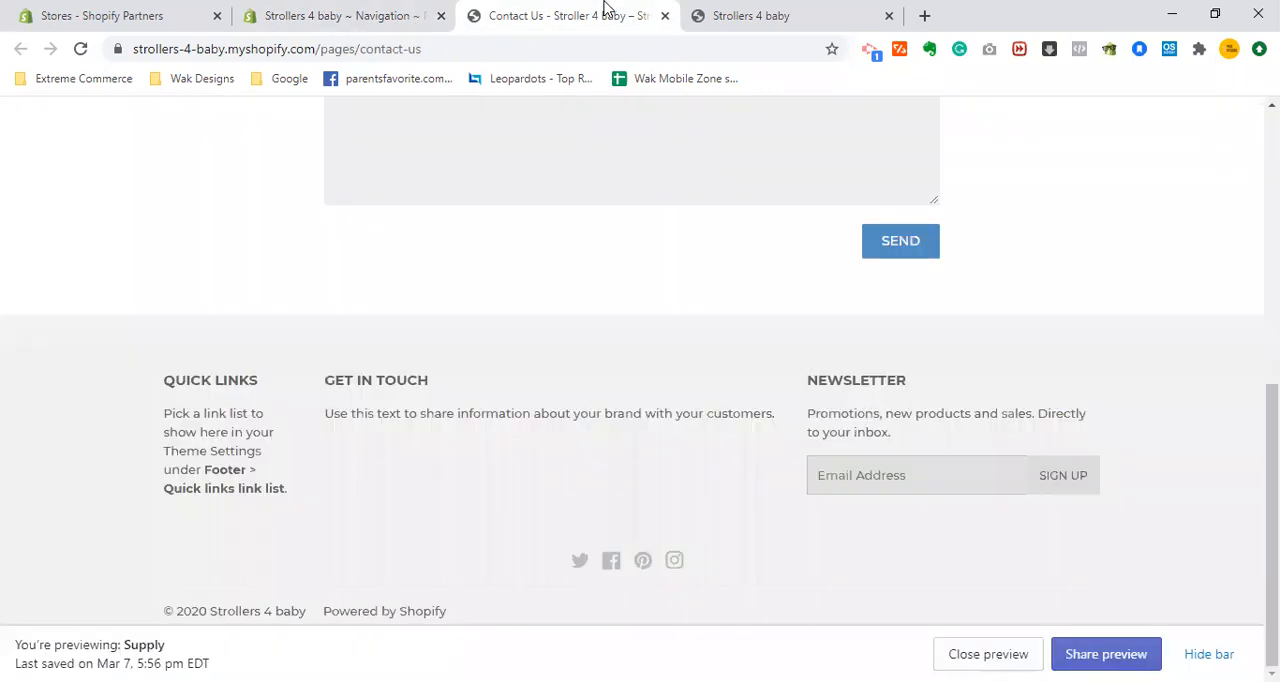
pyautogui.click(592, 50)
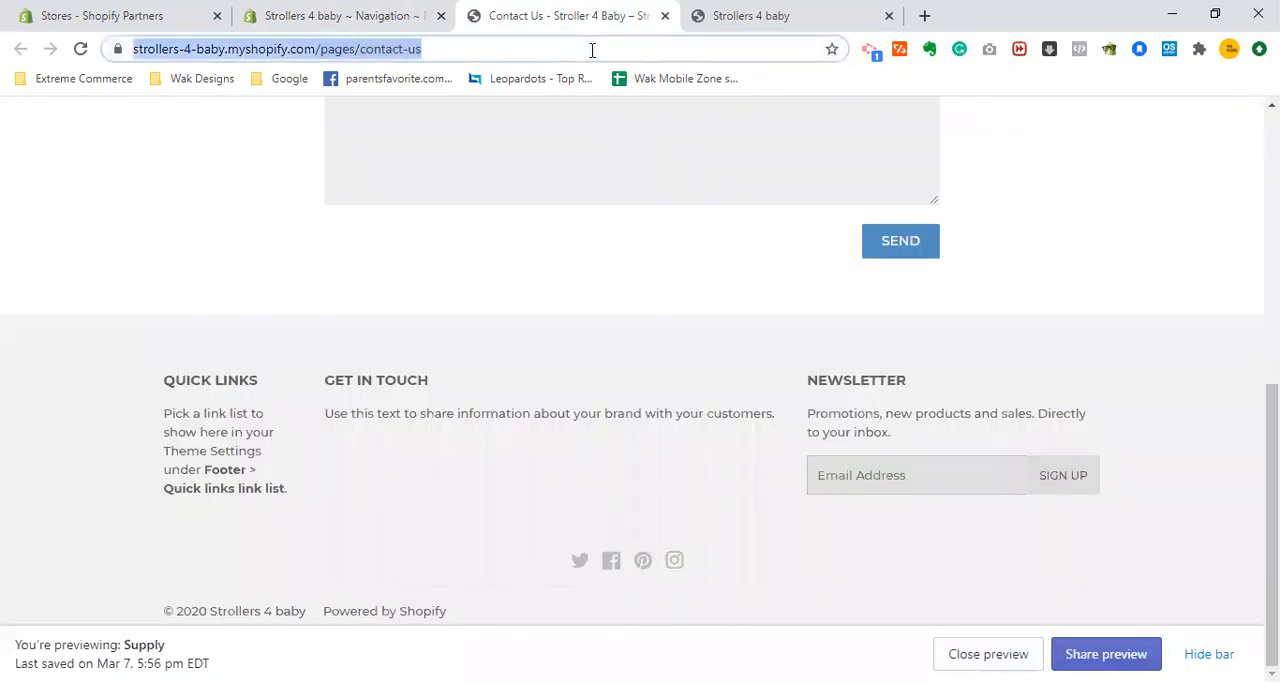
pyautogui.press('Return')
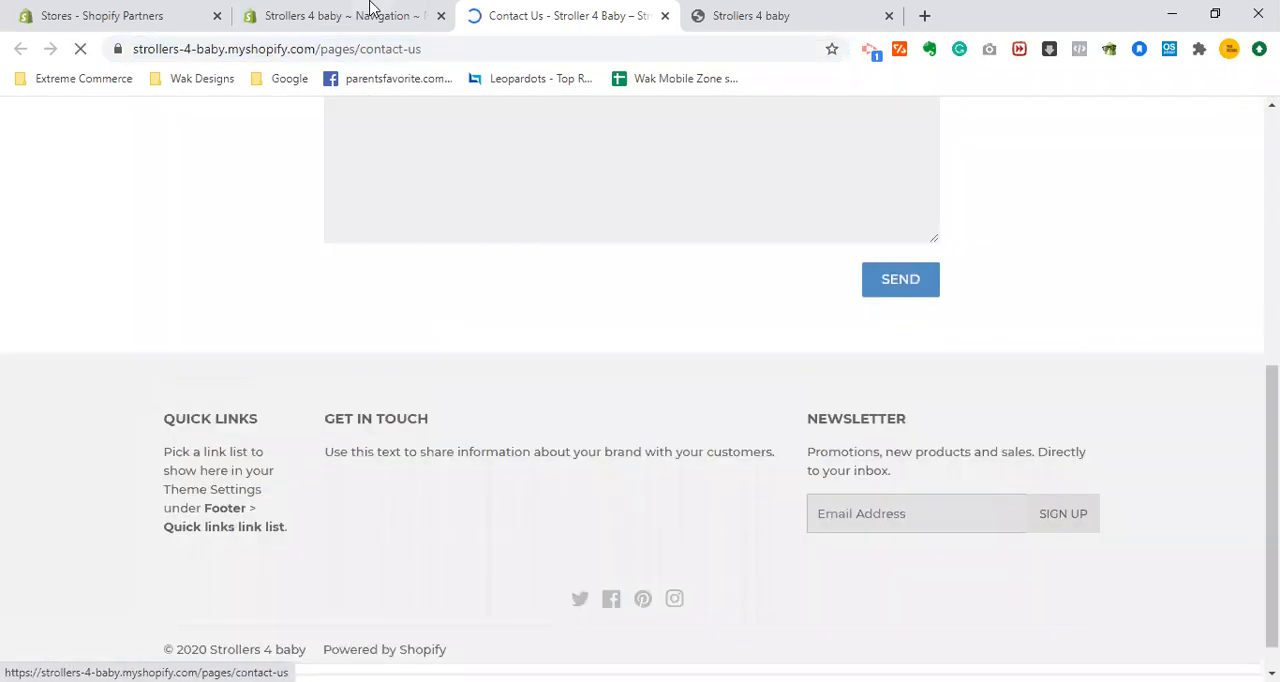
# - Return to the Main menu in the store admin and start another menu item named "Product of the day"
pyautogui.click(370, 8)
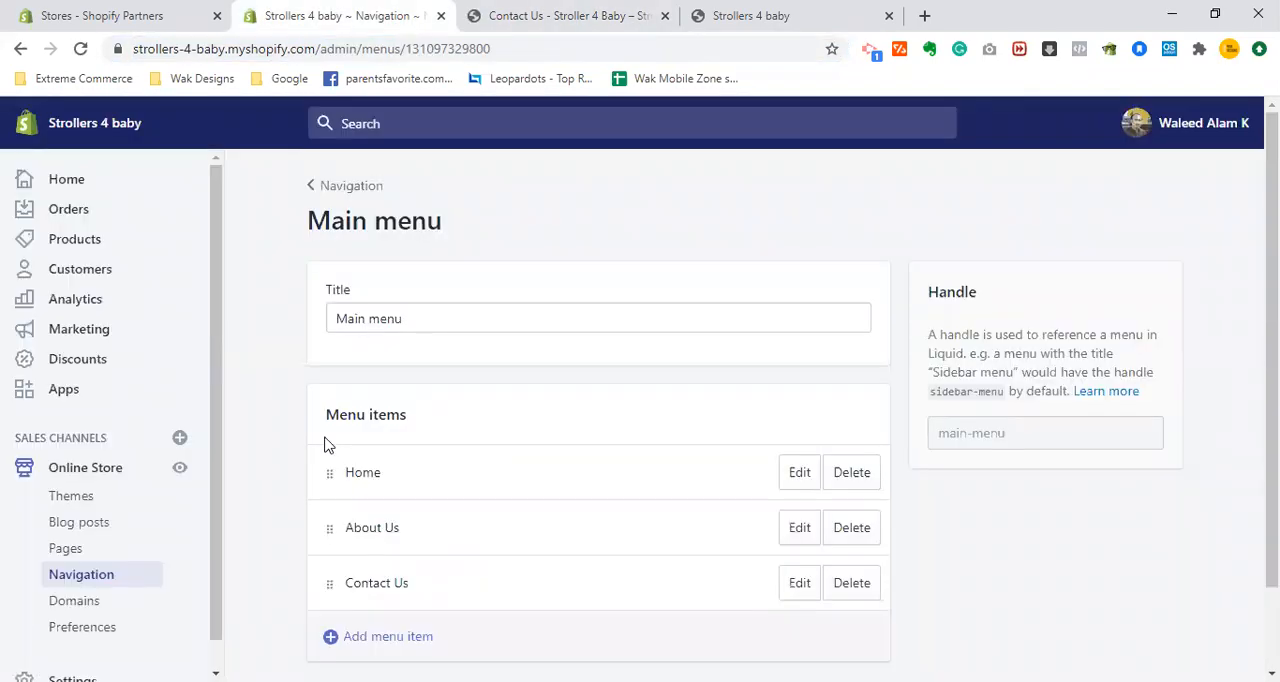
pyautogui.click(400, 600)
pyautogui.click(450, 390)
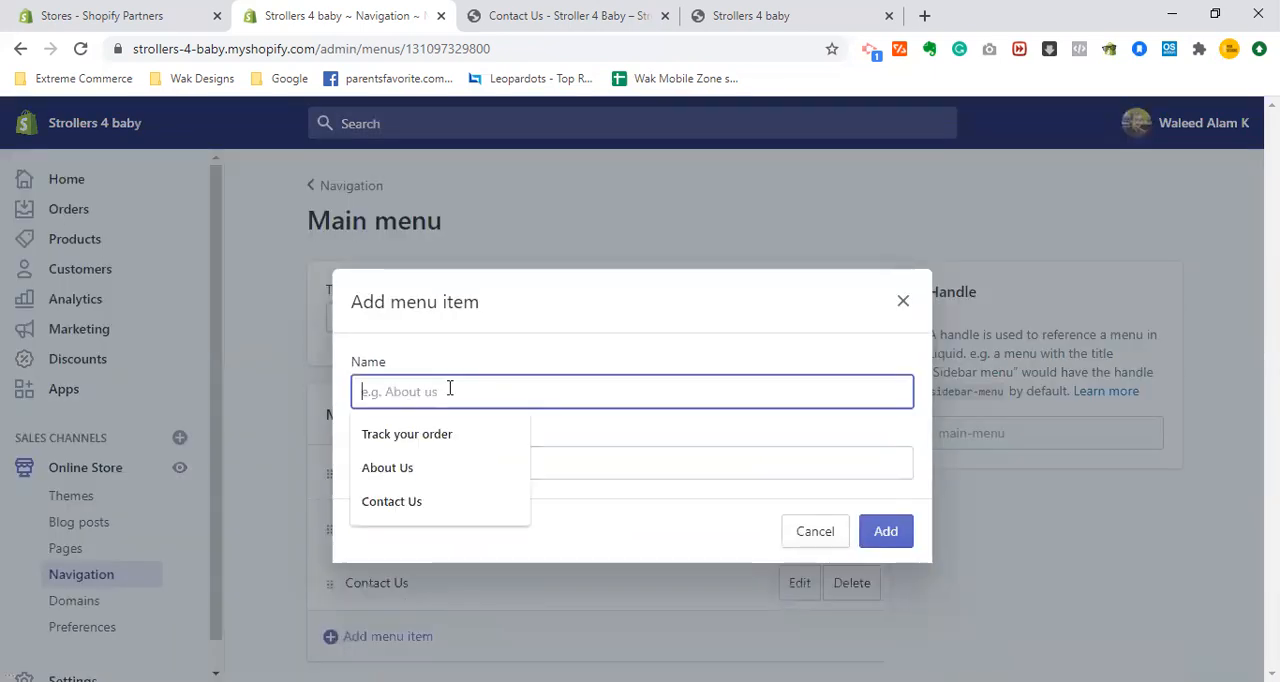
pyautogui.write('Product o')
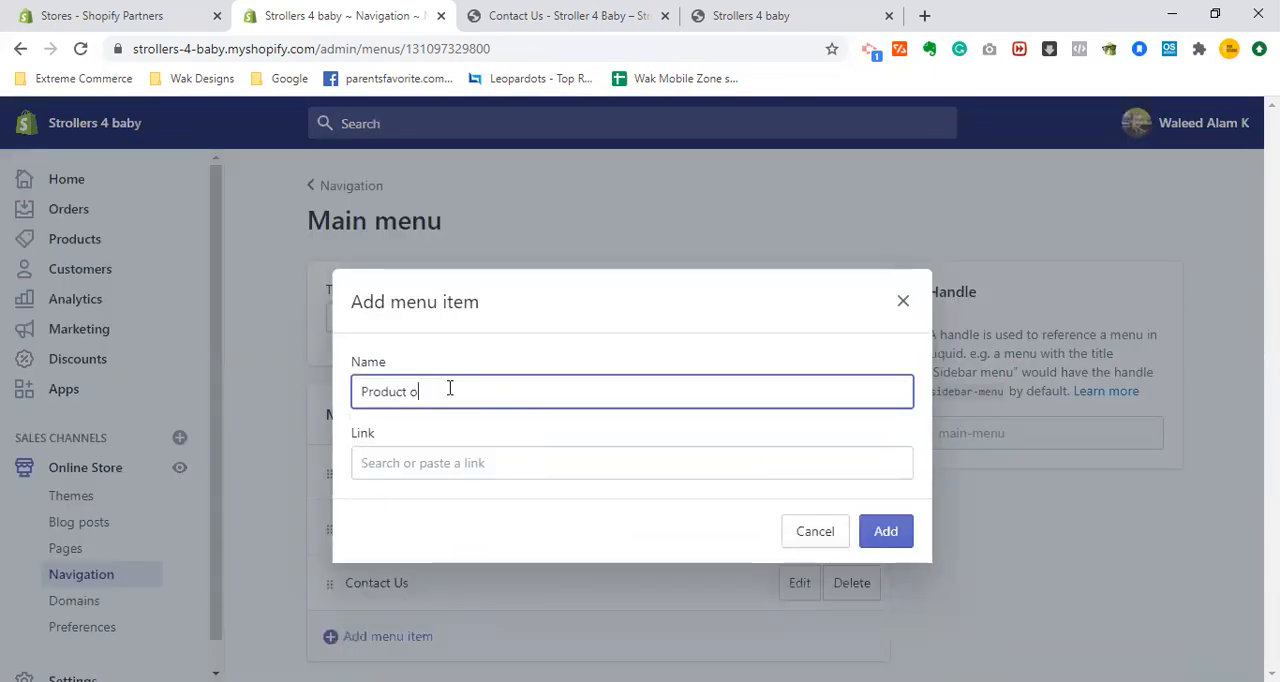
pyautogui.write('f the Day')
pyautogui.press('Tab')
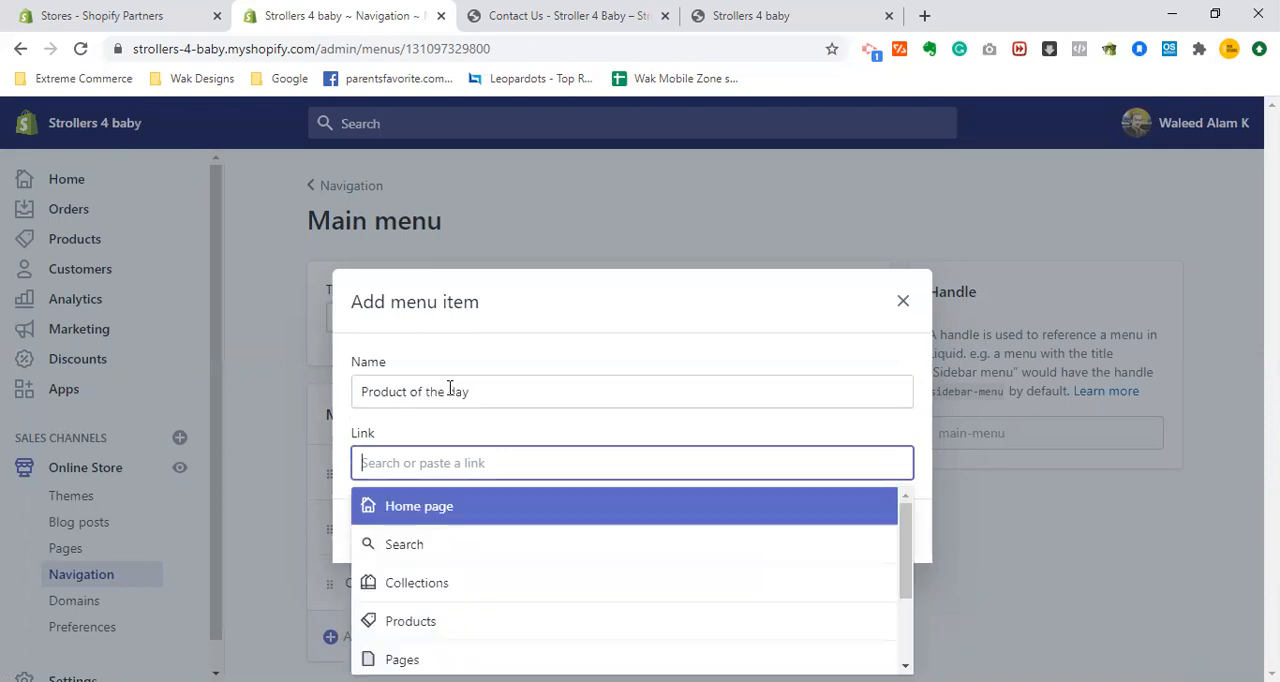
# - Link the new item to the Product of the day page and add it to the Main menu
pyautogui.press('Down')
pyautogui.press('Down')
pyautogui.press('Down')
pyautogui.press('Down')
pyautogui.press('Return')
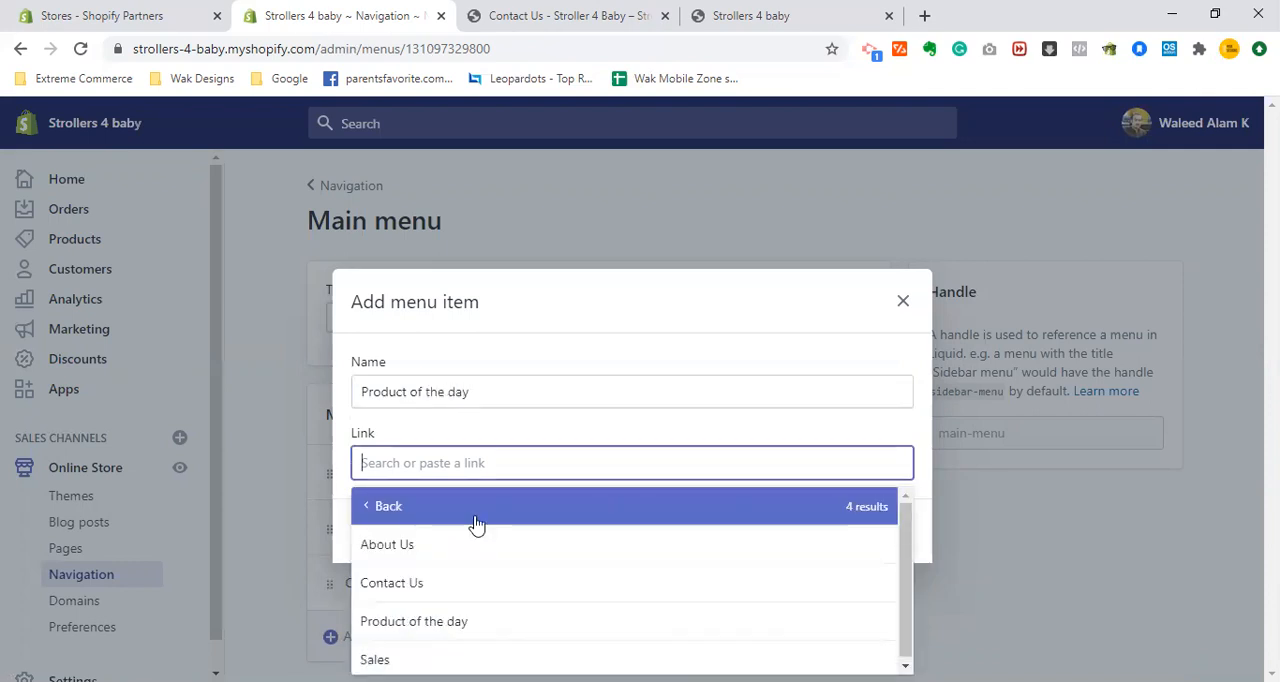
pyautogui.press('Down')
pyautogui.click(484, 620)
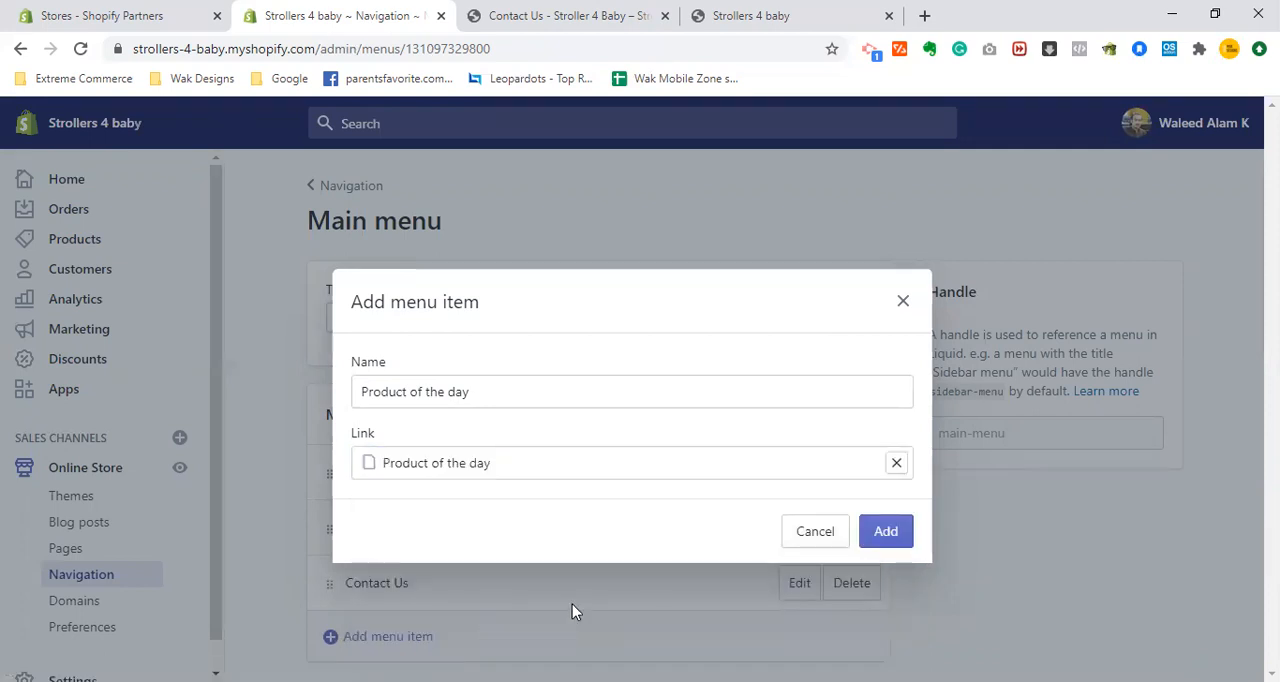
pyautogui.click(903, 543)
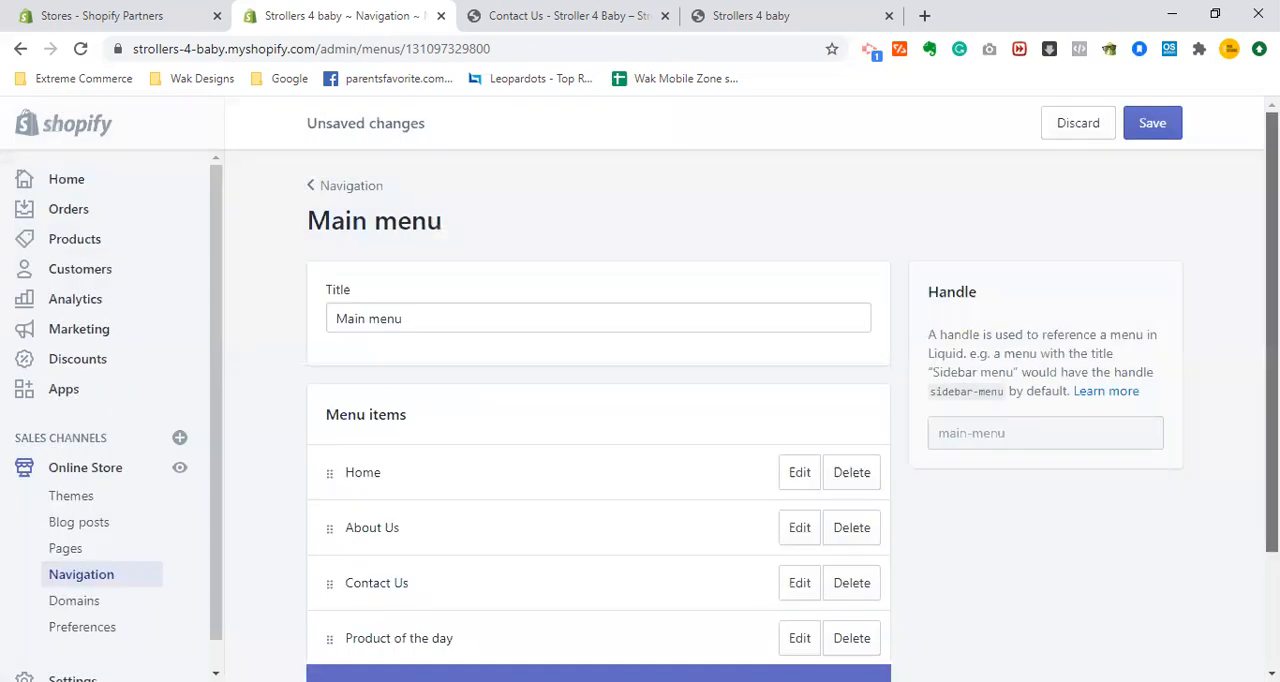
pyautogui.scroll(-2, 948, 473)
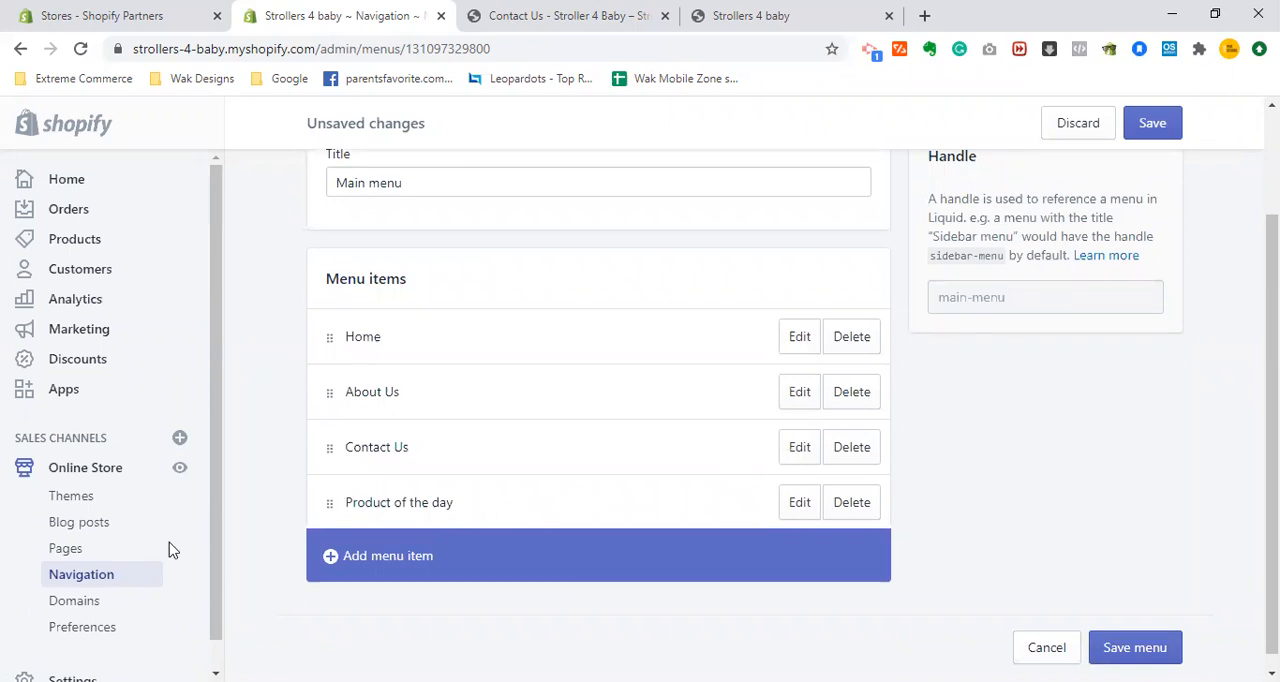
# - Open the store admin's Pages list in a separate tab and close the storefront's Contact Us tab
pyautogui.rightClick(78, 560)
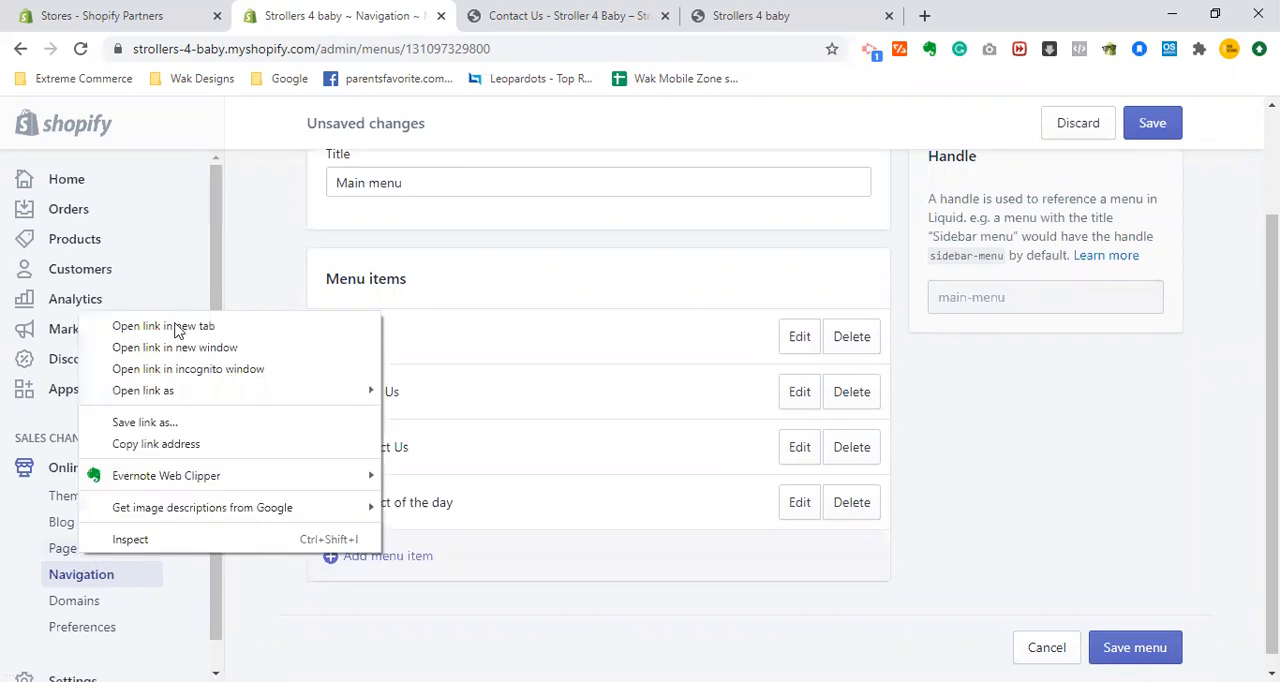
pyautogui.click(176, 330)
pyautogui.click(521, 12)
pyautogui.click(686, 12)
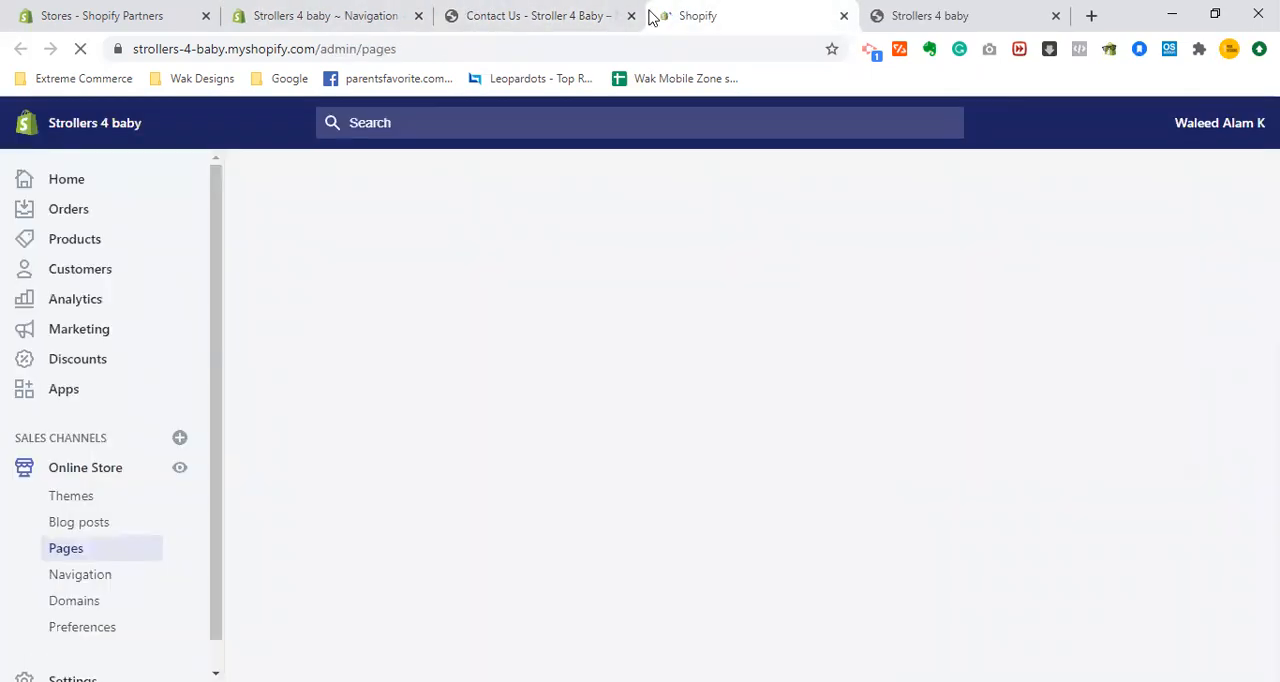
pyautogui.middleClick(564, 12)
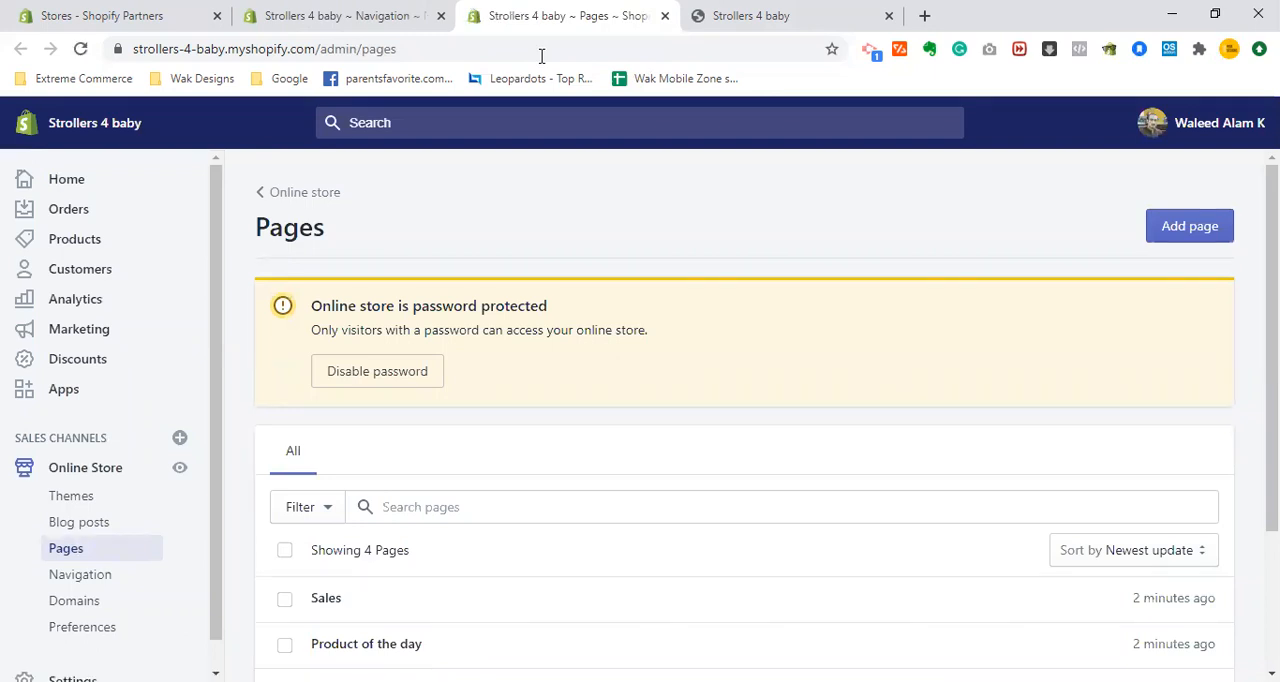
# - Create and save a visible page titled "Track your order" with no content, and return to the Main menu editor
pyautogui.press('Down')
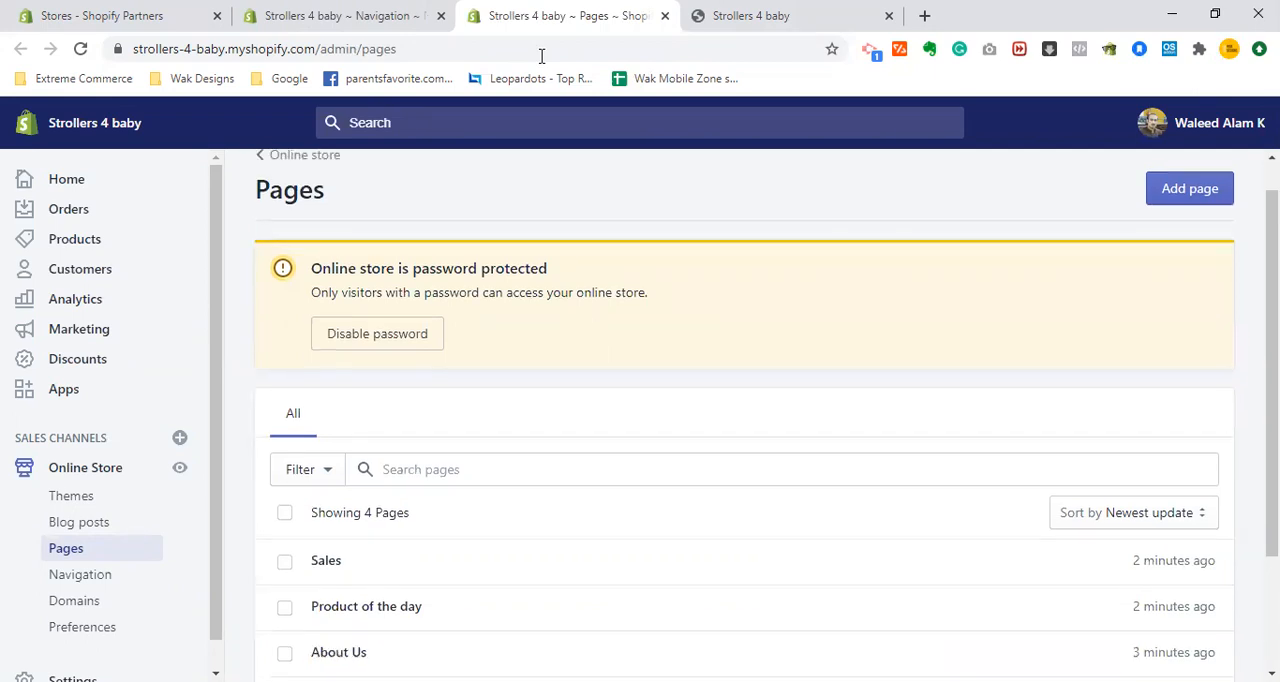
pyautogui.press('Down')
pyautogui.press('Down')
pyautogui.press('Down')
pyautogui.press('Down')
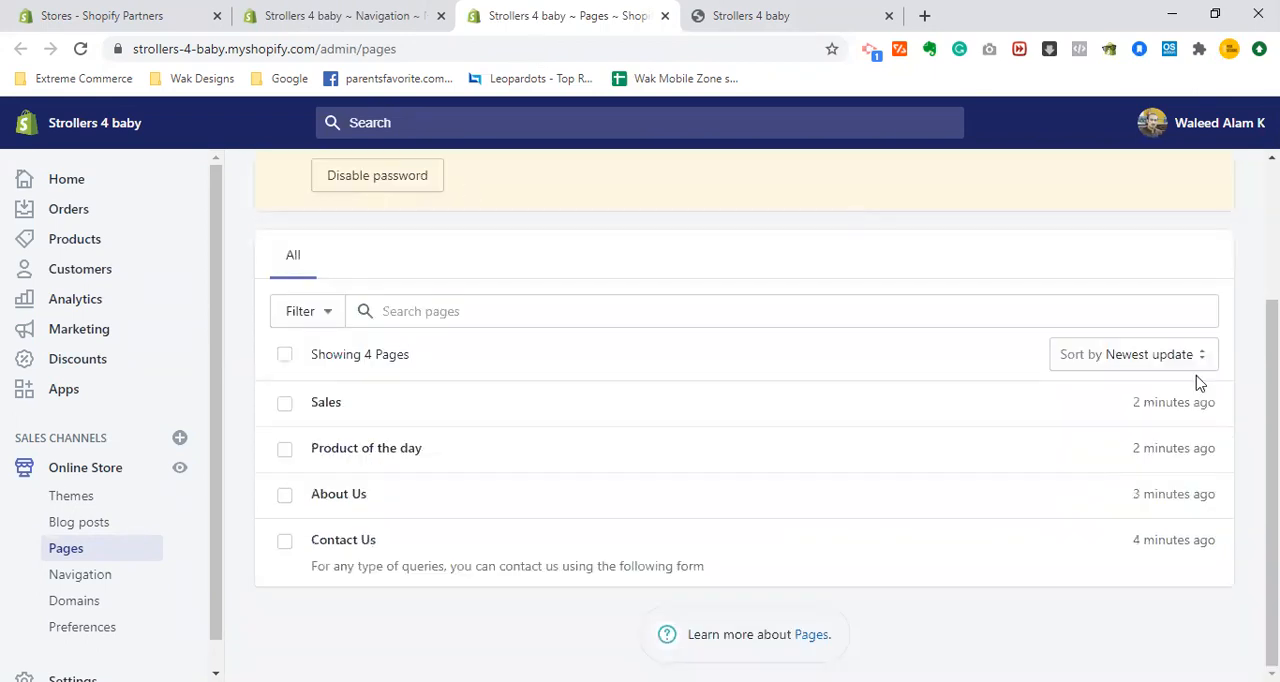
pyautogui.moveTo(1272, 480); pyautogui.dragTo(1272, 366)
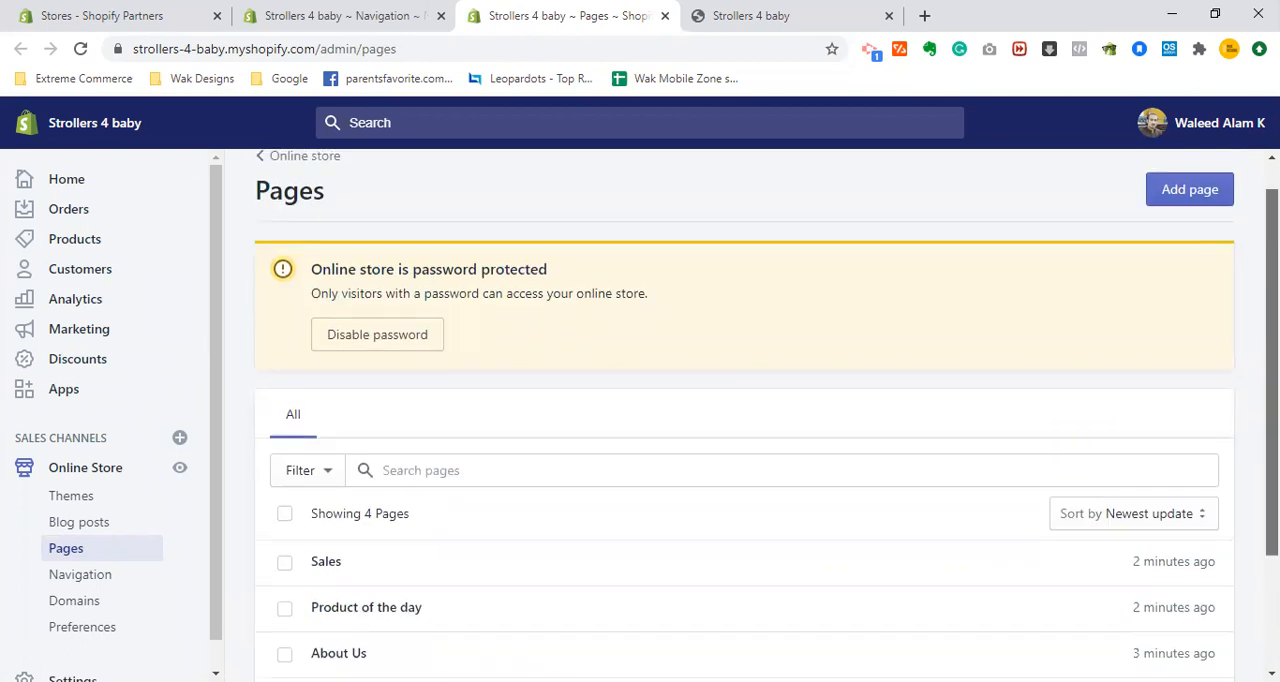
pyautogui.click(1204, 190)
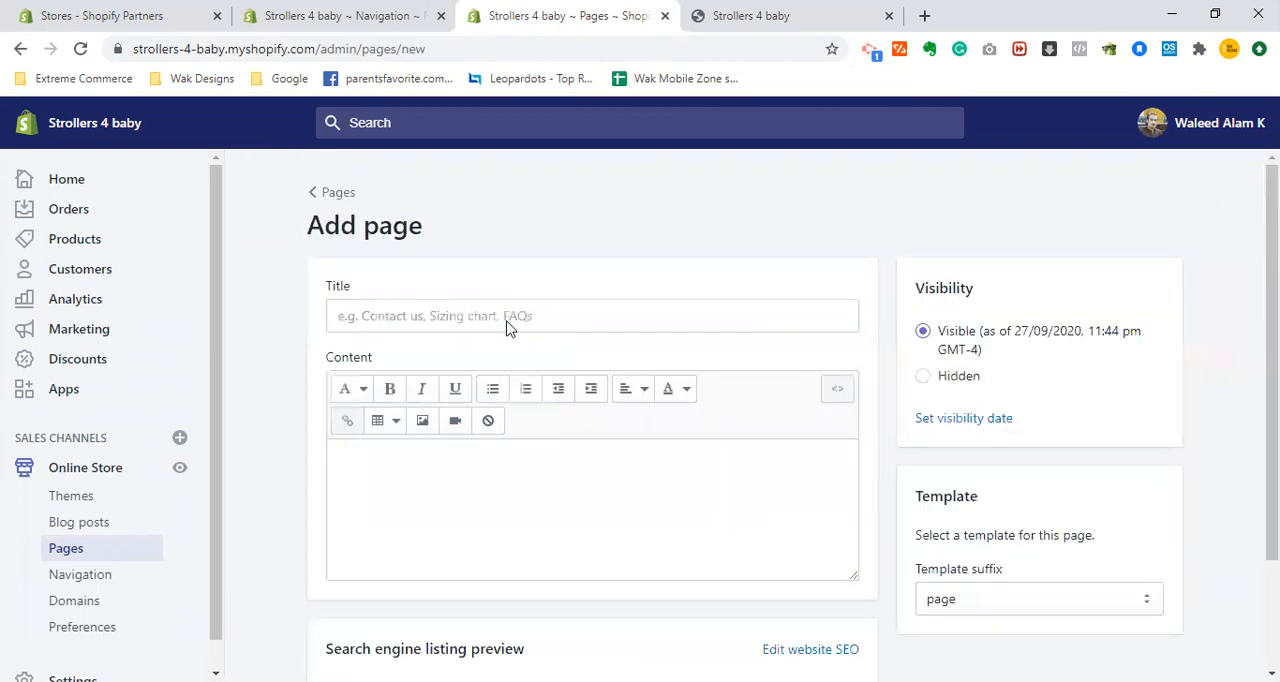
pyautogui.click(500, 313)
pyautogui.write('Tra')
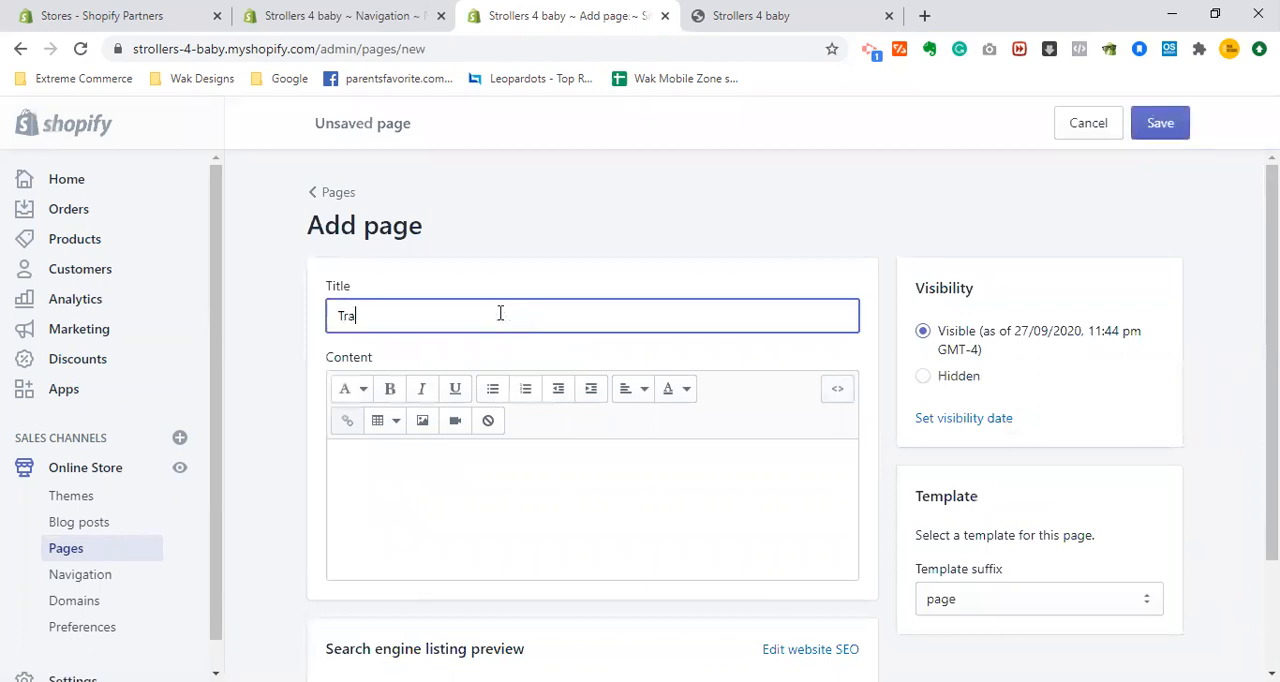
pyautogui.write('ck your order')
pyautogui.click(1160, 123)
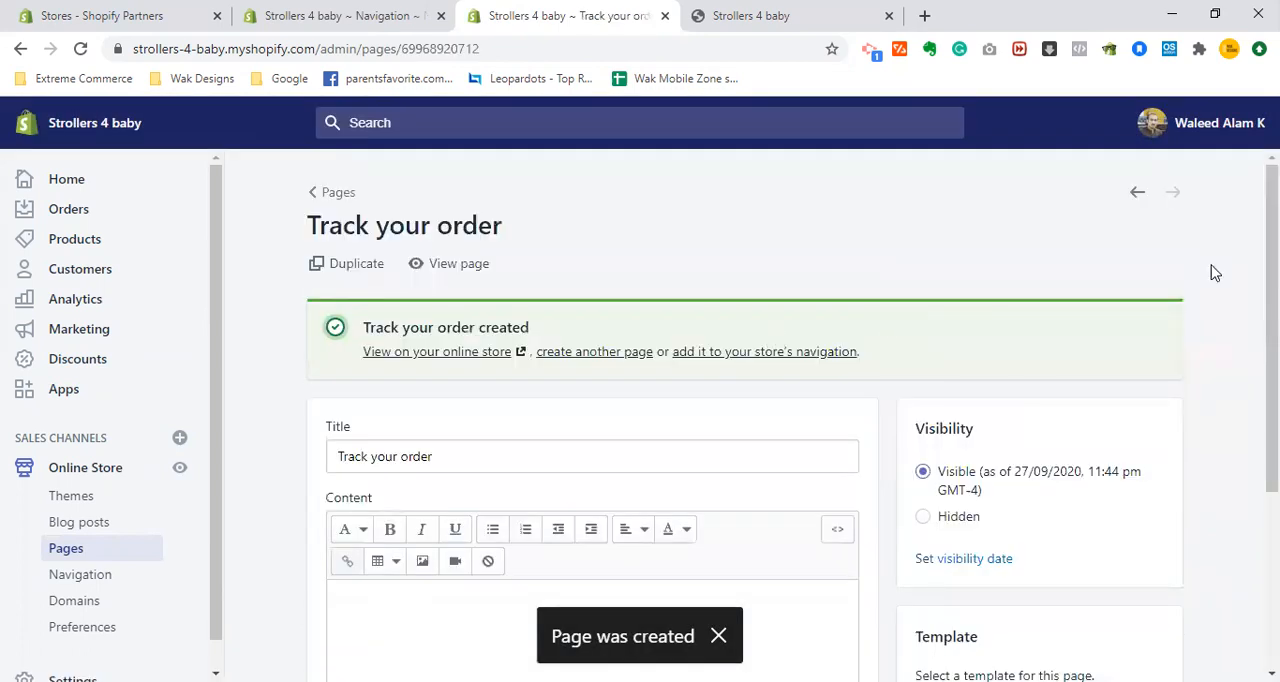
pyautogui.scroll(-3, 711, 383)
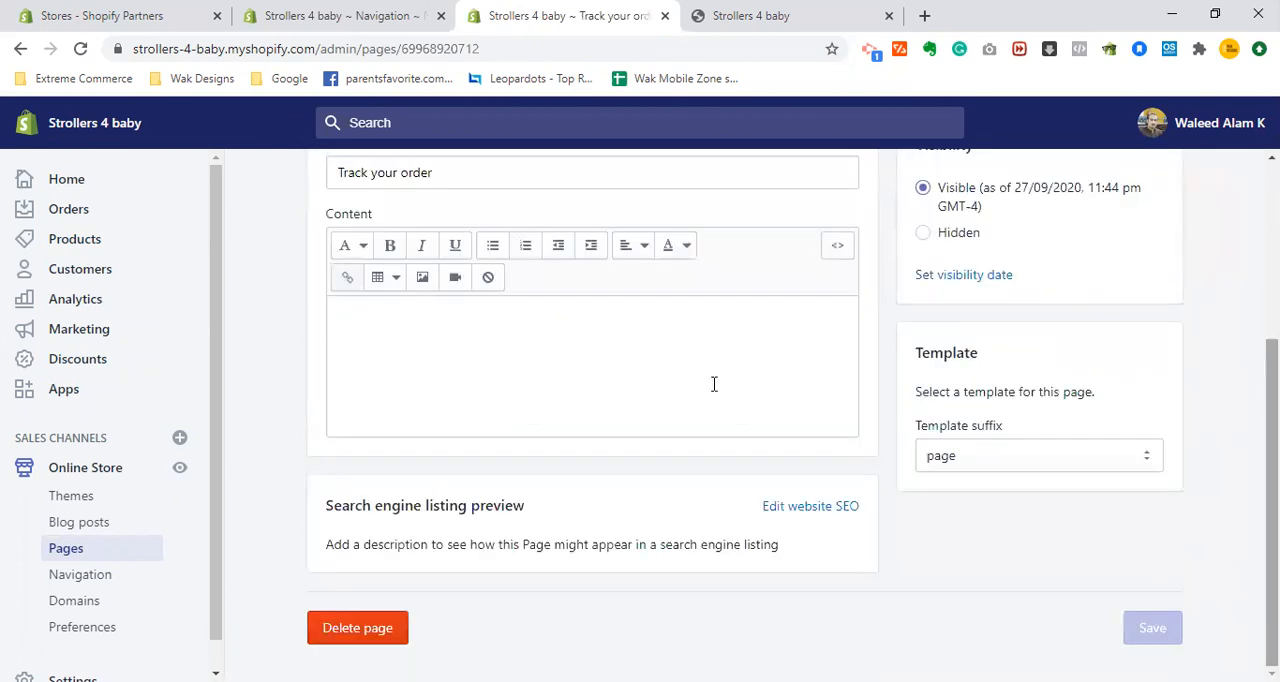
pyautogui.click(340, 16)
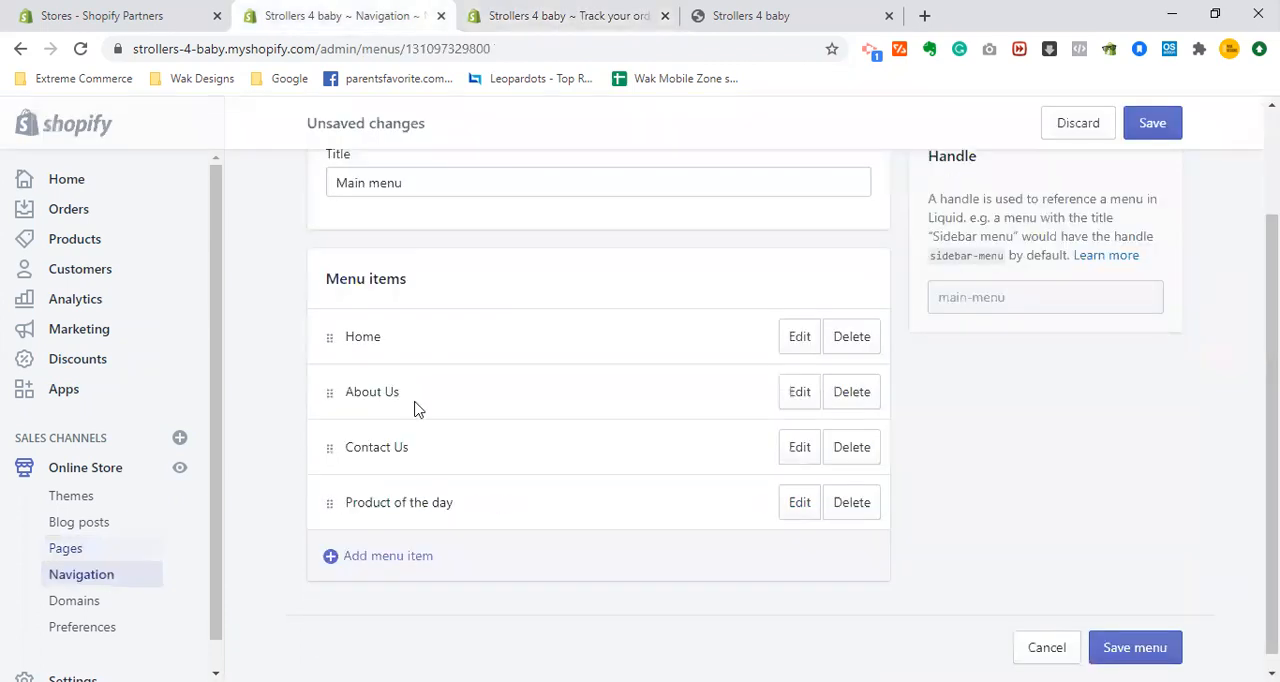
pyautogui.click(388, 556)
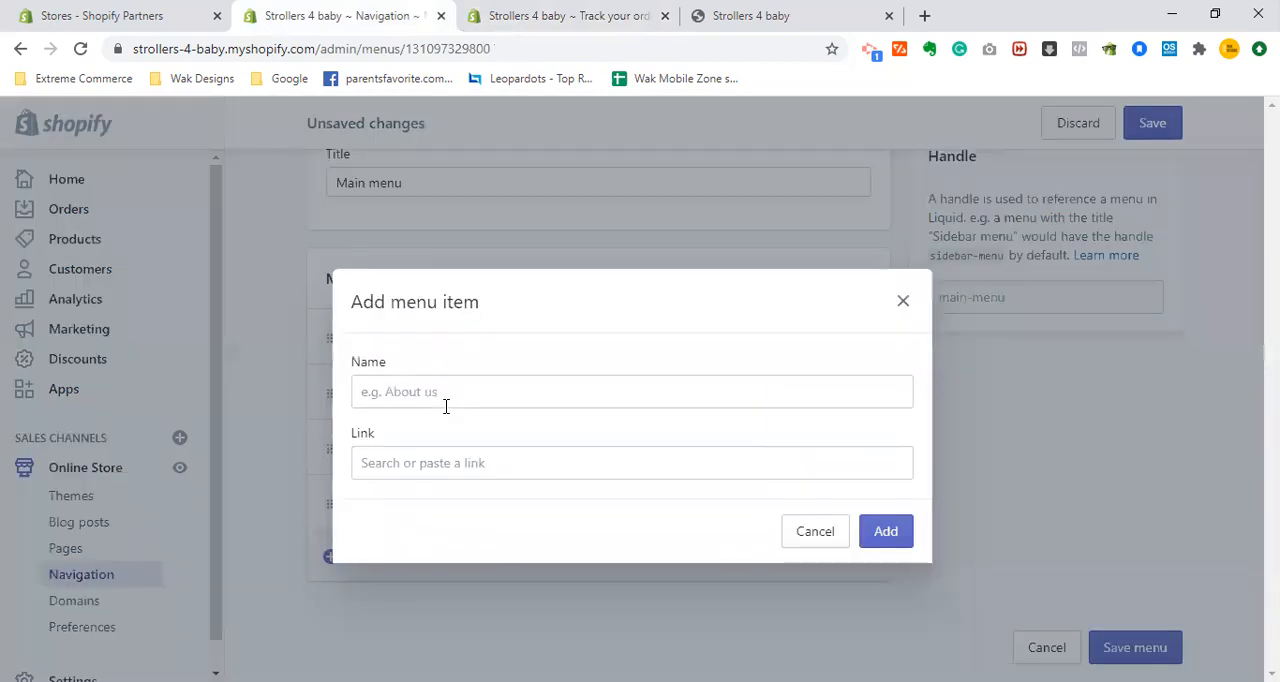
pyautogui.click(446, 406)
pyautogui.write('T')
pyautogui.press('Down')
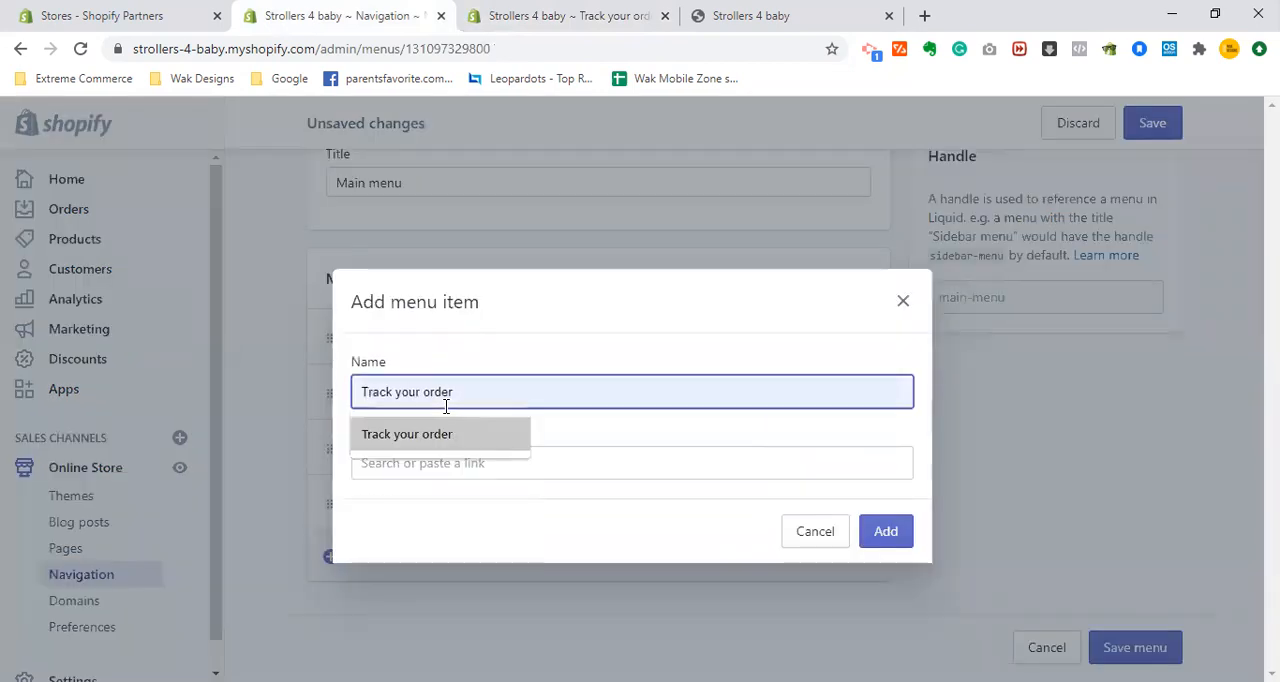
pyautogui.press('Return')
pyautogui.click(476, 461)
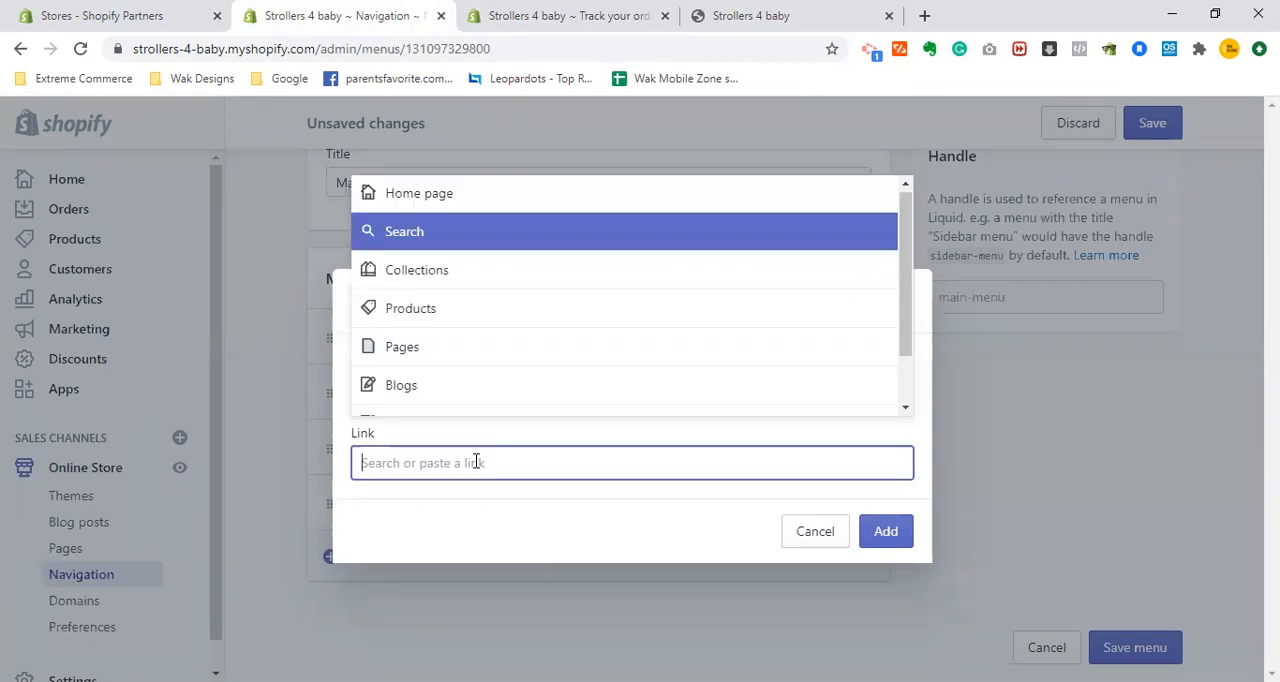
pyautogui.press('Down')
pyautogui.press('Down')
pyautogui.press('Down')
pyautogui.press('Down')
pyautogui.press('Down')
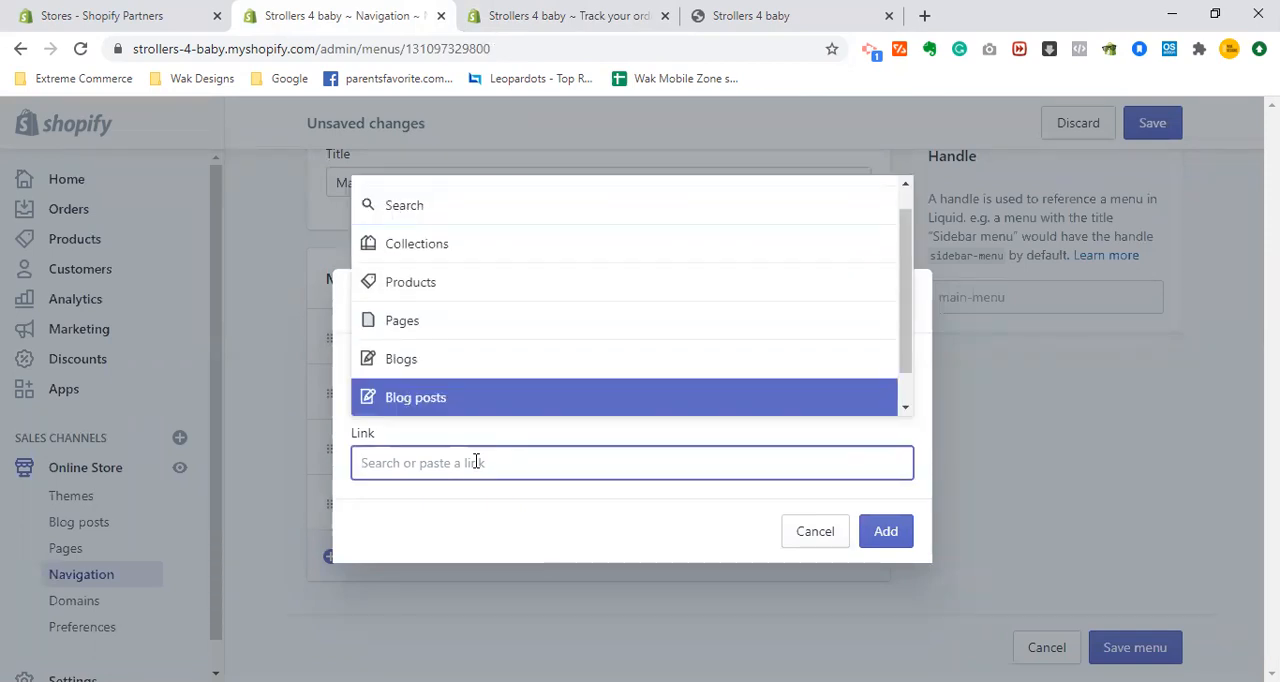
pyautogui.press('Return')
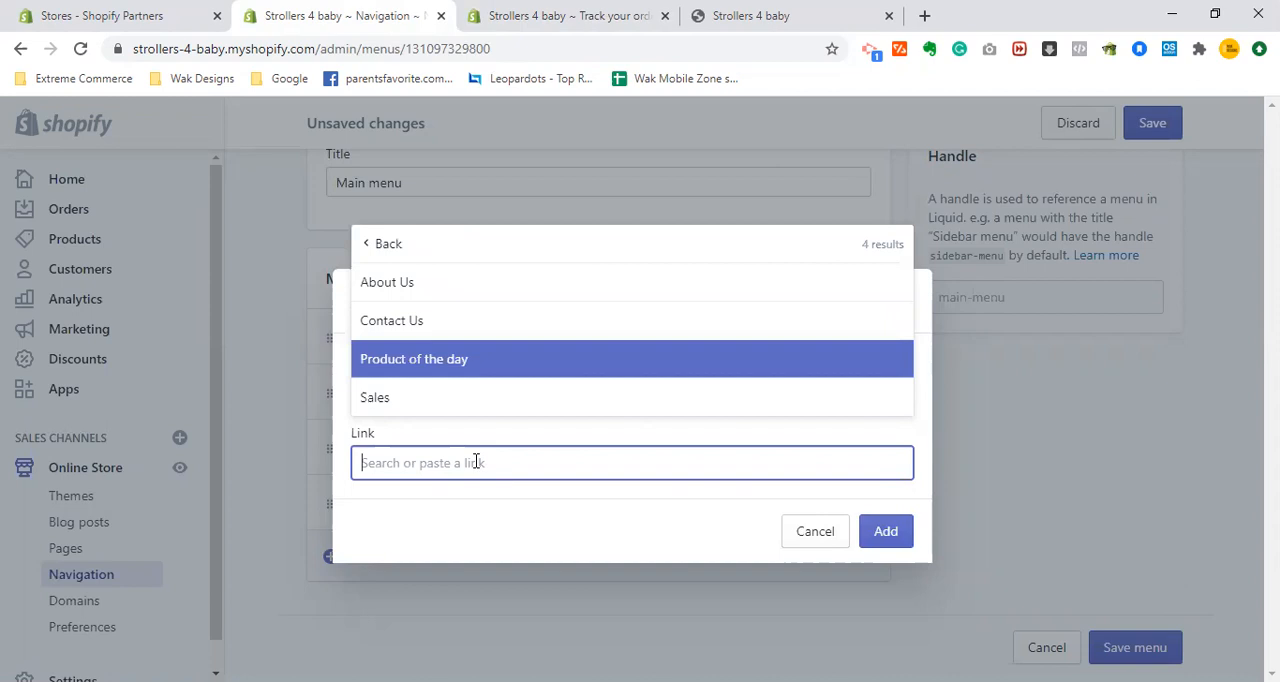
pyautogui.press('Down')
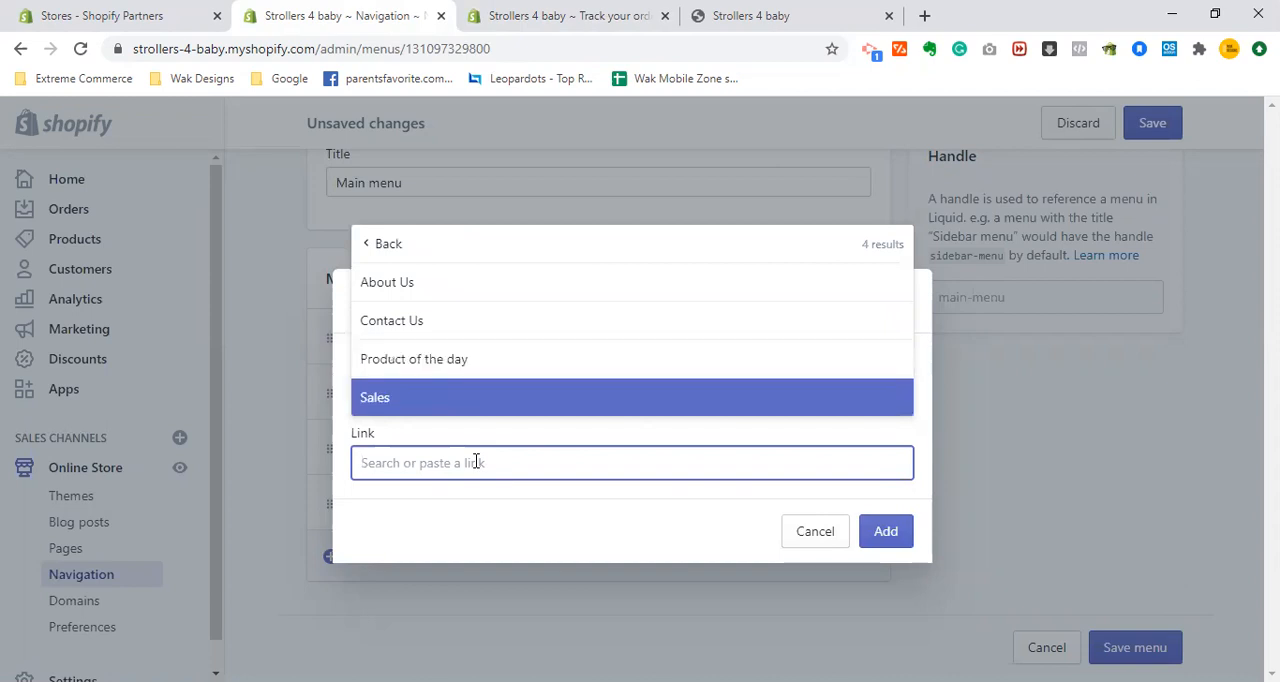
pyautogui.press('Down')
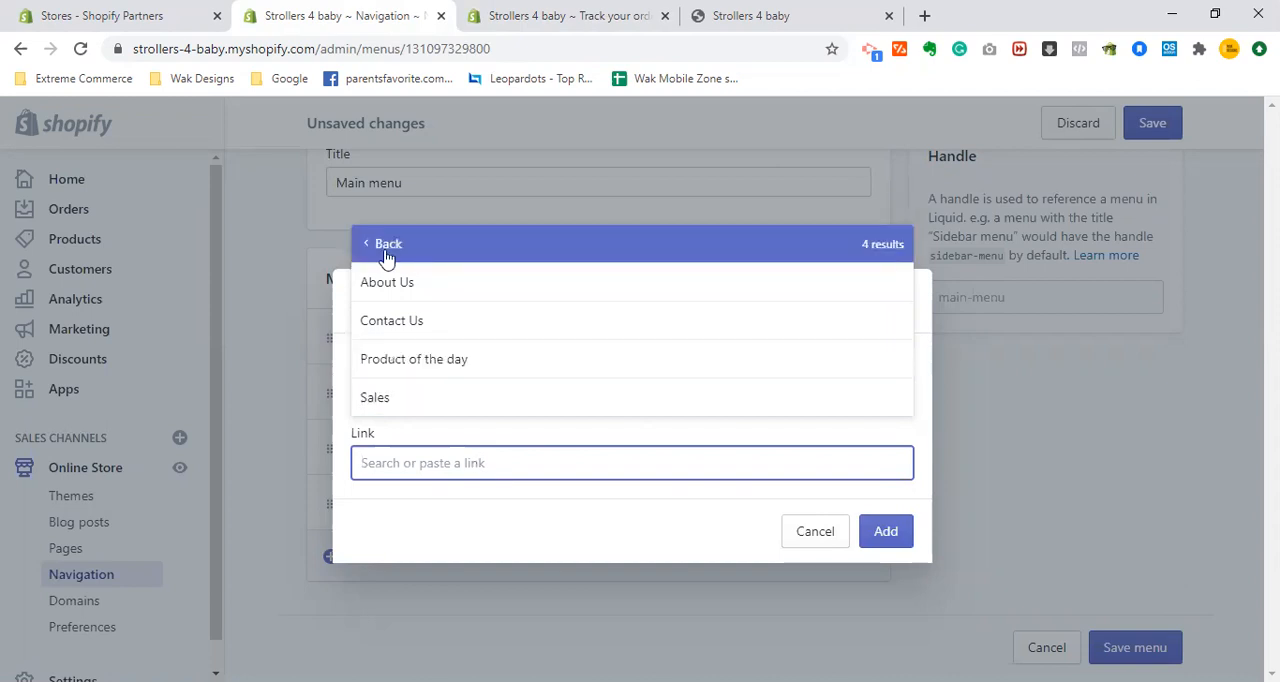
pyautogui.press('Down')
pyautogui.click(837, 546)
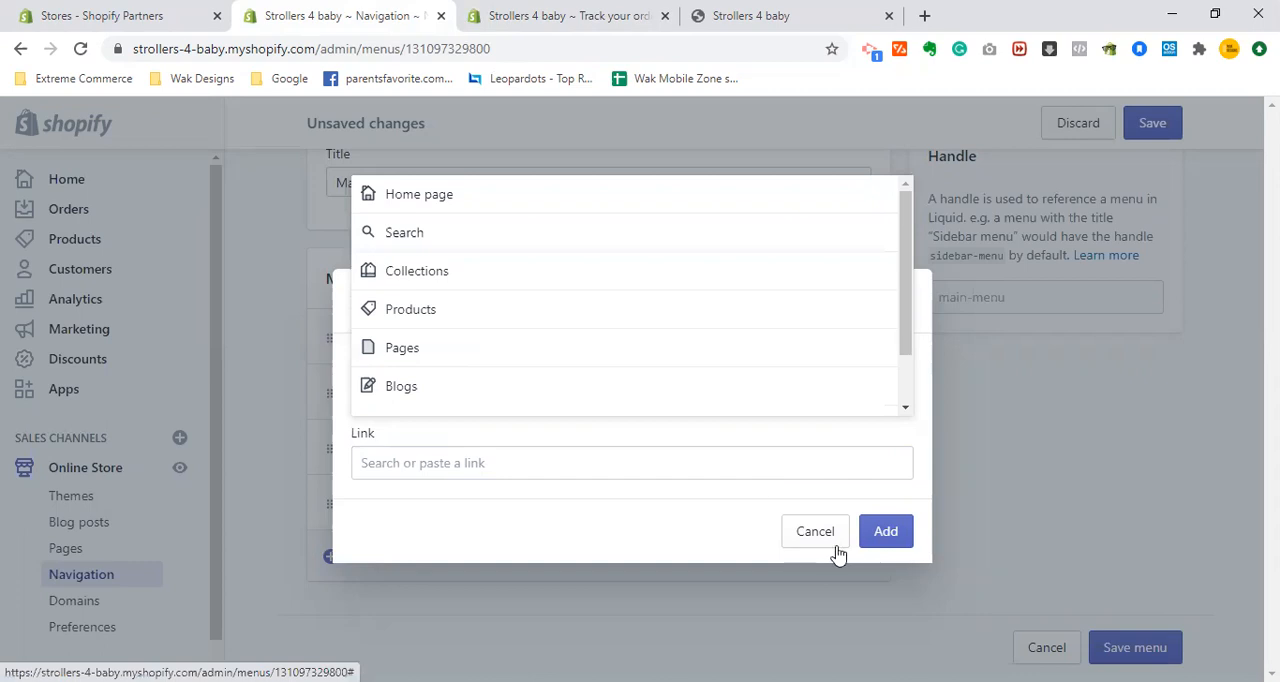
pyautogui.click(820, 548)
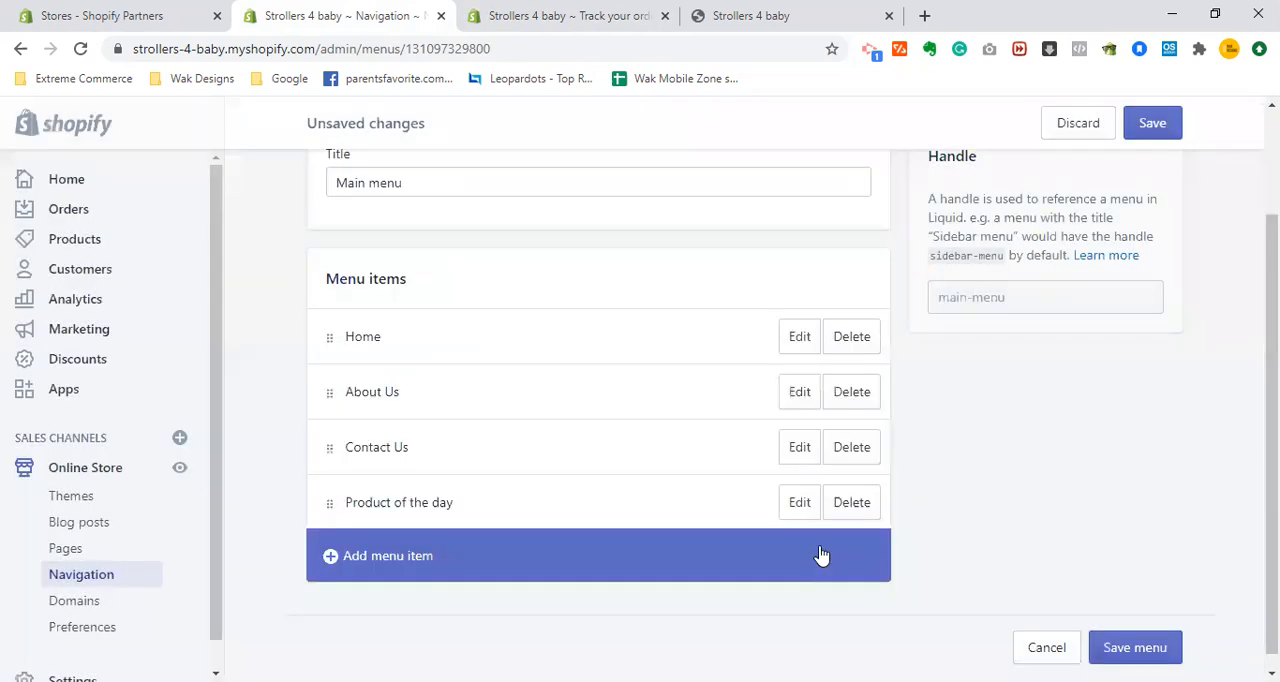
# - Save the Main menu and add a "Track your order" item linked to the Track your order page
pyautogui.click(1152, 123)
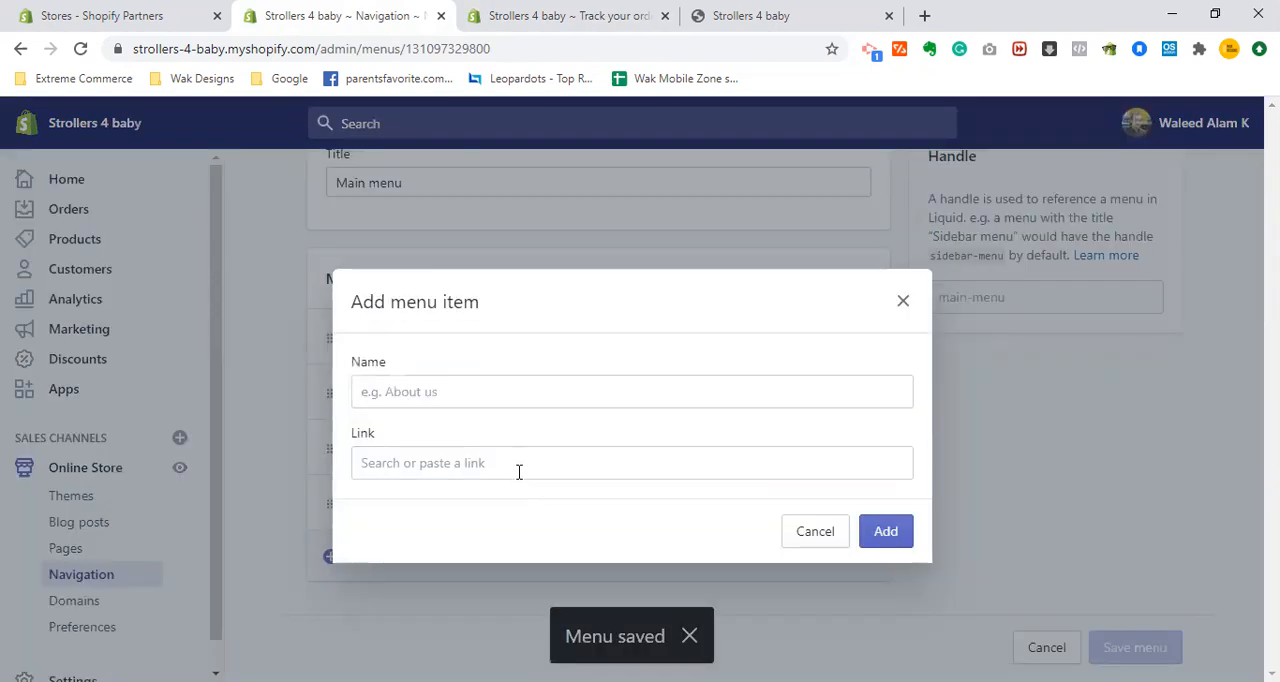
pyautogui.click(519, 472)
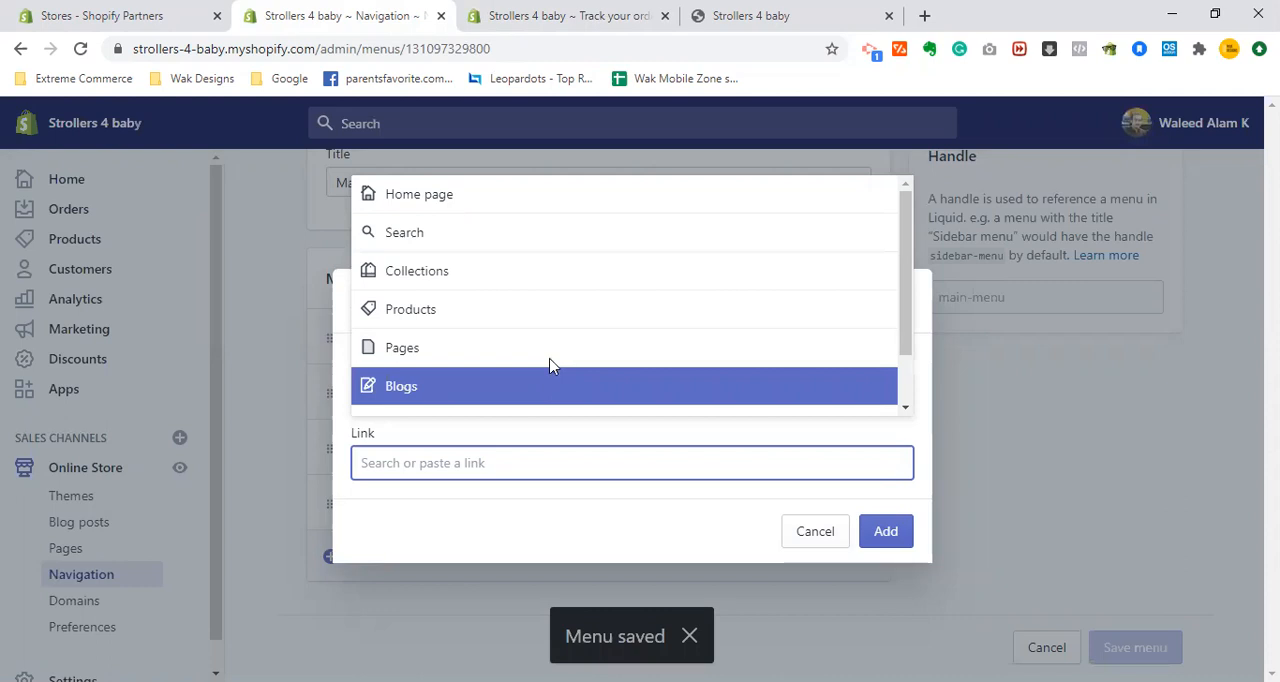
pyautogui.click(530, 388)
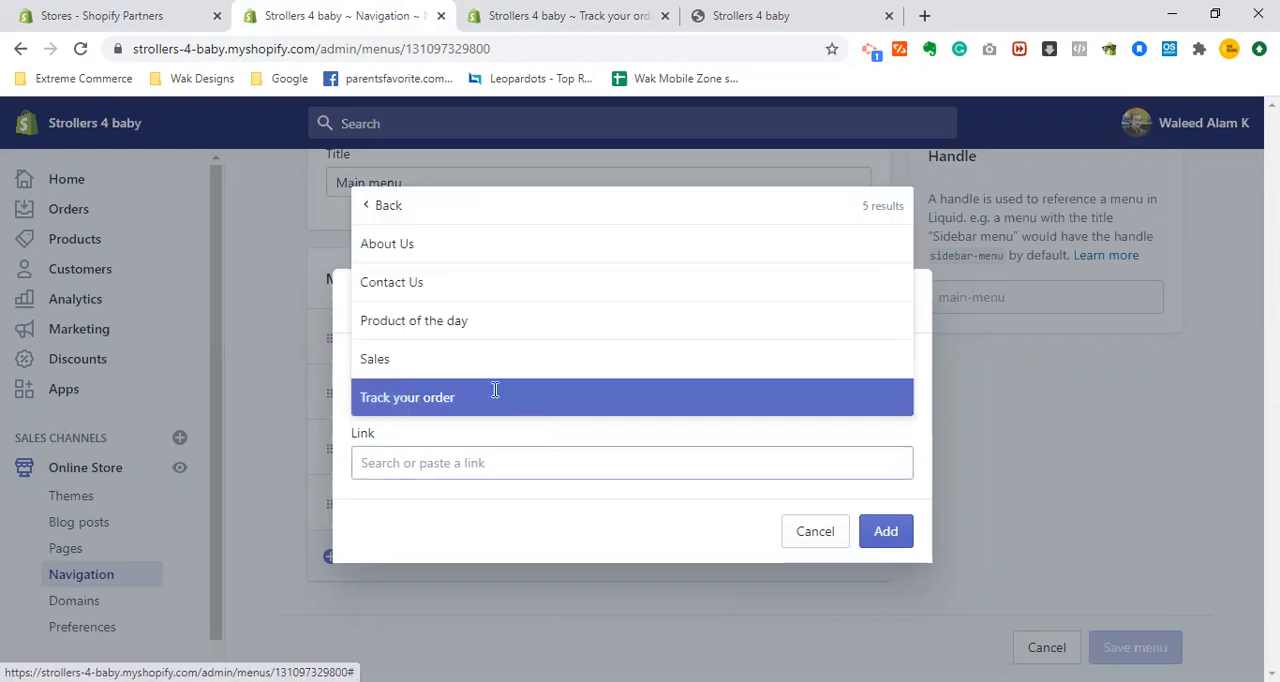
pyautogui.click(494, 397)
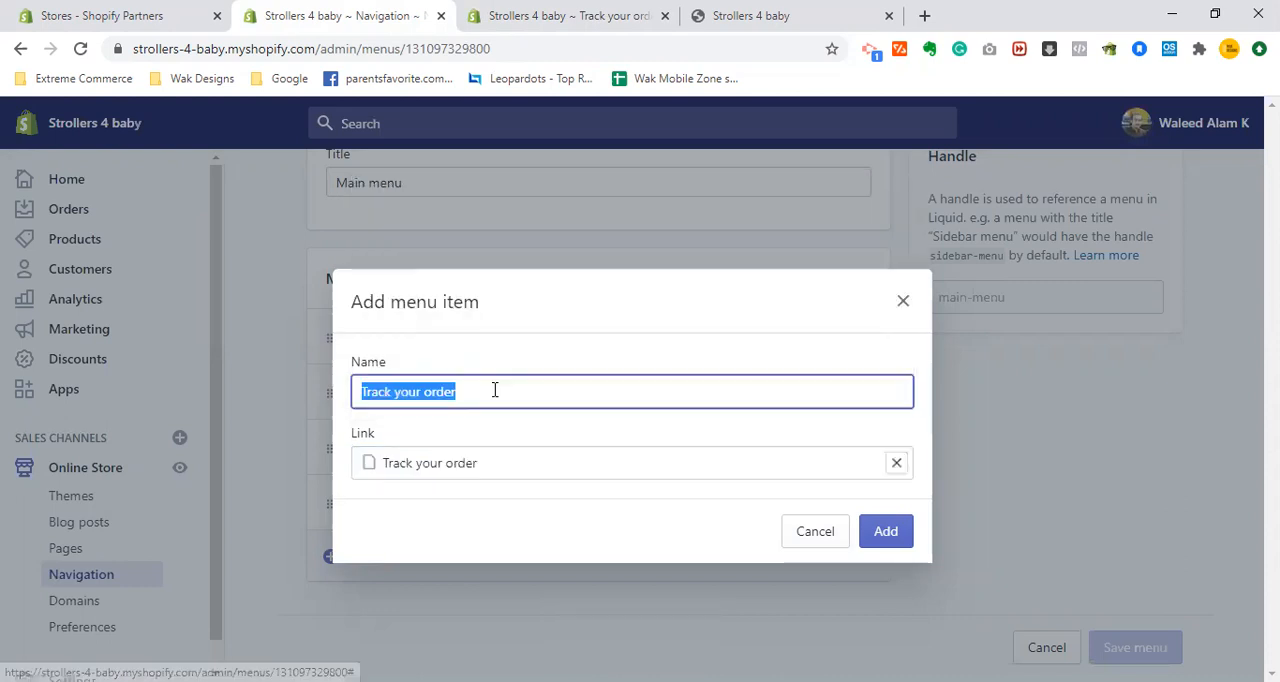
pyautogui.click(888, 531)
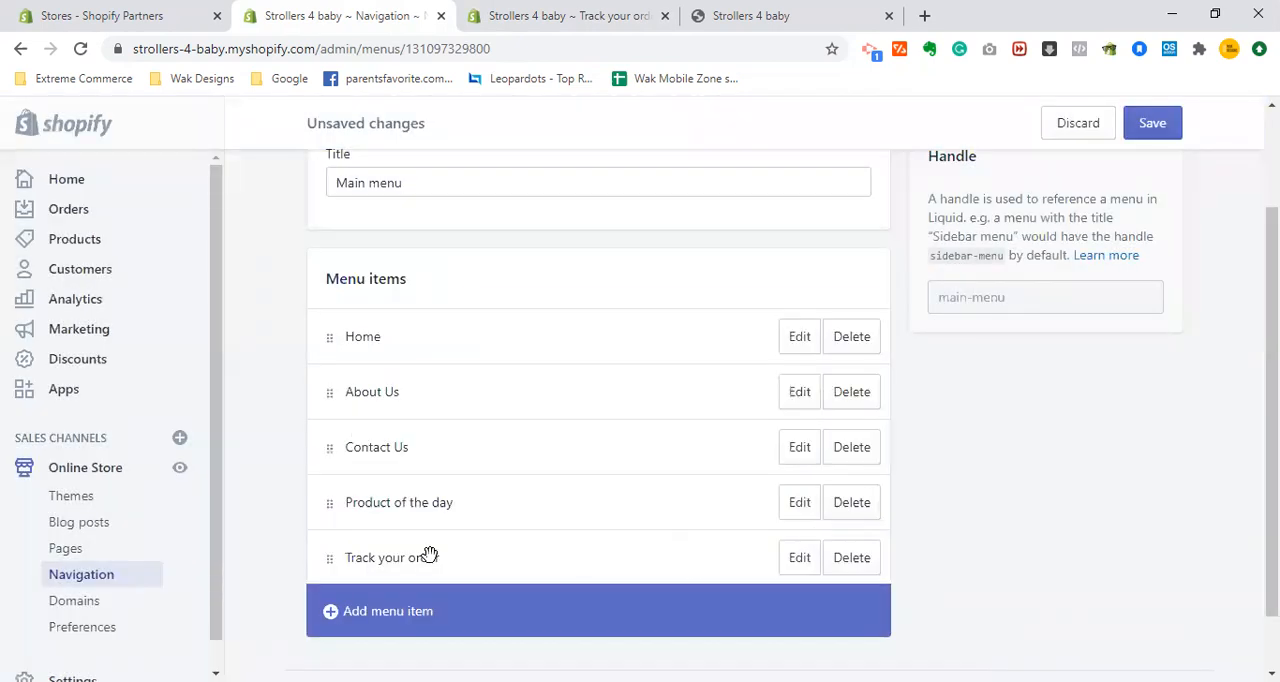
# - Reorder the Main menu as Home, Product of the day, Track your order, About Us, Contact Us, and save it
pyautogui.moveTo(326, 443); pyautogui.dragTo(342, 575)
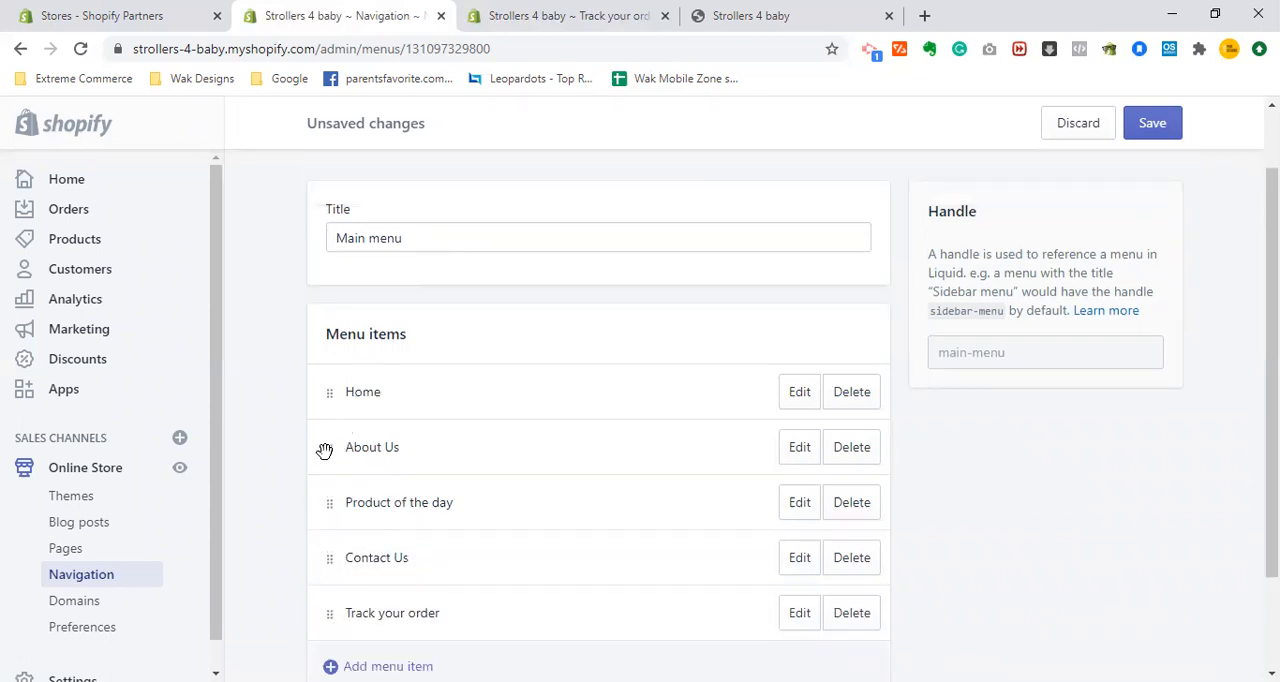
pyautogui.moveTo(324, 451); pyautogui.dragTo(334, 480)
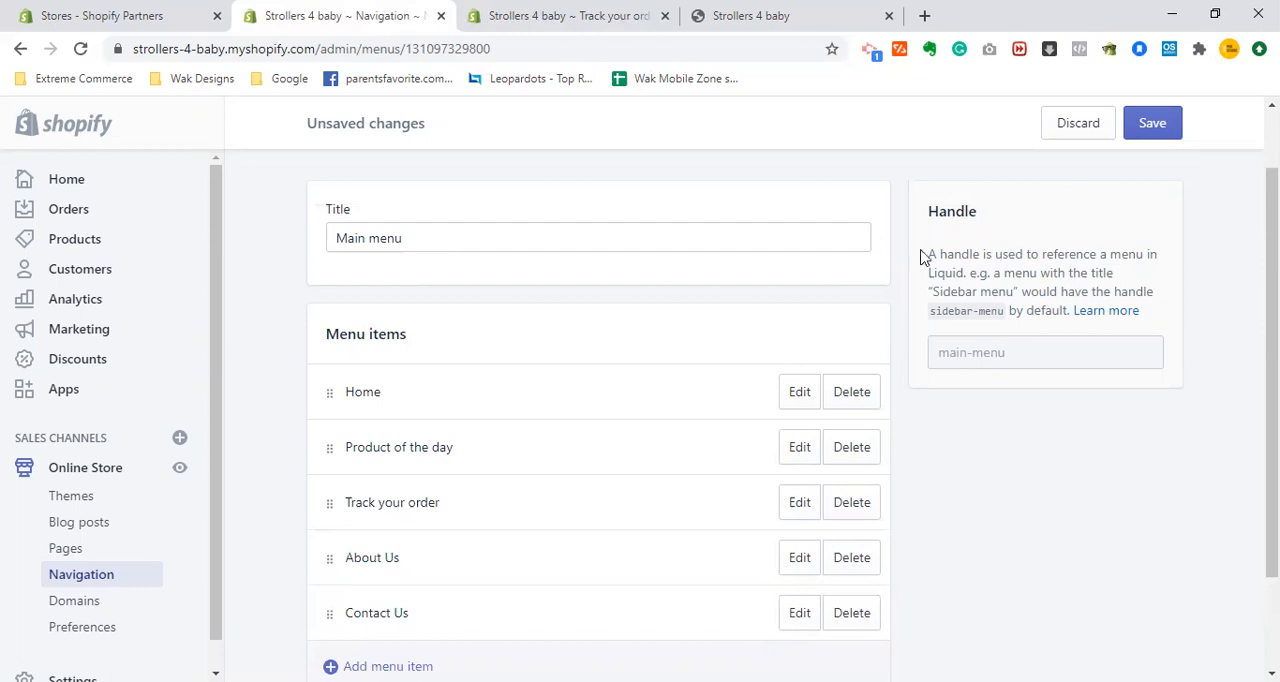
pyautogui.click(1152, 124)
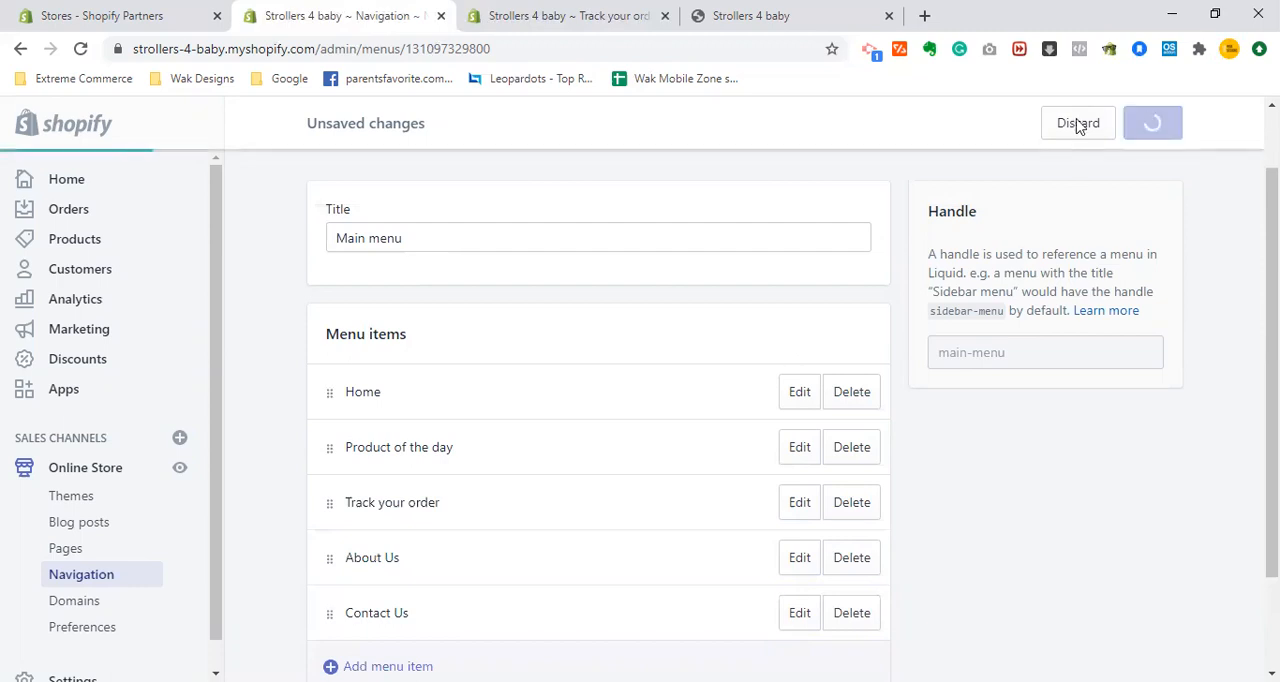
# - Close the Track your order page editor and reload the storefront home page to check the header menu
pyautogui.click(650, 10)
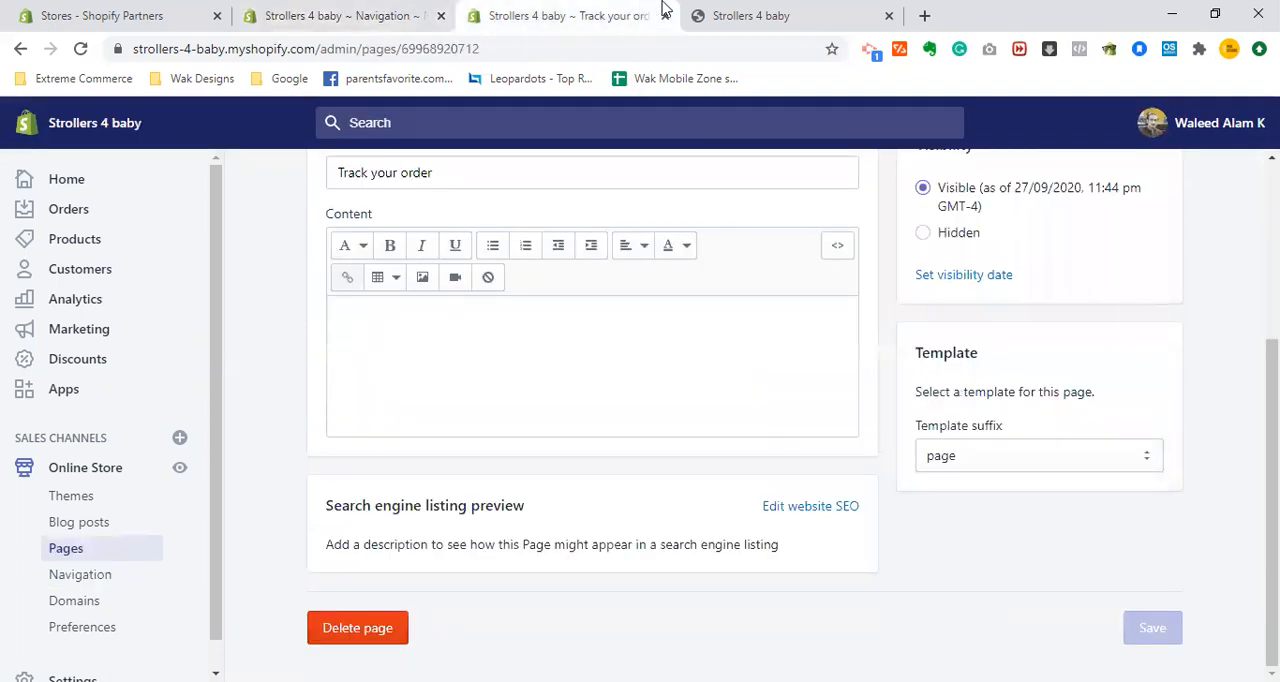
pyautogui.click(664, 15)
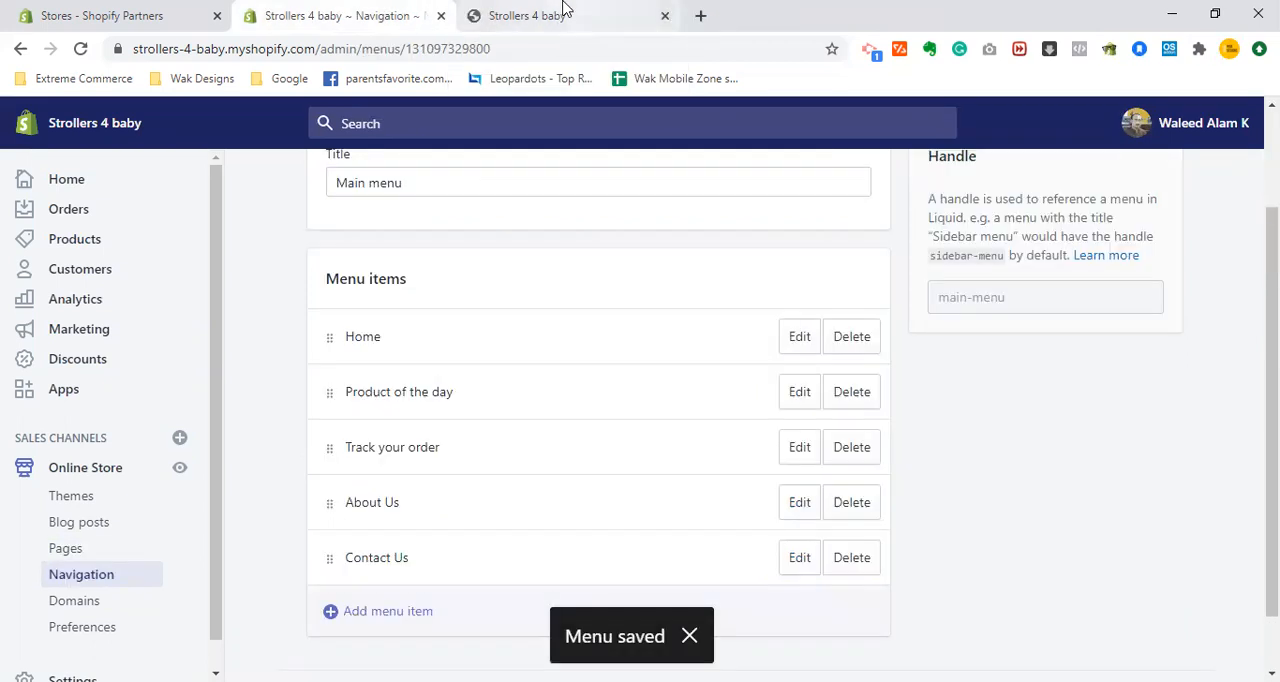
pyautogui.click(563, 10)
pyautogui.click(569, 41)
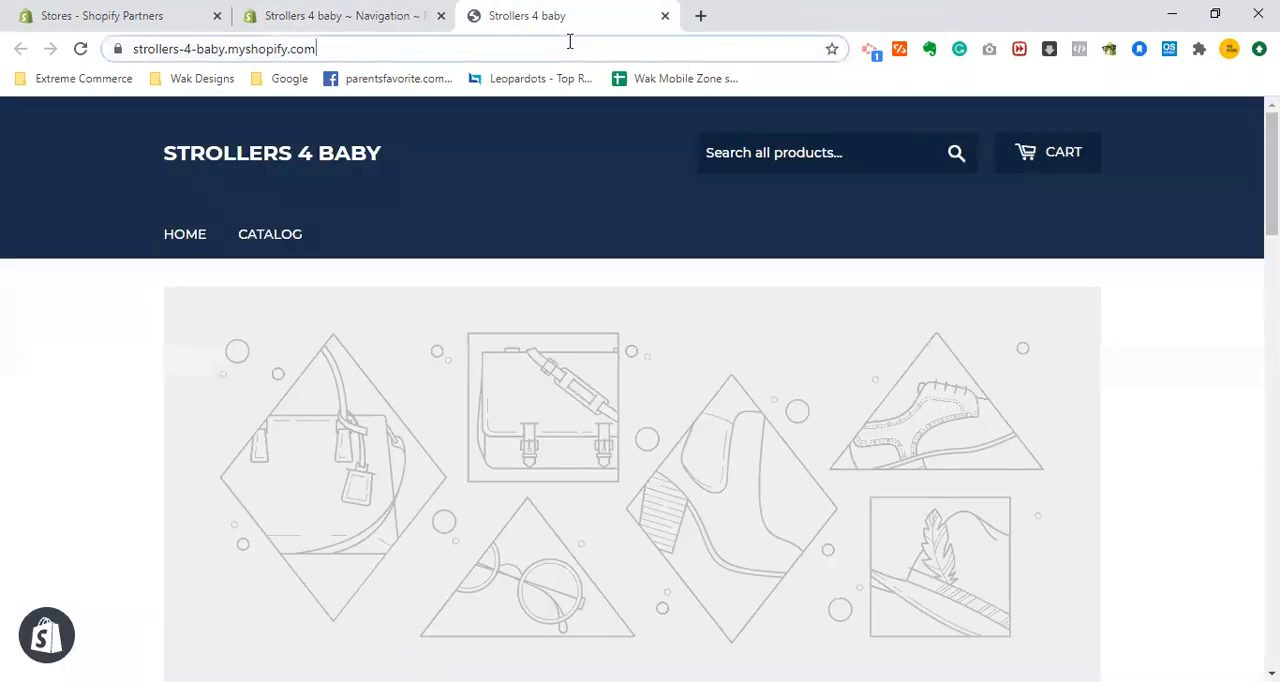
pyautogui.press('Return')
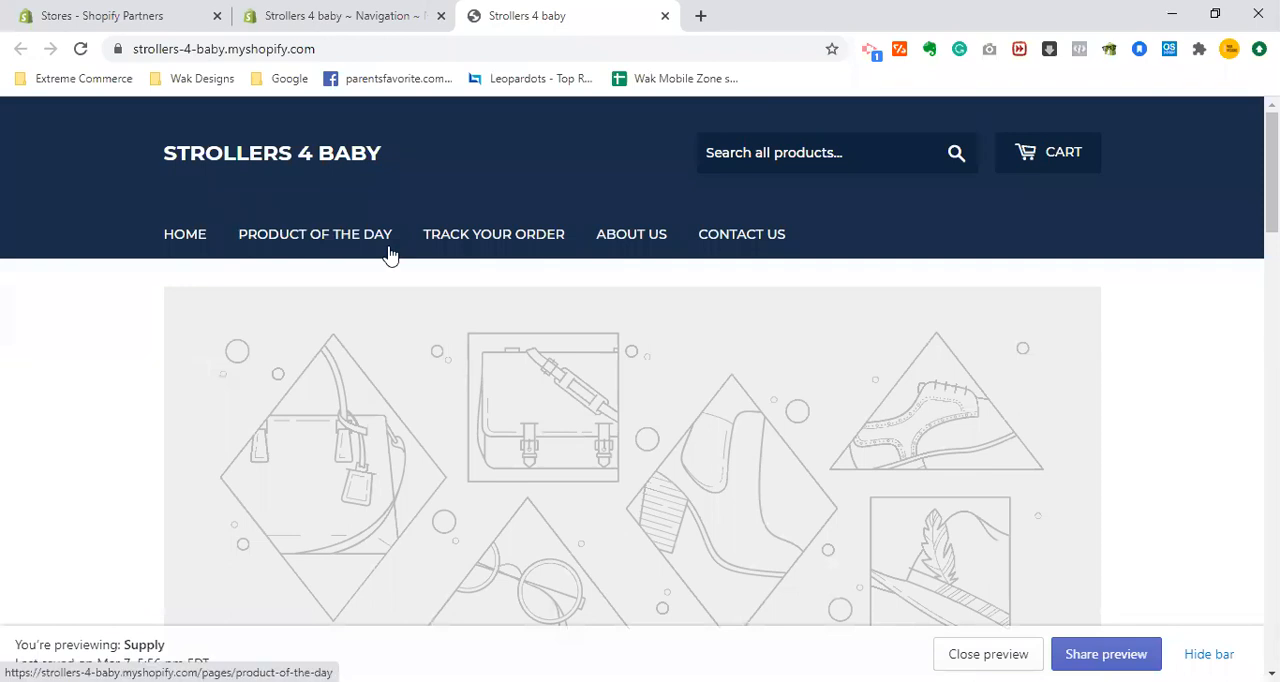
# - View the list of store menus in the admin's Navigation section and return to the storefront home page
pyautogui.click(381, 10)
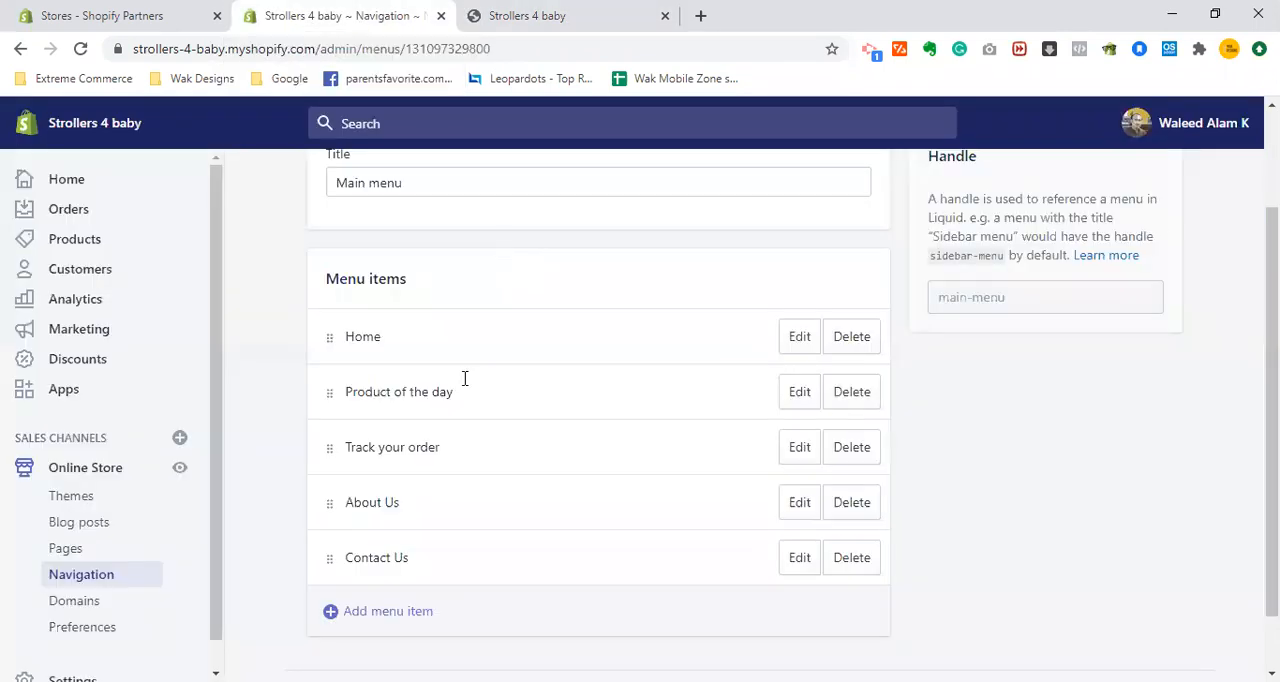
pyautogui.click(82, 580)
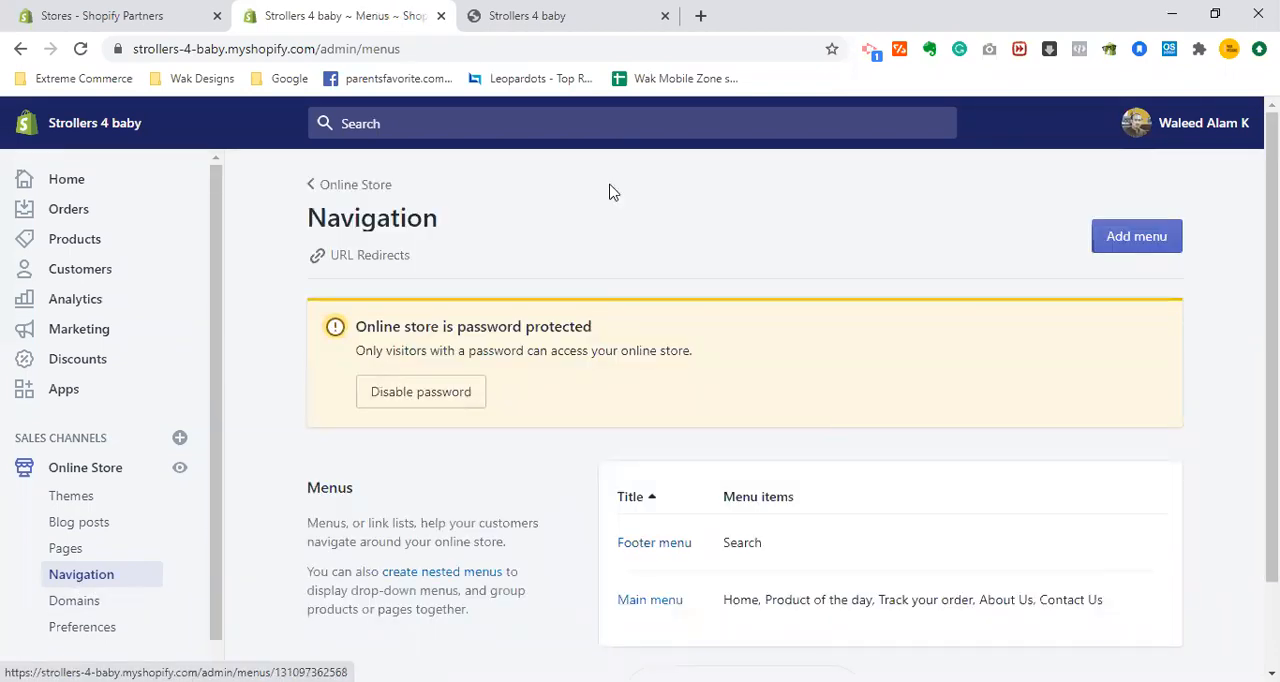
pyautogui.hotkey('ctrl', 'Tab')
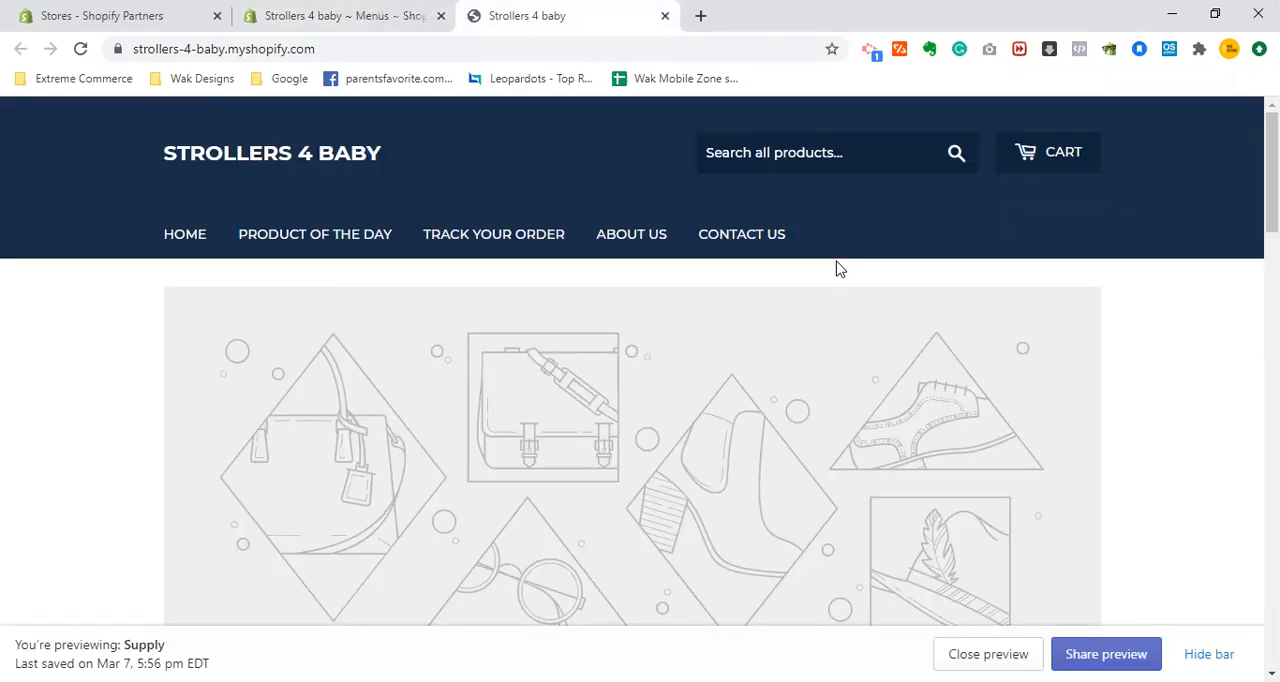
# - Compare the storefront's footer with the Footer menu's Search item, hiding the theme preview bar on the storefront
pyautogui.scroll(-15, 704, 480)
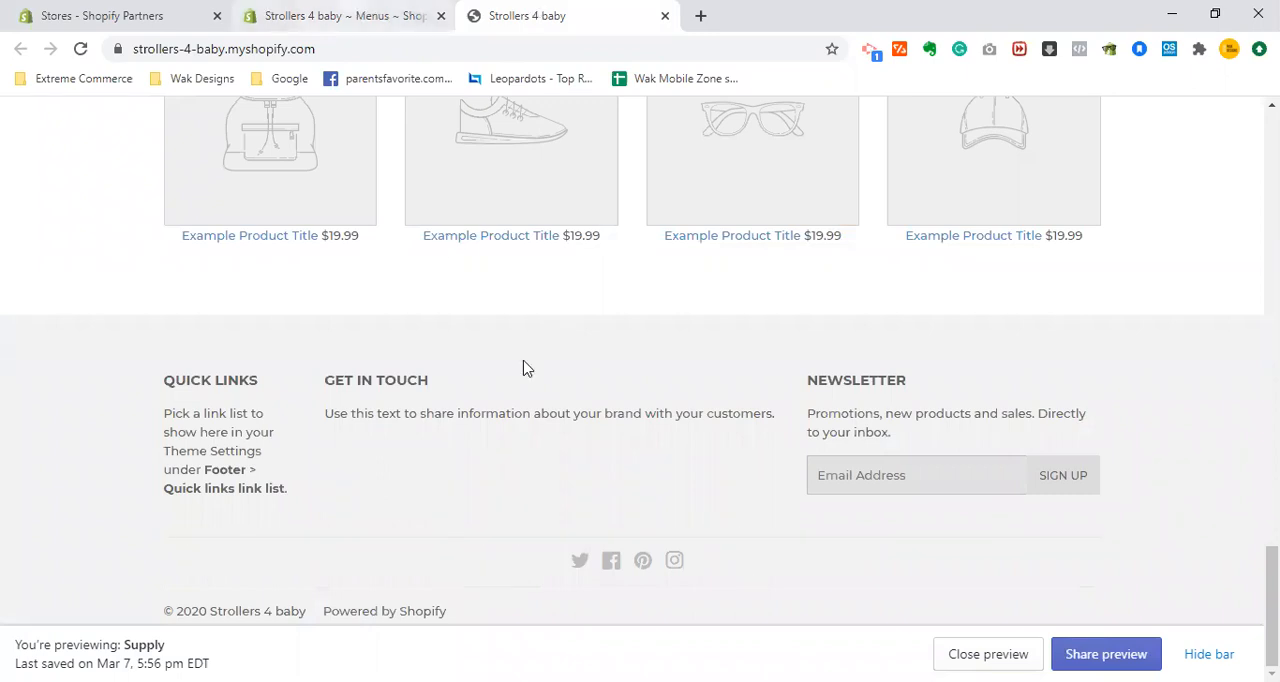
pyautogui.hotkey('ctrl', 'shift', 'Tab')
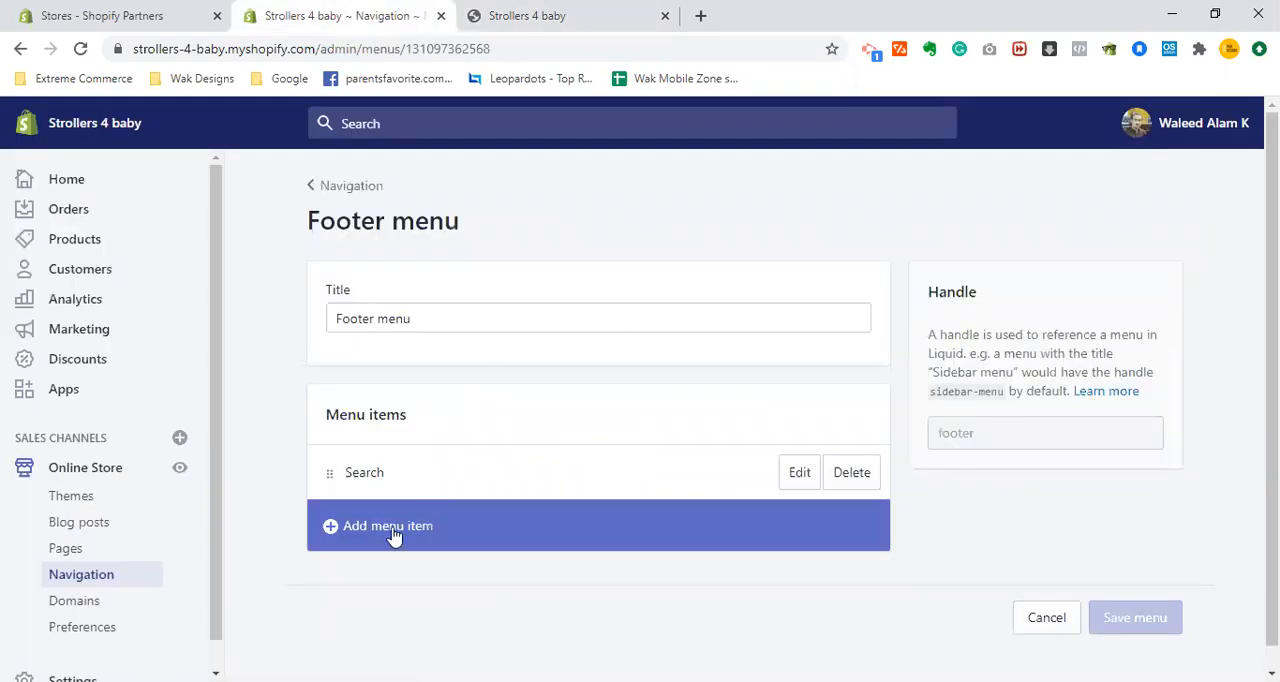
pyautogui.click(799, 471)
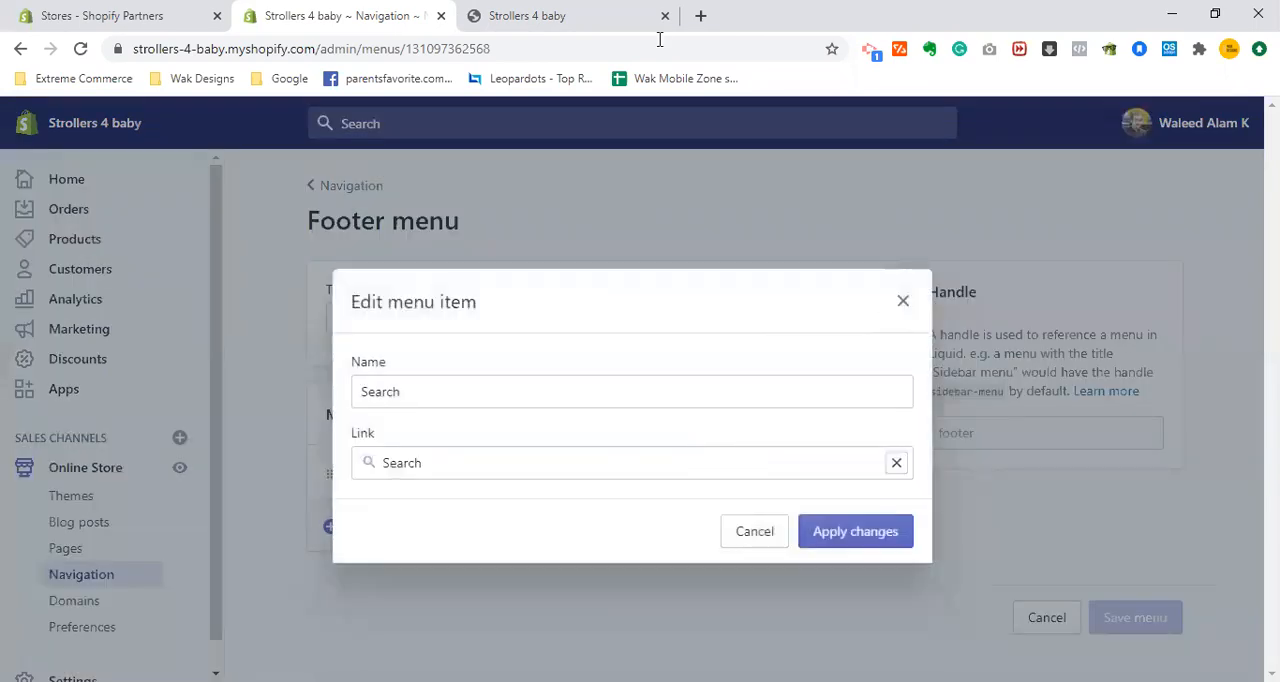
pyautogui.click(574, 8)
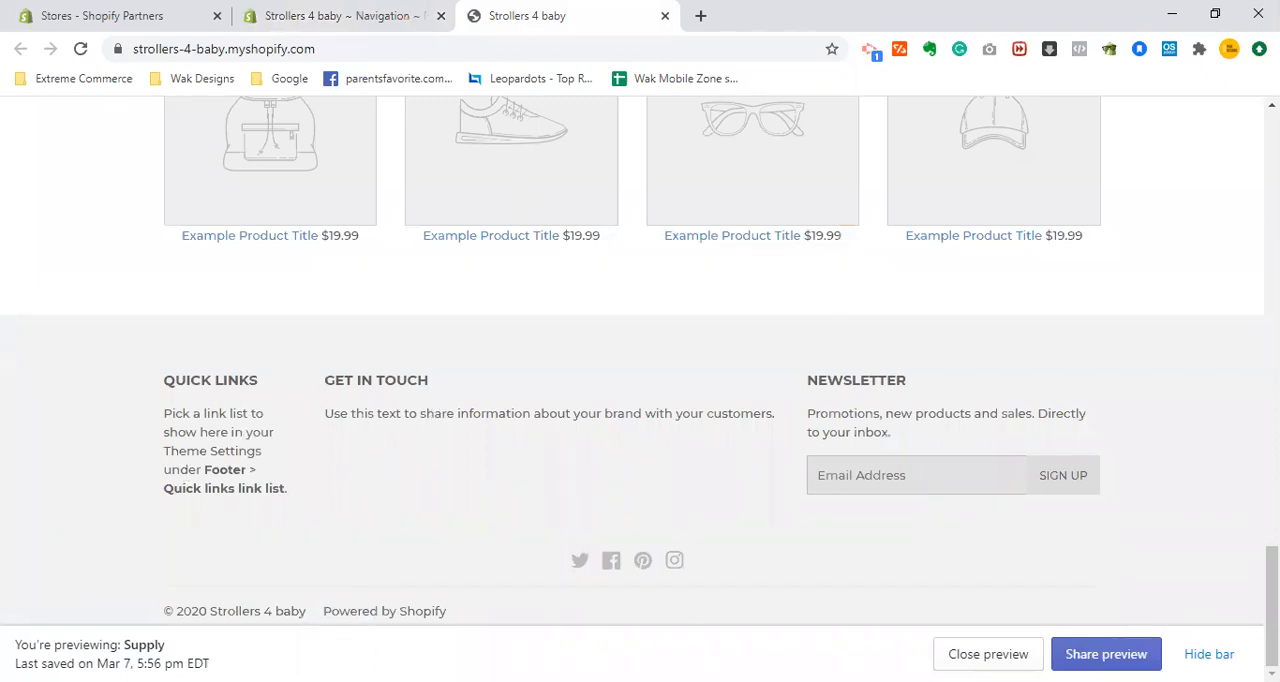
pyautogui.click(1209, 654)
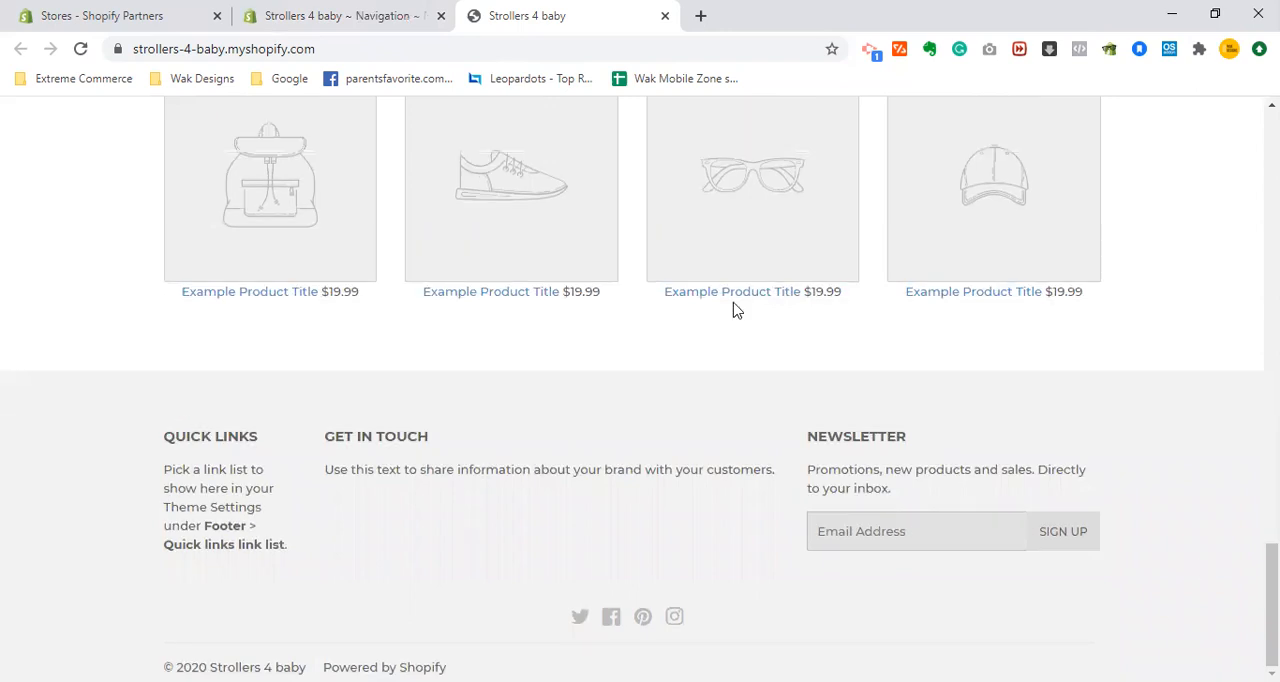
pyautogui.hotkey('ctrl', 'shift', 'Tab')
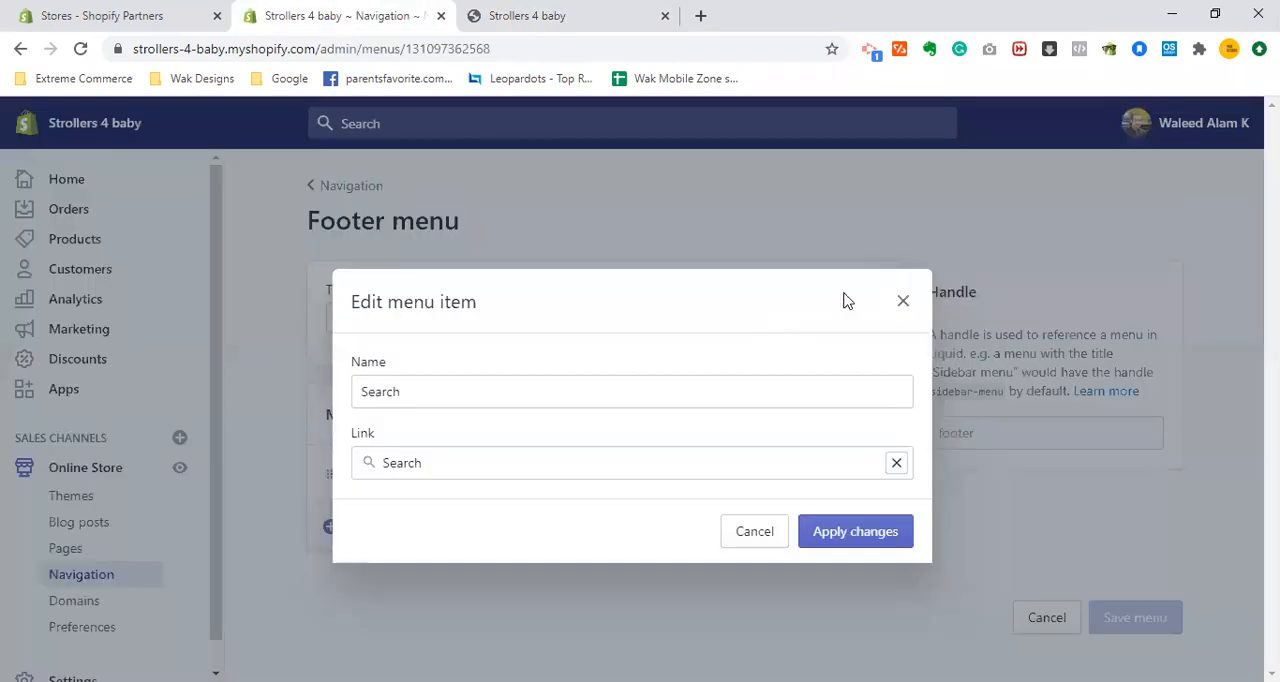
pyautogui.click(906, 303)
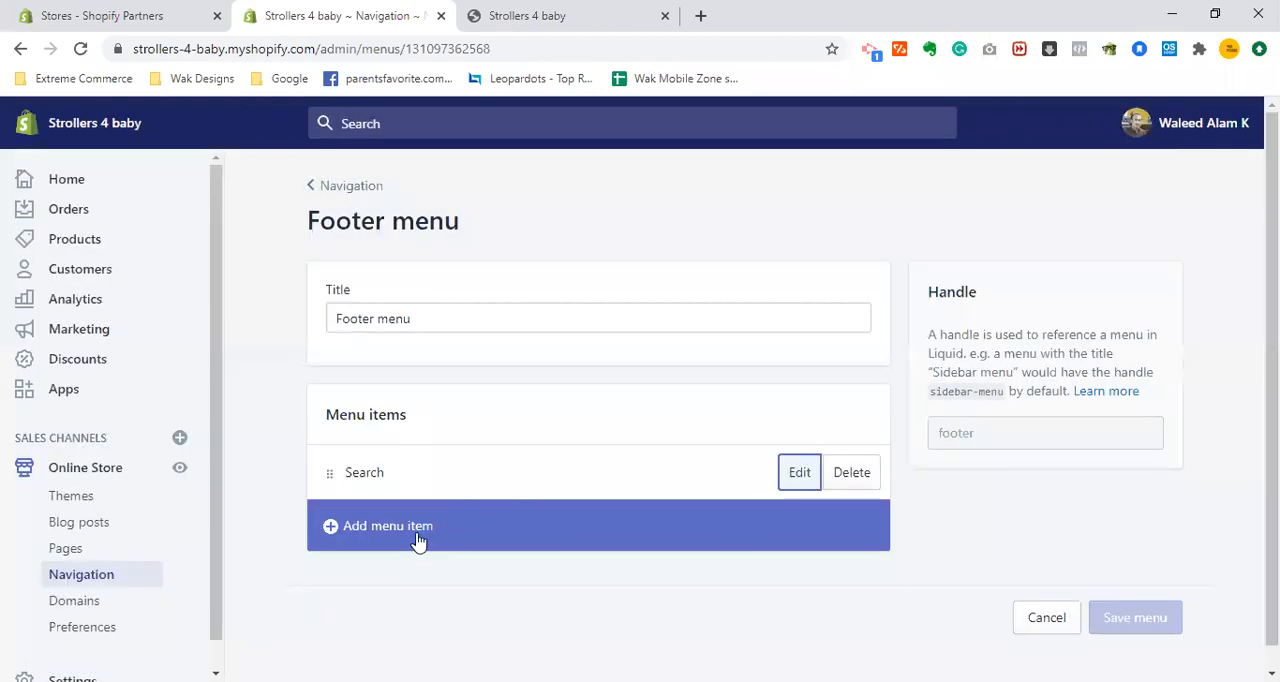
pyautogui.click(416, 538)
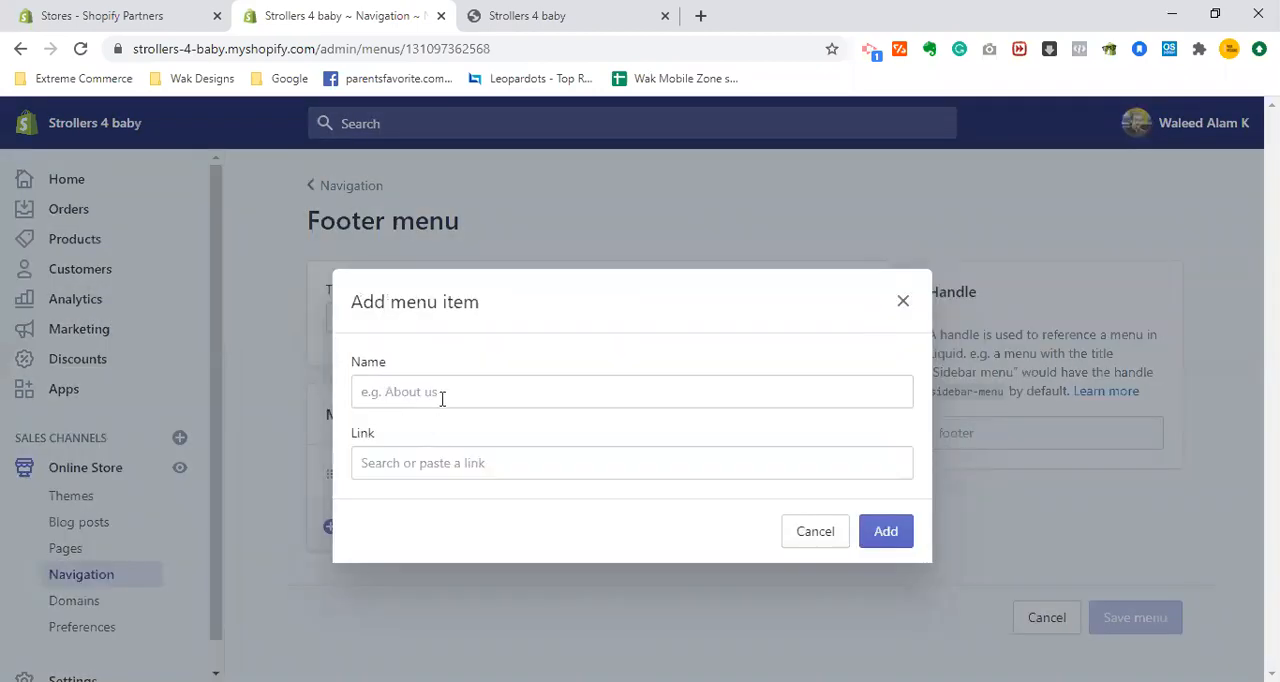
pyautogui.click(442, 398)
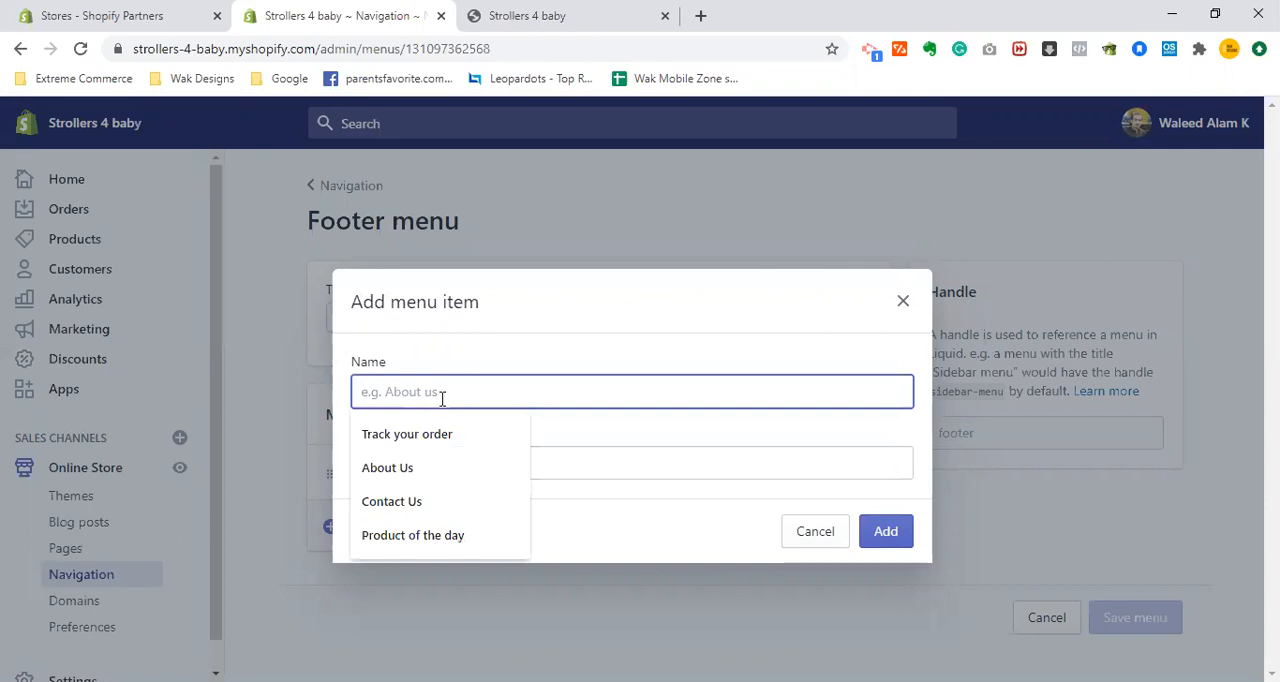
pyautogui.click(903, 302)
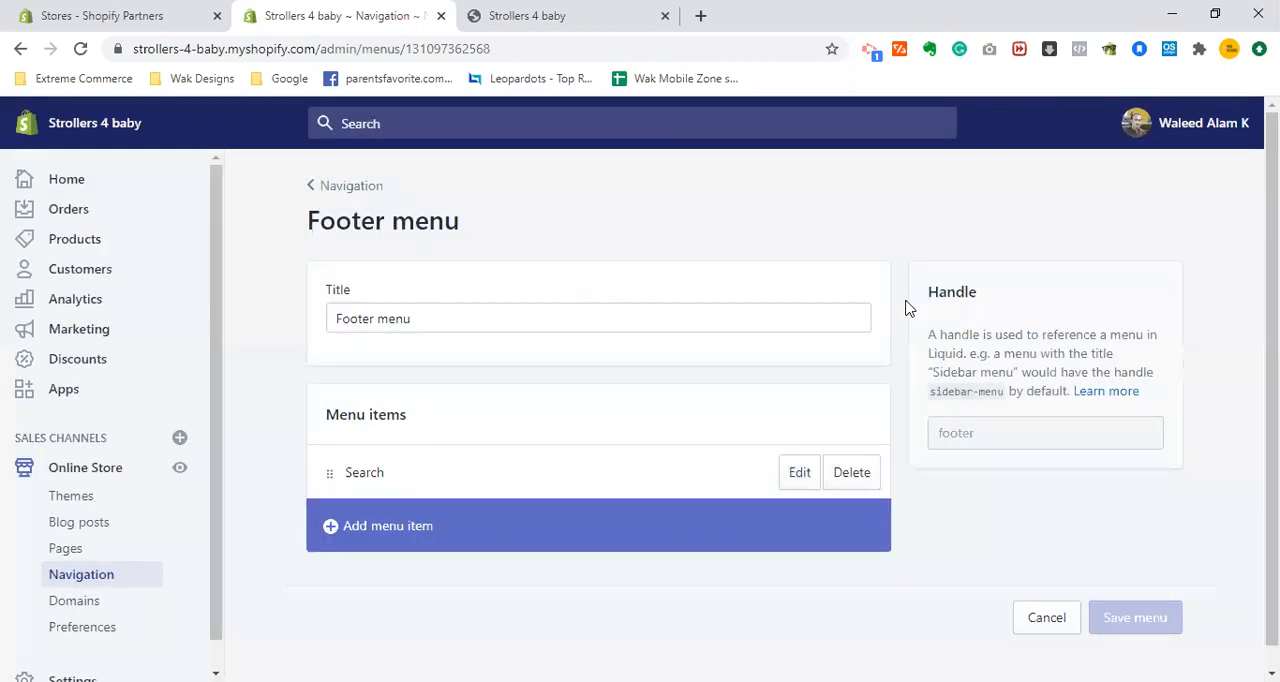
# - Check the storefront's header once more and open the current Supply theme for customization
pyautogui.click(557, 12)
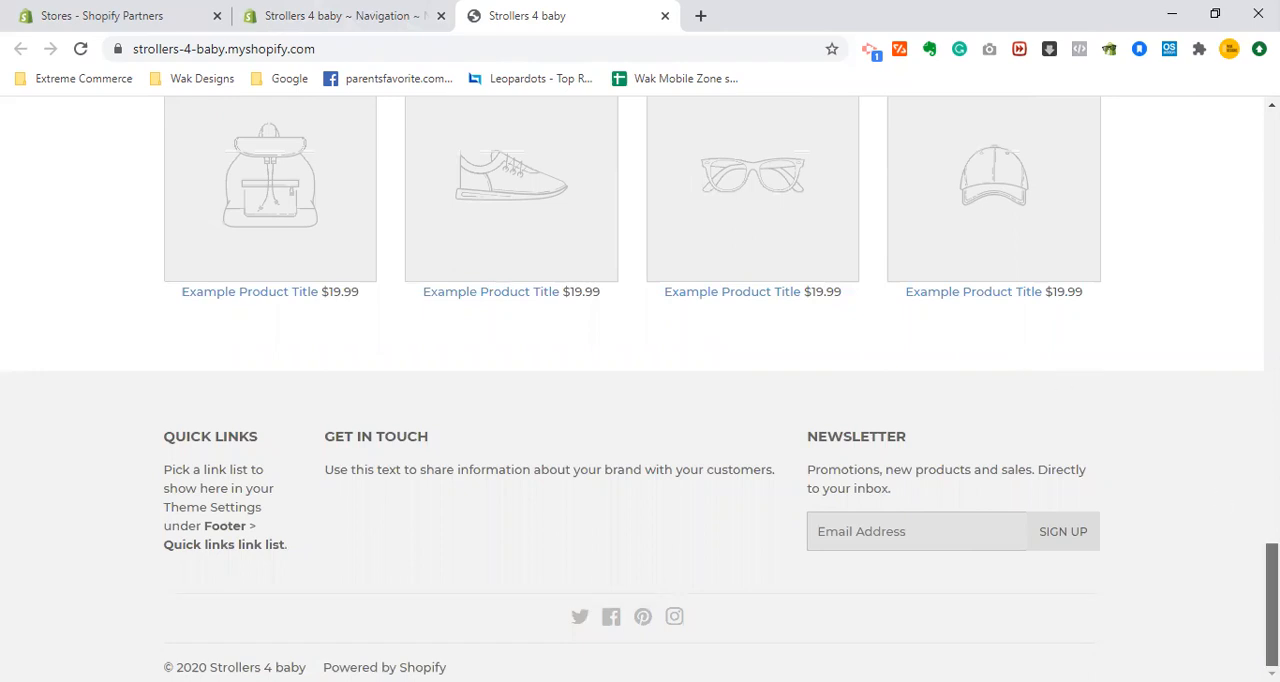
pyautogui.moveTo(1272, 600); pyautogui.dragTo(1272, 170)
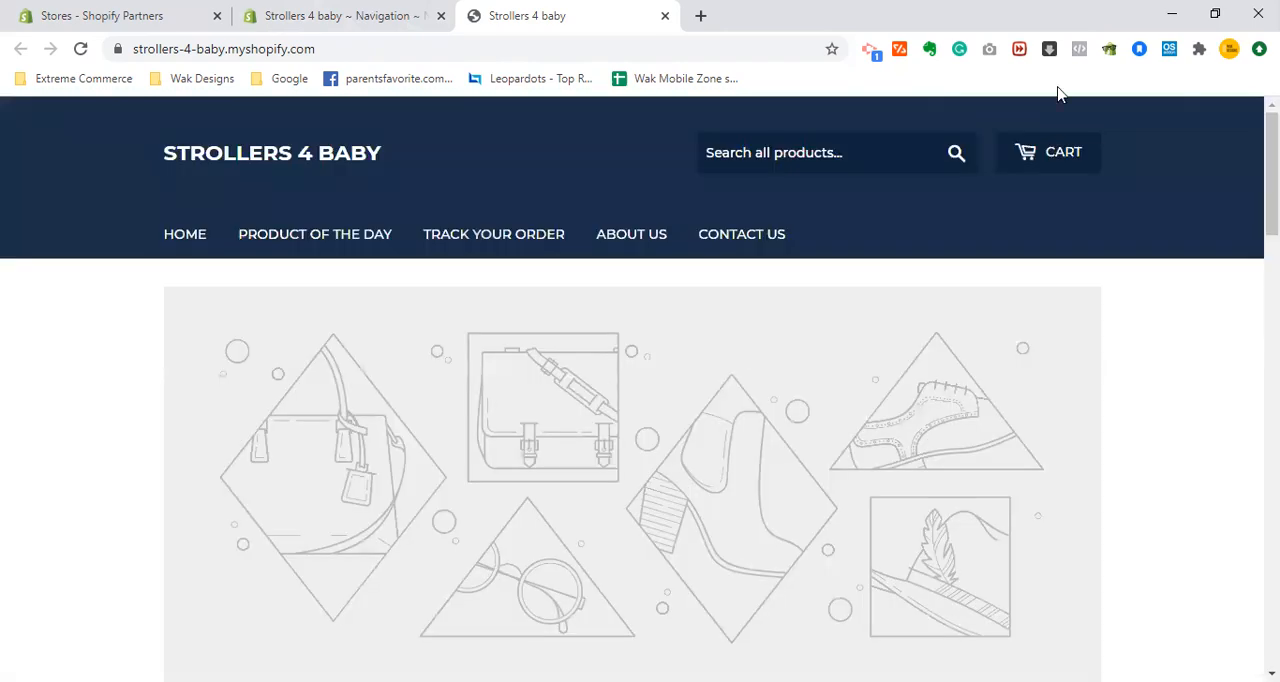
pyautogui.click(388, 12)
pyautogui.click(88, 468)
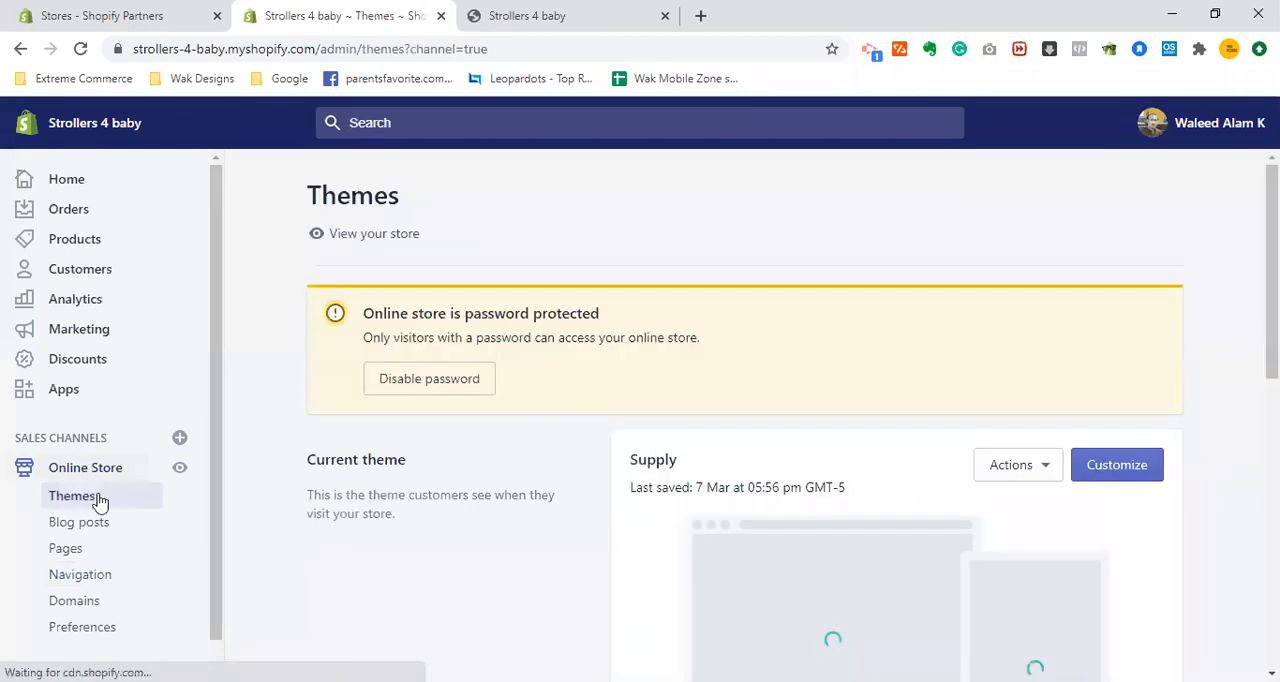
pyautogui.click(1108, 477)
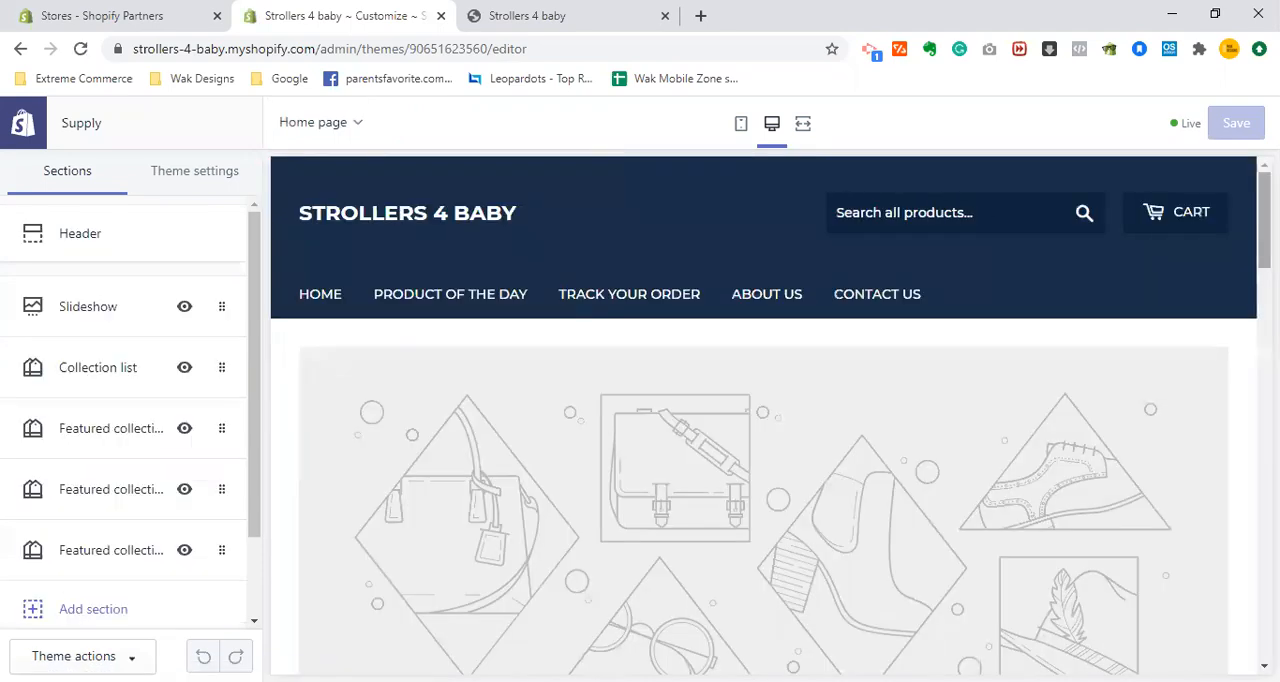
# - Open the home page's Footer section settings and look through its content blocks
pyautogui.moveTo(1265, 220); pyautogui.dragTo(1265, 422)
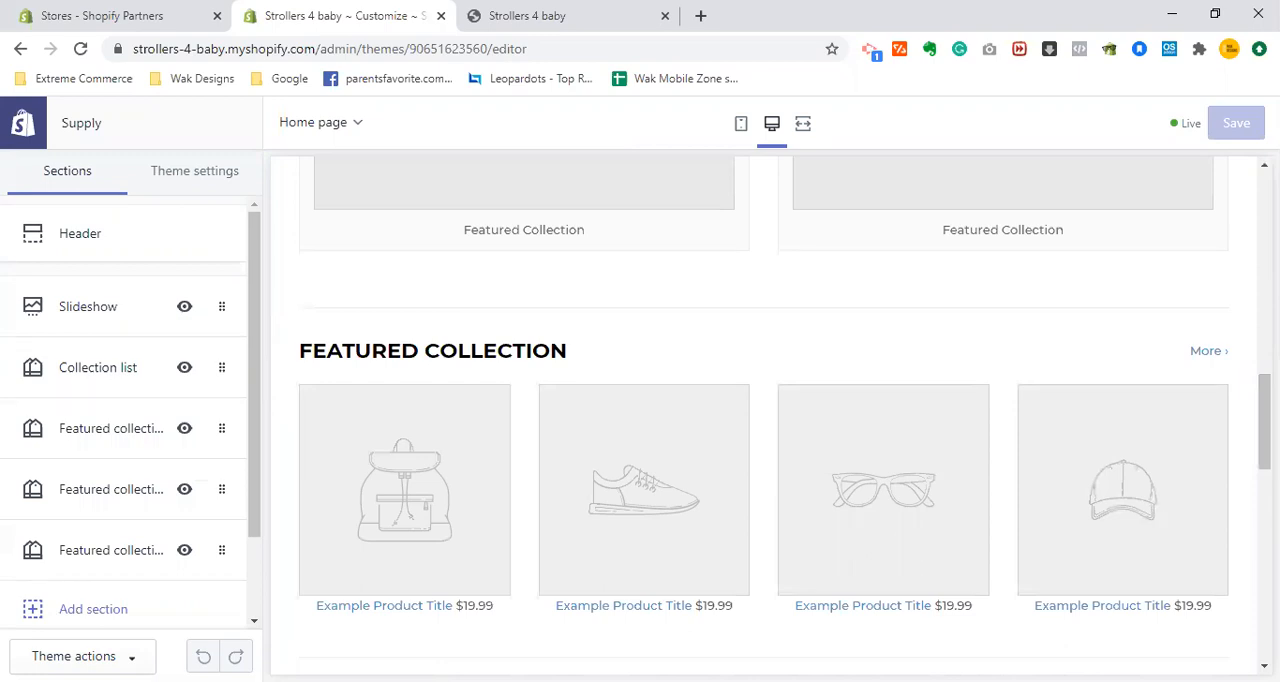
pyautogui.scroll(-3, 485, 575)
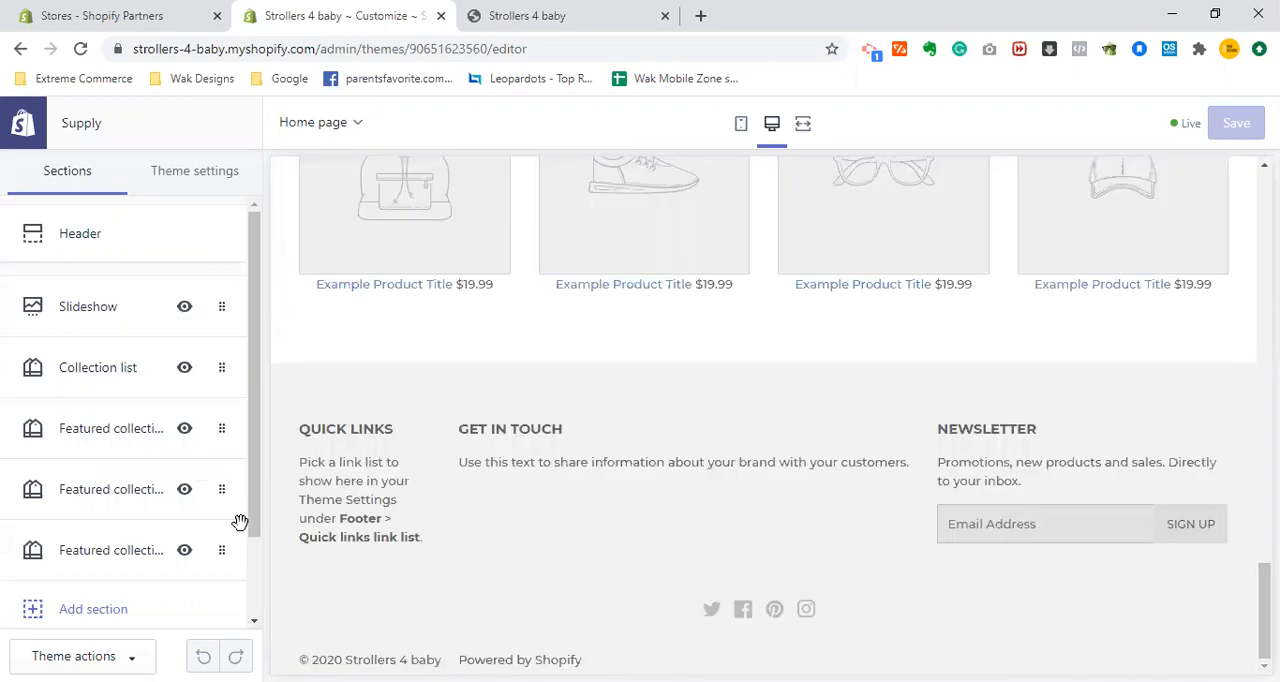
pyautogui.scroll(-2, 246, 551)
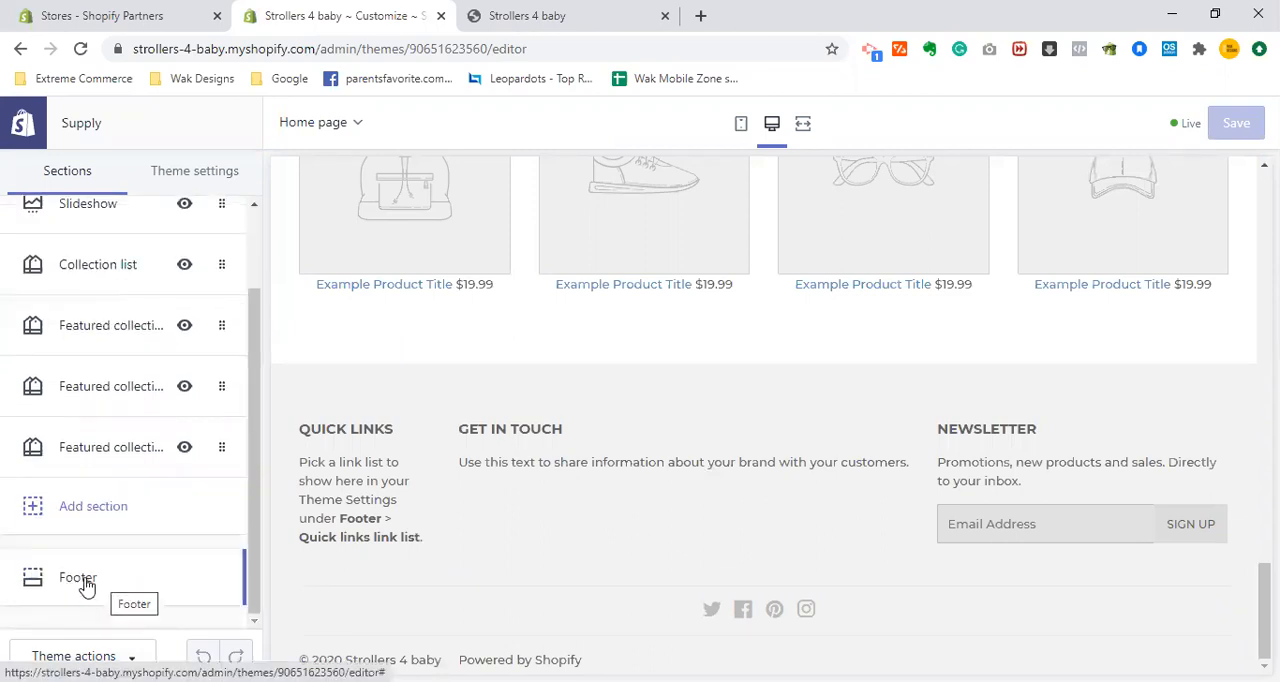
pyautogui.click(110, 555)
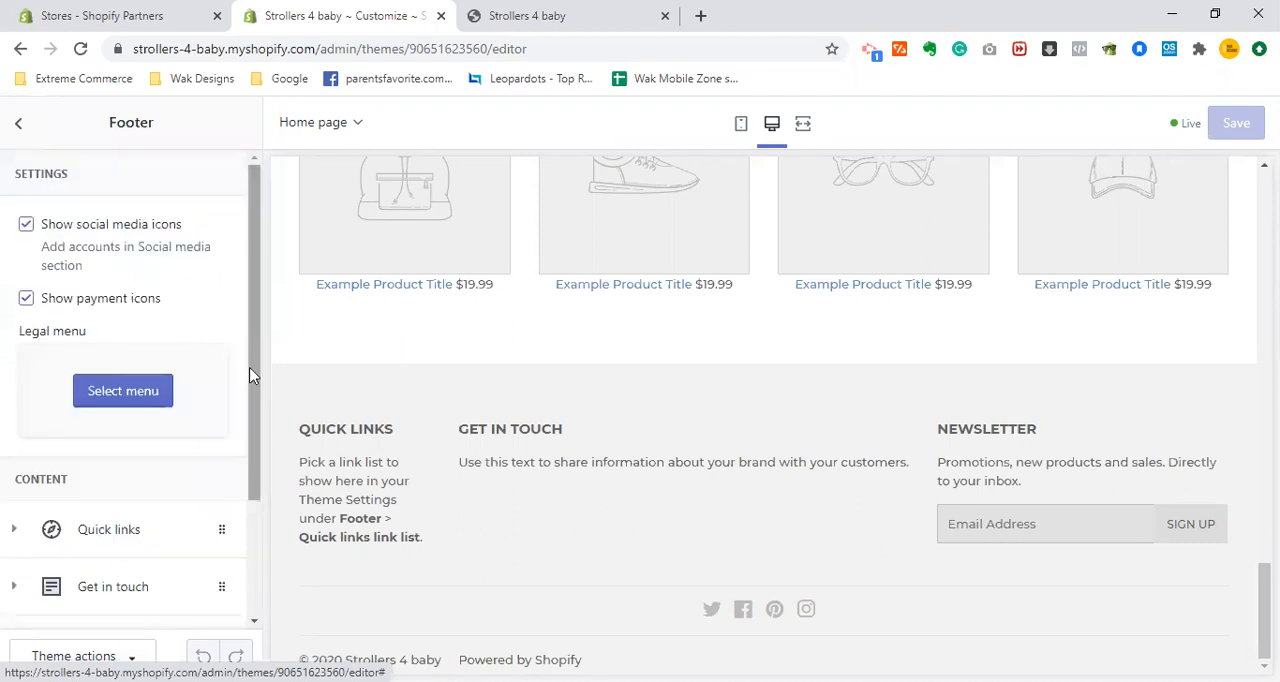
pyautogui.scroll(-2, 253, 478)
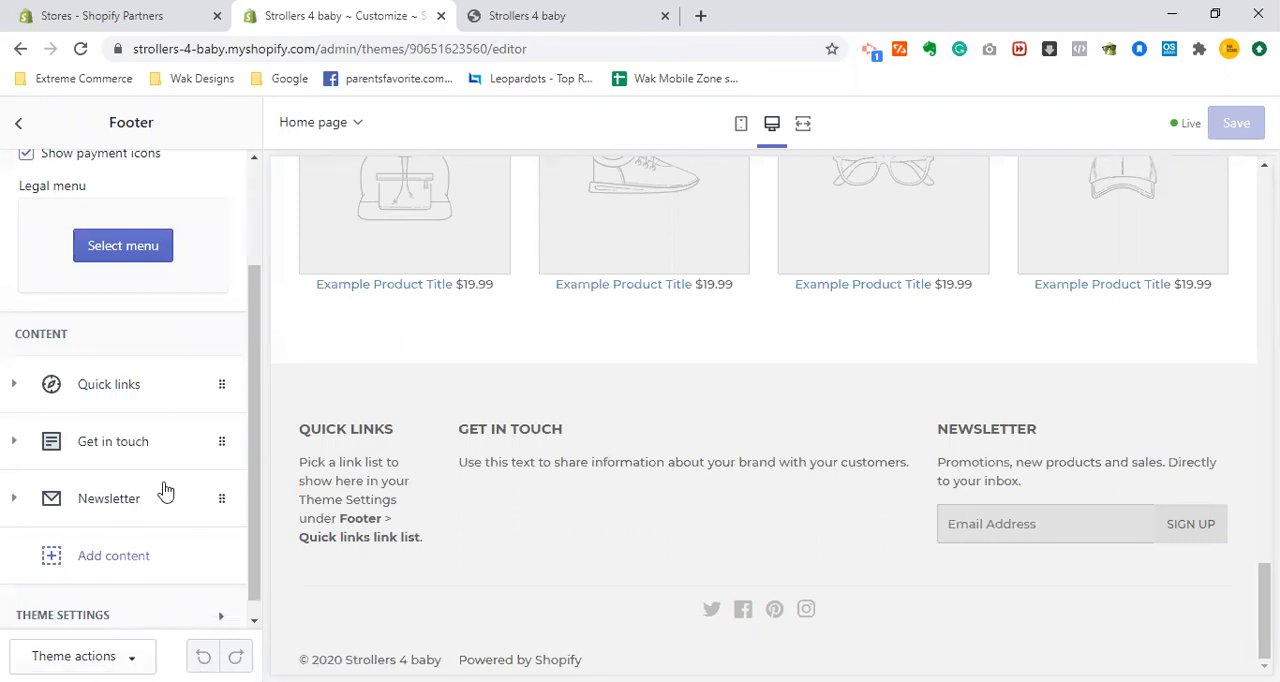
# - Change the heading of the footer's Newsletter block to "Keep in touch" and collapse the block
pyautogui.click(13, 500)
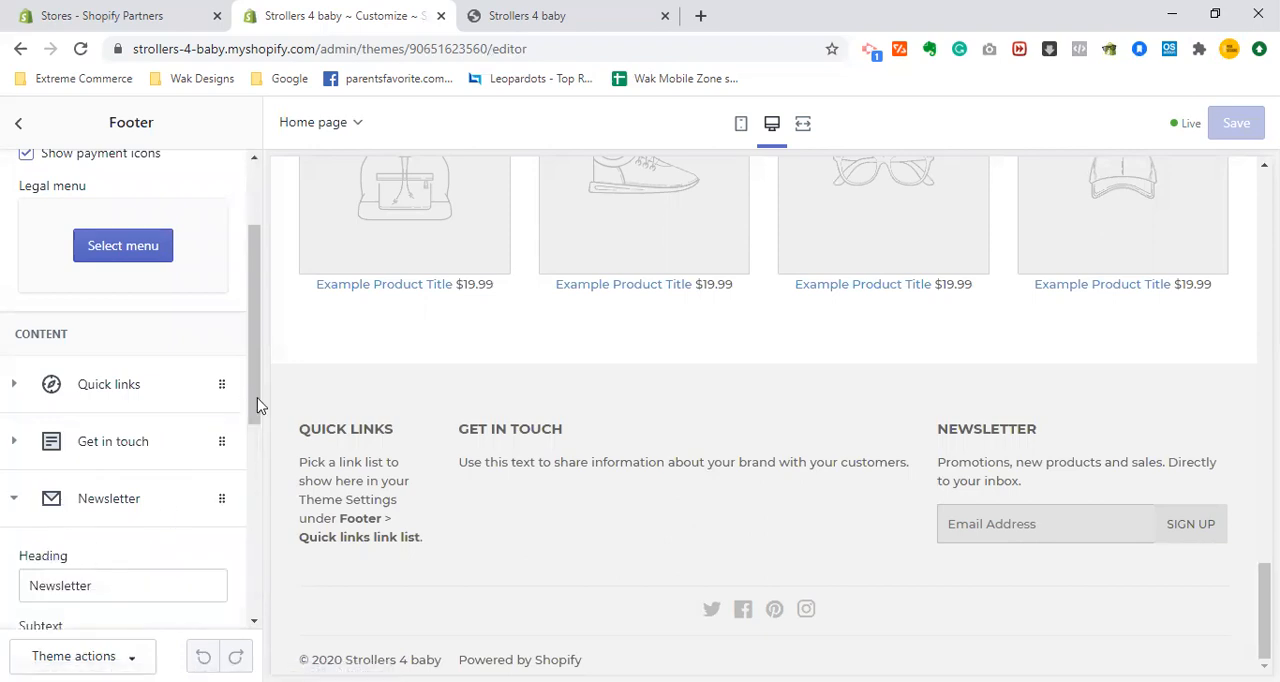
pyautogui.scroll(-1, 258, 445)
pyautogui.scroll(-1, 165, 488)
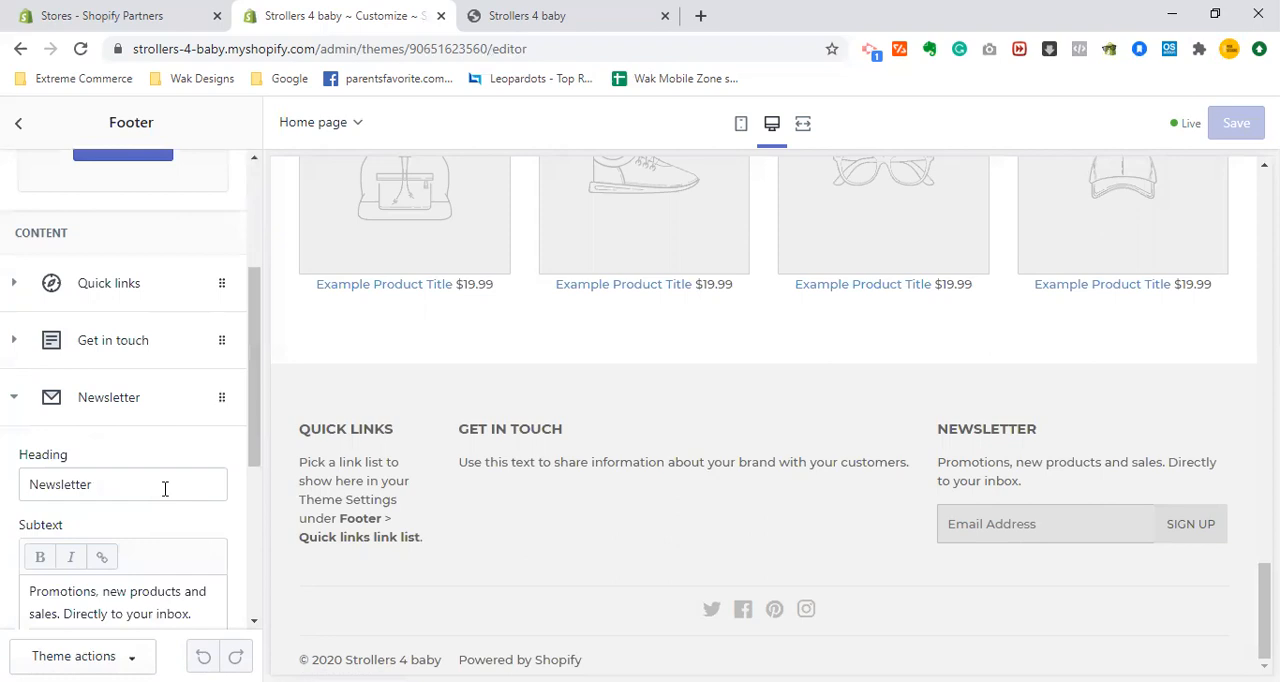
pyautogui.tripleClick(165, 488)
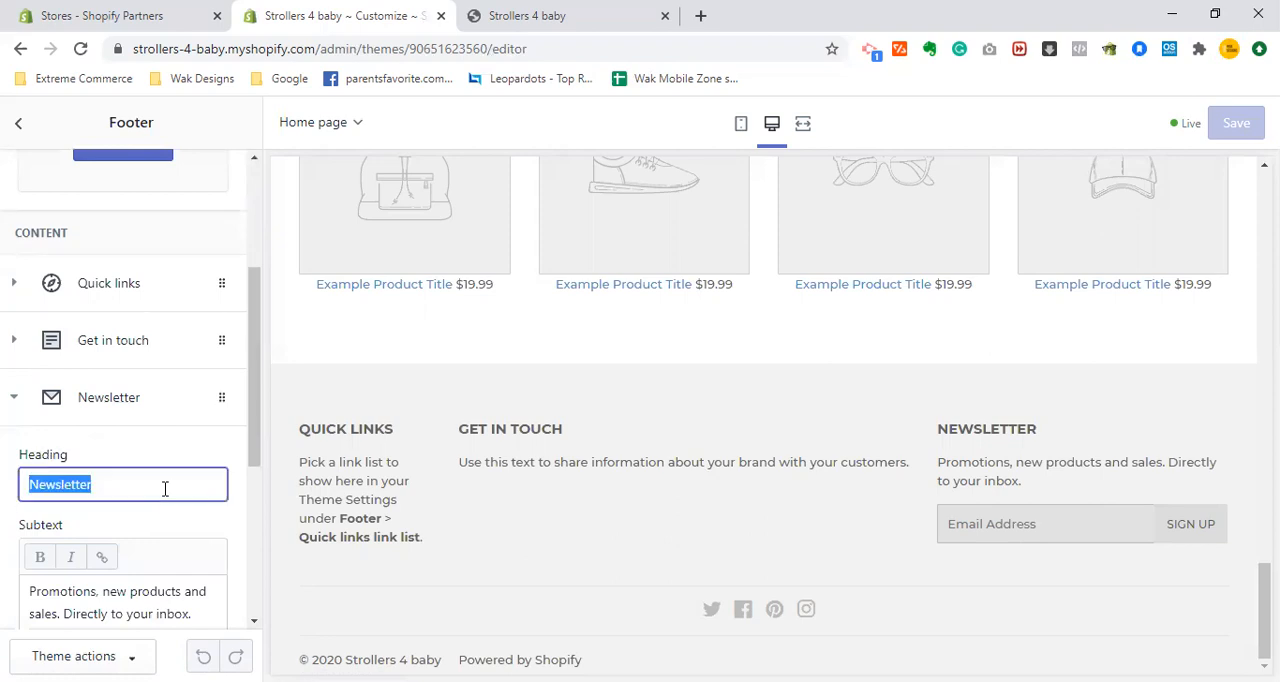
pyautogui.write('Kee')
pyautogui.press('BackSpace')
pyautogui.write('o')
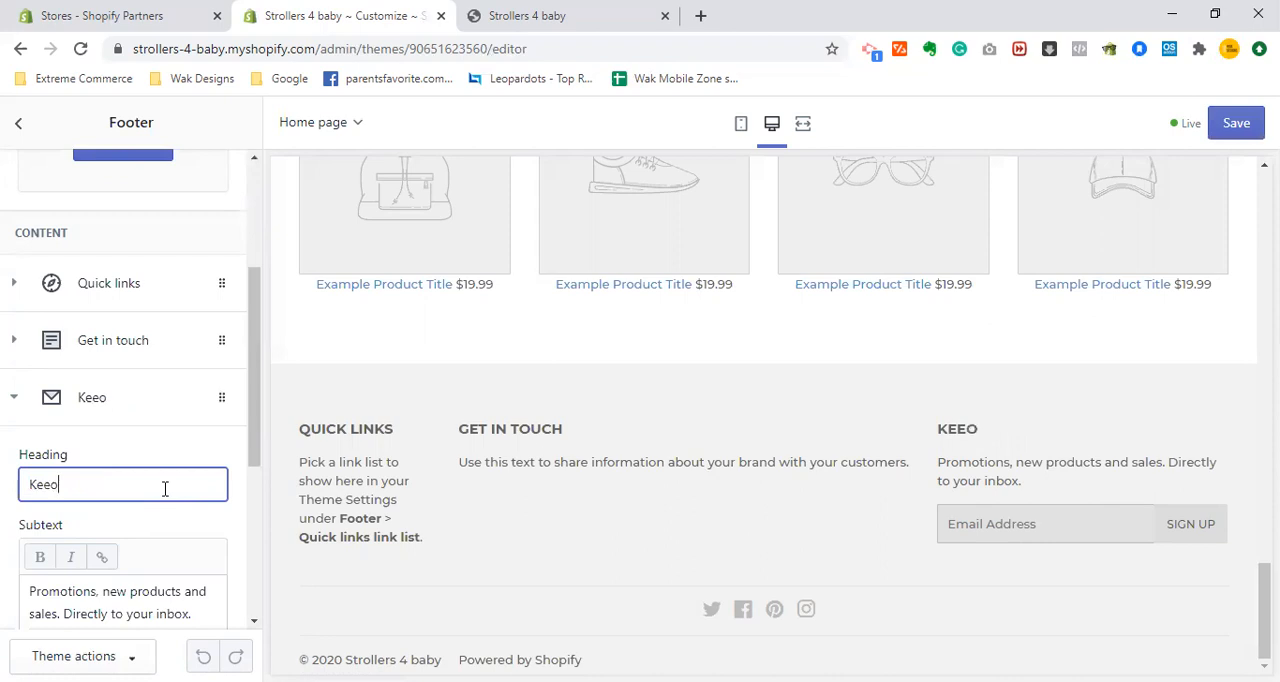
pyautogui.press('BackSpace')
pyautogui.write('p in touch')
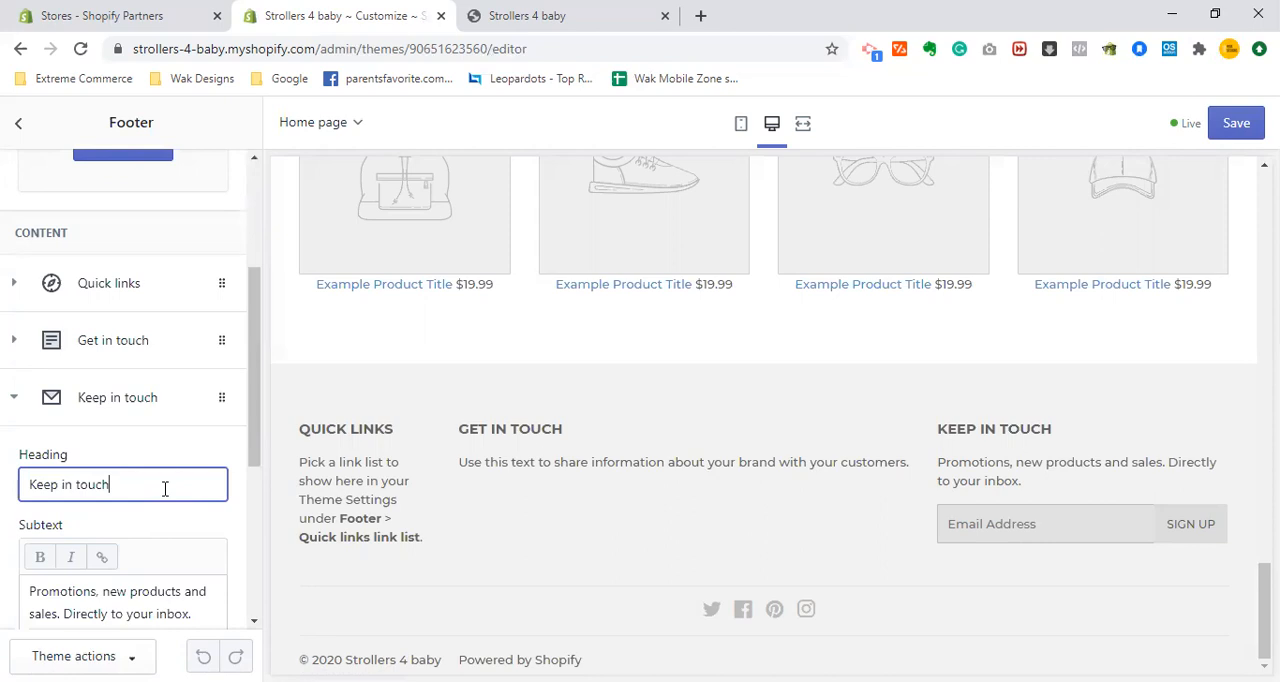
pyautogui.click(252, 458)
pyautogui.moveTo(252, 458); pyautogui.dragTo(240, 428)
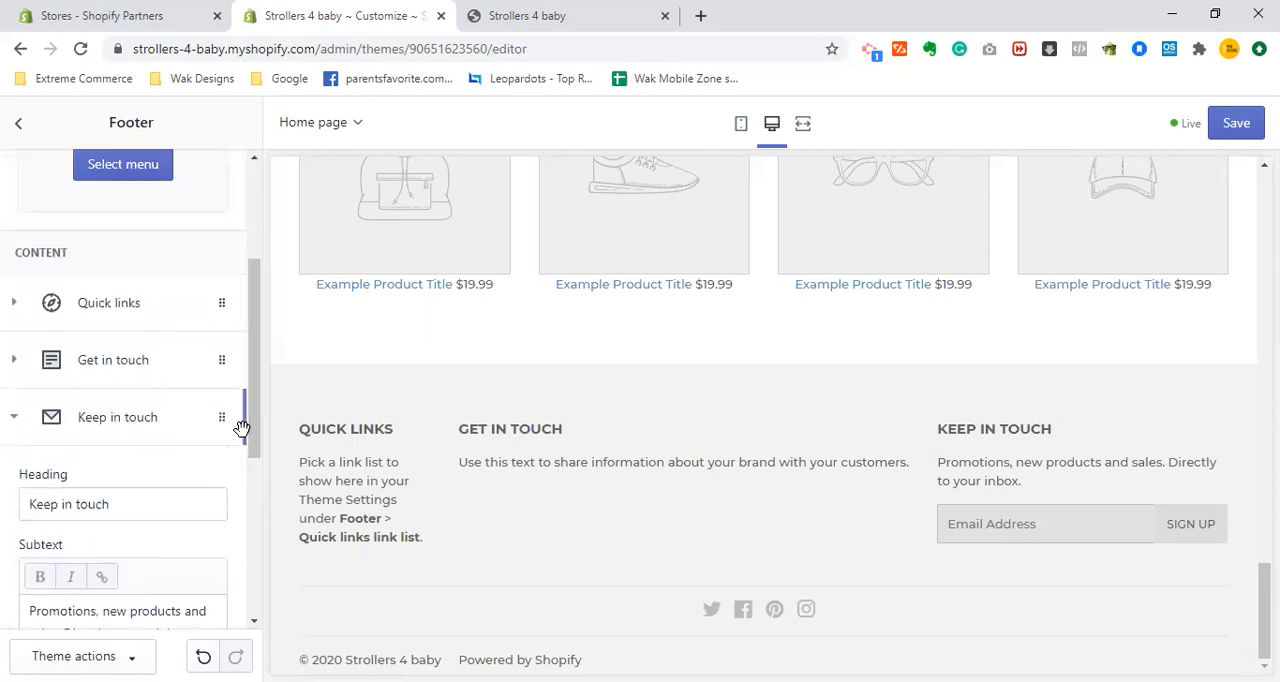
pyautogui.click(13, 417)
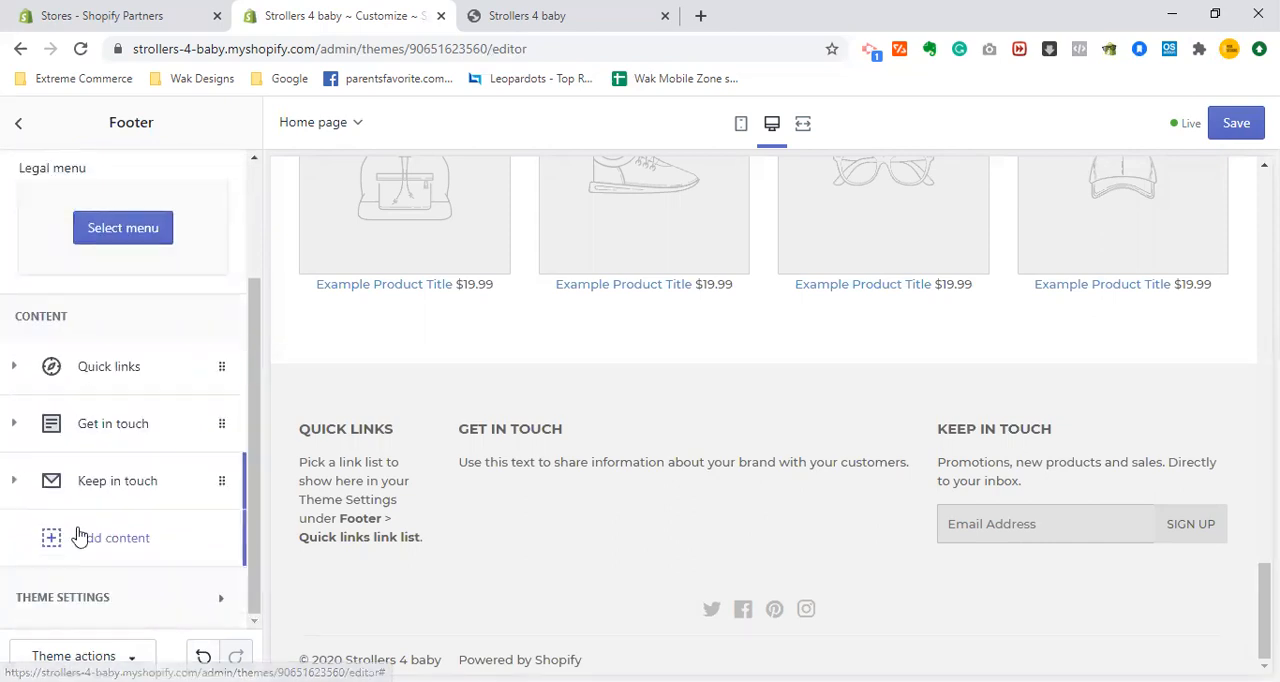
# - Assign the Footer menu to the footer's Quick links block and collapse the block
pyautogui.click(134, 546)
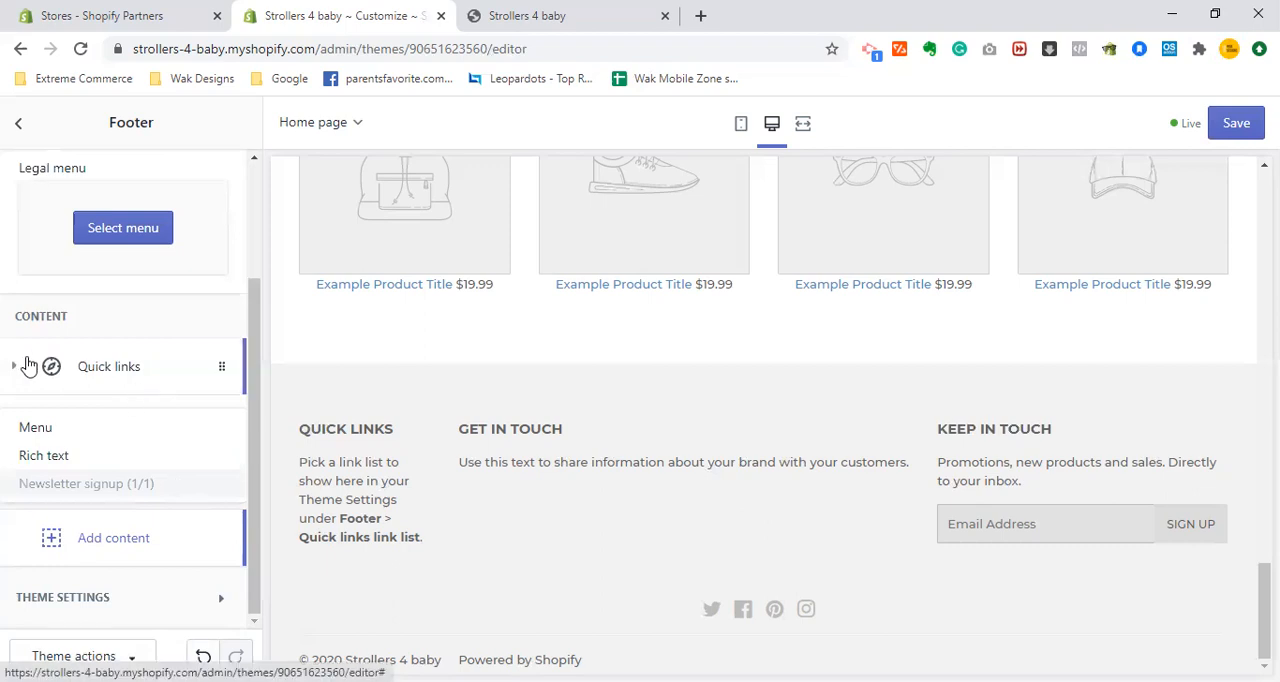
pyautogui.click(91, 369)
pyautogui.click(91, 369)
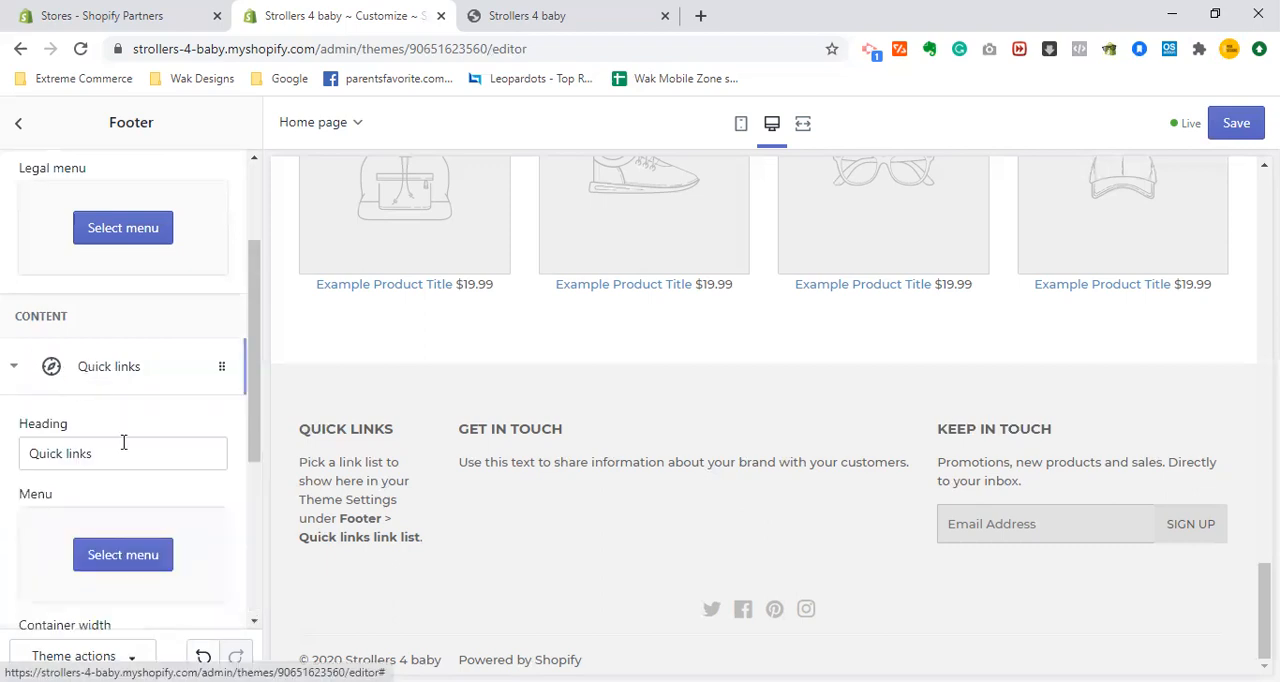
pyautogui.moveTo(257, 374); pyautogui.dragTo(254, 422)
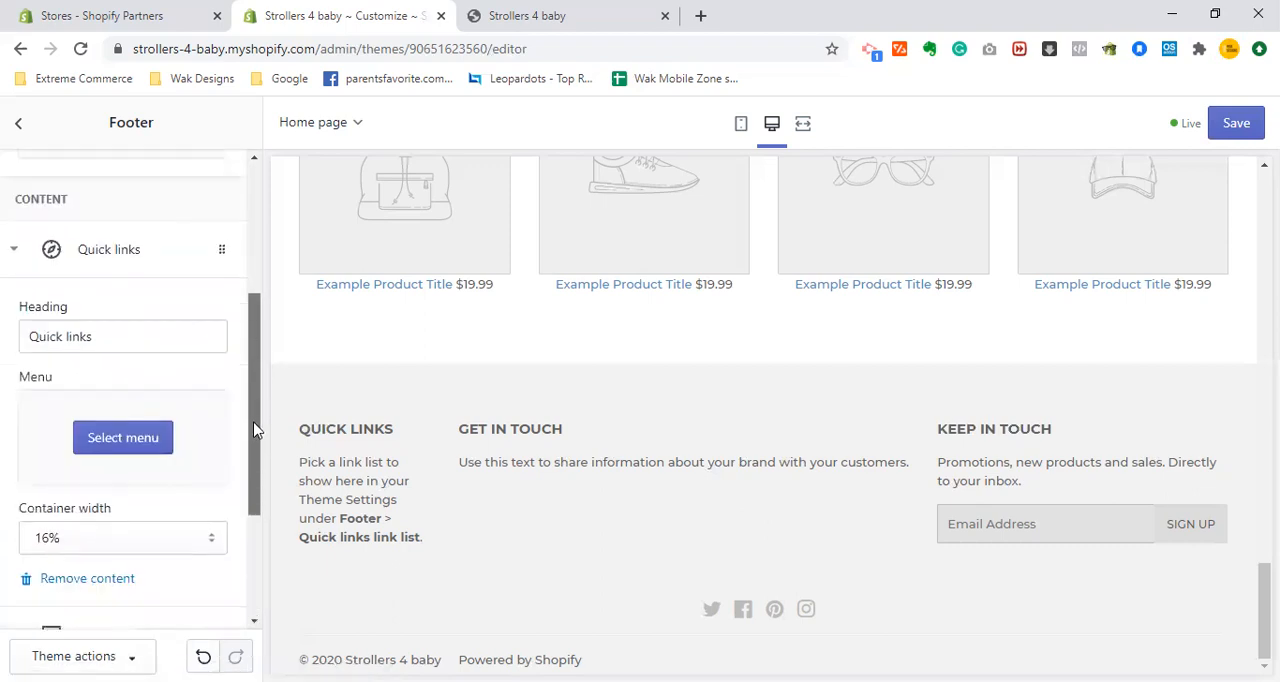
pyautogui.click(148, 442)
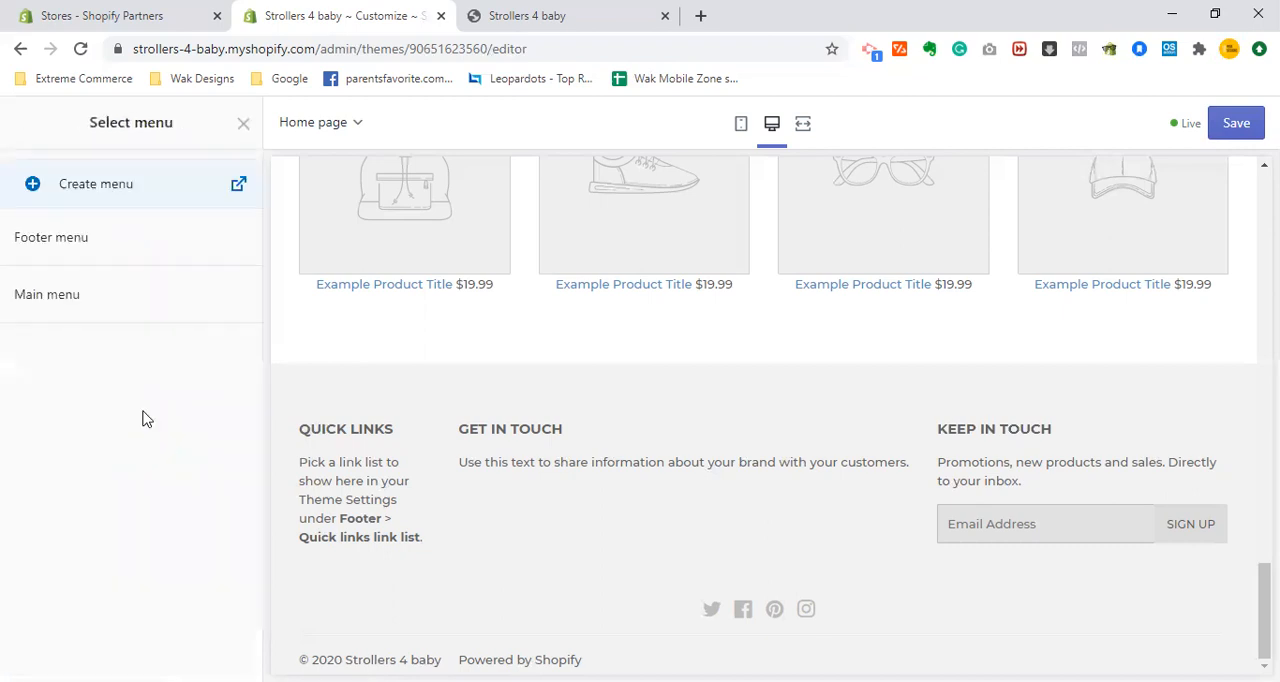
pyautogui.click(128, 251)
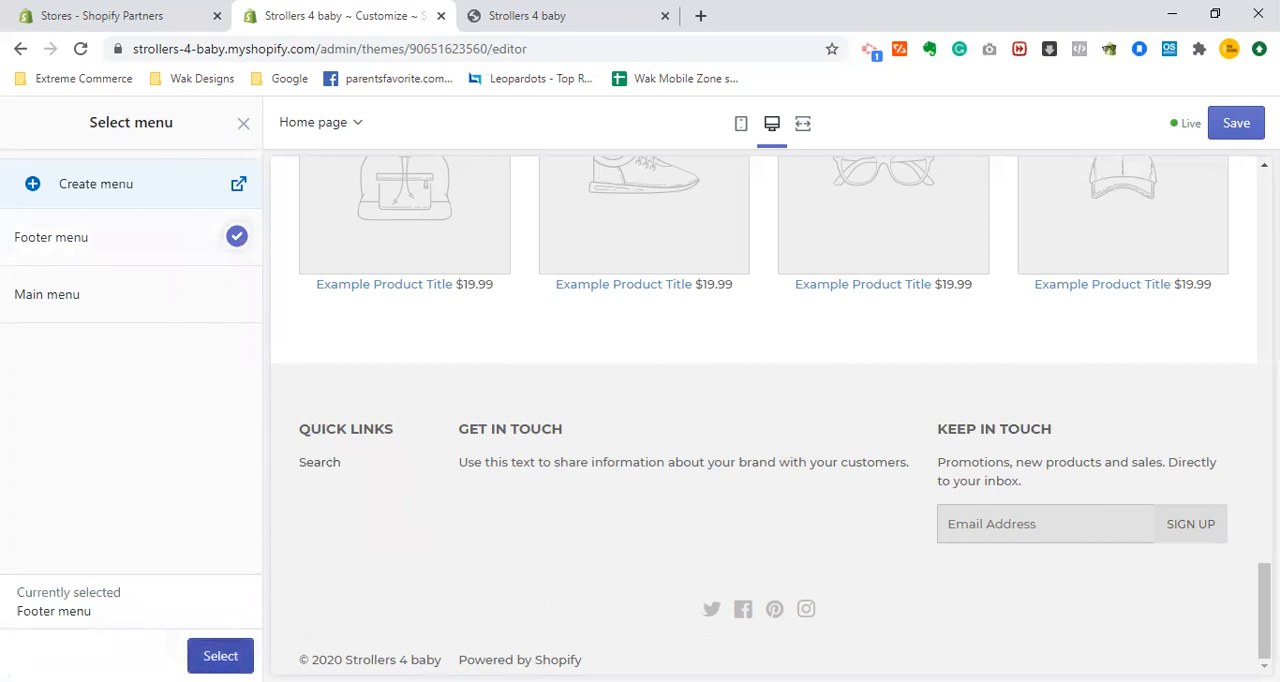
pyautogui.click(220, 655)
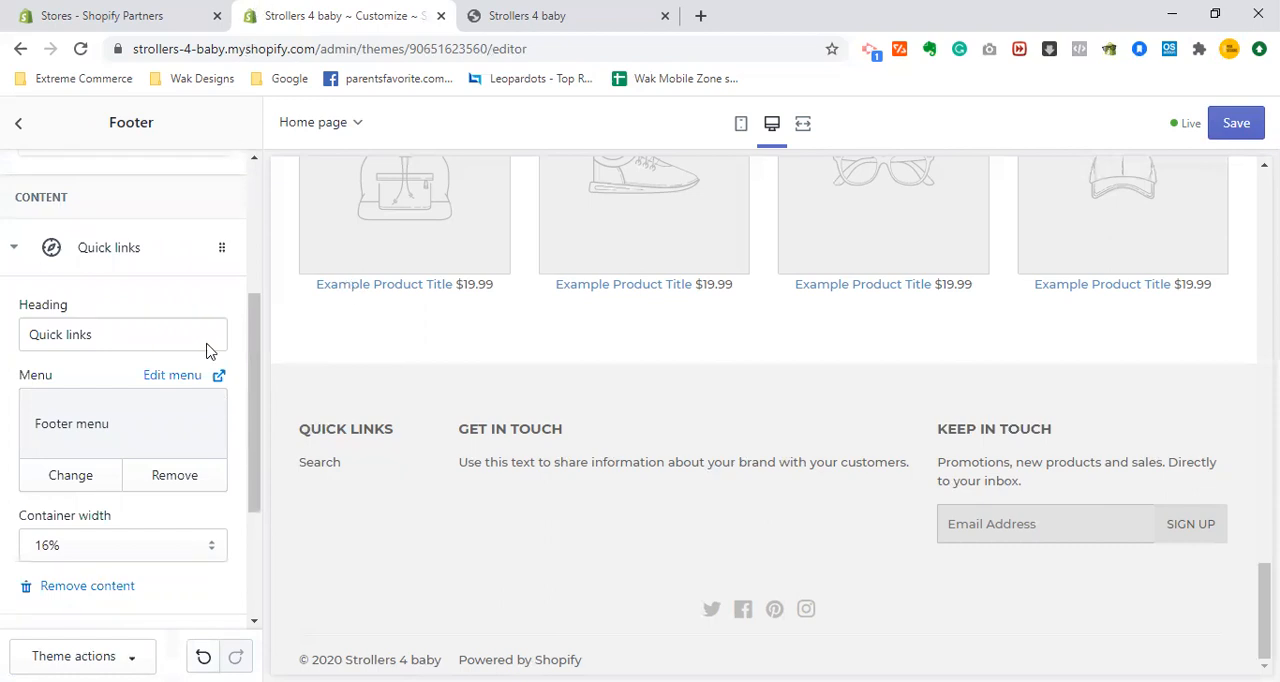
pyautogui.click(8, 266)
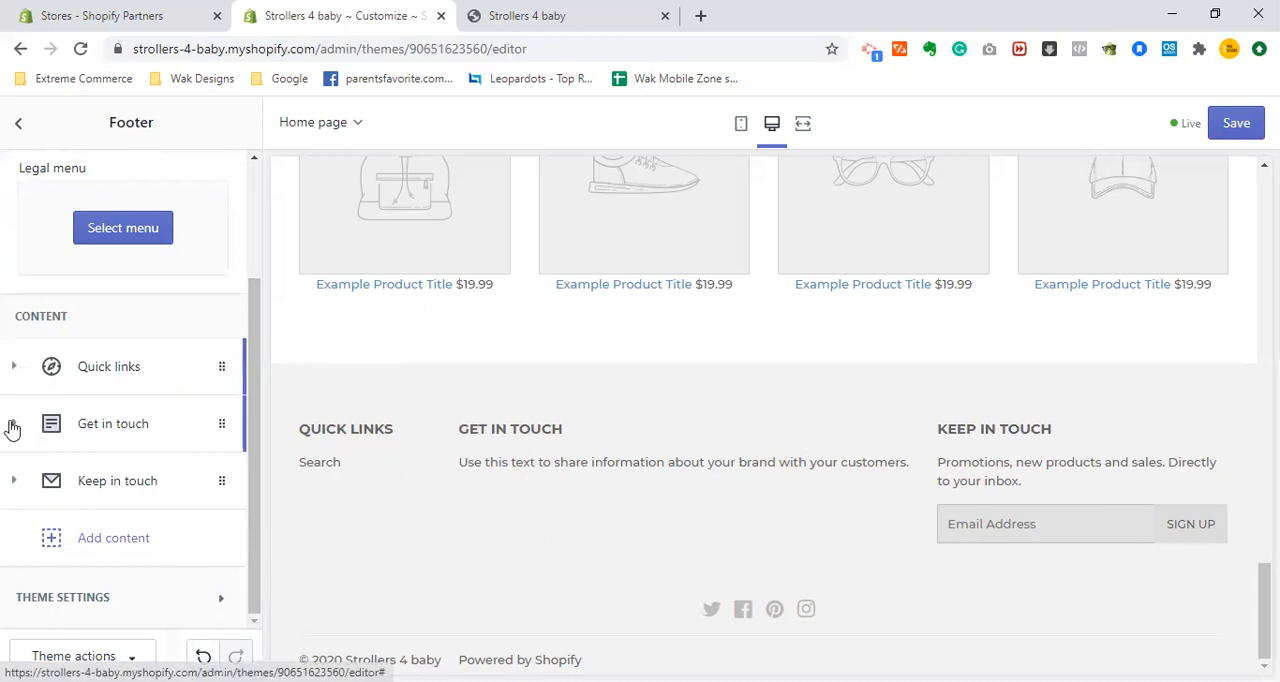
# - Add a second menu block to the footer's content
pyautogui.click(12, 427)
pyautogui.click(97, 428)
pyautogui.click(115, 545)
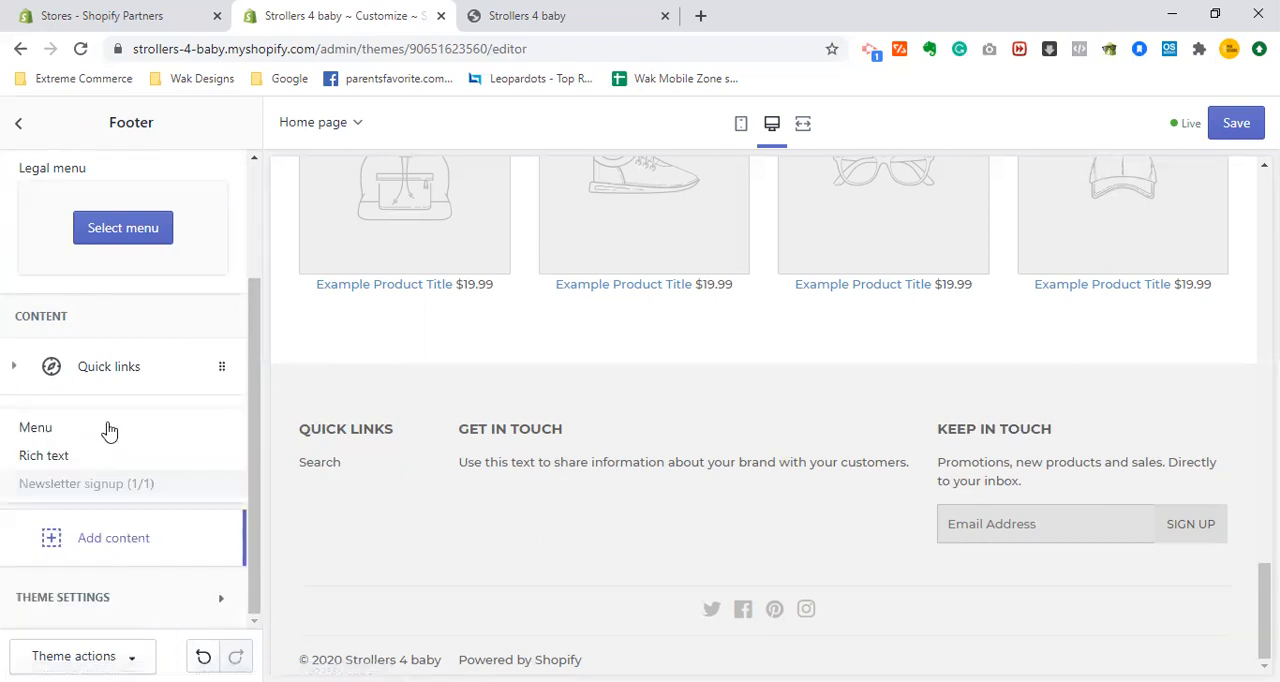
pyautogui.click(107, 428)
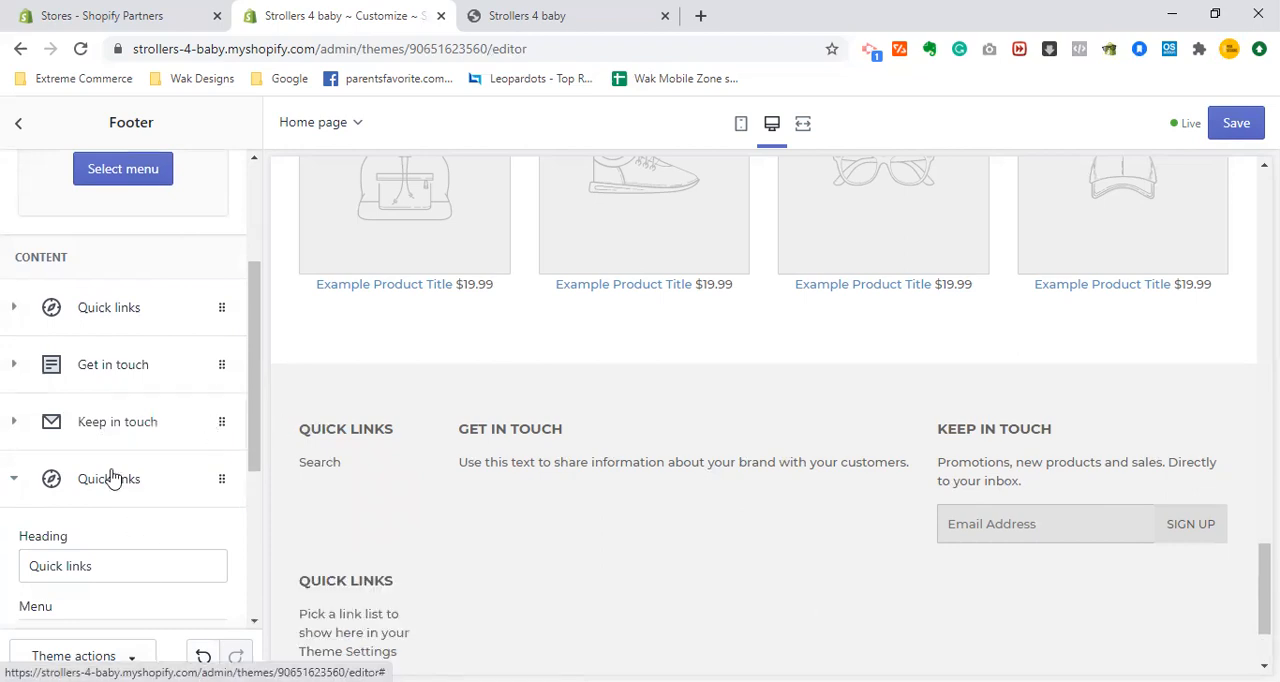
# - Move the new Quick links block directly below the first Quick links block and remove the Get in touch block from the footer
pyautogui.click(52, 484)
pyautogui.moveTo(75, 358); pyautogui.dragTo(76, 362)
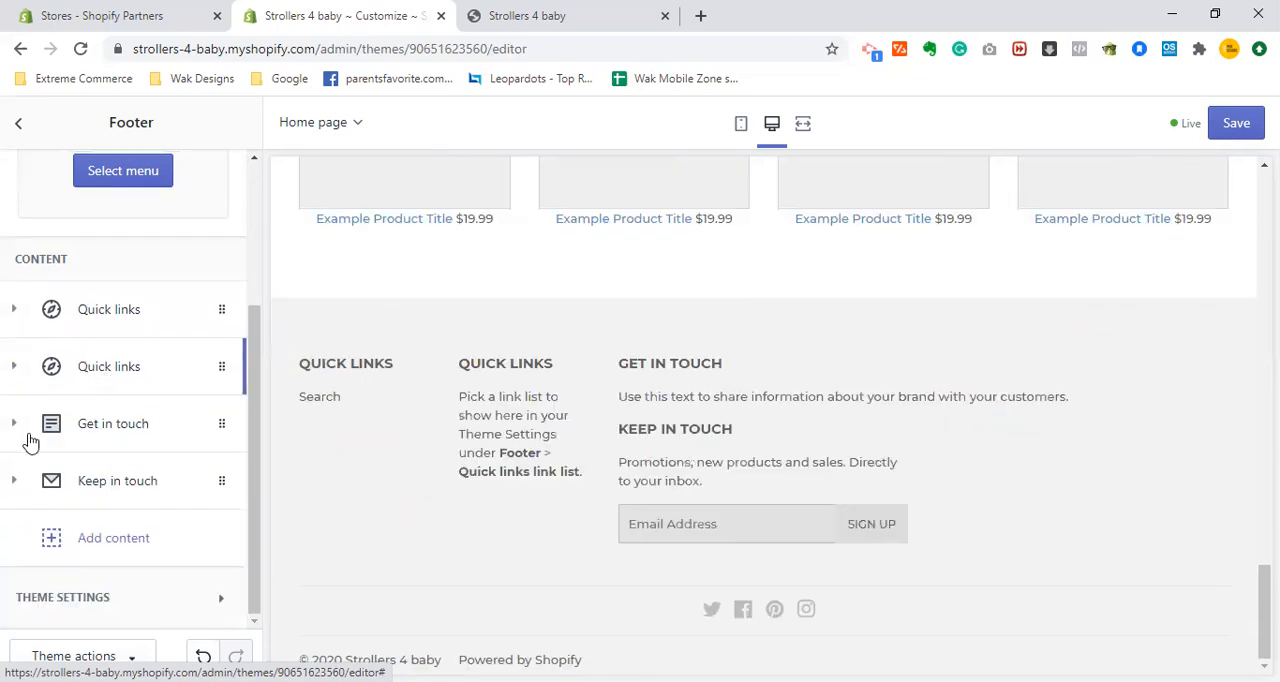
pyautogui.click(16, 428)
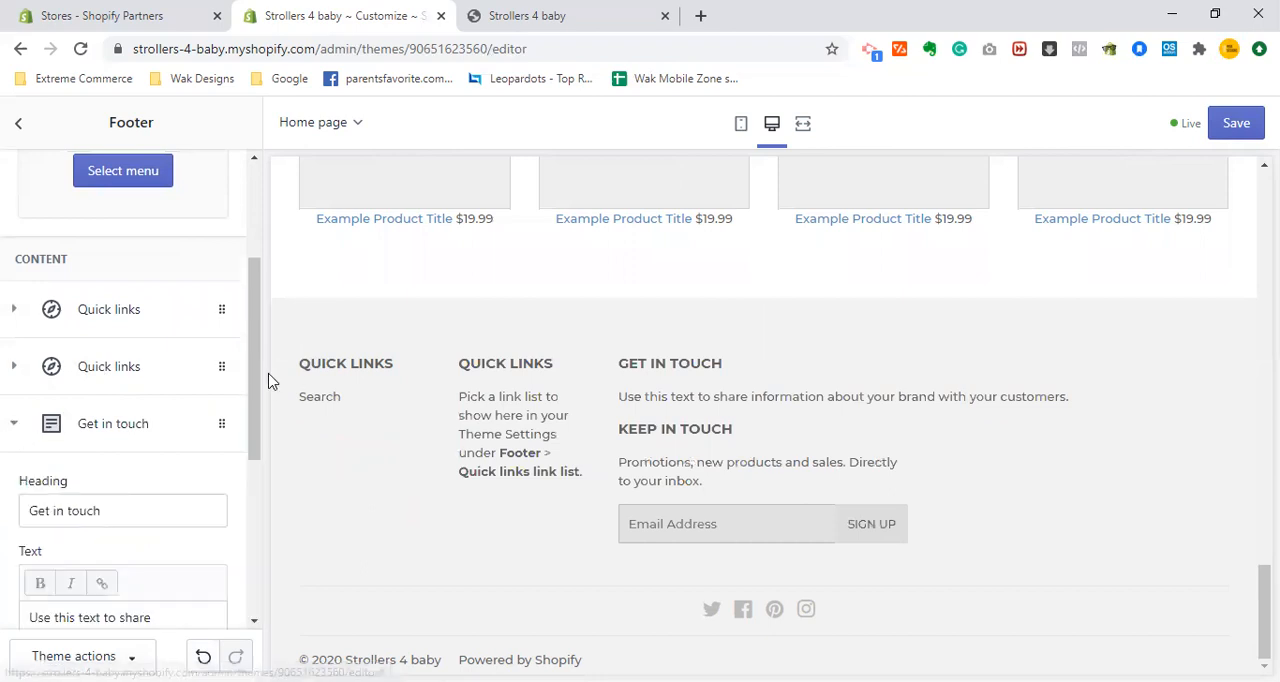
pyautogui.scroll(-3, 157, 500)
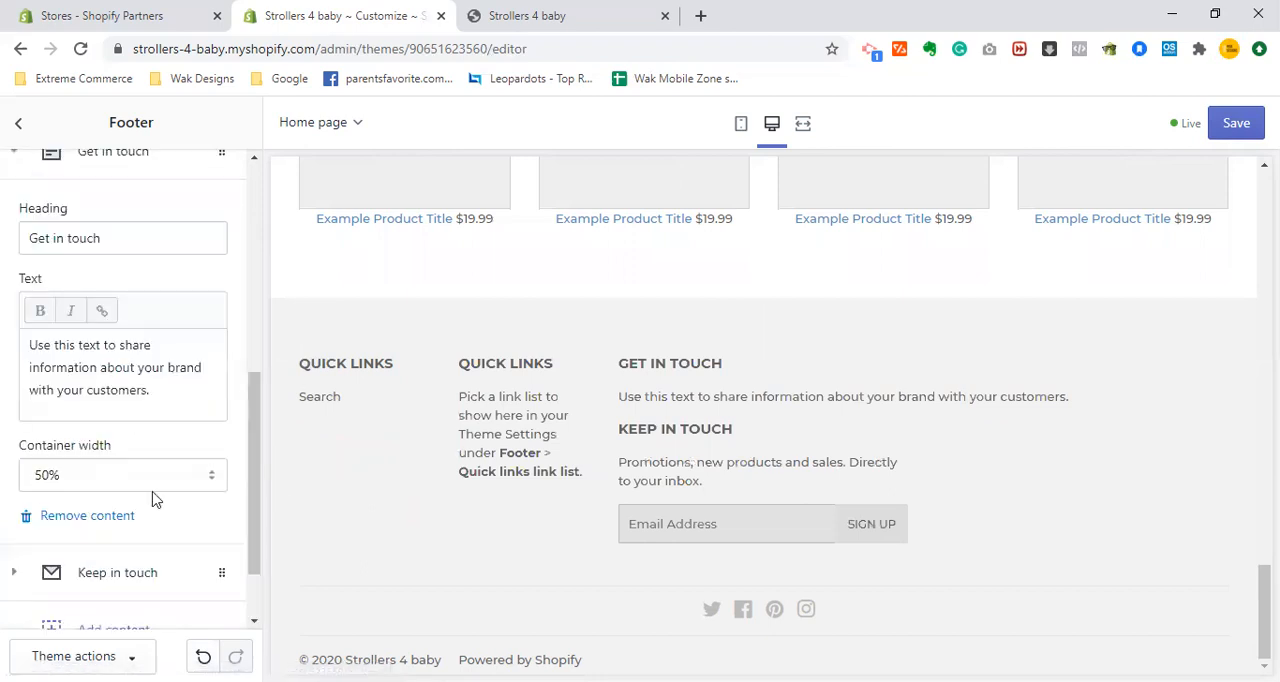
pyautogui.click(113, 516)
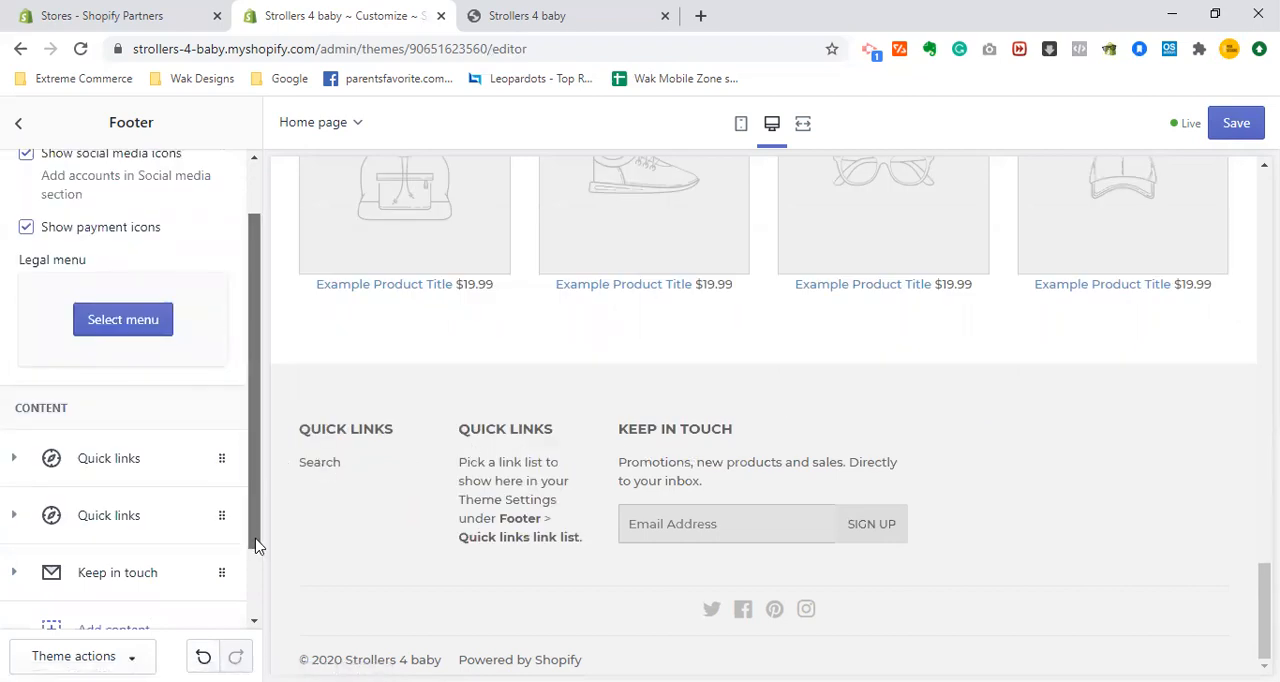
# - Set the container width of the footer's second Quick links block to 50%
pyautogui.scroll(-1, 255, 545)
pyautogui.scroll(-1, 255, 553)
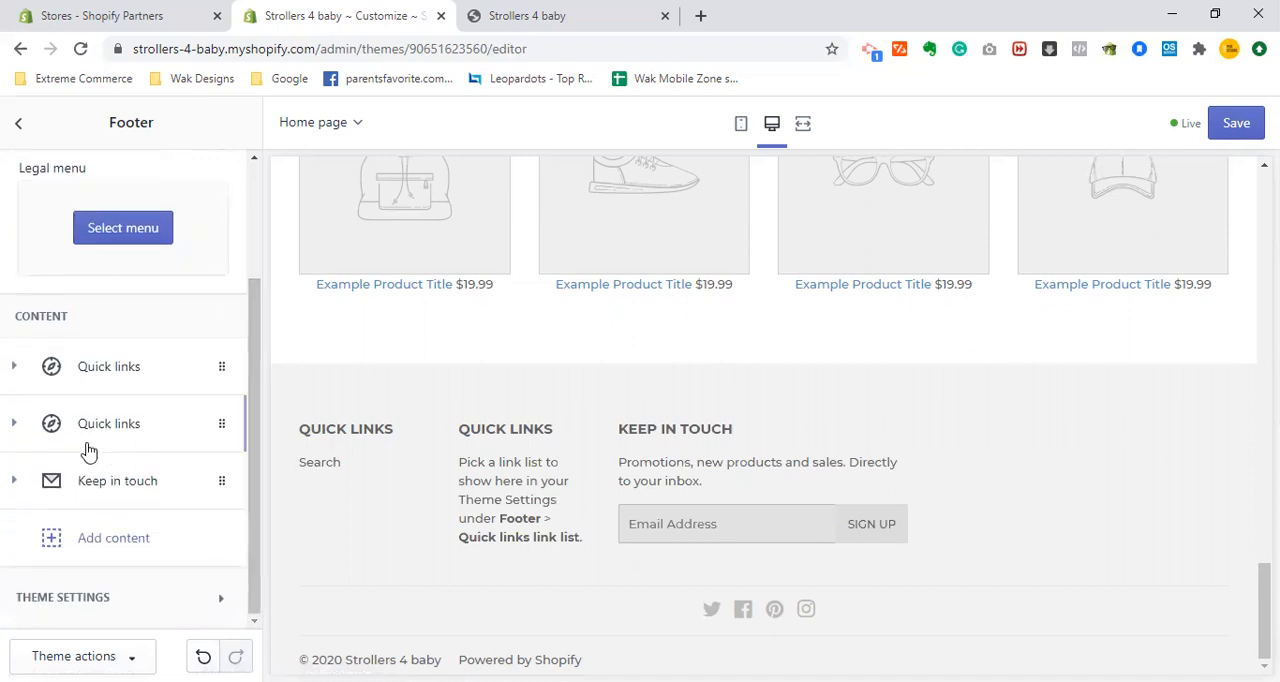
pyautogui.click(12, 432)
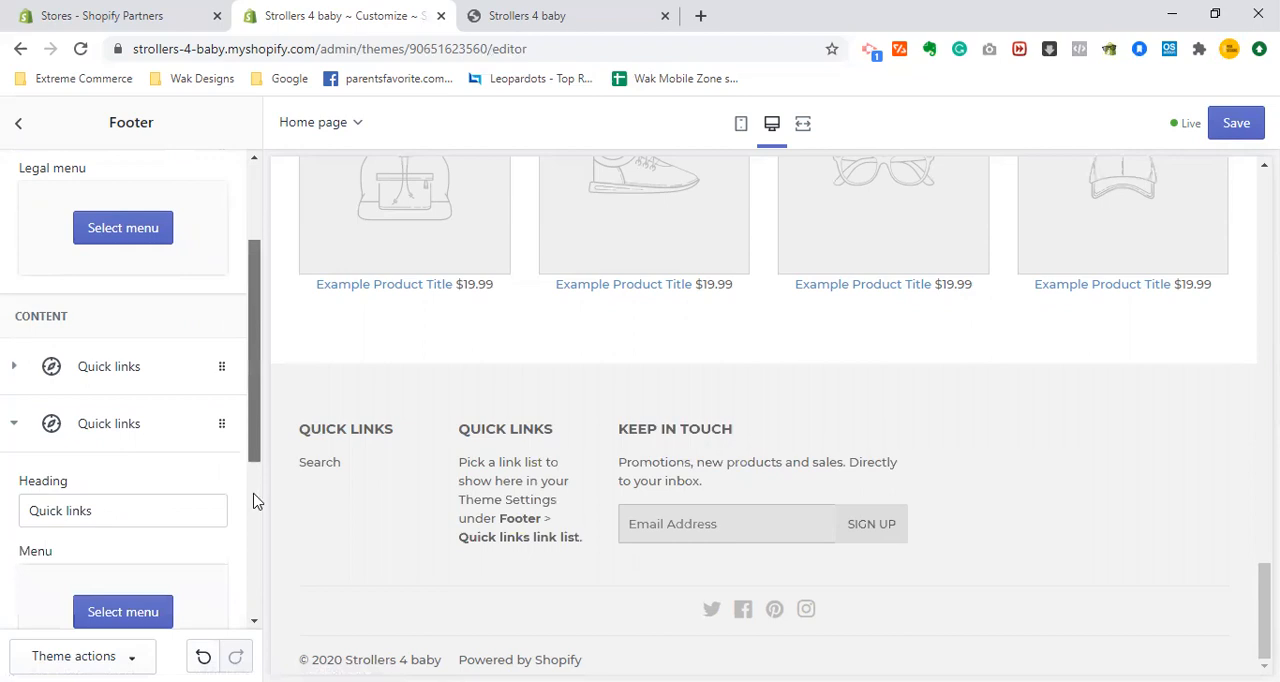
pyautogui.scroll(-3, 206, 477)
pyautogui.click(200, 476)
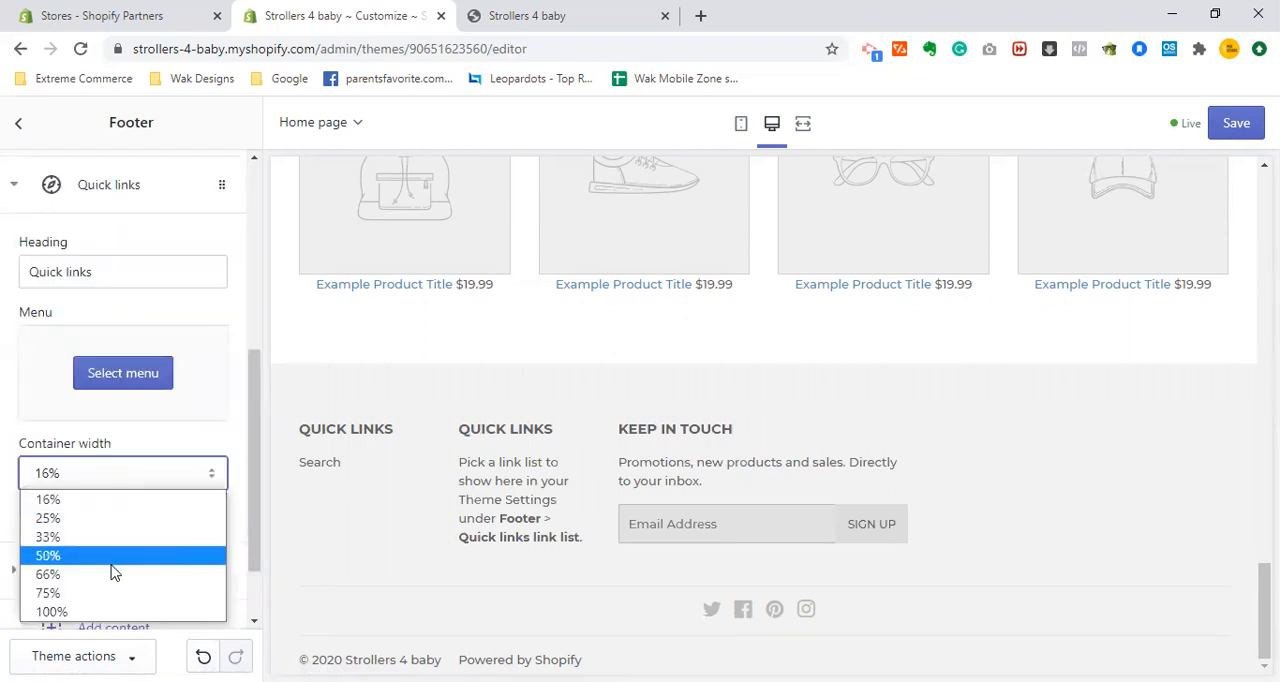
pyautogui.click(112, 563)
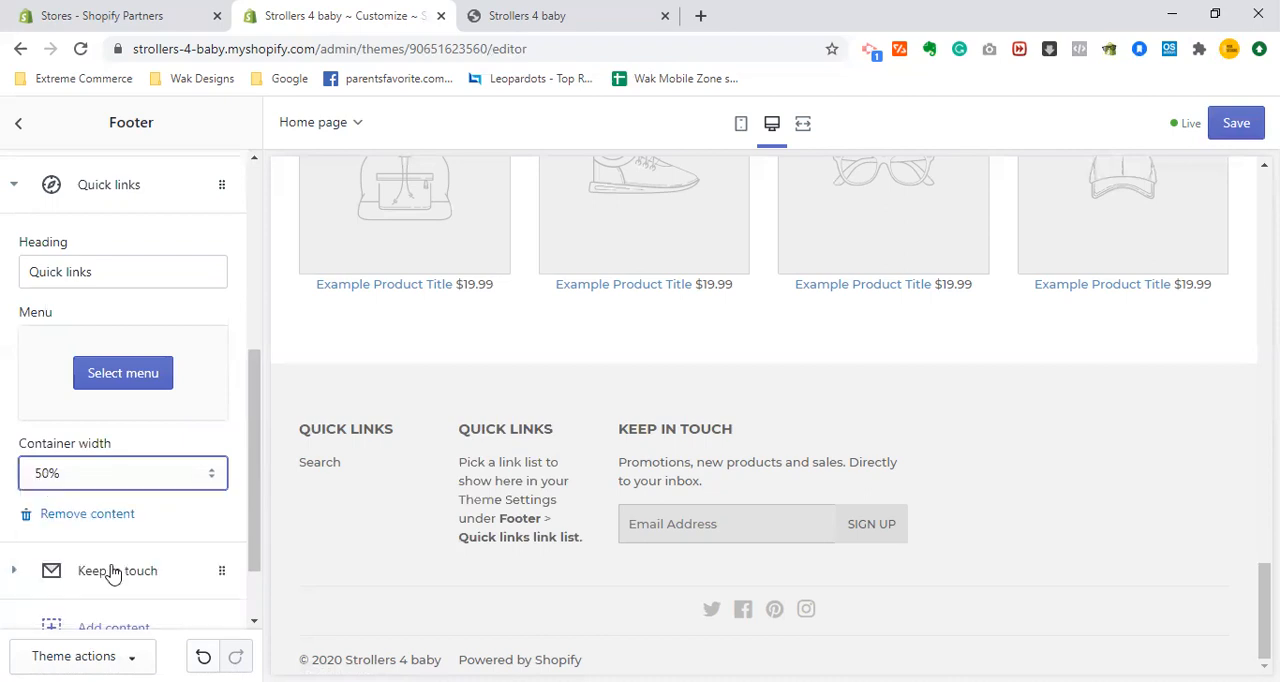
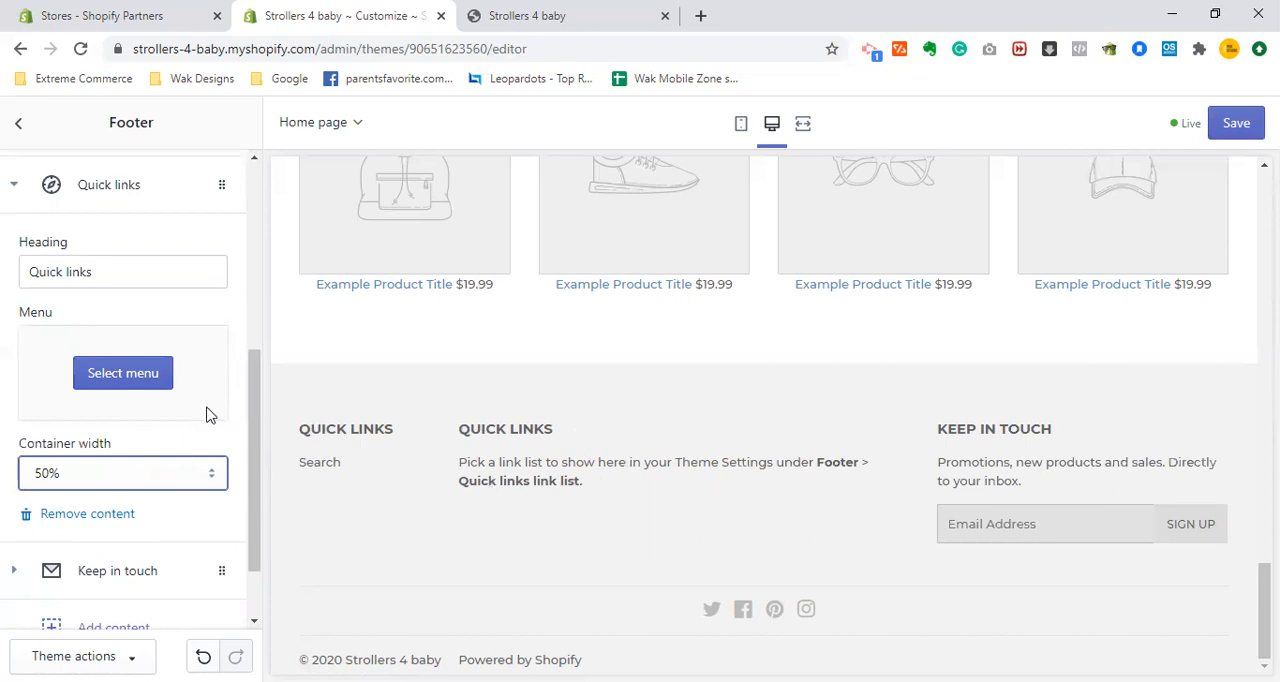
# - Start creating a new menu for the footer's second Quick links block and title it Brands
pyautogui.click(114, 388)
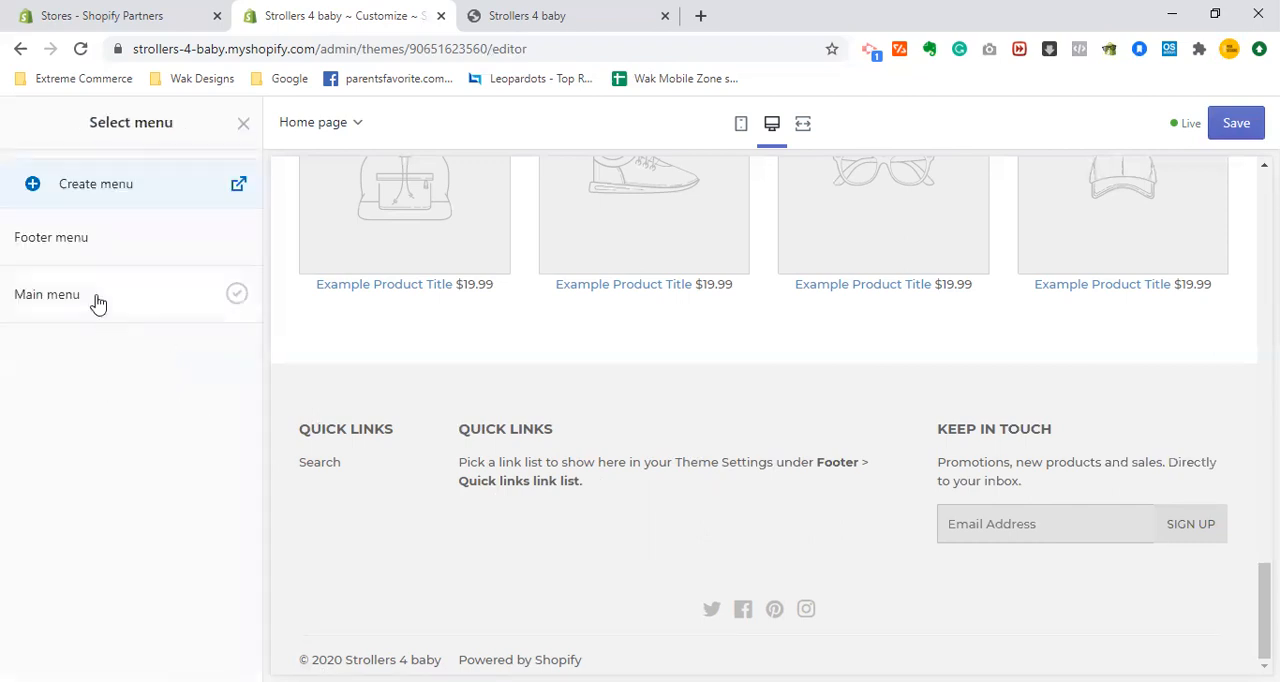
pyautogui.click(90, 203)
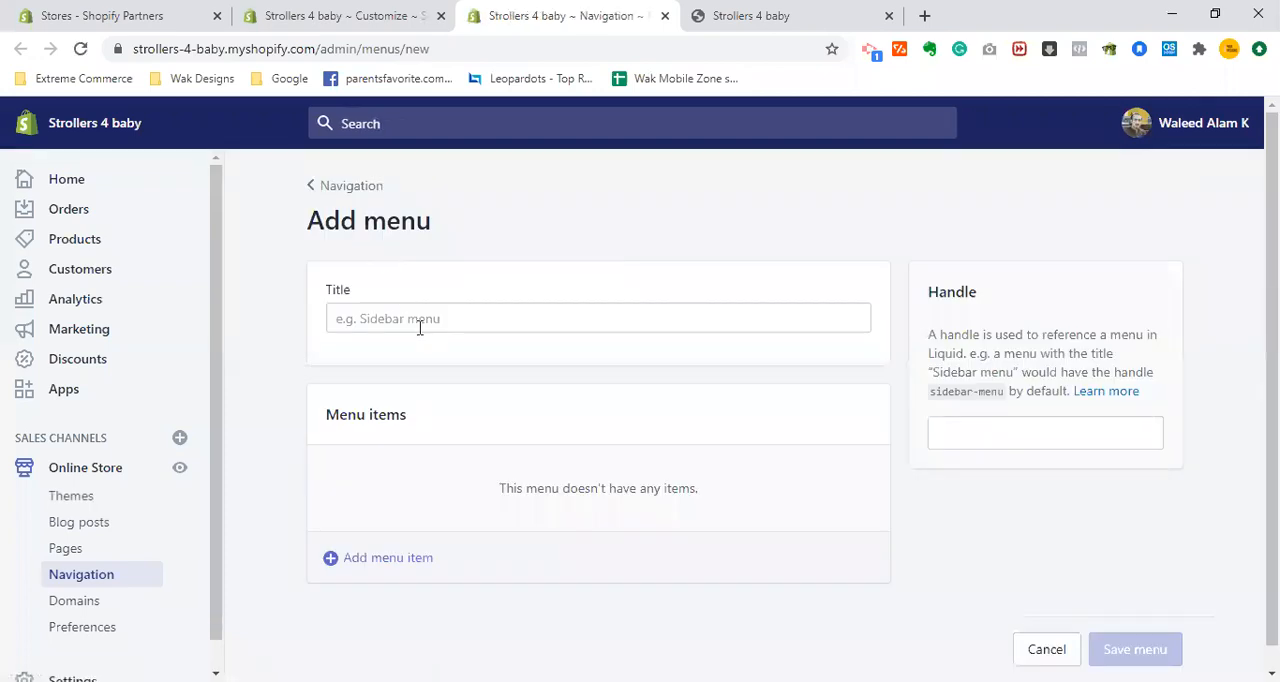
pyautogui.click(419, 328)
pyautogui.write('Brands')
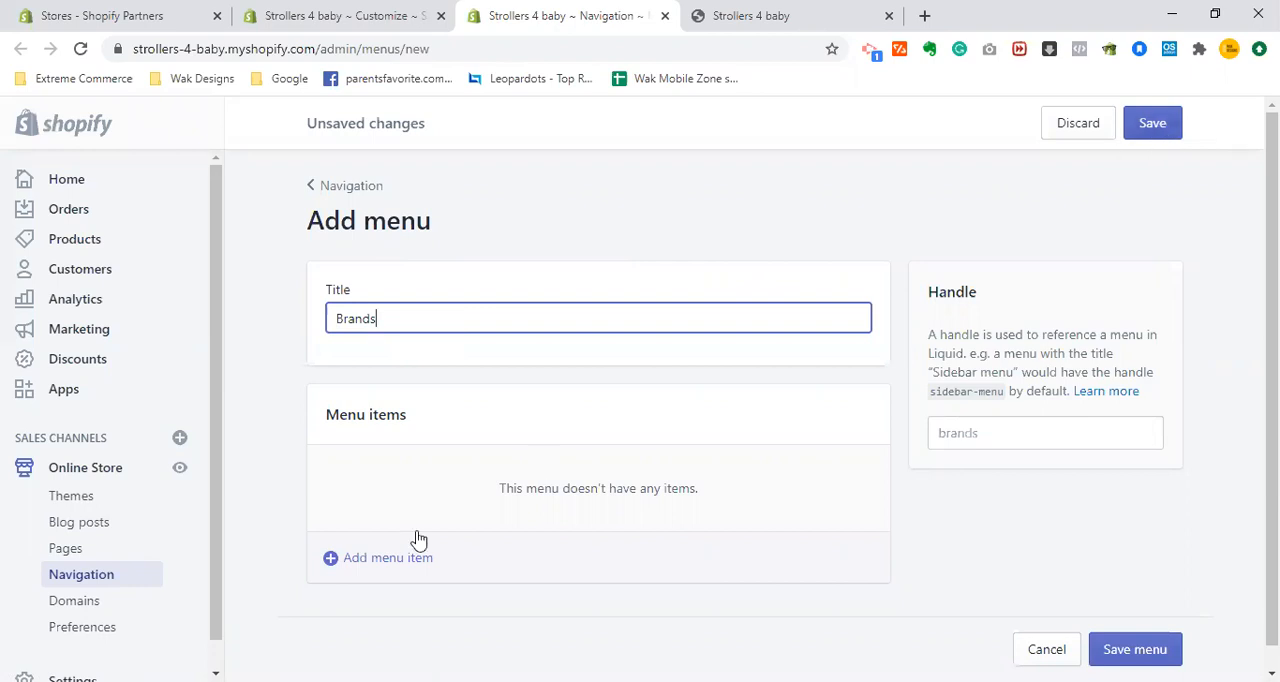
# - Start a new item in the Brands menu and name it Evenflo
pyautogui.click(387, 561)
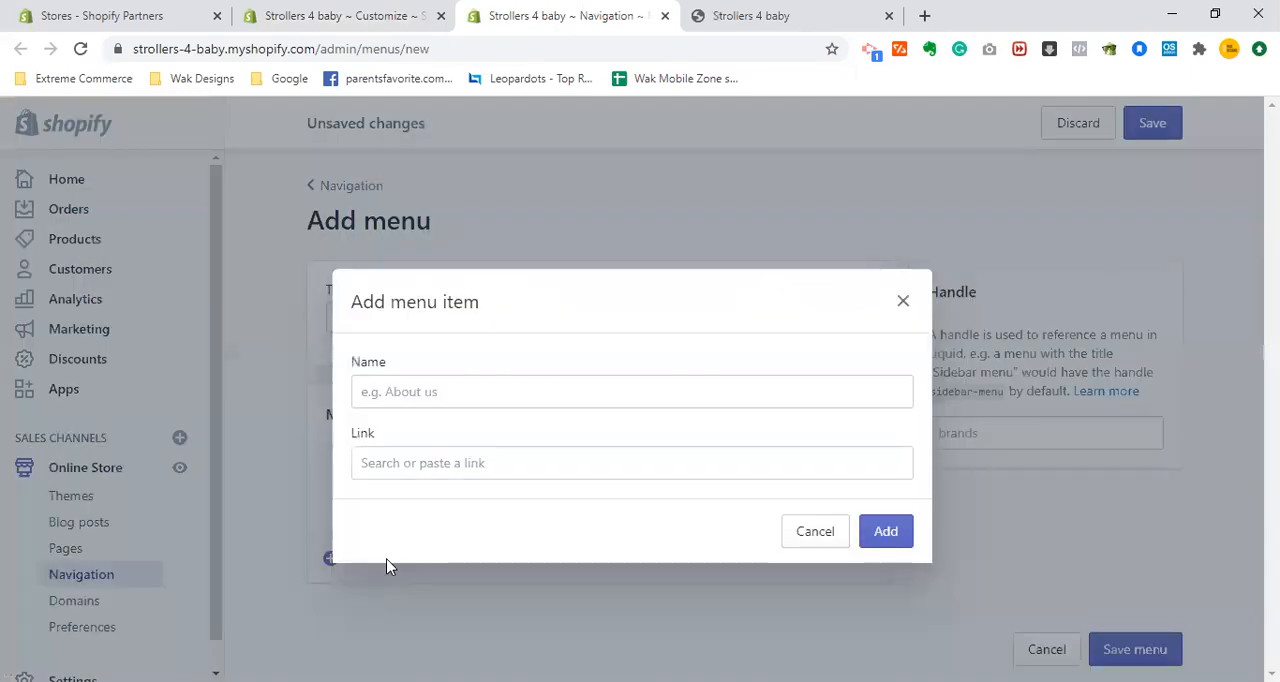
pyautogui.click(487, 404)
pyautogui.write('E')
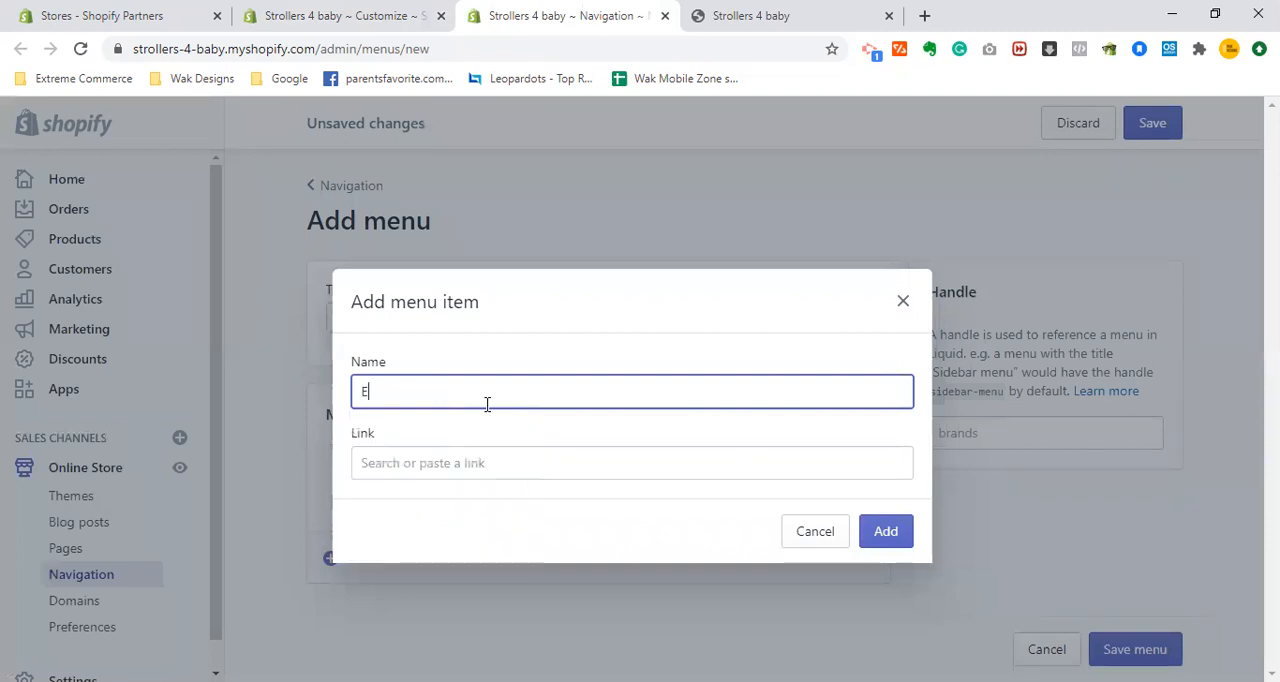
pyautogui.write('venflo')
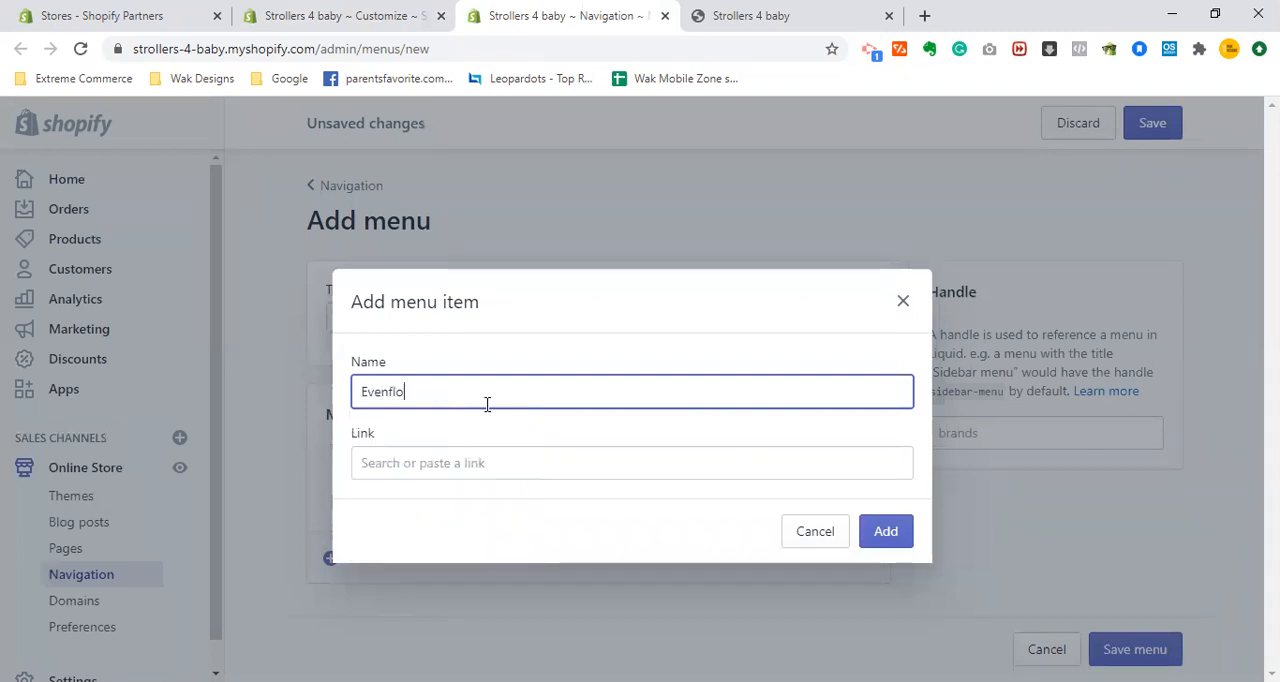
# - Link the new menu item to the Graco DuoGlider Double Stroller product
pyautogui.click(524, 468)
pyautogui.press('Down')
pyautogui.press('Down')
pyautogui.press('Down')
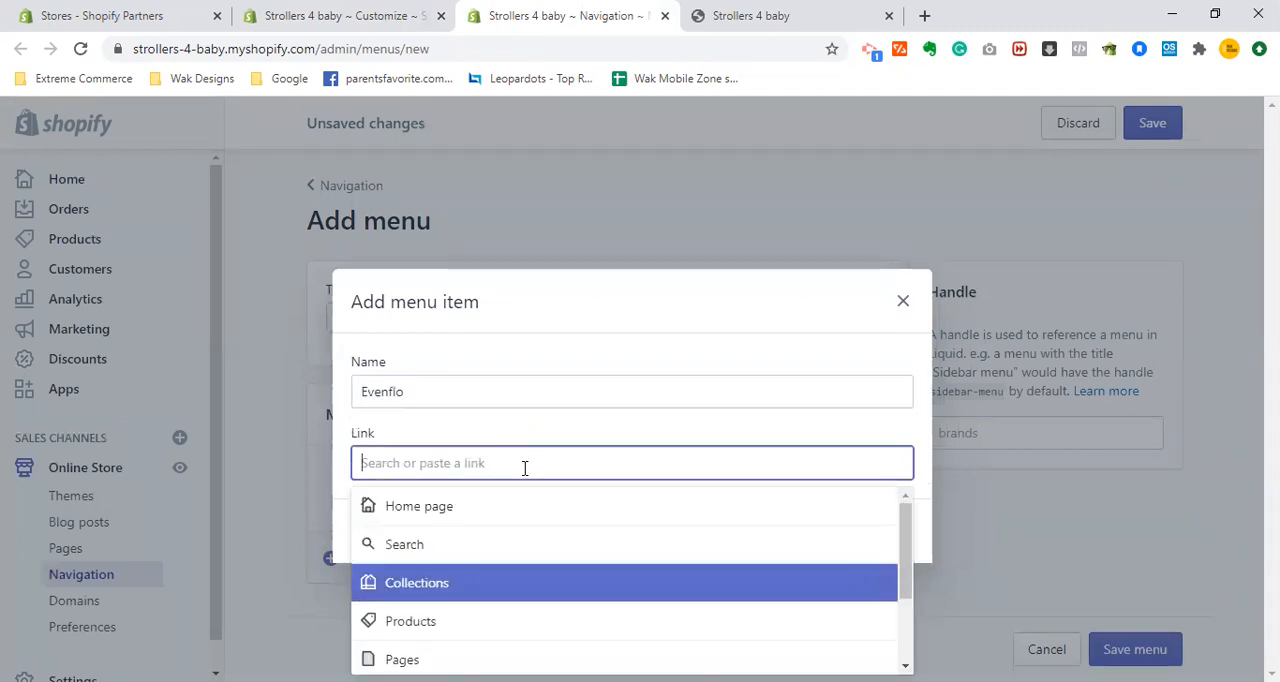
pyautogui.press('Return')
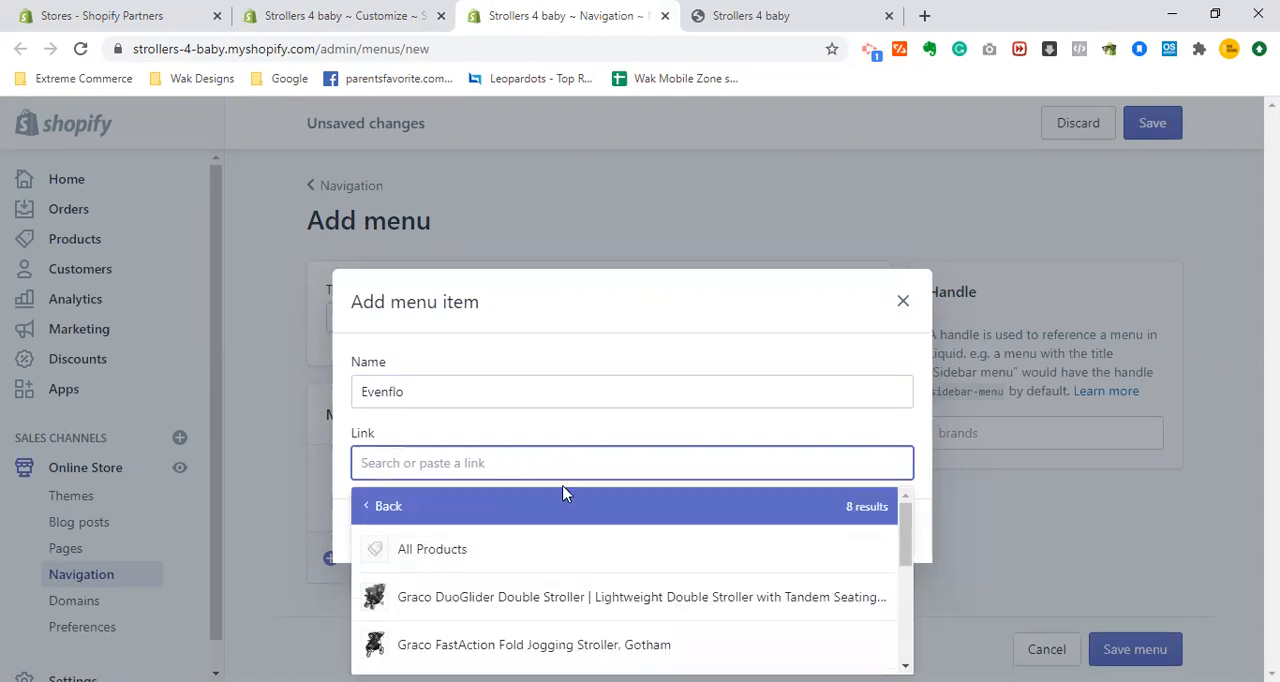
pyautogui.moveTo(900, 526)
pyautogui.mouseDown()
pyautogui.moveTo(900, 609)
pyautogui.moveTo(903, 531)
pyautogui.mouseUp()
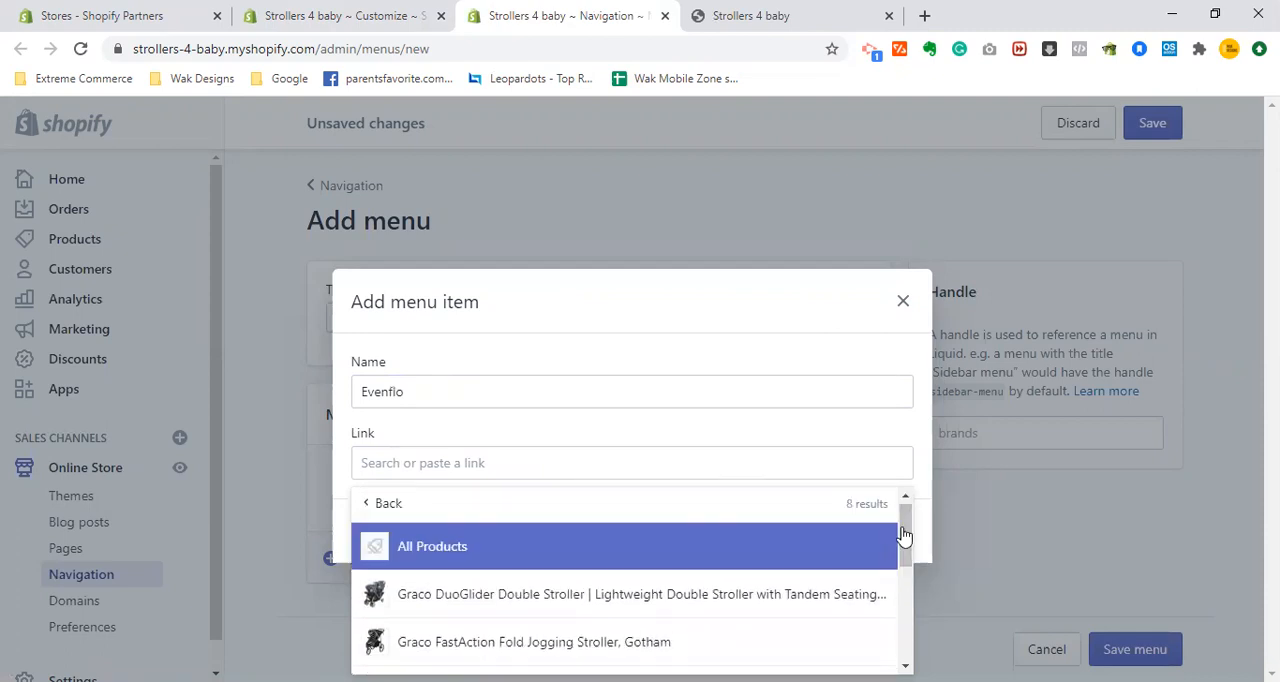
pyautogui.click(829, 594)
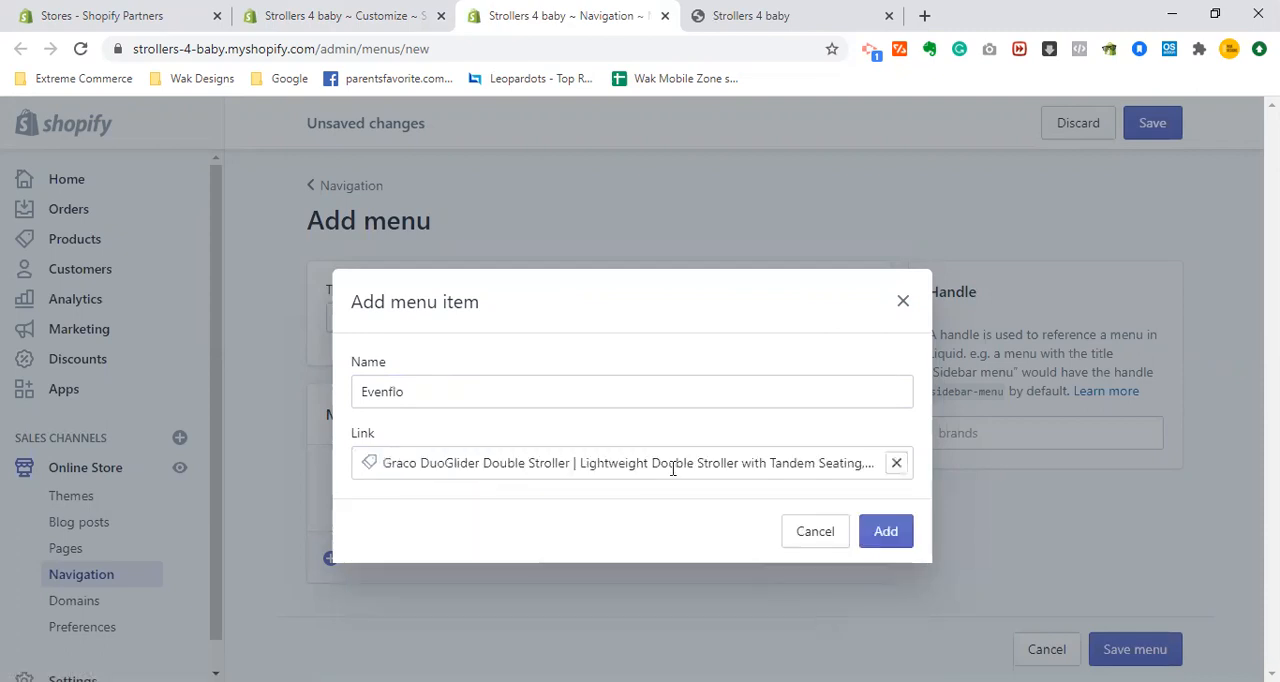
# - Rename the item Graco and add it to the Brands menu
pyautogui.click(585, 393)
pyautogui.hotkey('ctrl', 'a')
pyautogui.write('Gr')
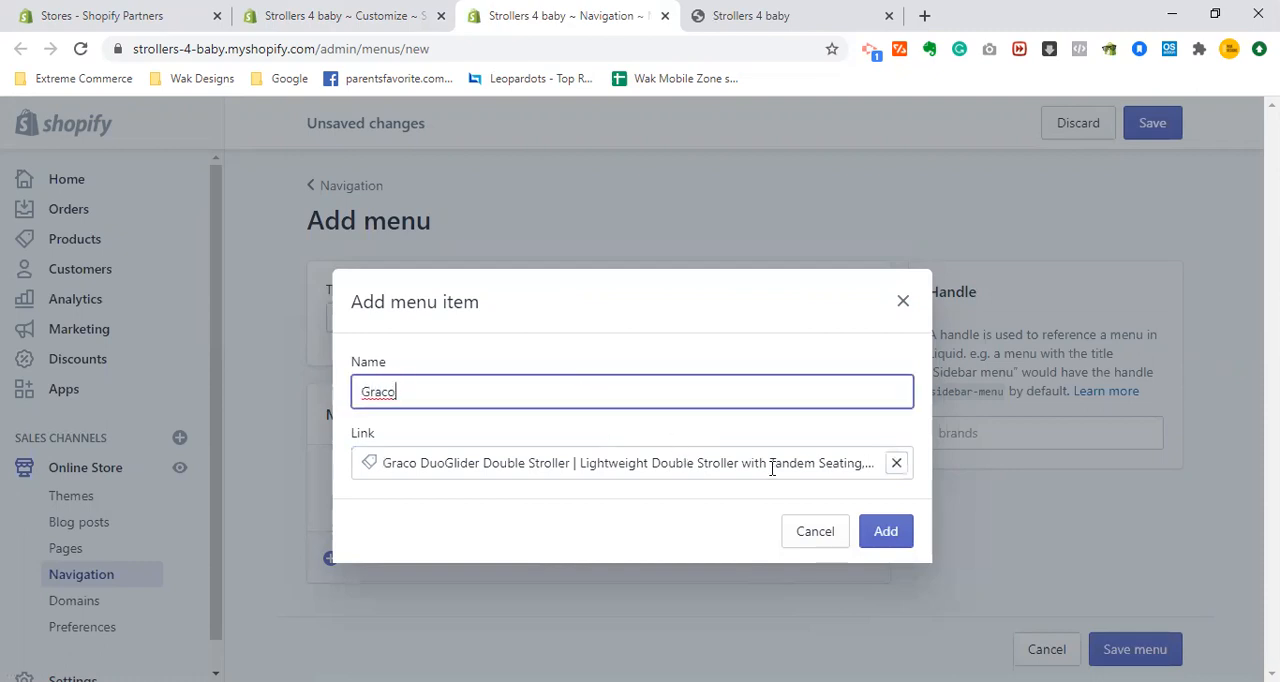
pyautogui.click(875, 533)
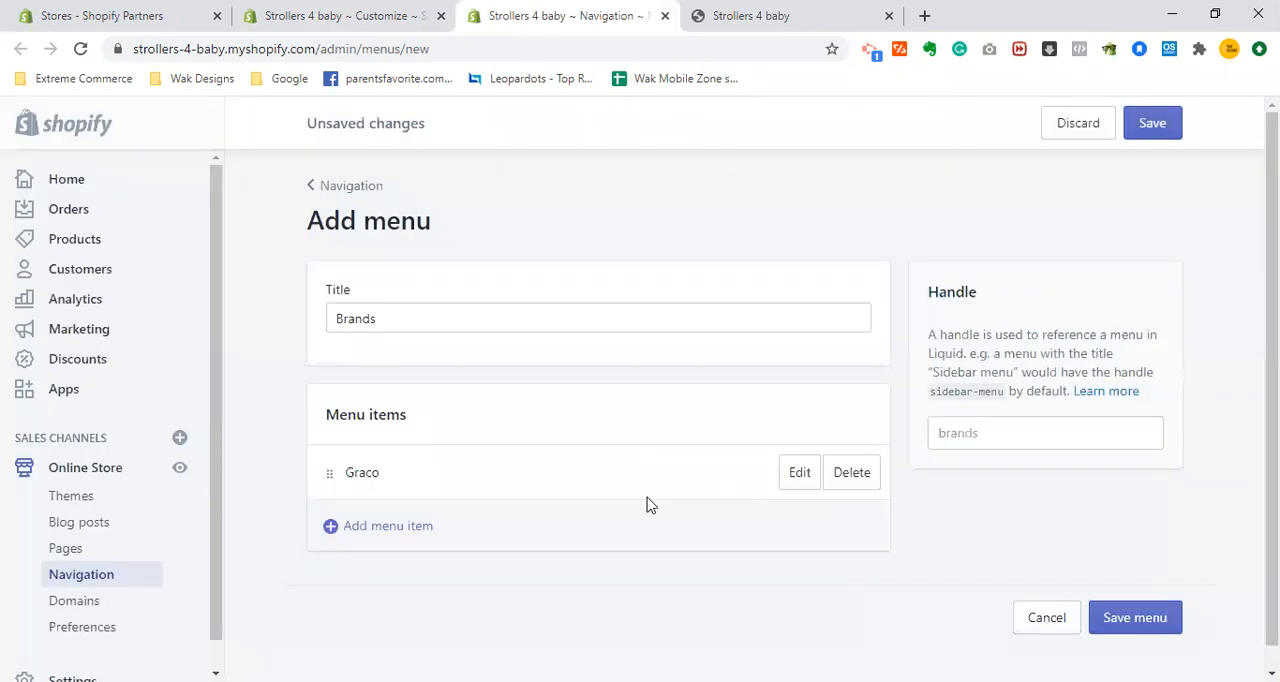
# - Add an Evenflo Strollers item linked to the Evenflo Strollers collection to the Brands menu
pyautogui.click(415, 522)
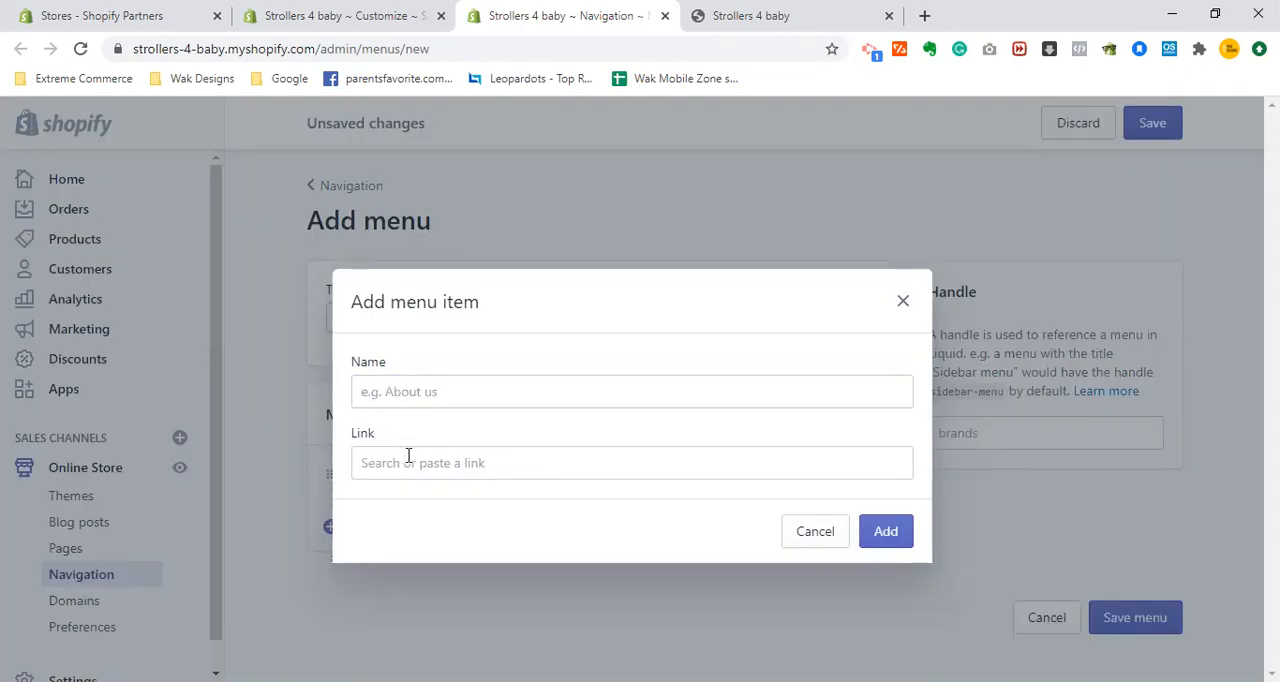
pyautogui.click(408, 458)
pyautogui.click(469, 586)
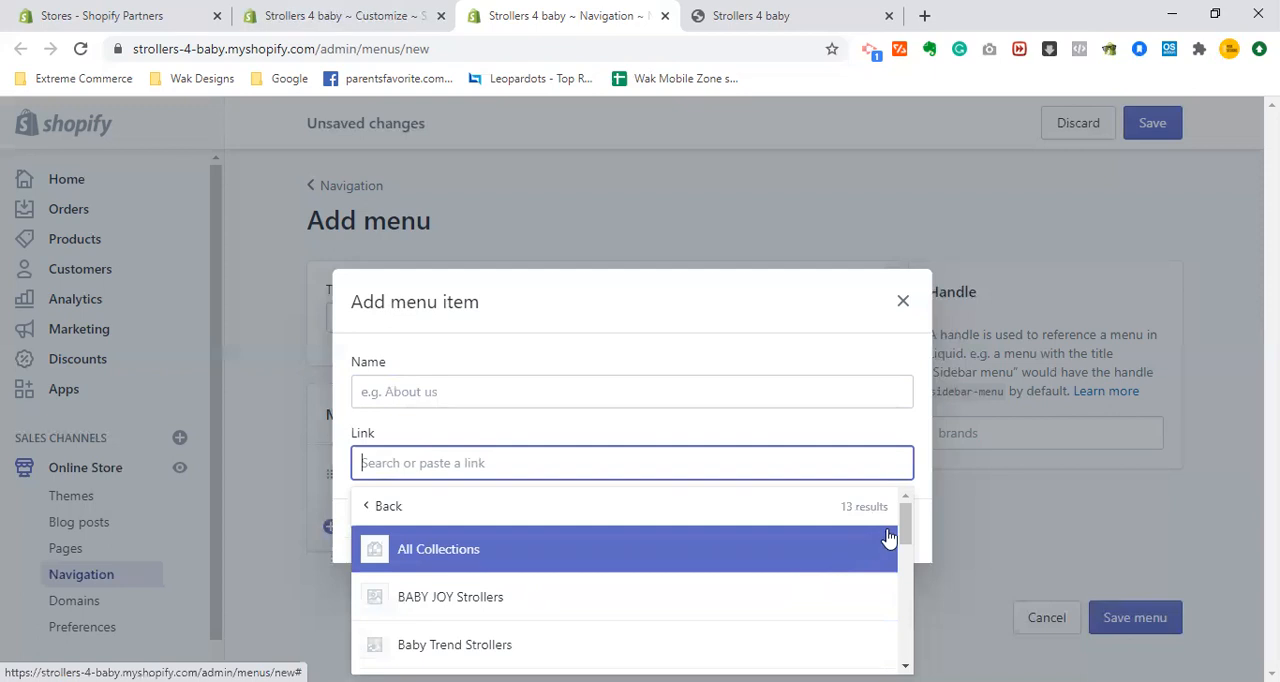
pyautogui.moveTo(908, 541); pyautogui.dragTo(906, 598)
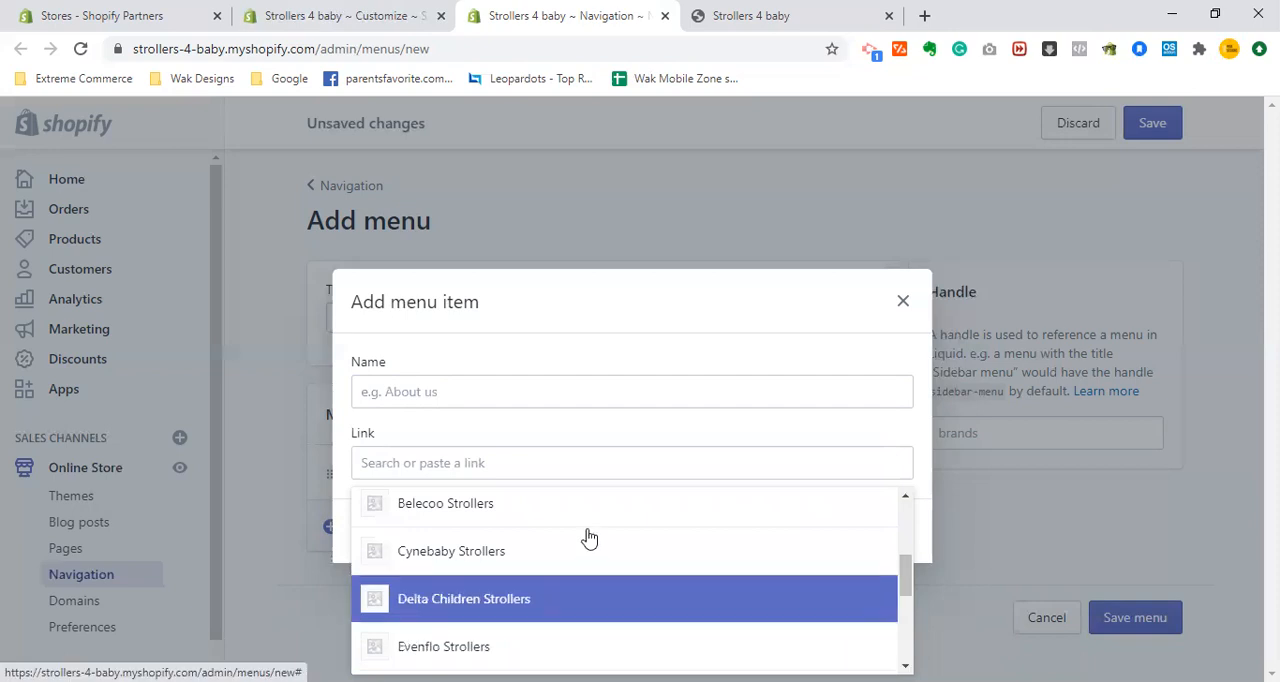
pyautogui.click(443, 648)
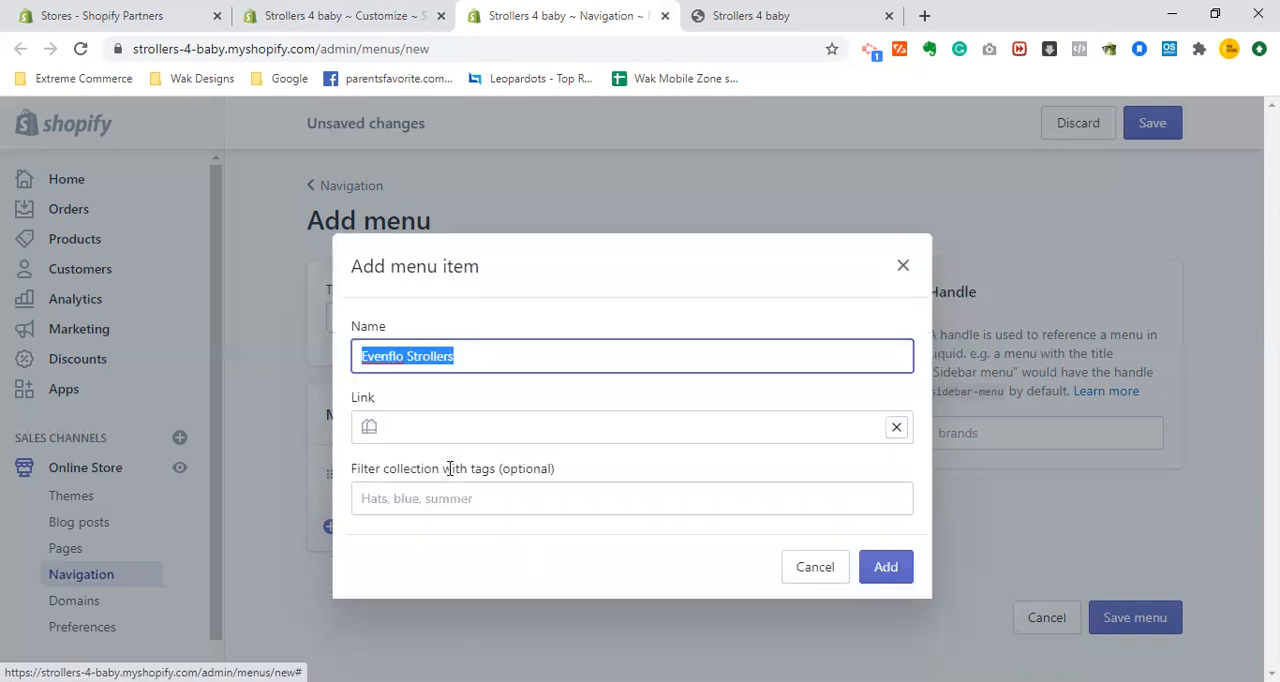
pyautogui.click(590, 557)
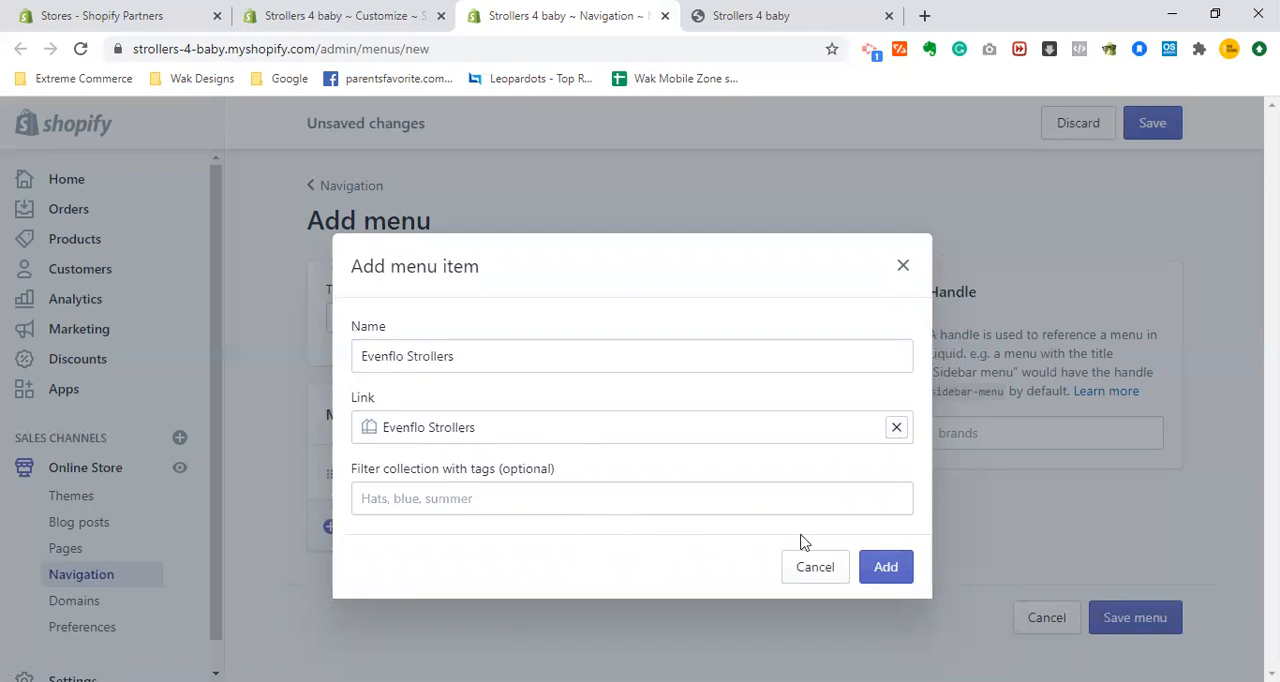
pyautogui.click(893, 568)
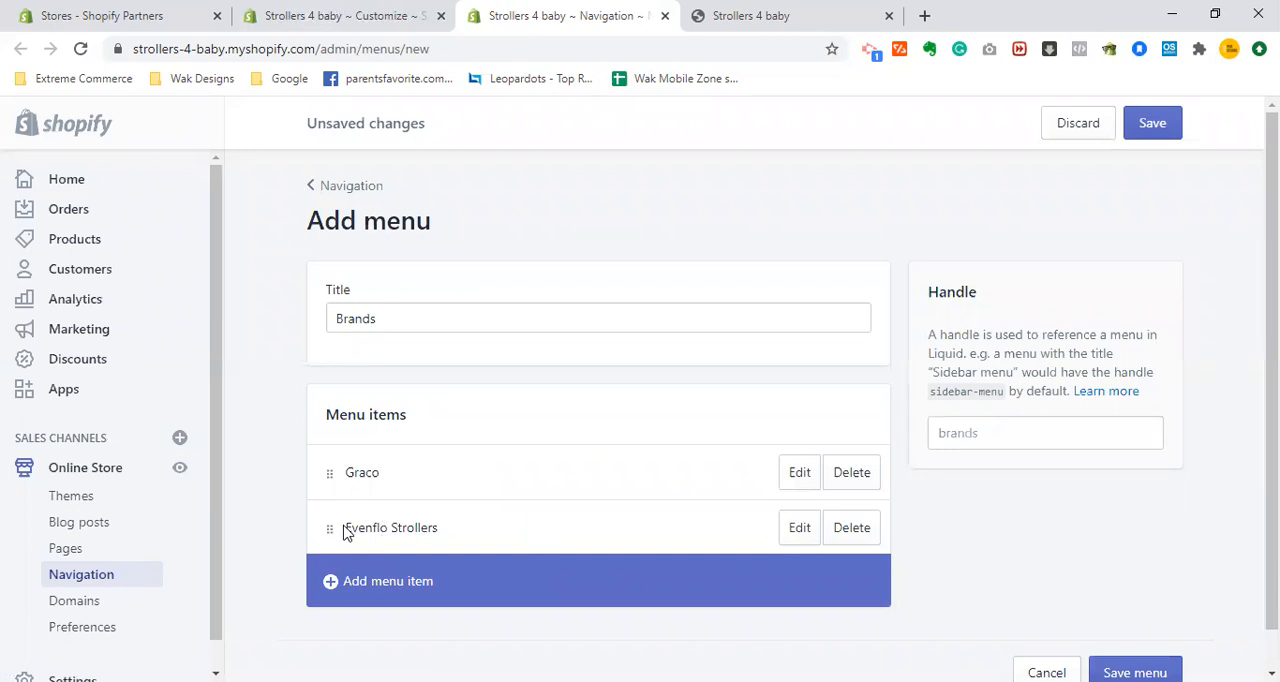
# - Move the Evenflo Strollers item above Graco and save the Brands menu
pyautogui.moveTo(331, 527); pyautogui.dragTo(337, 458)
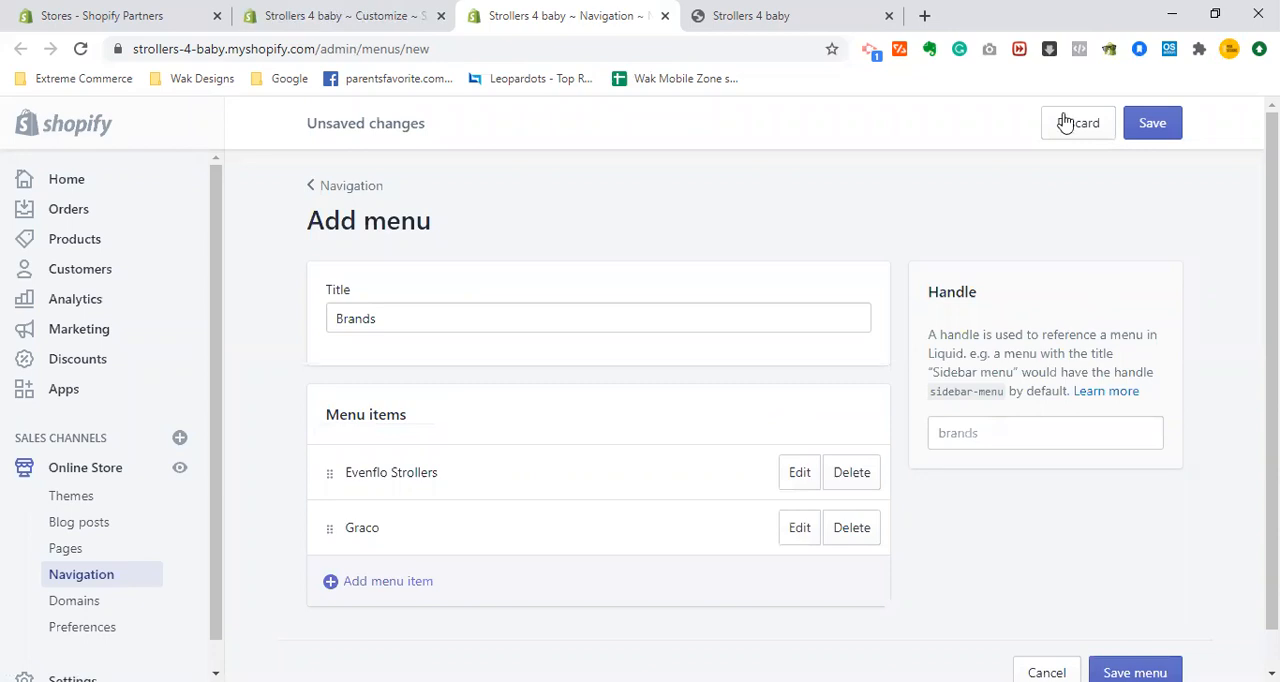
pyautogui.click(1150, 123)
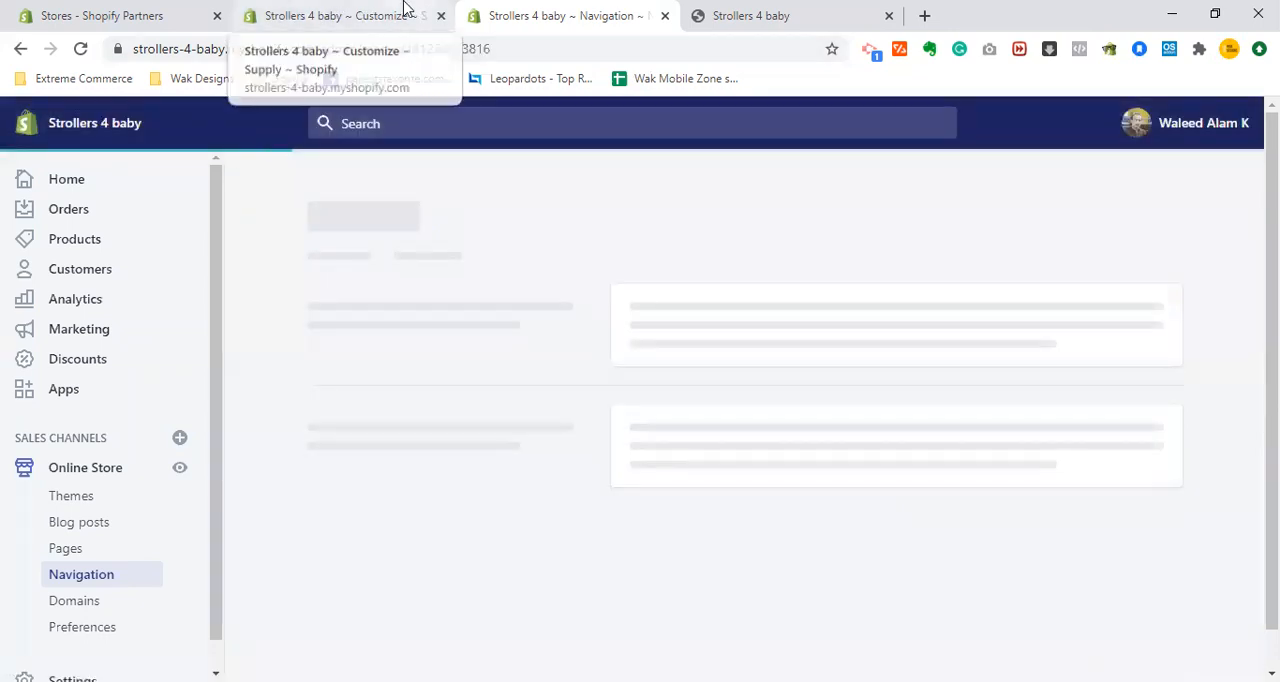
# - Return to the theme editor and reload it, discarding the unsaved footer changes
pyautogui.click(404, 8)
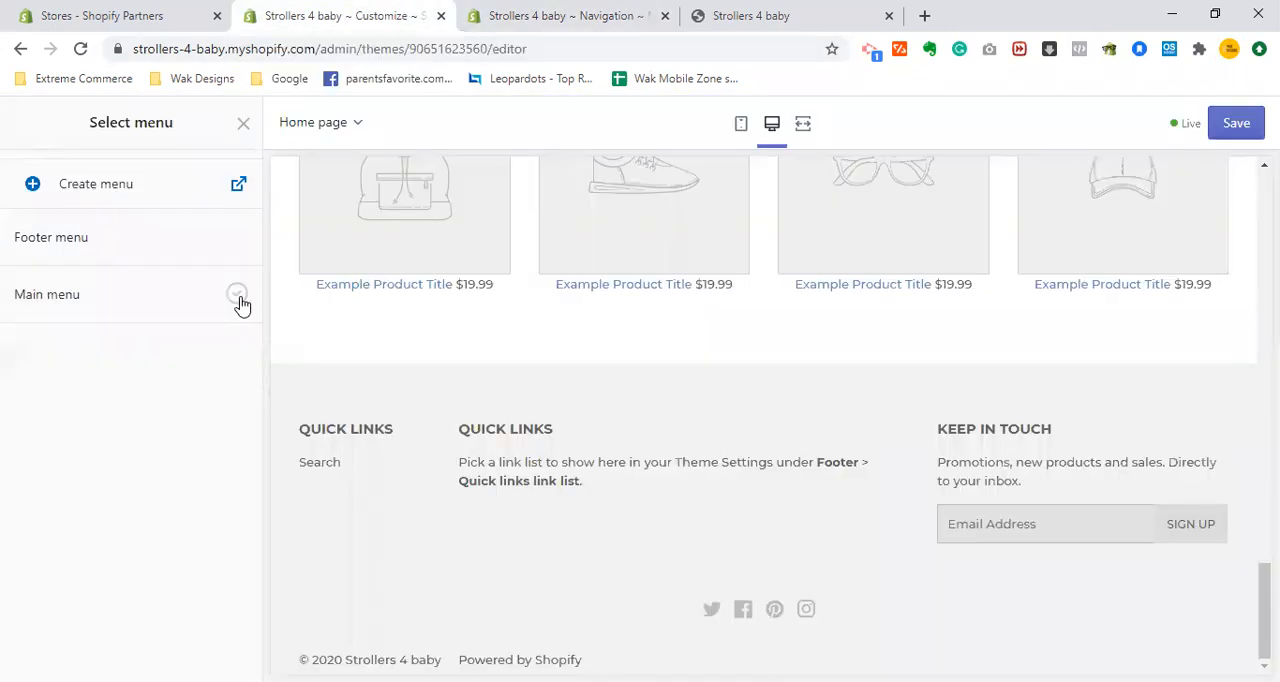
pyautogui.click(221, 54)
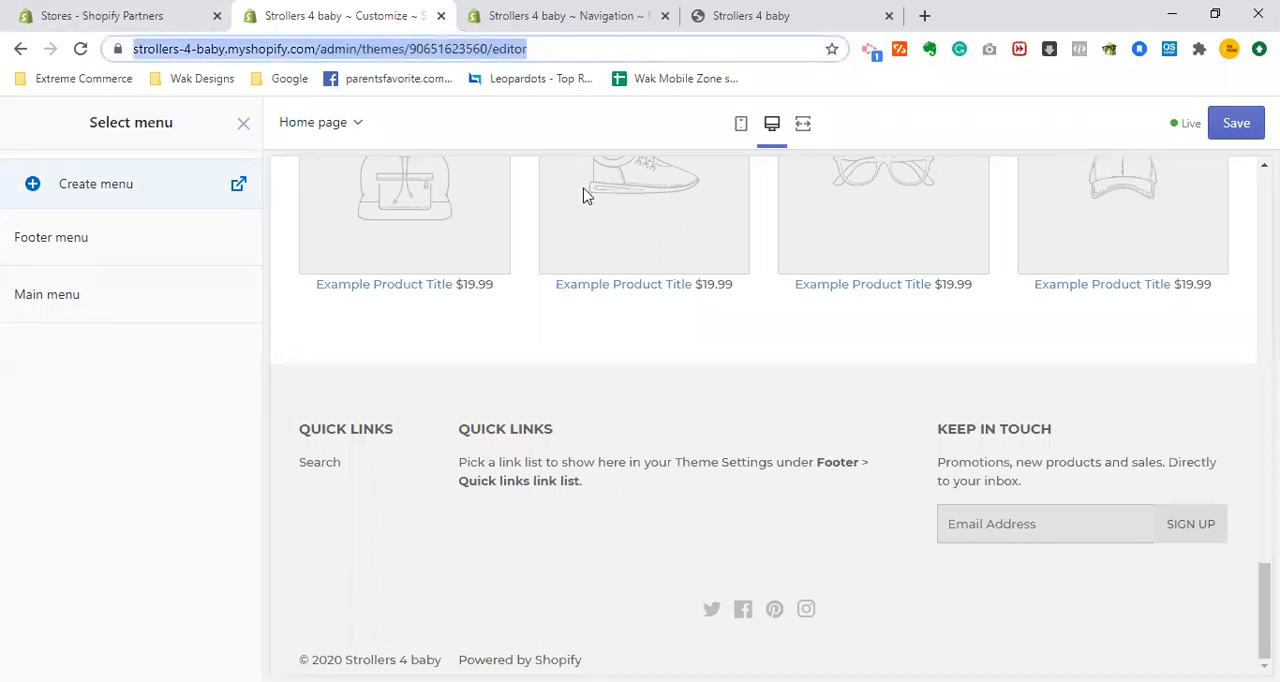
pyautogui.press('Return')
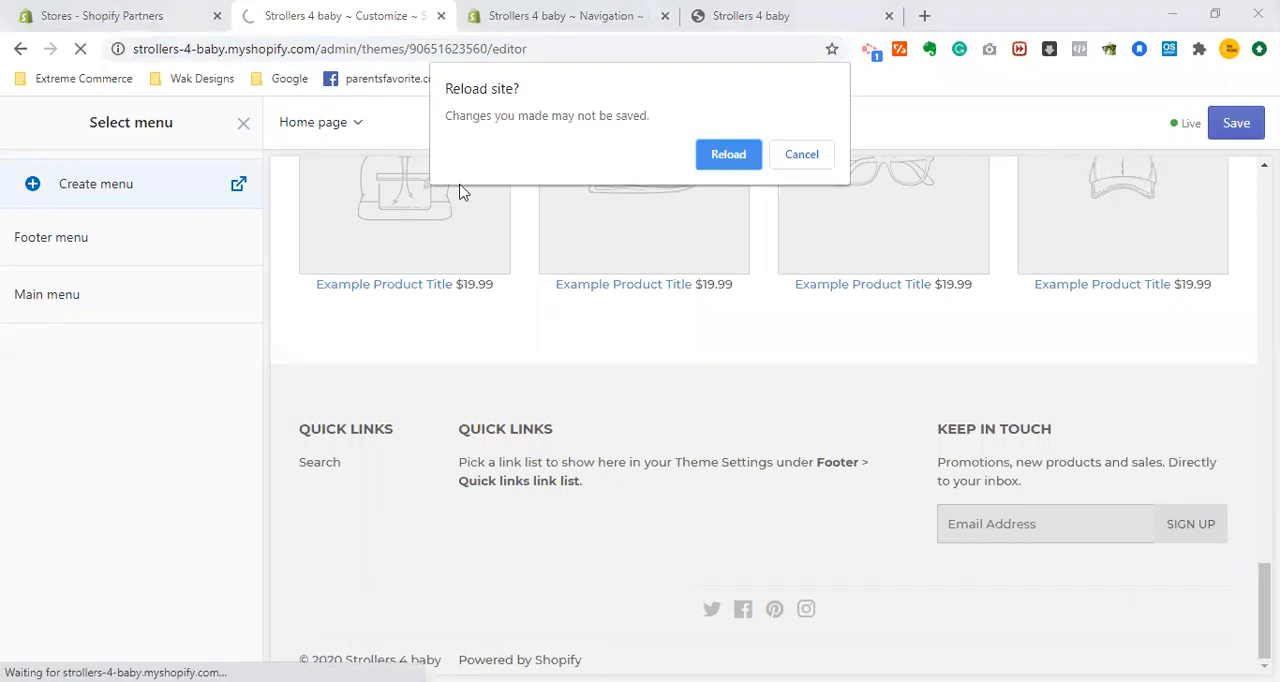
pyautogui.press('Return')
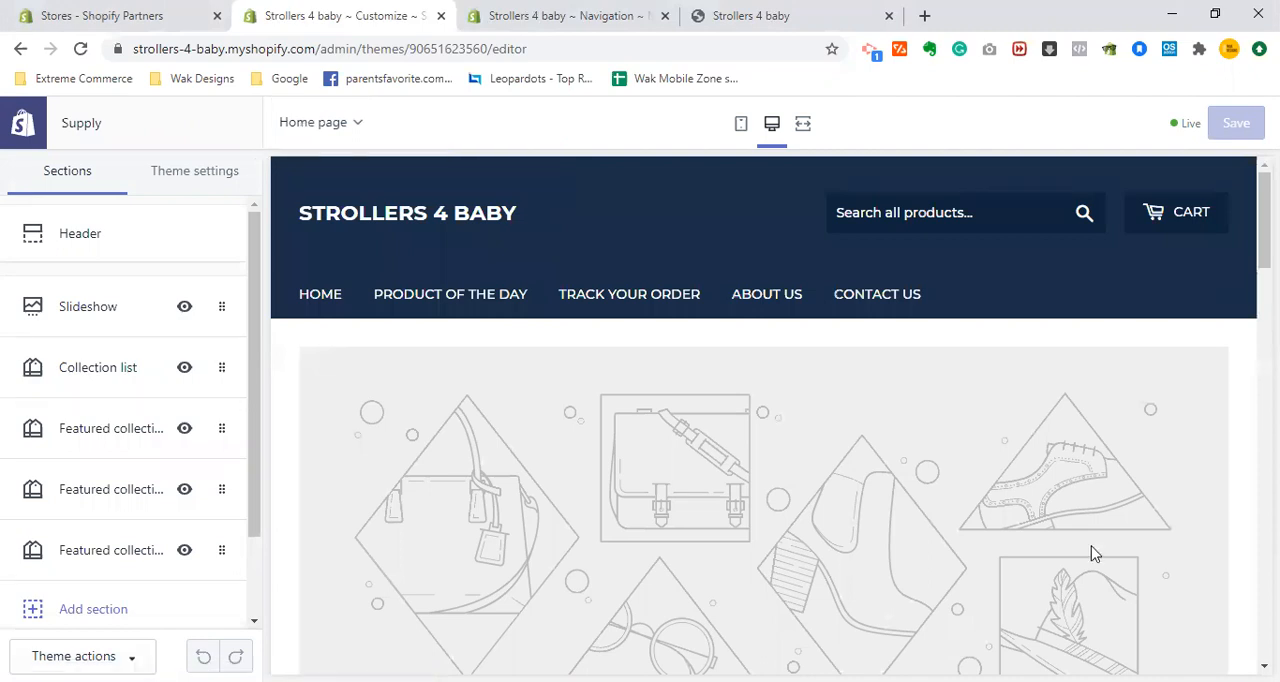
# - Open the Footer section's settings and remove its Get in touch block
pyautogui.scroll(-15, 1094, 553)
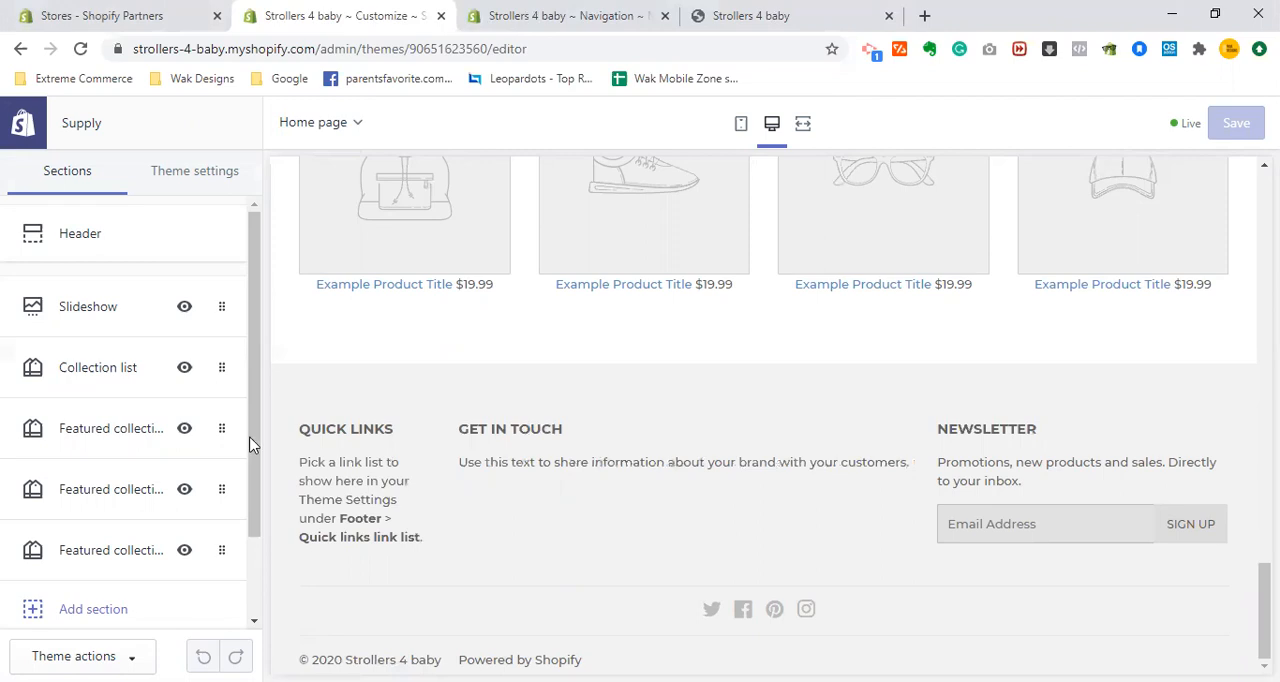
pyautogui.scroll(-2, 129, 586)
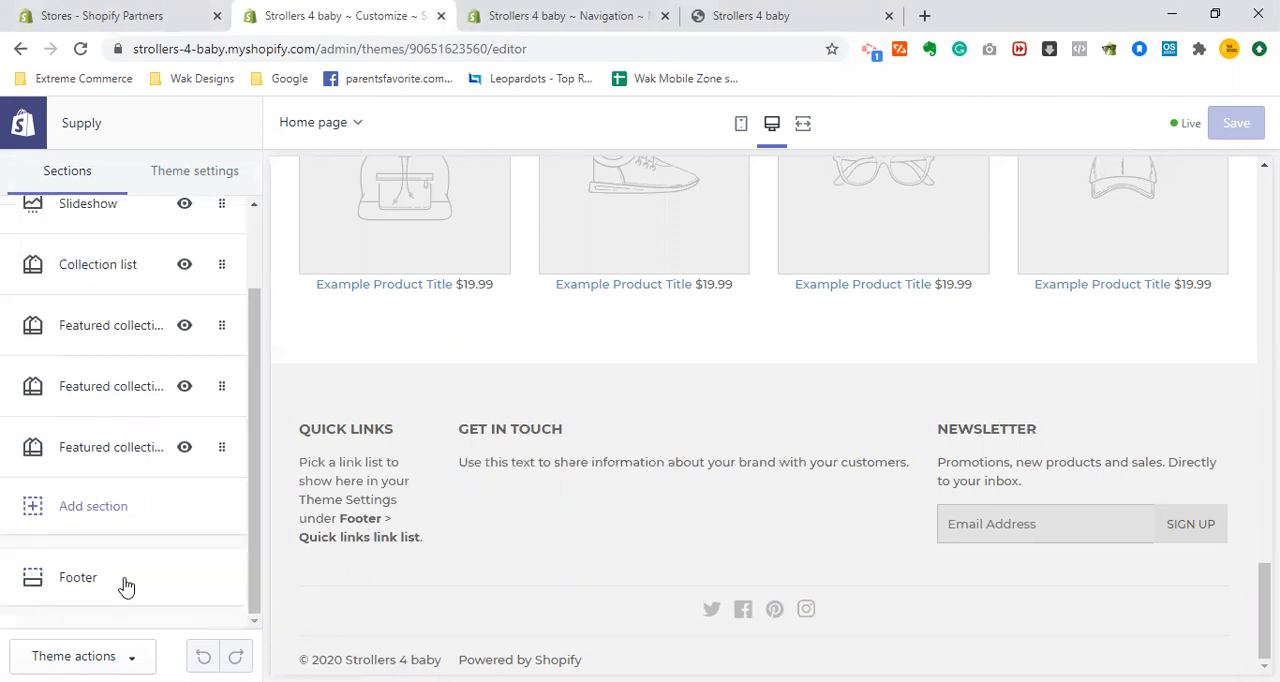
pyautogui.click(126, 580)
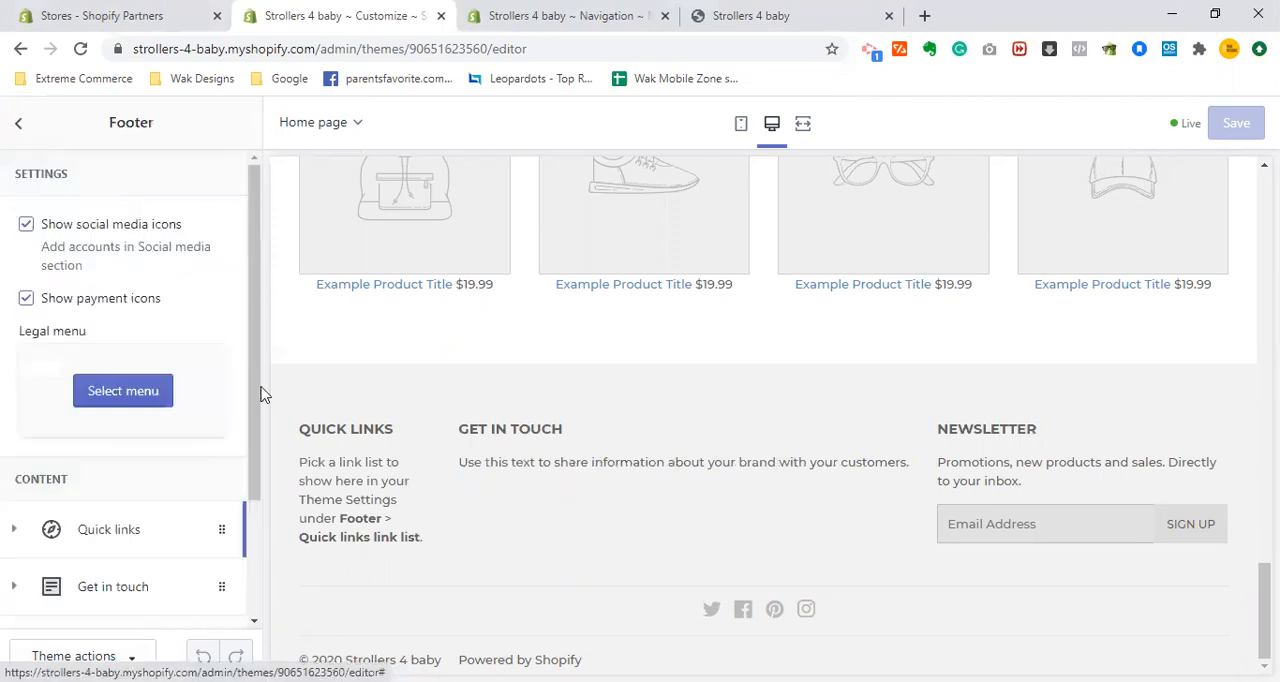
pyautogui.scroll(-2, 166, 514)
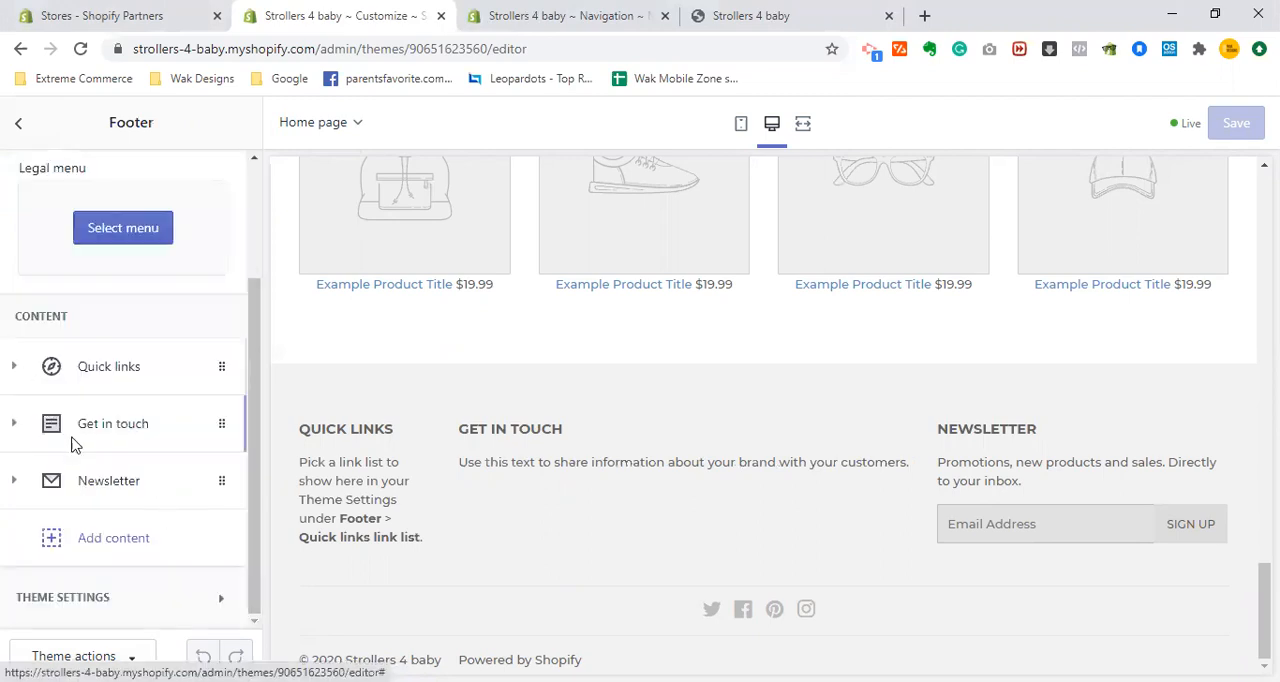
pyautogui.click(72, 442)
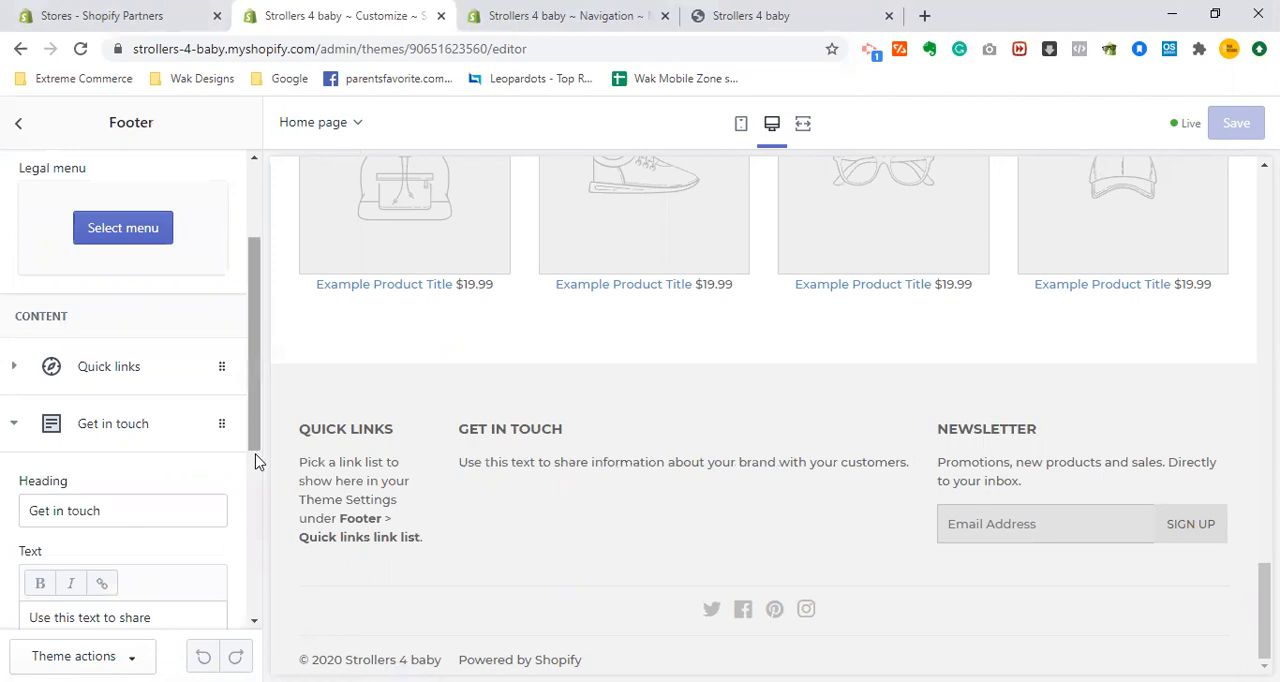
pyautogui.scroll(-2, 257, 495)
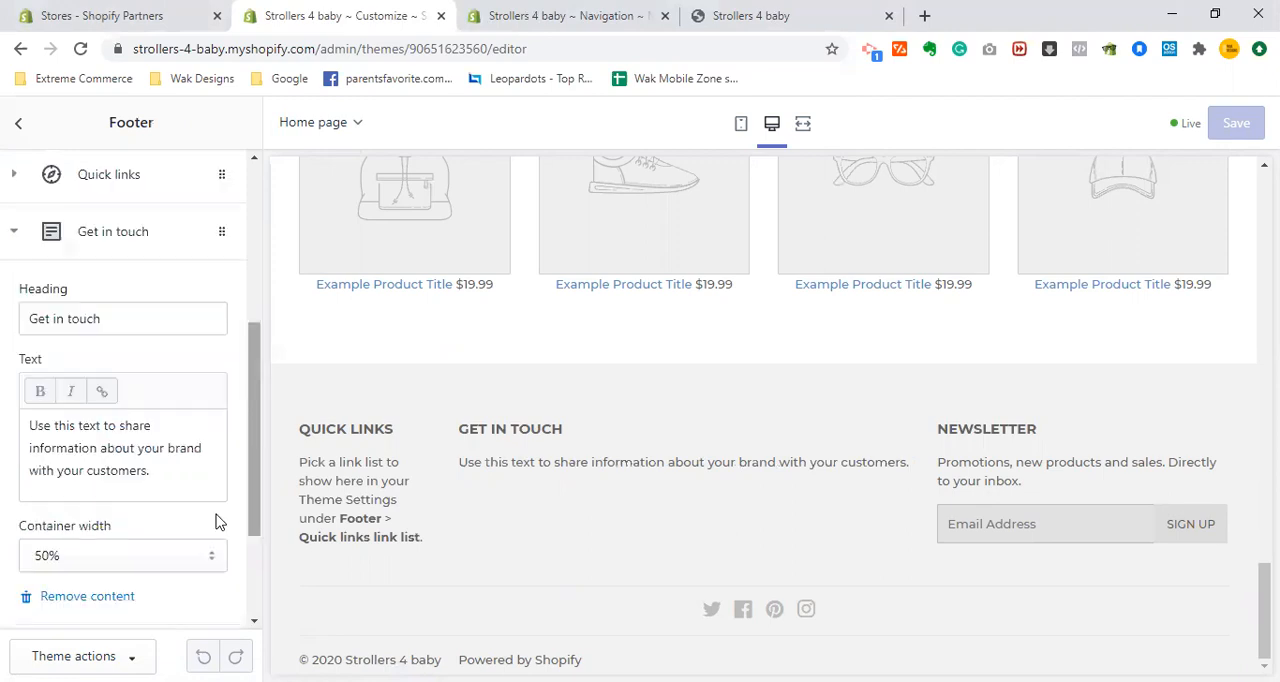
pyautogui.click(49, 600)
# - Add a menu block to the footer's content and place it between the first Quick links block and Newsletter
pyautogui.click(114, 537)
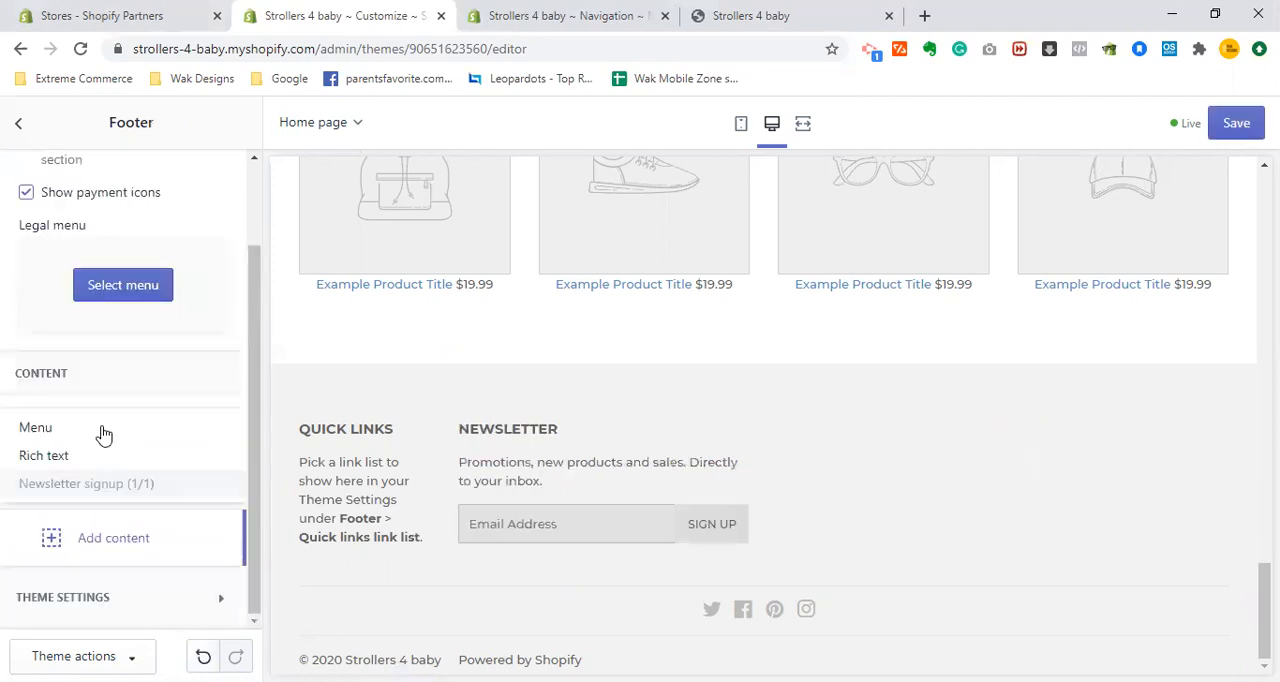
pyautogui.click(98, 438)
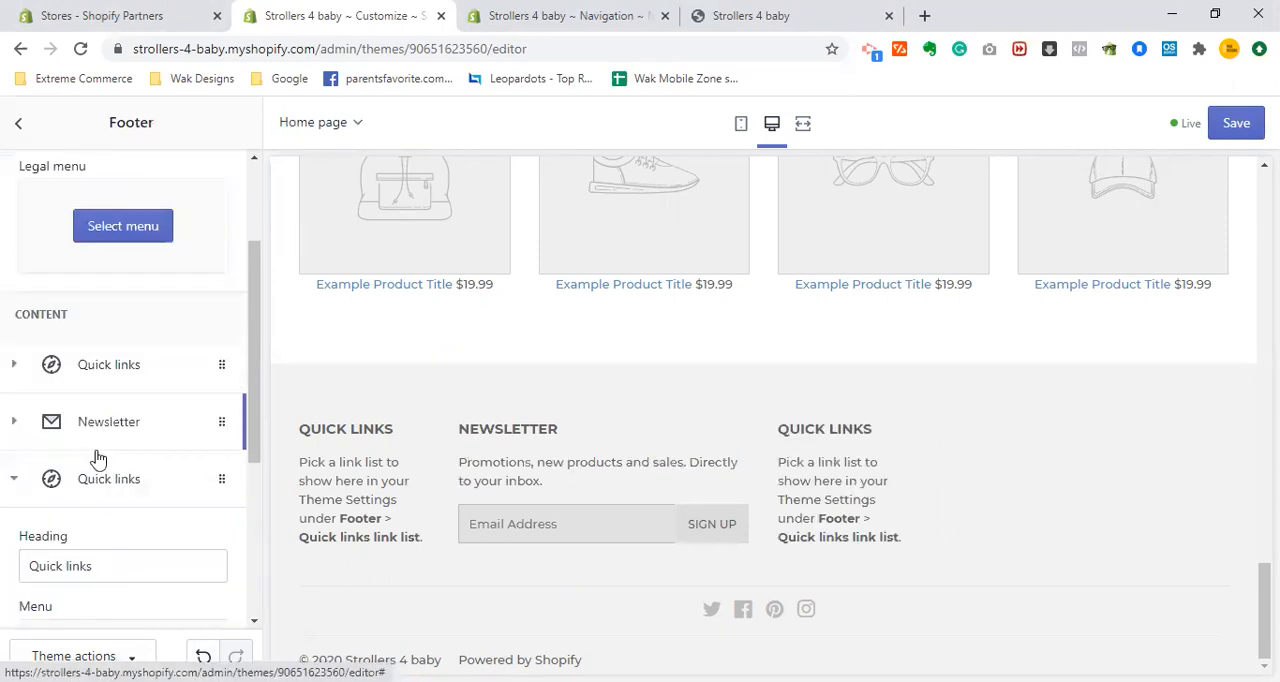
pyautogui.moveTo(98, 422); pyautogui.dragTo(123, 463)
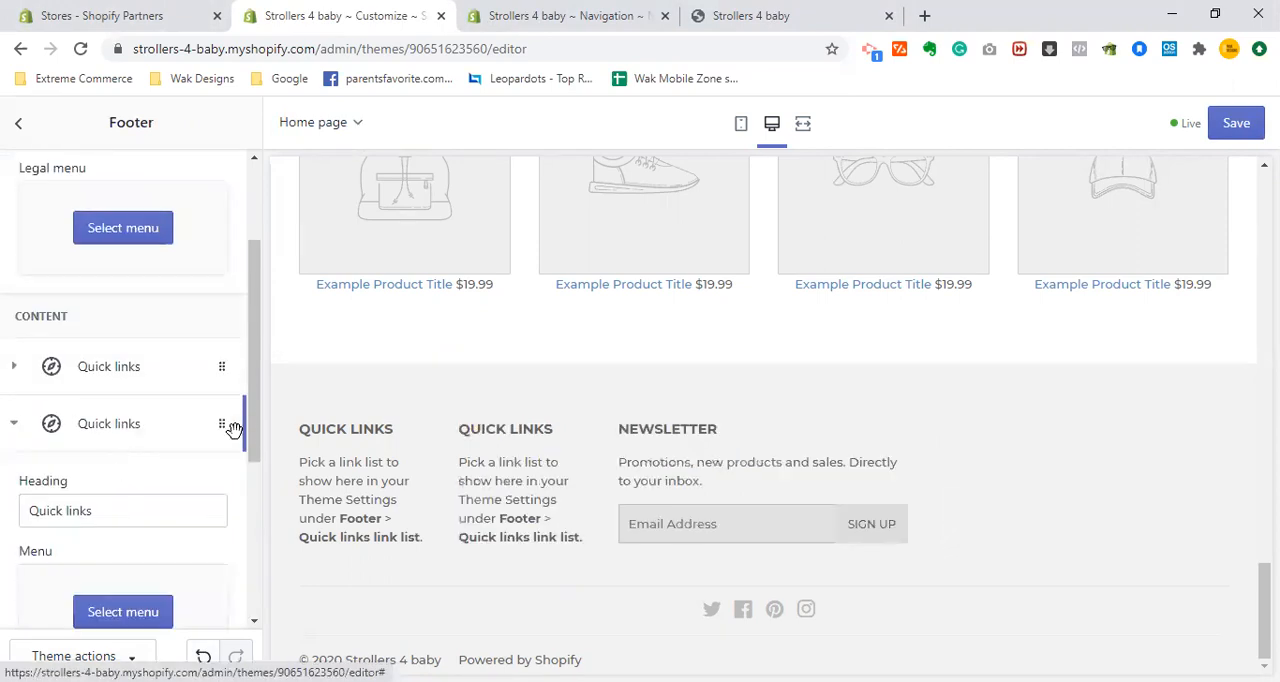
# - Set the container width of the footer's newly added Quick links block to 50%
pyautogui.scroll(-2, 148, 577)
pyautogui.click(138, 582)
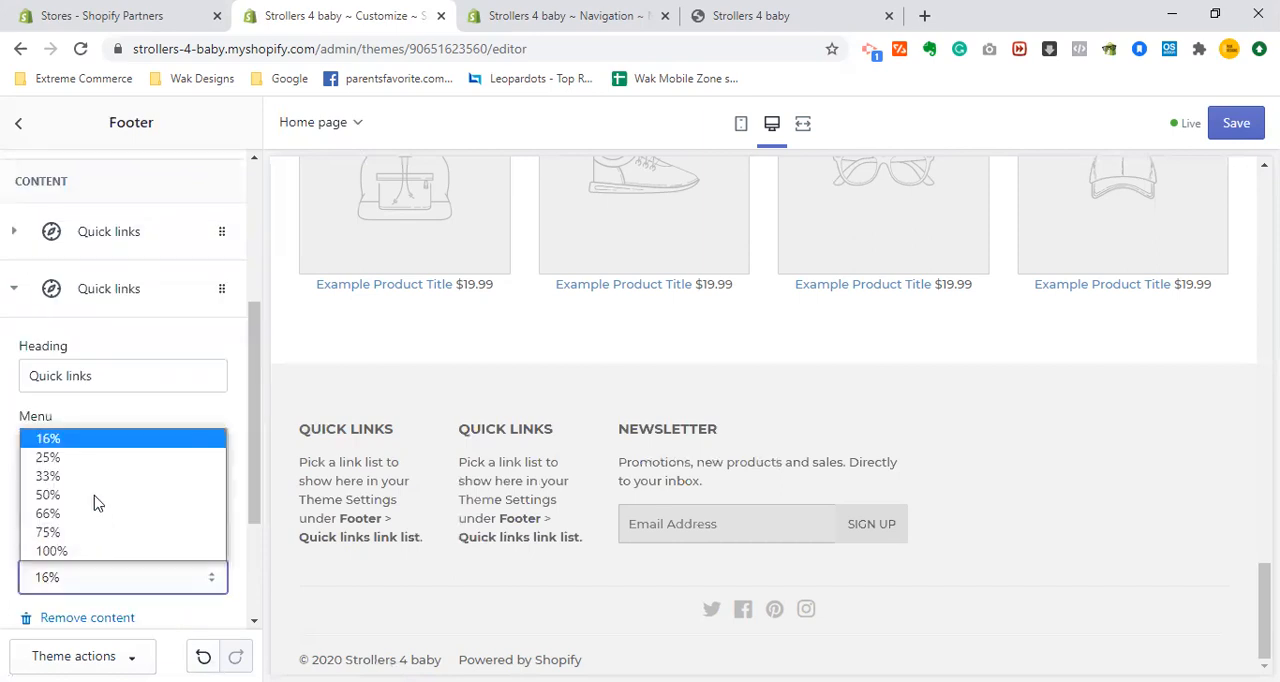
pyautogui.click(97, 503)
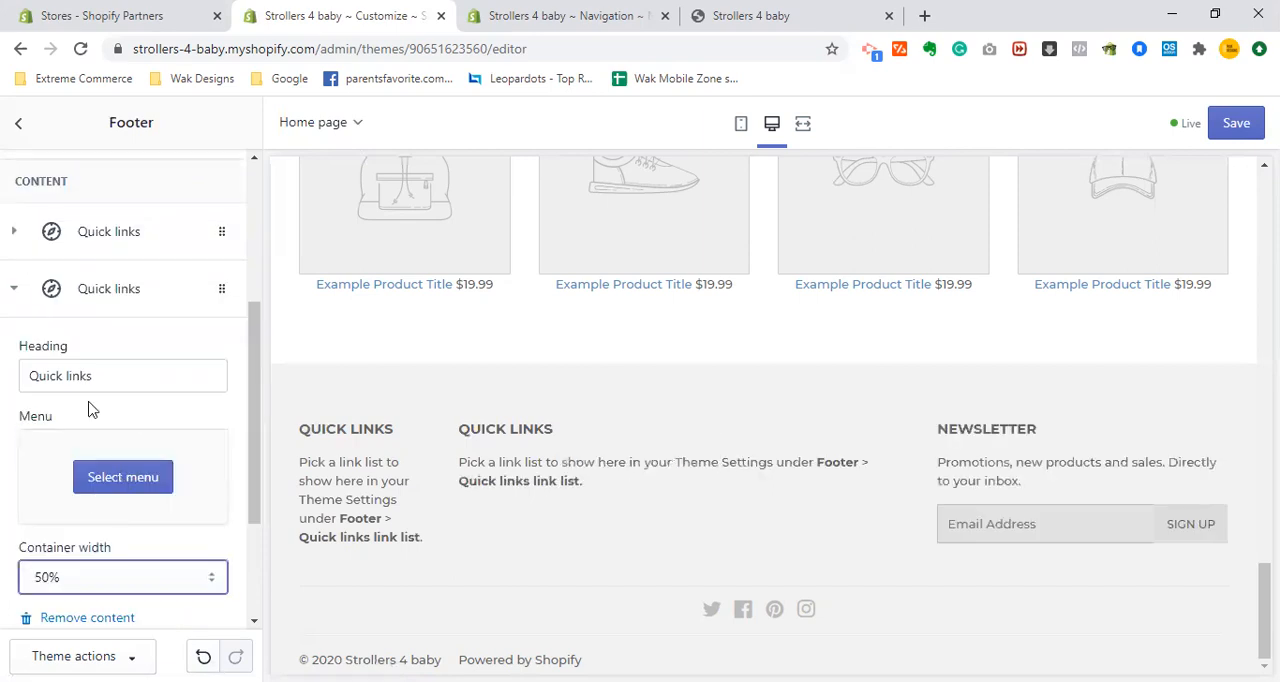
# - Assign the Brands menu to the footer's second Quick links block
pyautogui.click(121, 479)
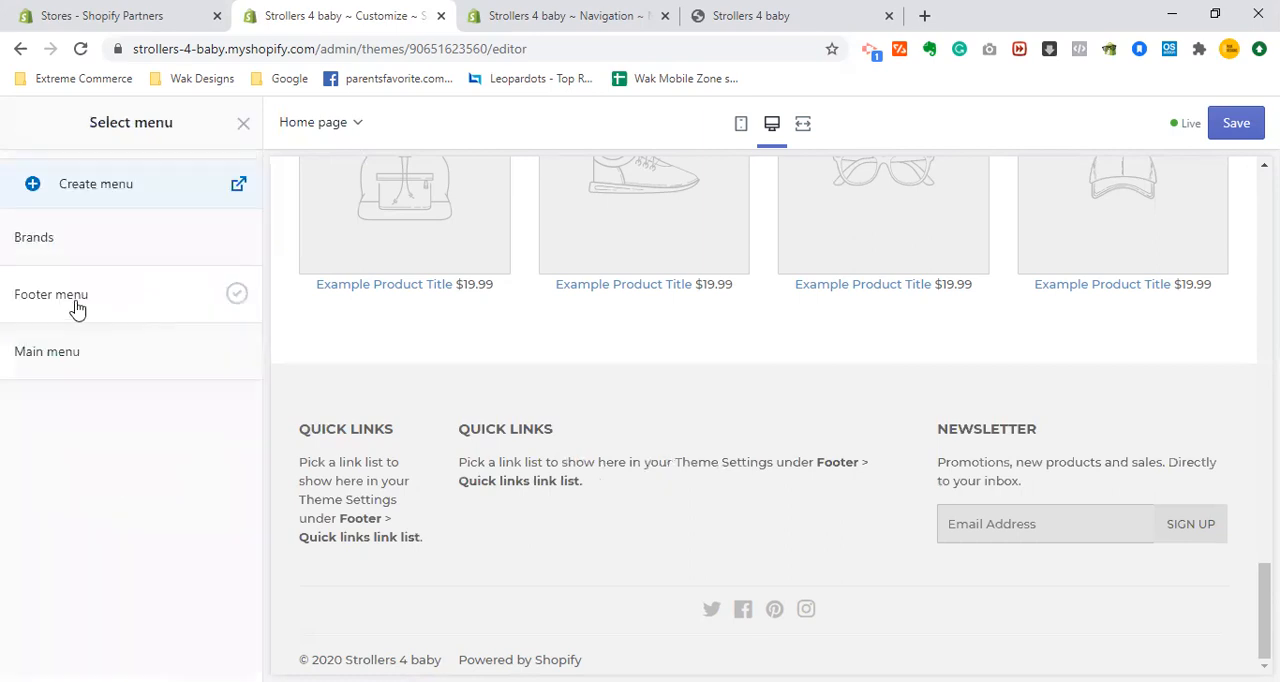
pyautogui.click(63, 245)
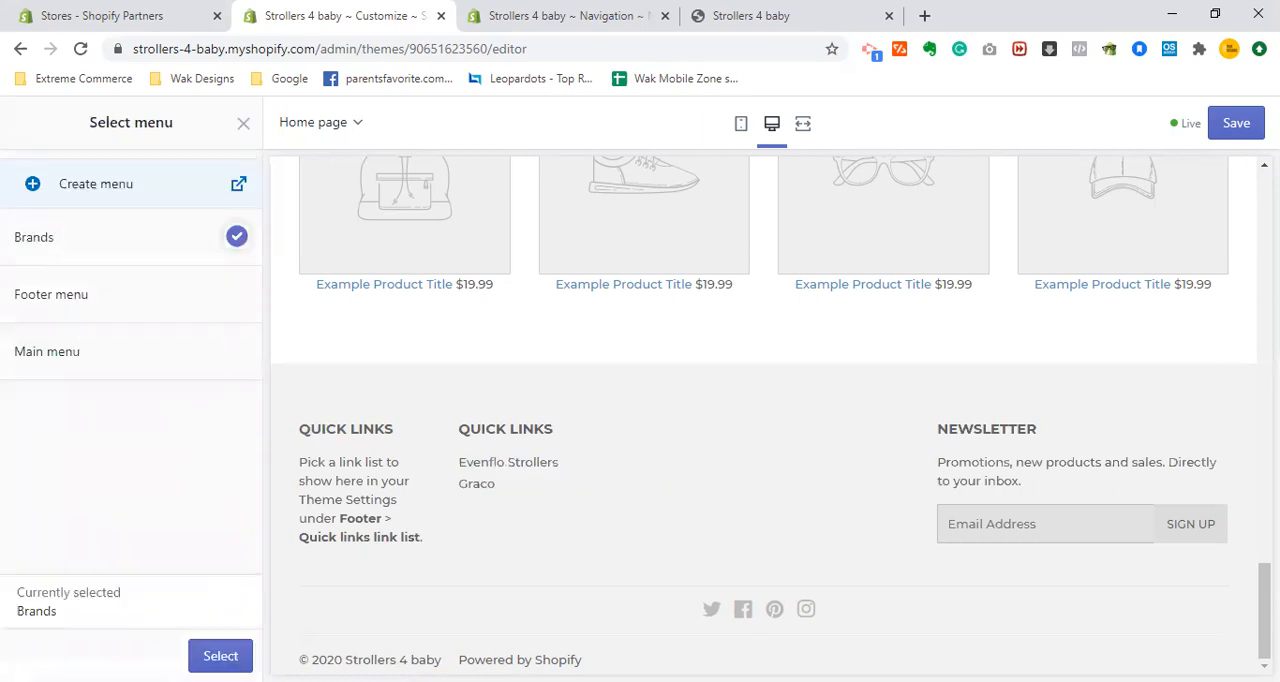
pyautogui.click(220, 655)
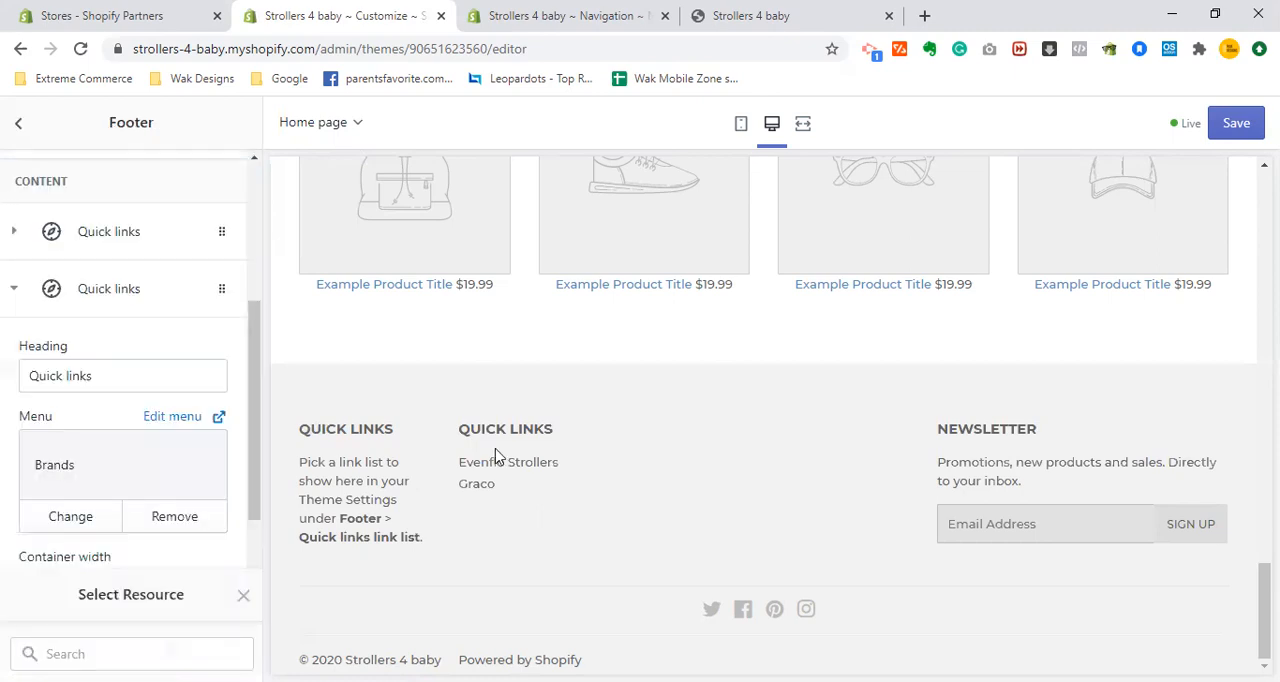
# - Change the heading of the footer block that shows the Brands menu to "Top Brands"
pyautogui.click(152, 380)
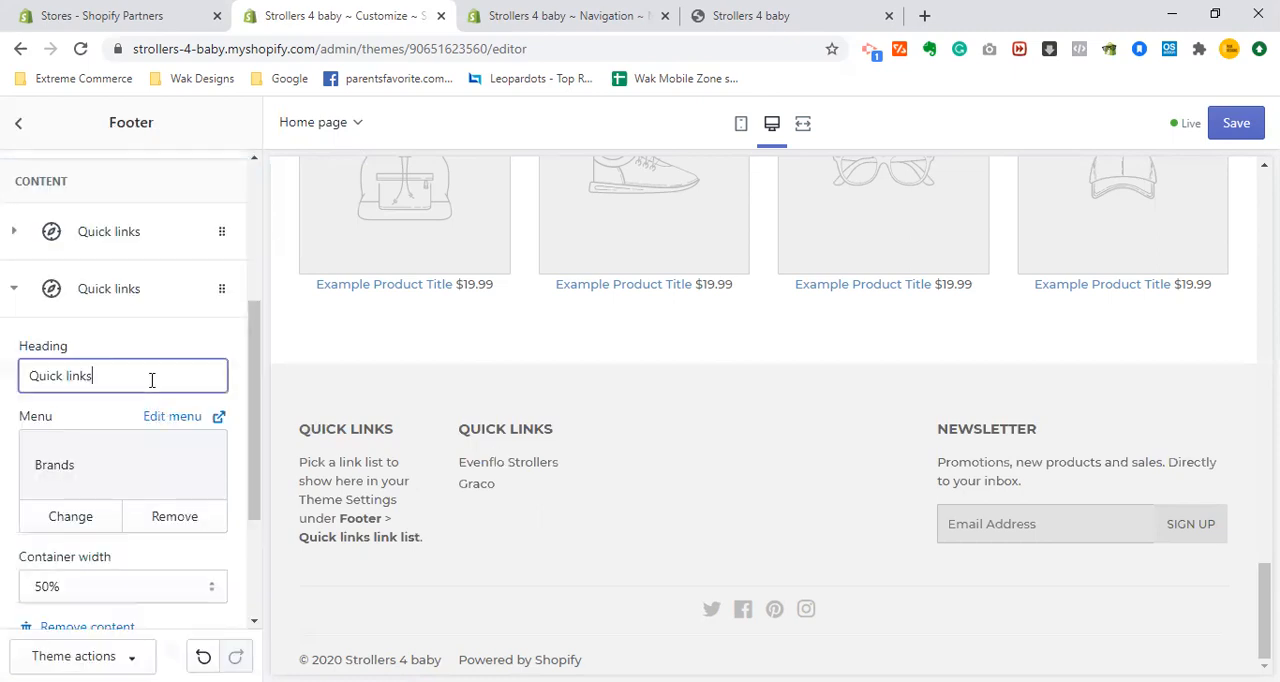
pyautogui.tripleClick(152, 380)
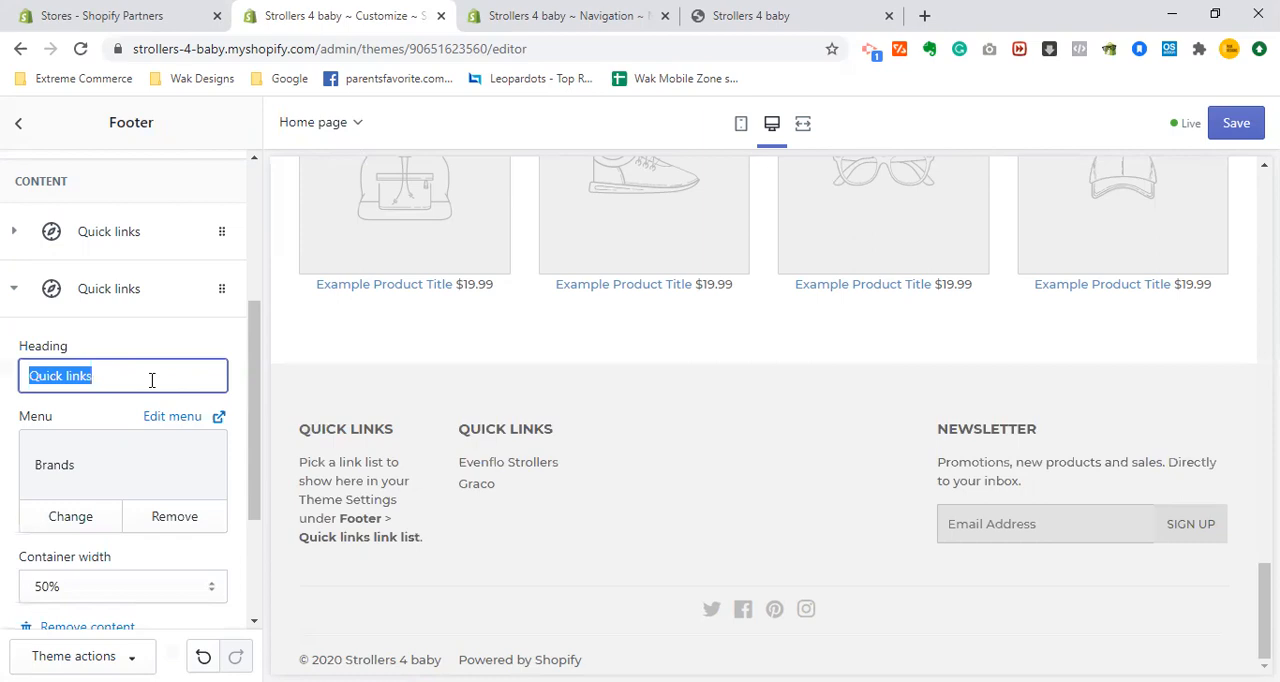
pyautogui.write('Our Brands')
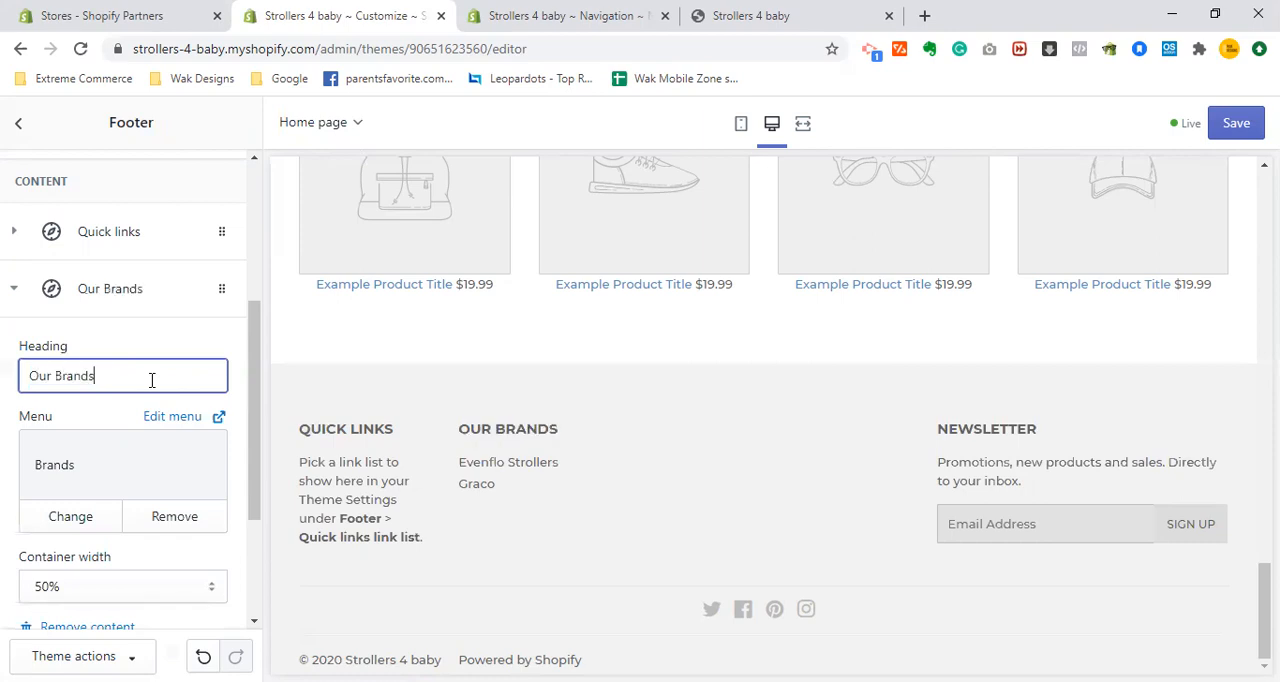
pyautogui.press('Delete')
pyautogui.press('Delete')
pyautogui.press('Delete')
pyautogui.press('Delete')
pyautogui.write('Top')
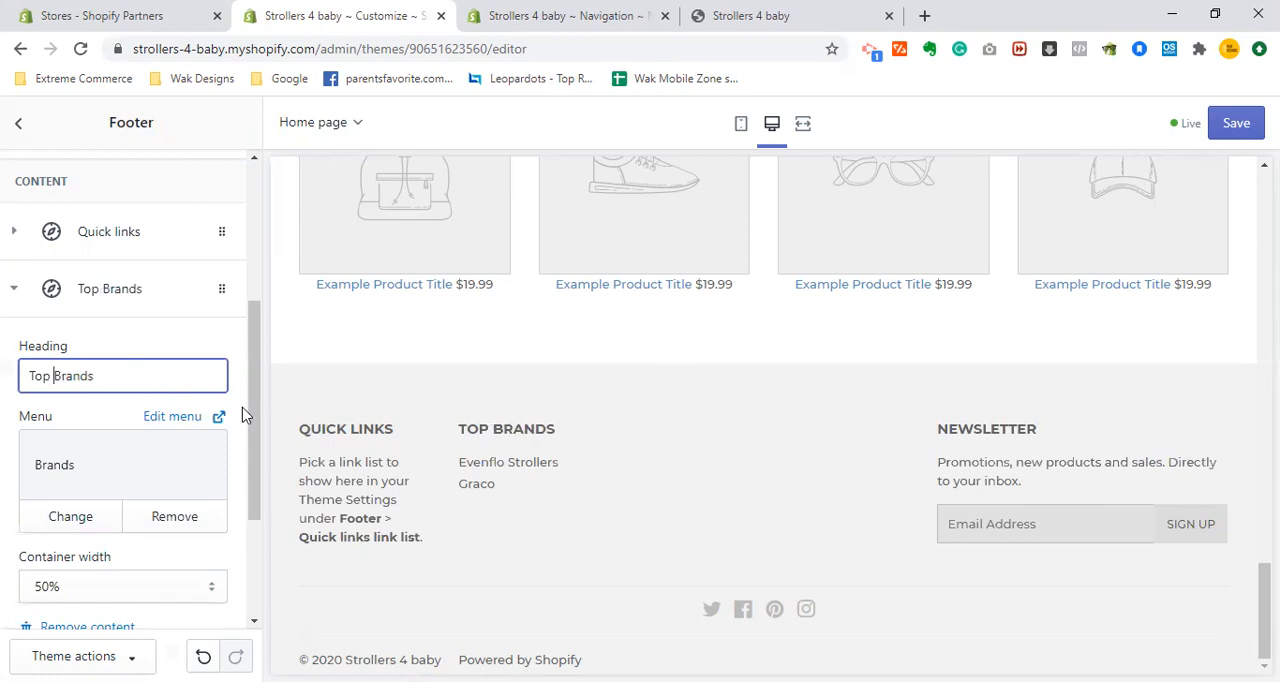
# - Assign the Footer menu to the footer's remaining Quick links block and save the theme changes
pyautogui.click(20, 231)
pyautogui.click(130, 420)
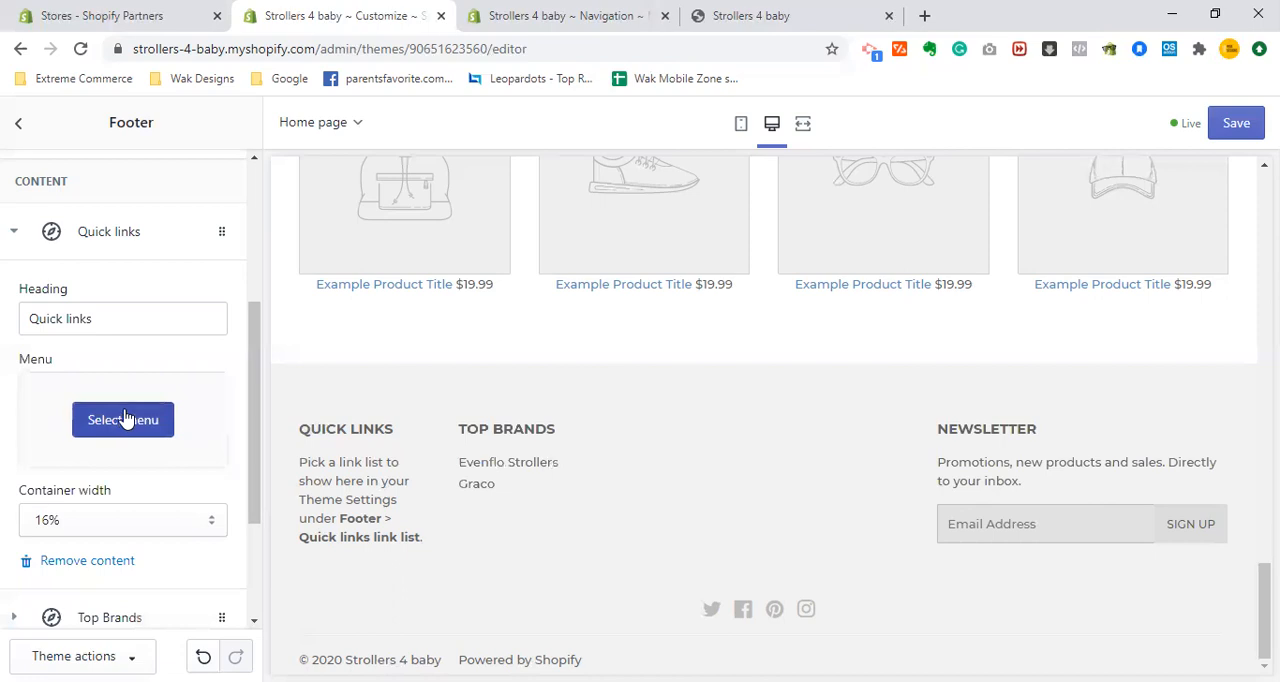
pyautogui.click(94, 294)
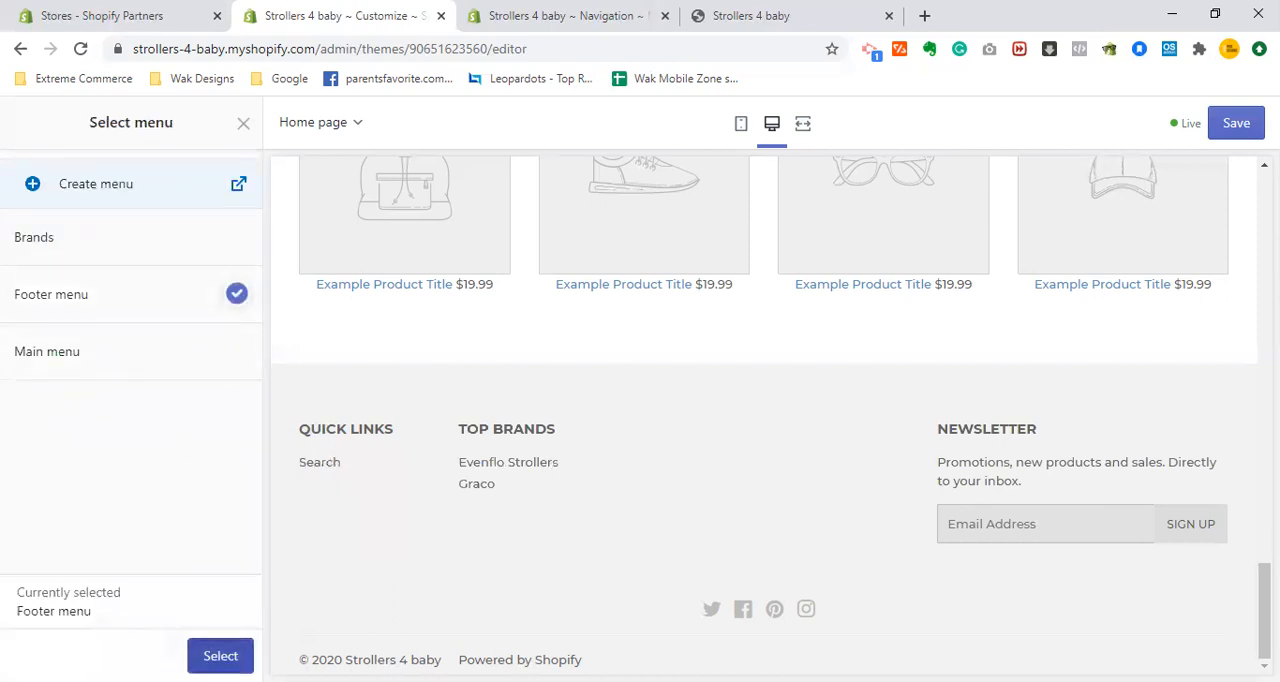
pyautogui.click(220, 656)
pyautogui.click(1240, 132)
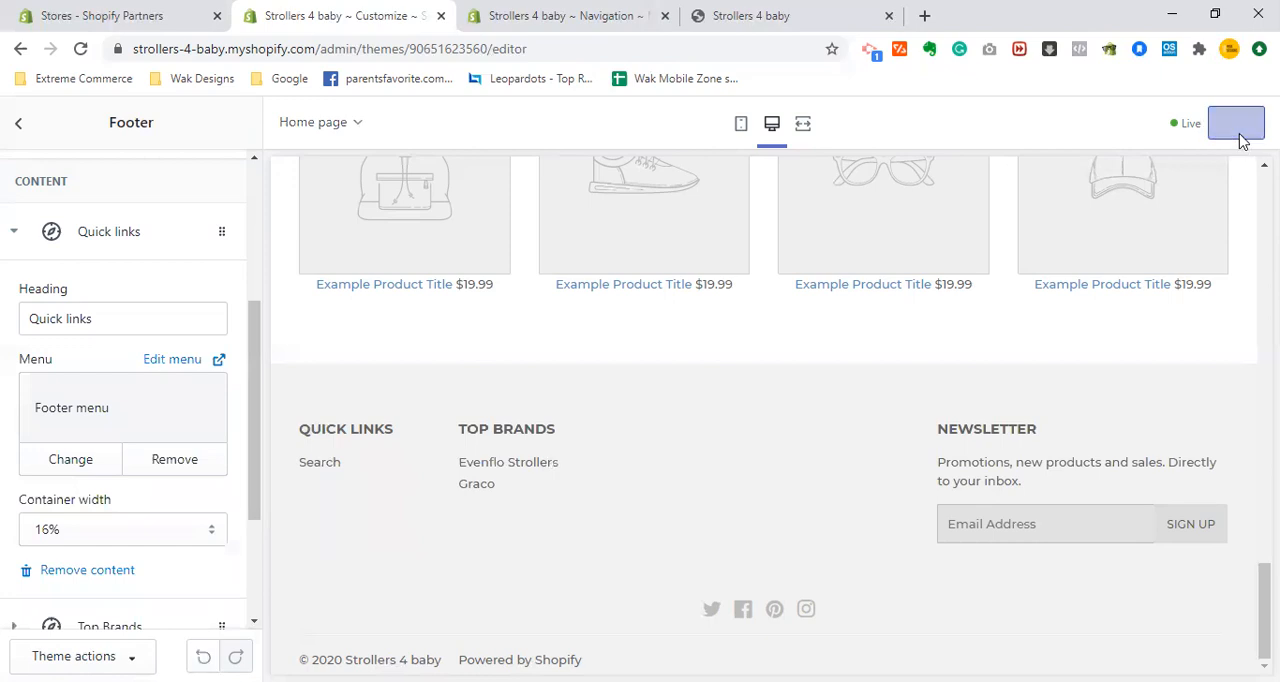
# - Open the Footer menu in the store admin's navigation settings and remove its Search item
pyautogui.click(563, 15)
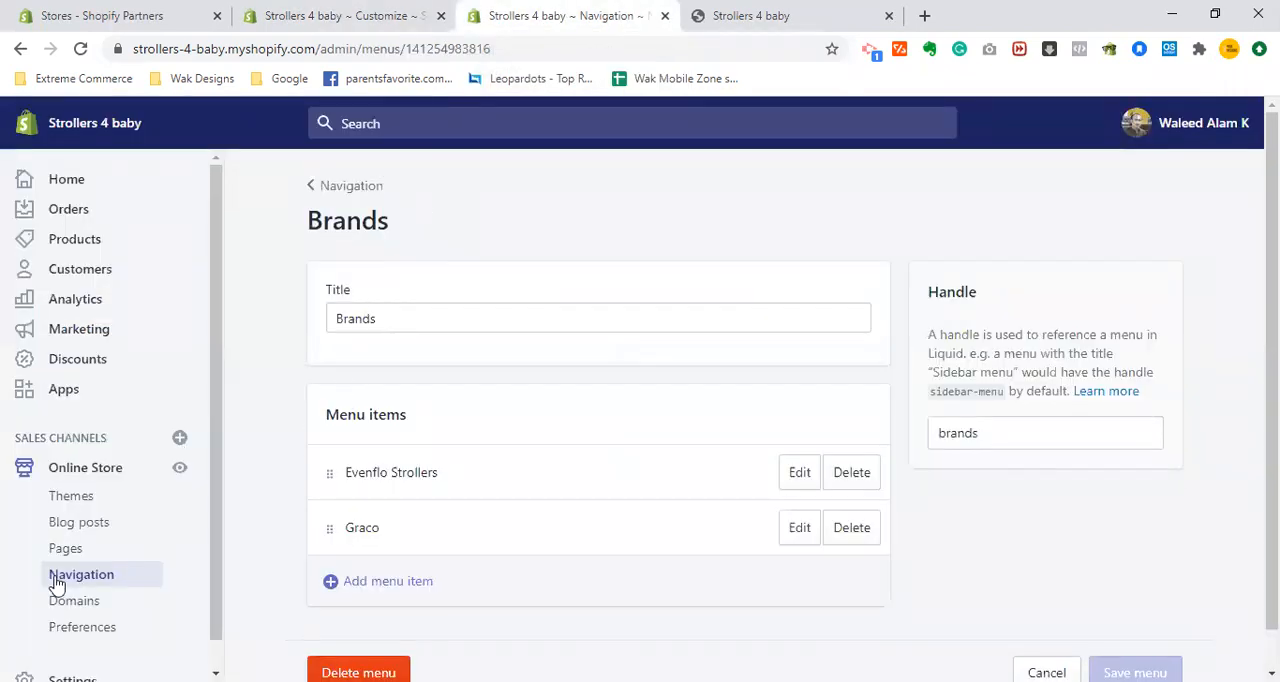
pyautogui.click(88, 574)
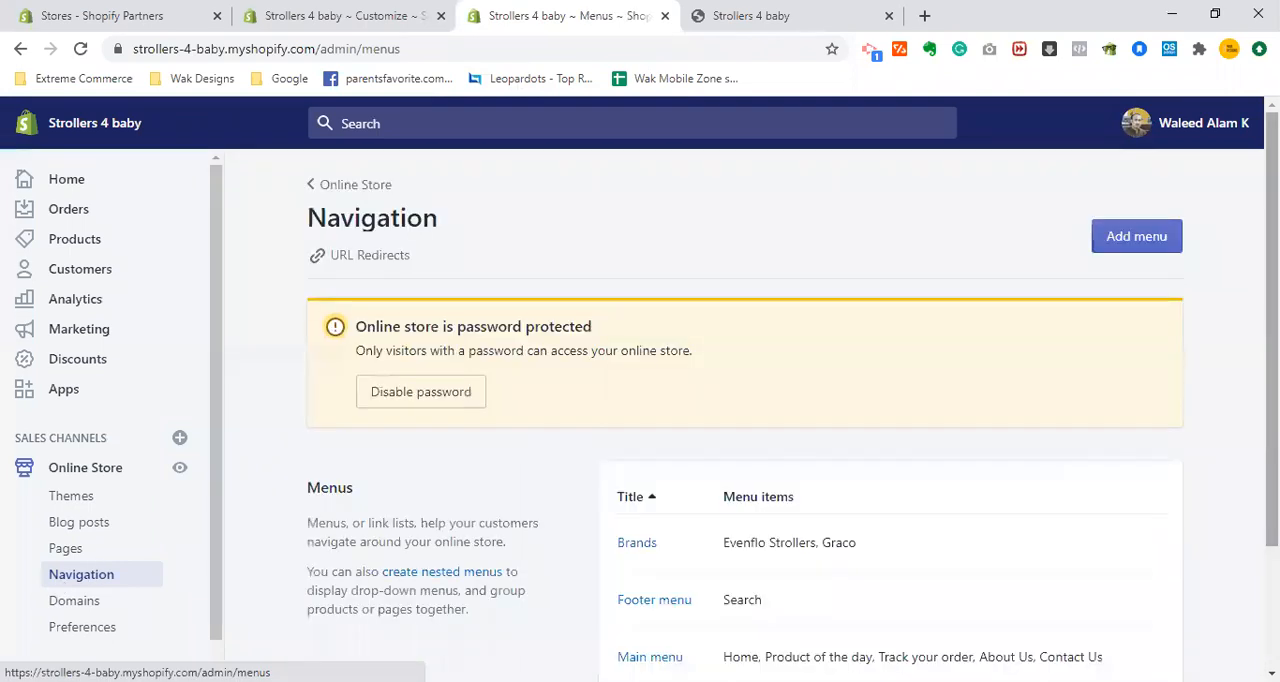
pyautogui.scroll(-1, 818, 422)
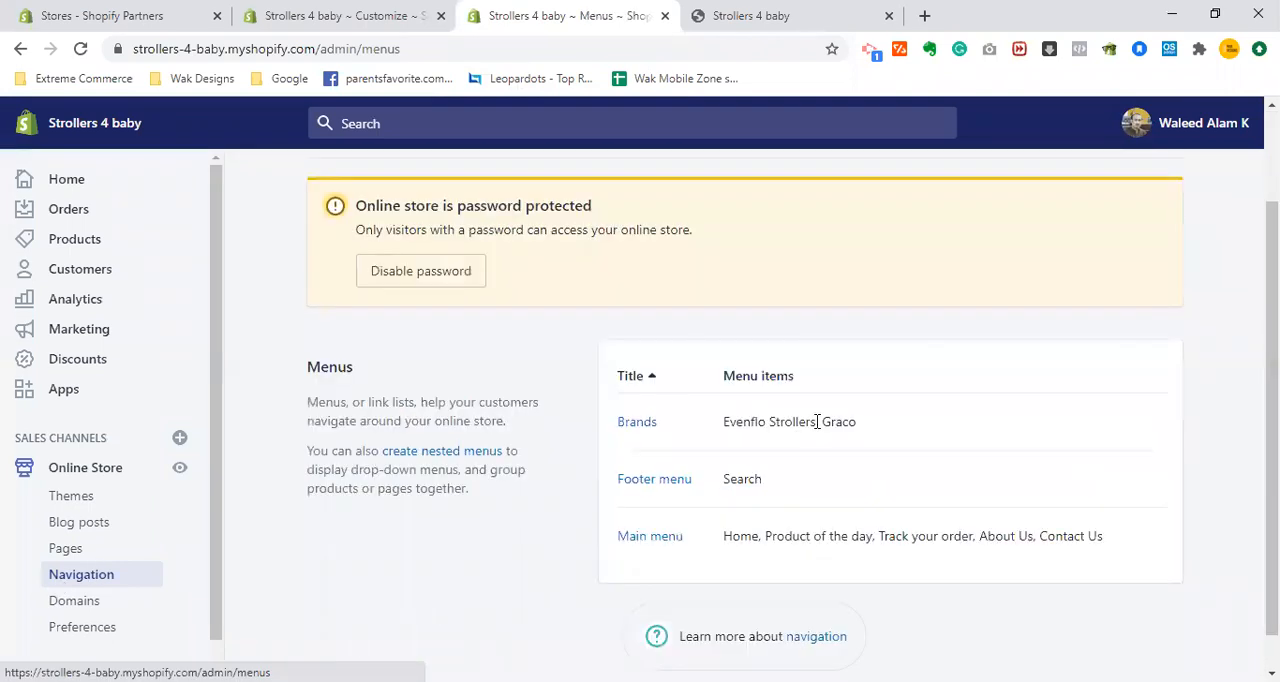
pyautogui.click(643, 486)
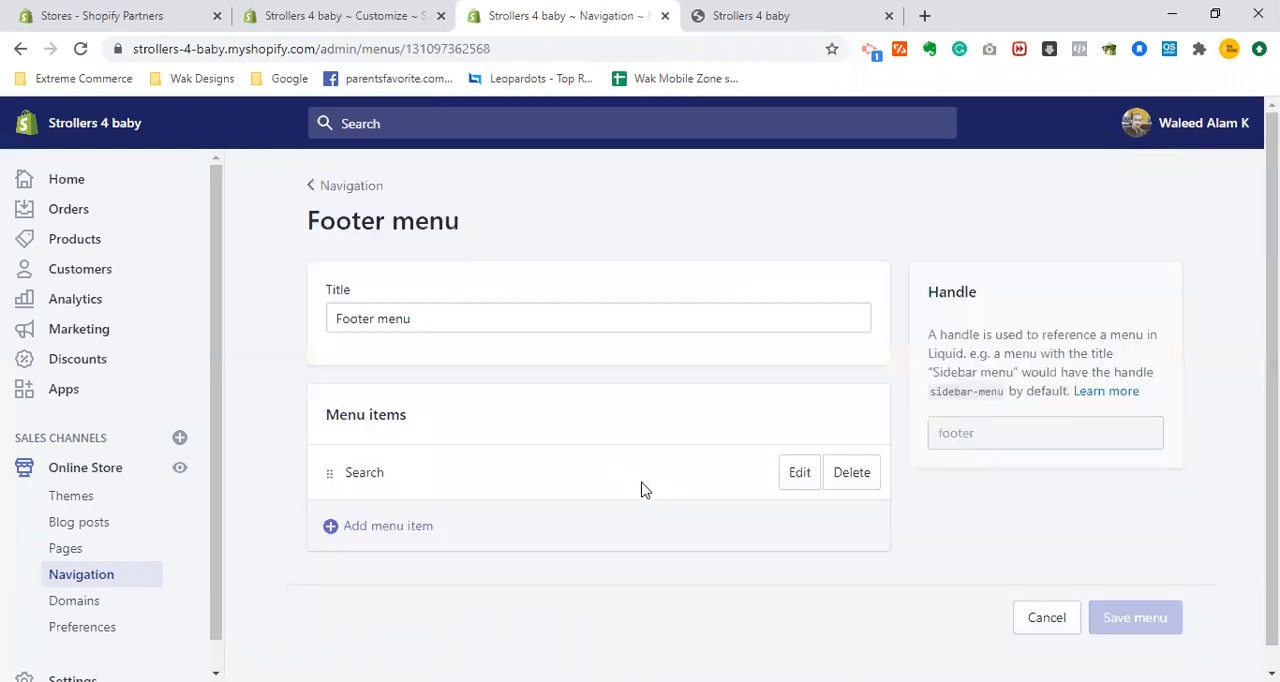
pyautogui.click(849, 480)
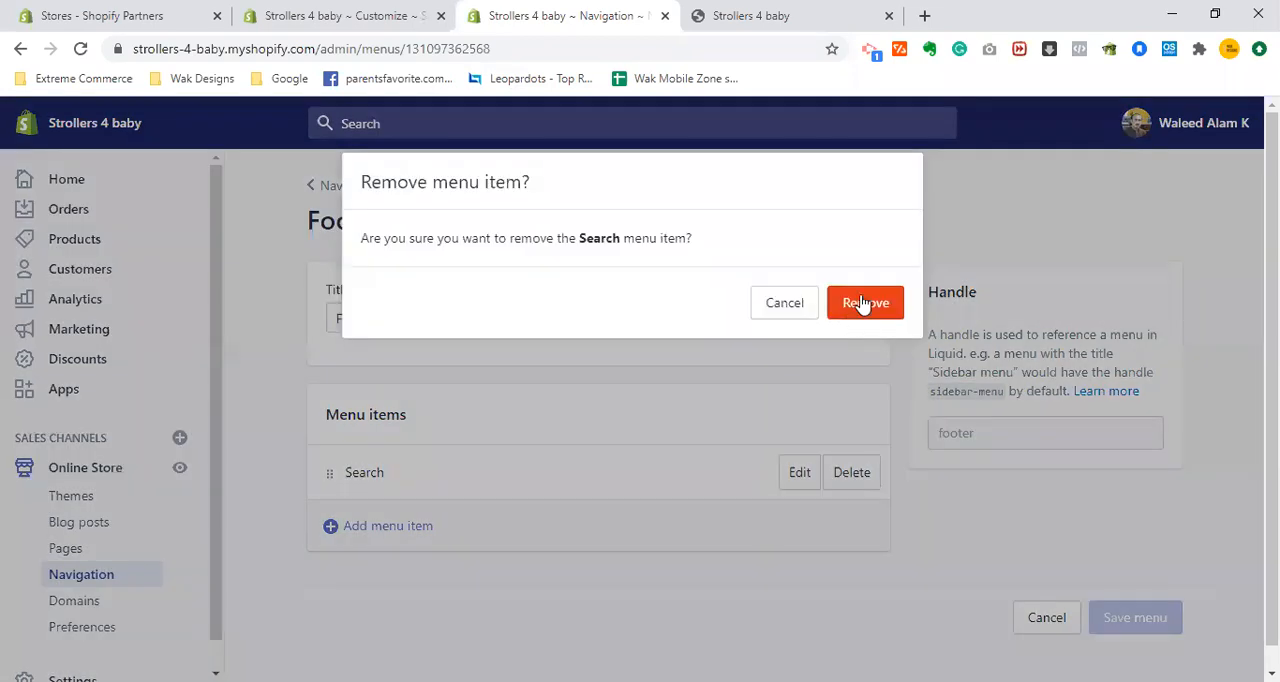
pyautogui.click(862, 303)
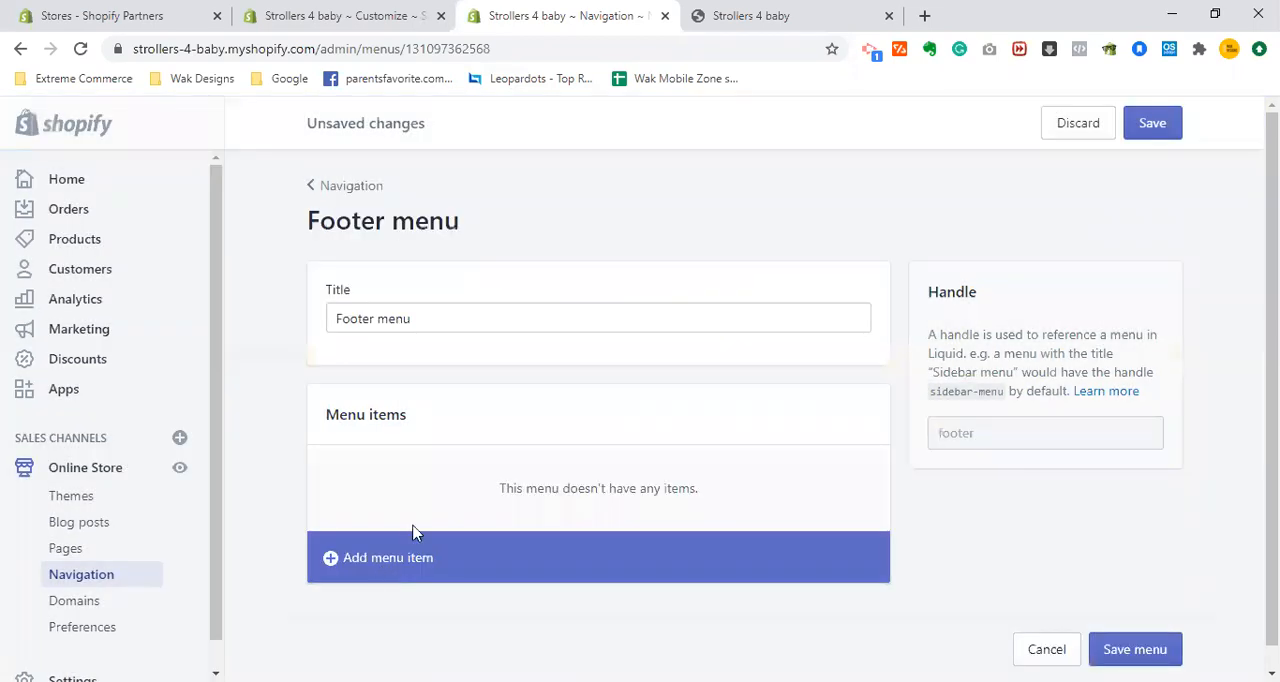
# - Start a new item in the Footer menu and name it "Privacy Policy"
pyautogui.click(415, 534)
pyautogui.click(474, 400)
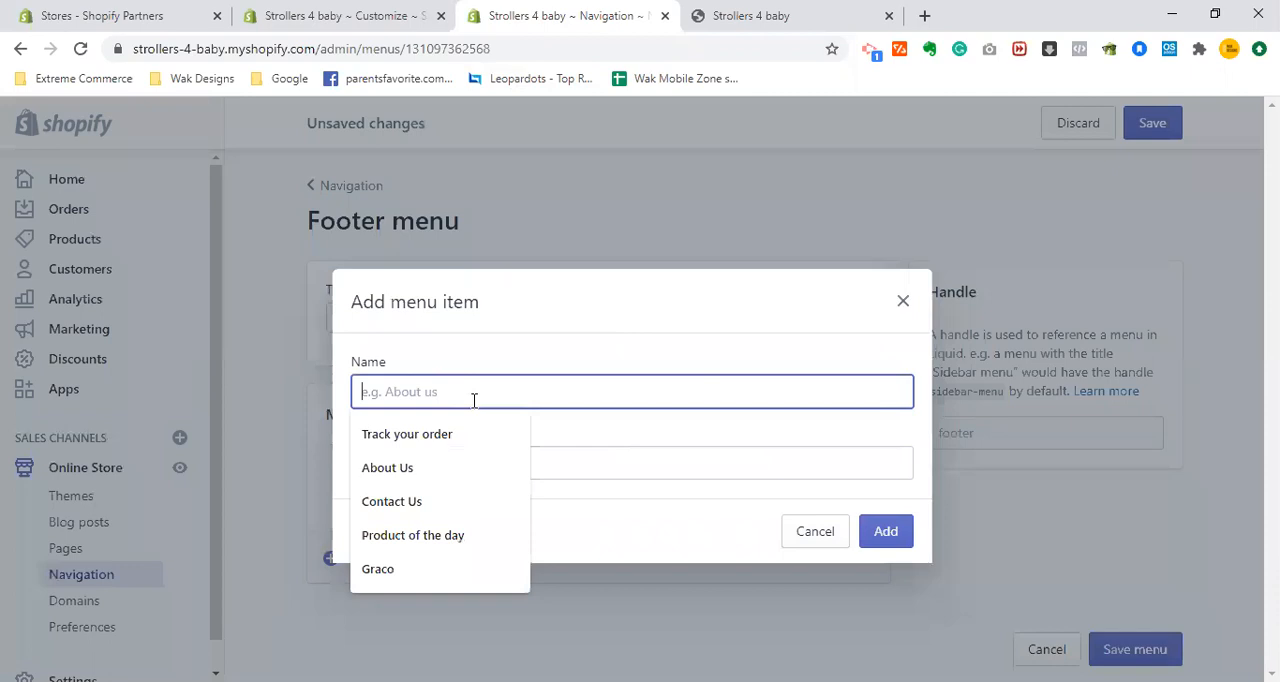
pyautogui.write('Pr')
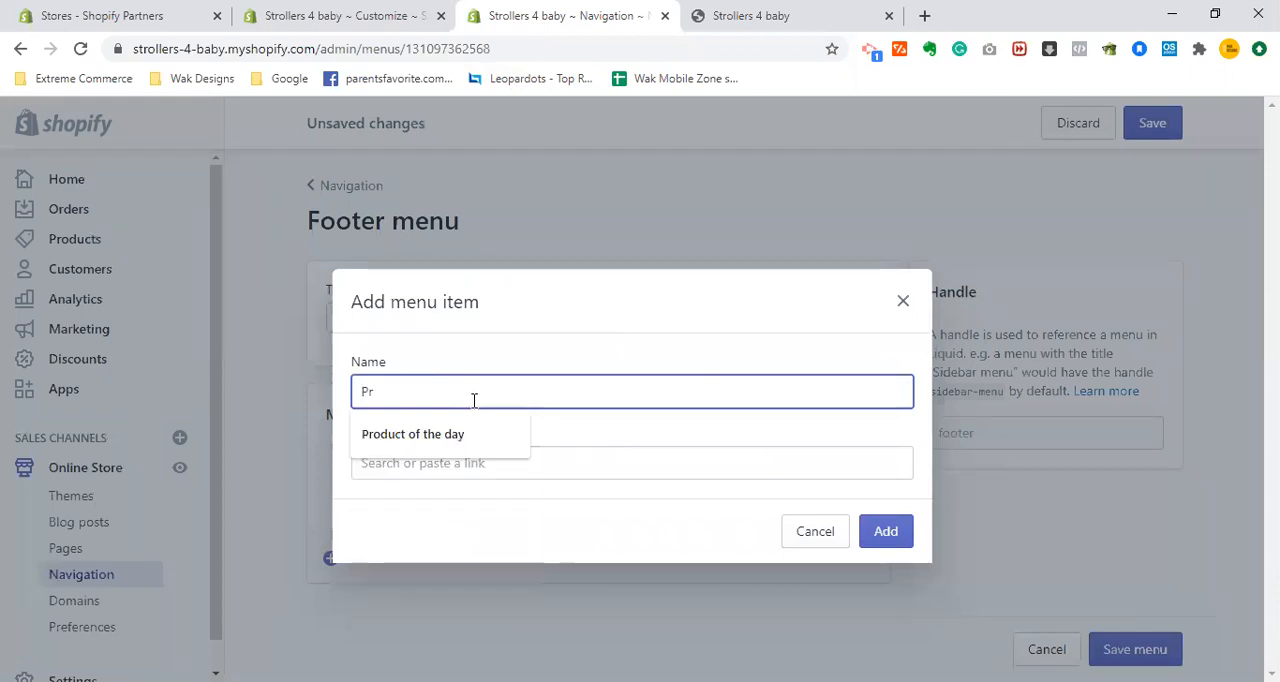
pyautogui.write('ivacy Policy')
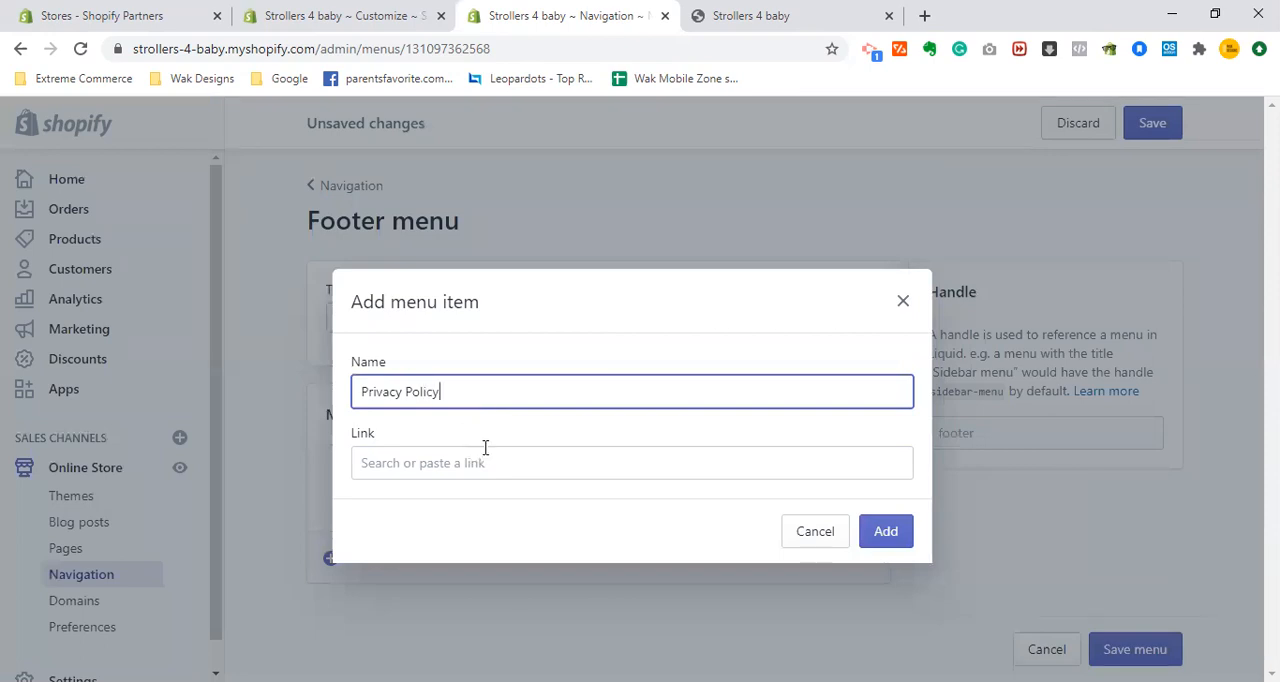
# - Link the new item to the store's Privacy Policy and add it to the Footer menu
pyautogui.click(487, 452)
pyautogui.press('Down')
pyautogui.press('Down')
pyautogui.press('Down')
pyautogui.press('Down')
pyautogui.press('Down')
pyautogui.press('Down')
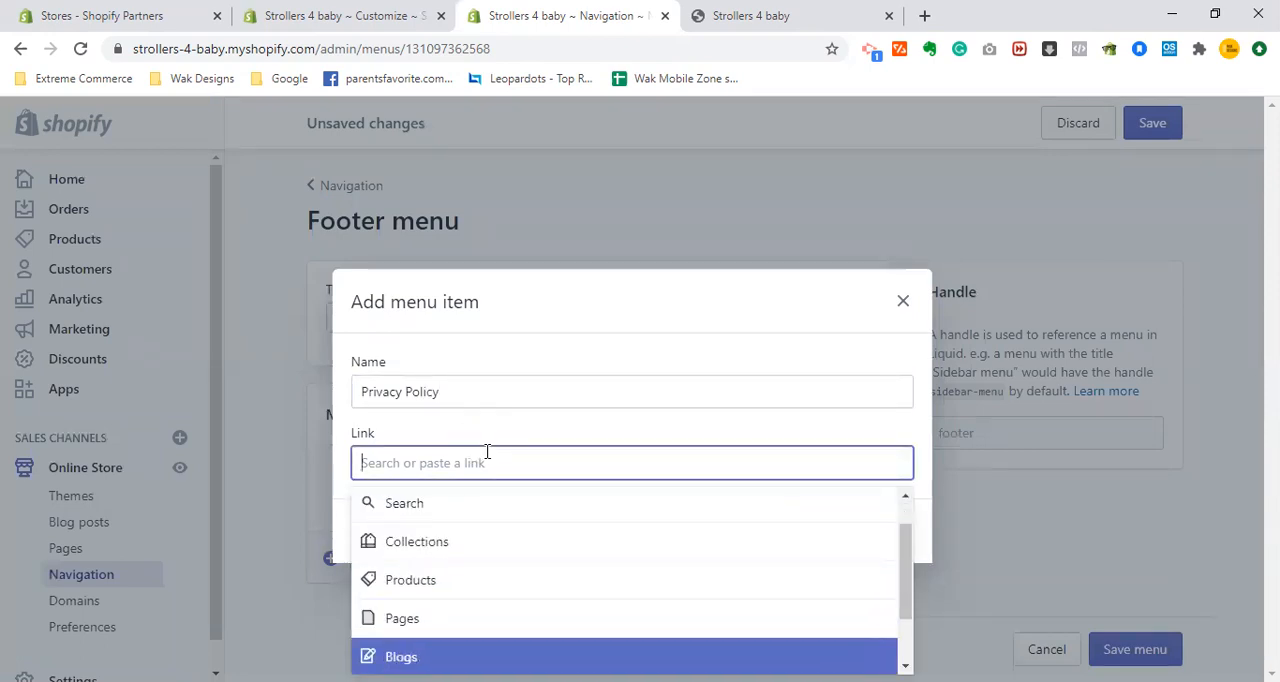
pyautogui.press('Return')
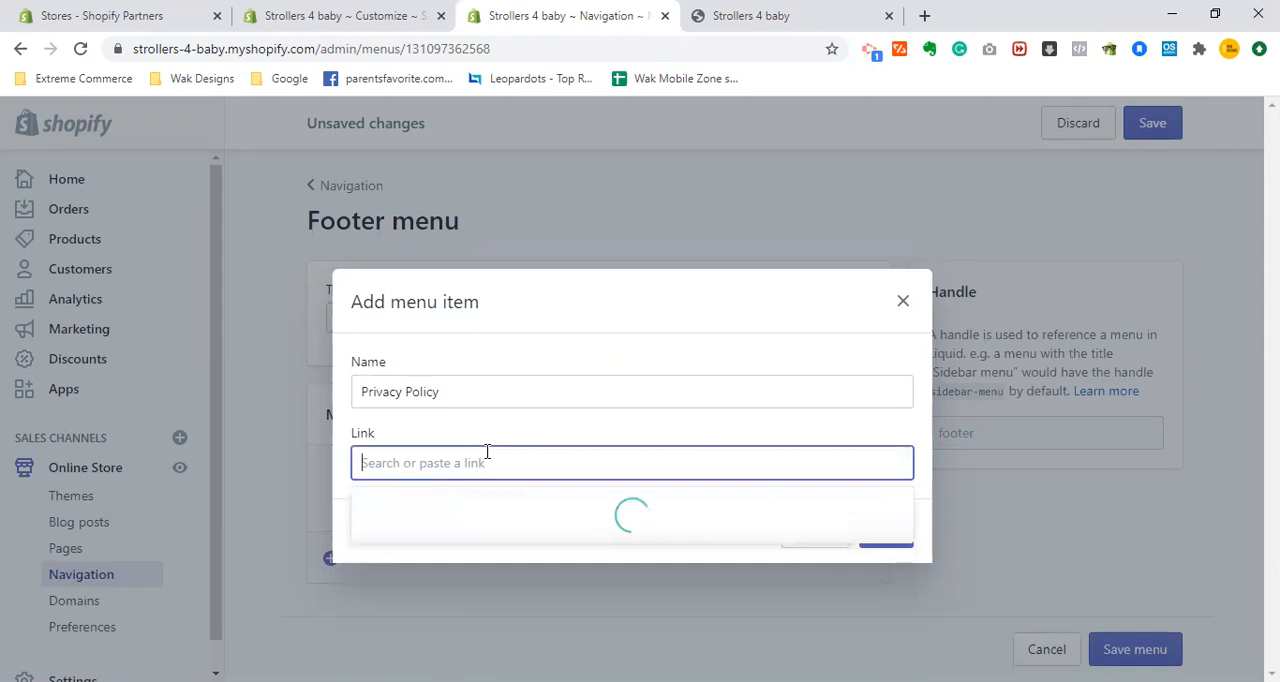
pyautogui.press('Down')
pyautogui.press('Return')
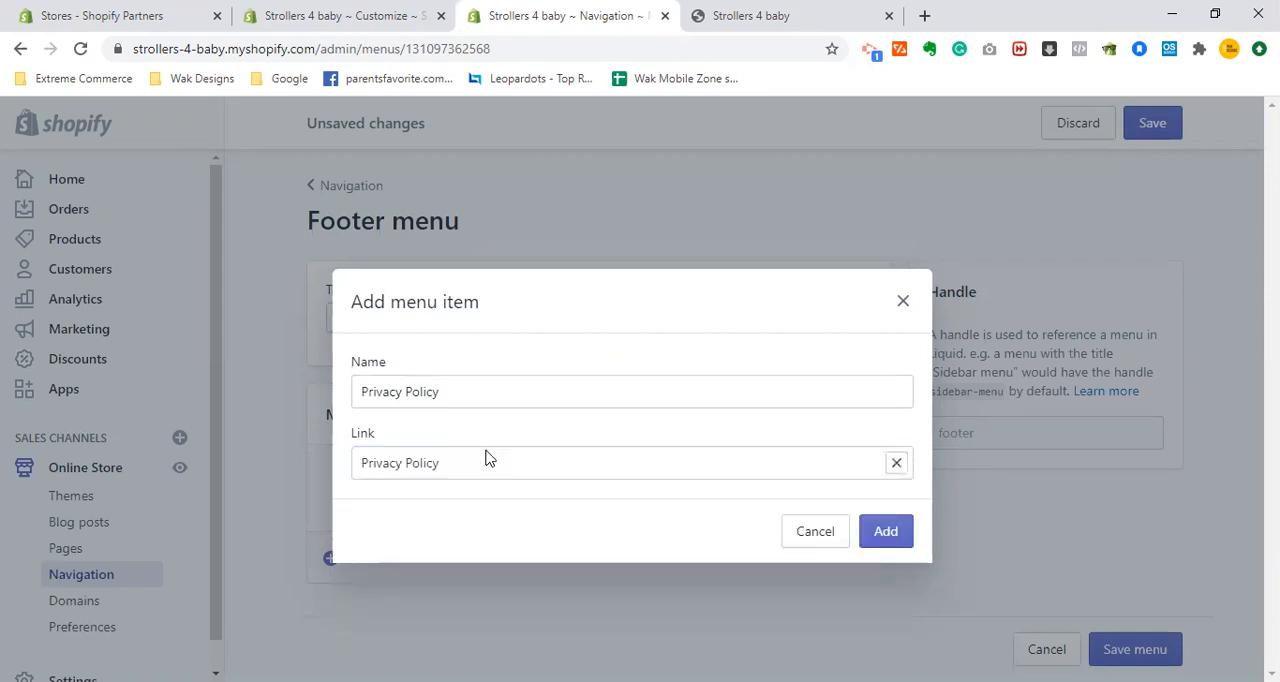
pyautogui.click(898, 537)
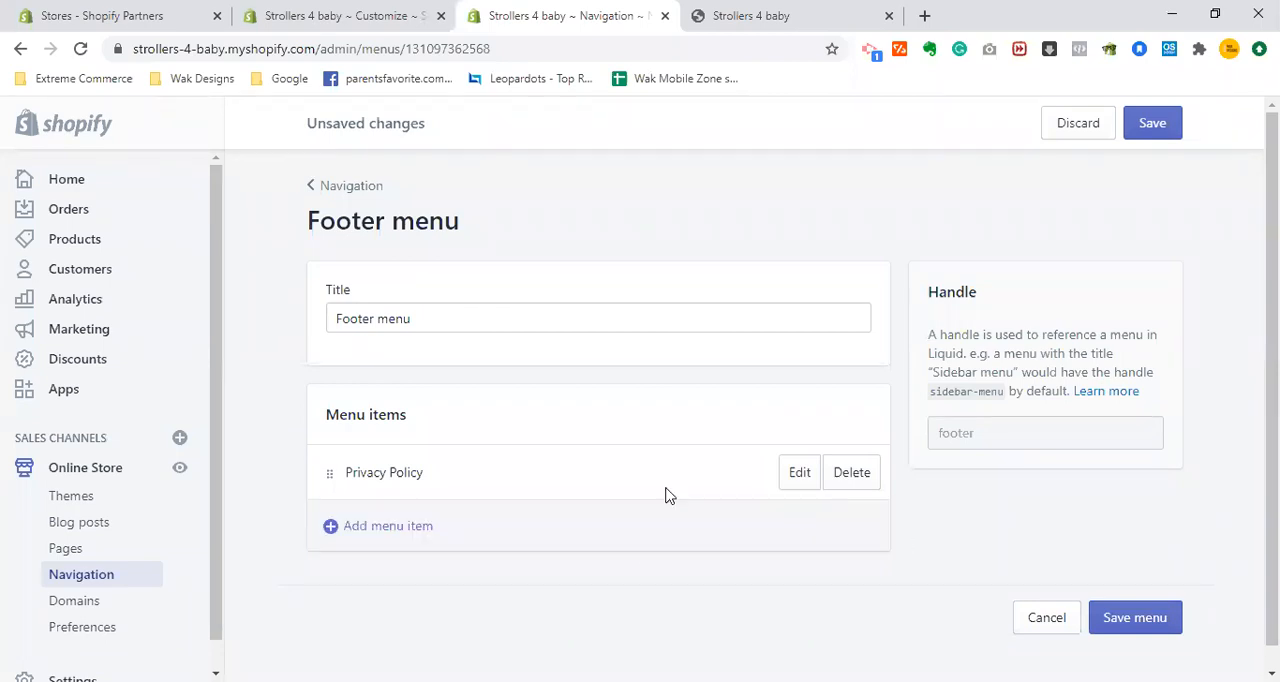
# - Start another Footer menu item named "Return Policy" and link it to the store's Refund Policy
pyautogui.click(368, 535)
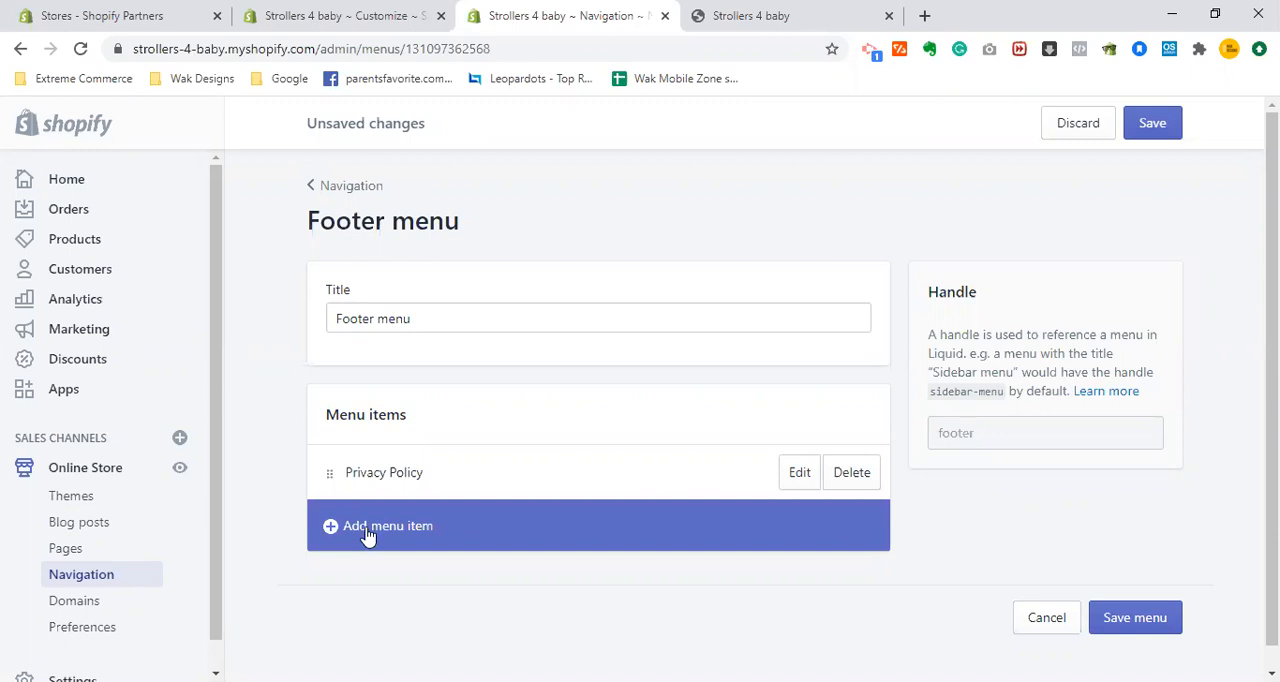
pyautogui.click(494, 386)
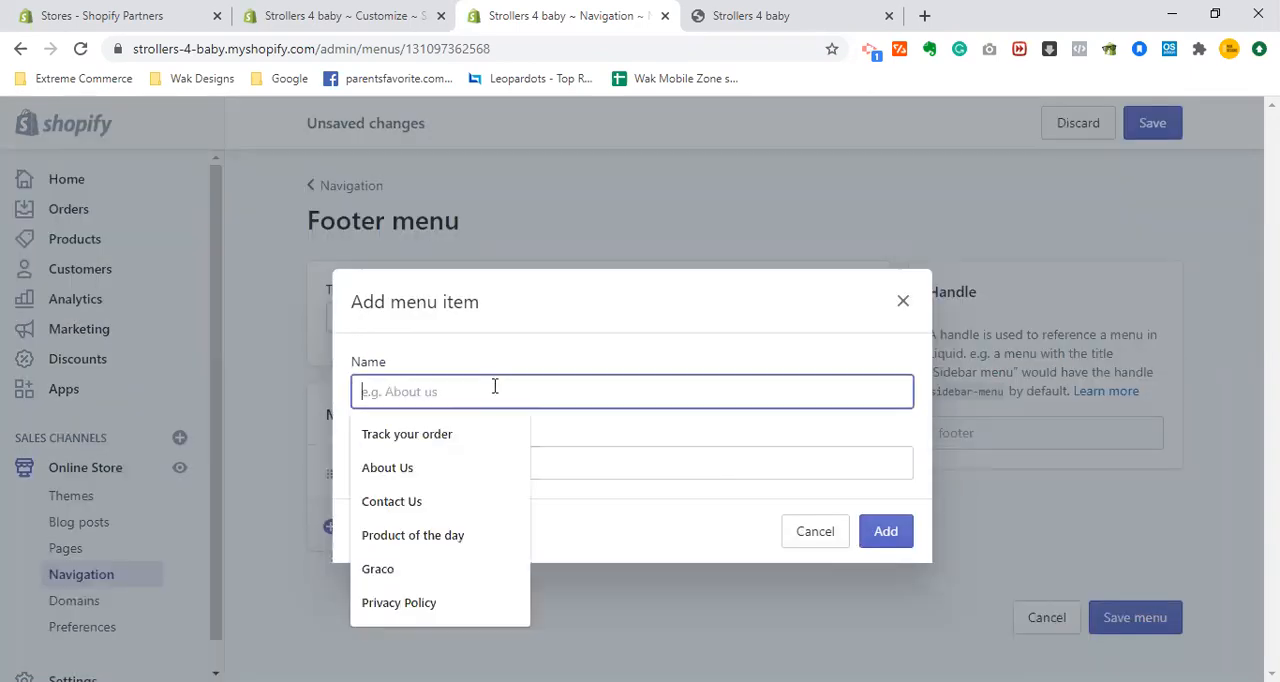
pyautogui.write('Retu')
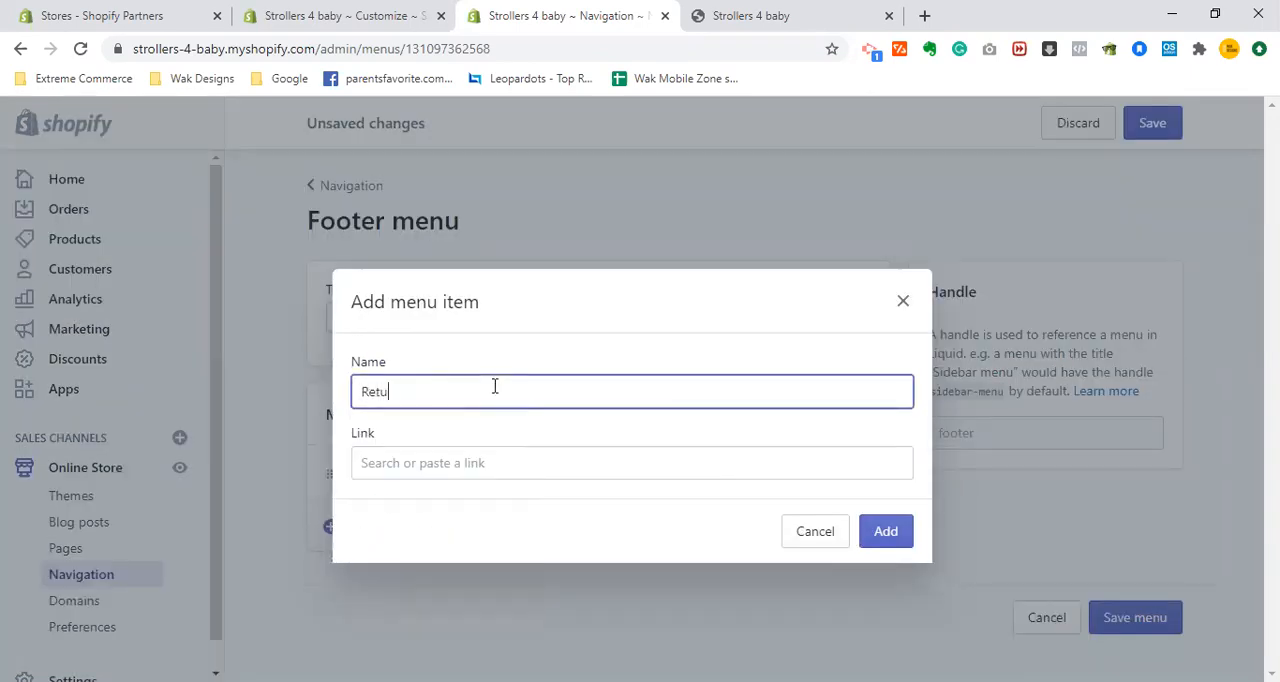
pyautogui.write('rn Policy')
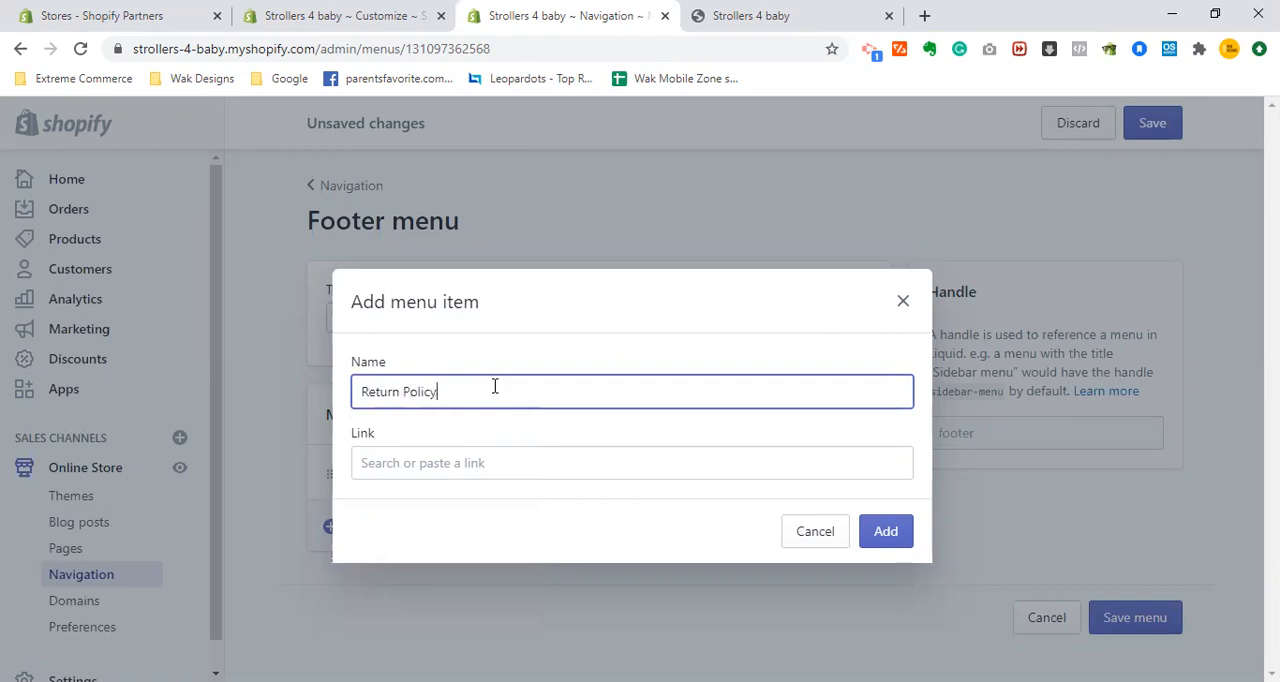
pyautogui.click(539, 470)
pyautogui.press('Down')
pyautogui.press('Down')
pyautogui.press('Down')
pyautogui.press('Down')
pyautogui.press('Down')
pyautogui.press('Down')
pyautogui.press('Down')
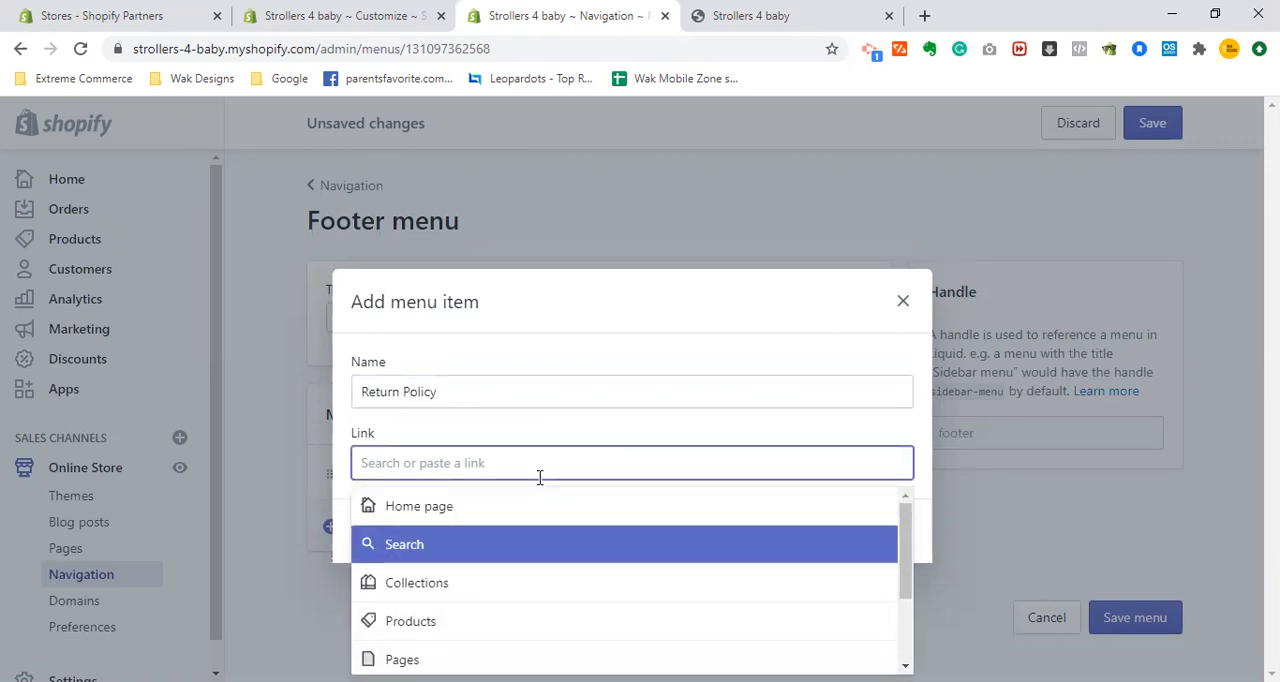
pyautogui.press('Return')
pyautogui.press('Down')
pyautogui.press('Down')
pyautogui.press('Down')
pyautogui.press('Up')
pyautogui.press('Return')
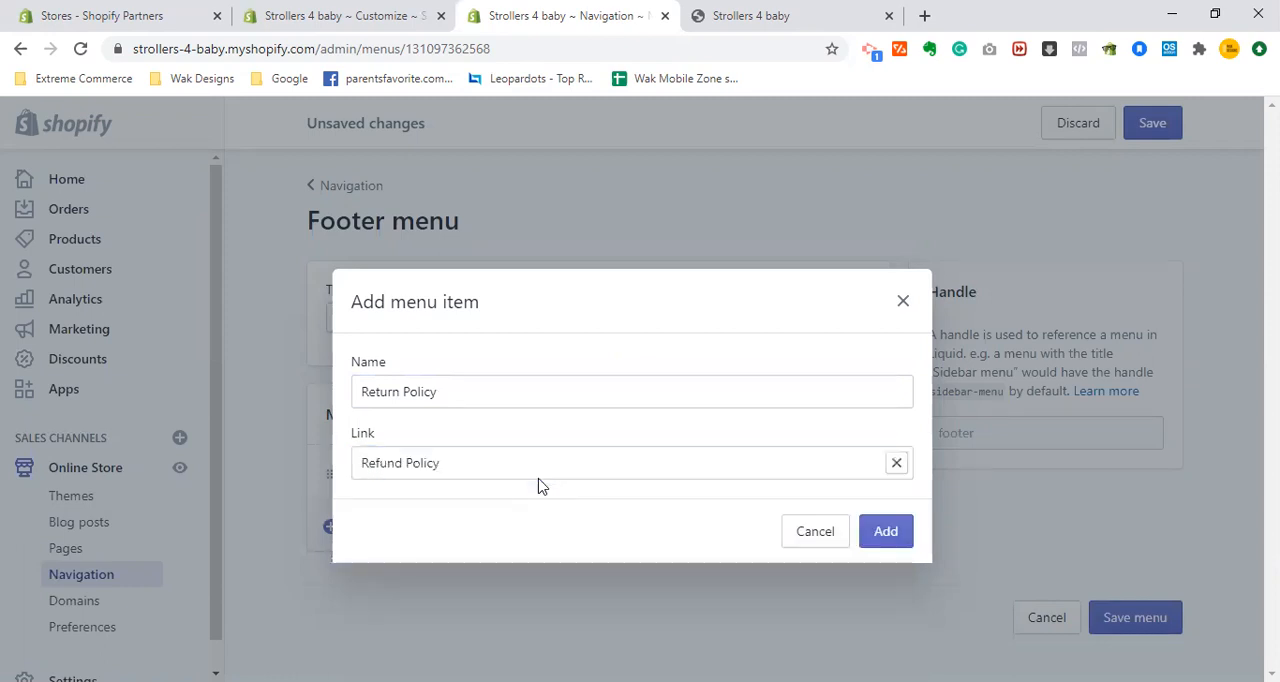
# - Rename the new item "Refund Policy" to match its link and add it to the Footer menu
pyautogui.click(528, 400)
pyautogui.hotkey('shift', 'Home')
pyautogui.press('BackSpace')
pyautogui.write('Refund')
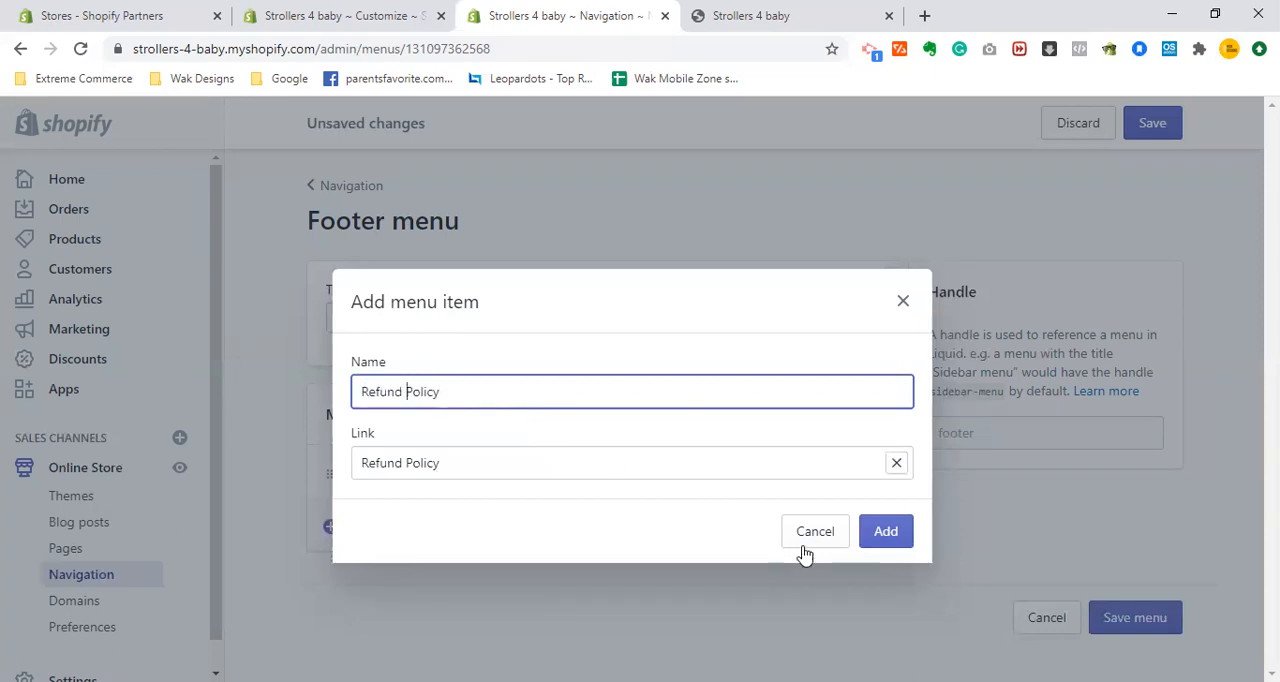
pyautogui.click(904, 532)
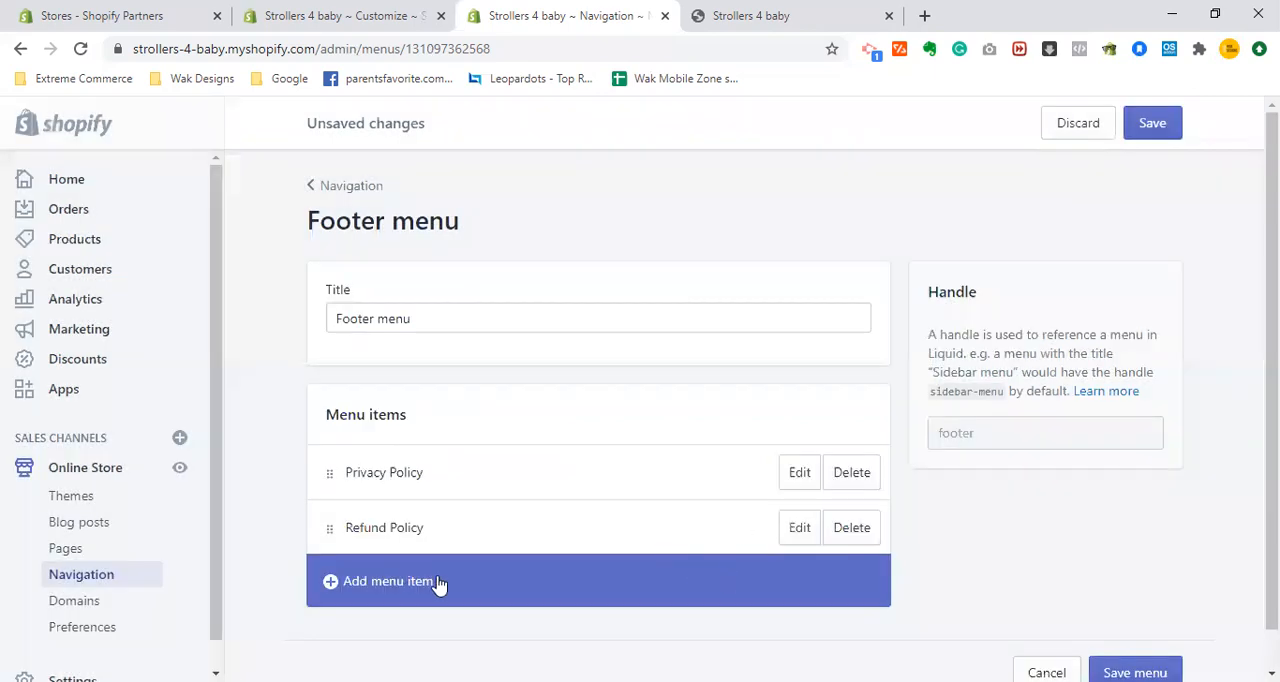
# - Add a Terms of Service item to the Footer menu, linked to the store's Terms of Service policy
pyautogui.click(437, 581)
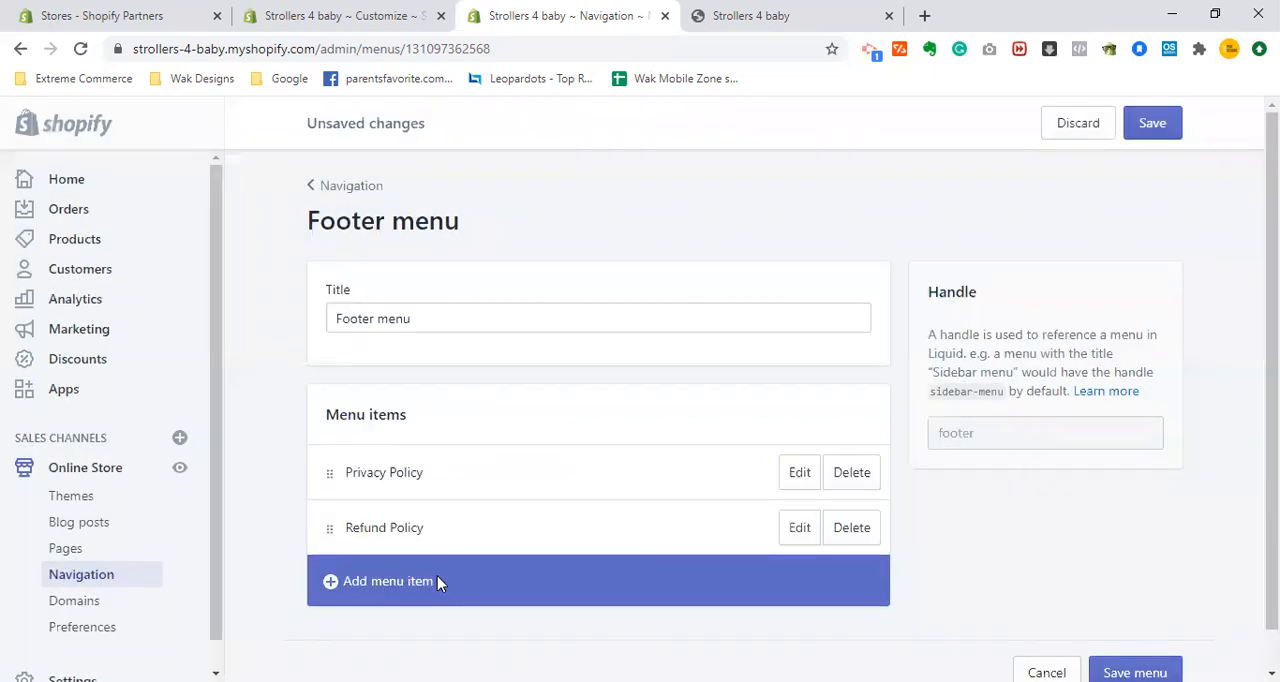
pyautogui.click(467, 478)
pyautogui.press('Down')
pyautogui.press('Down')
pyautogui.press('Down')
pyautogui.press('Down')
pyautogui.press('Down')
pyautogui.press('Down')
pyautogui.press('Down')
pyautogui.press('Down')
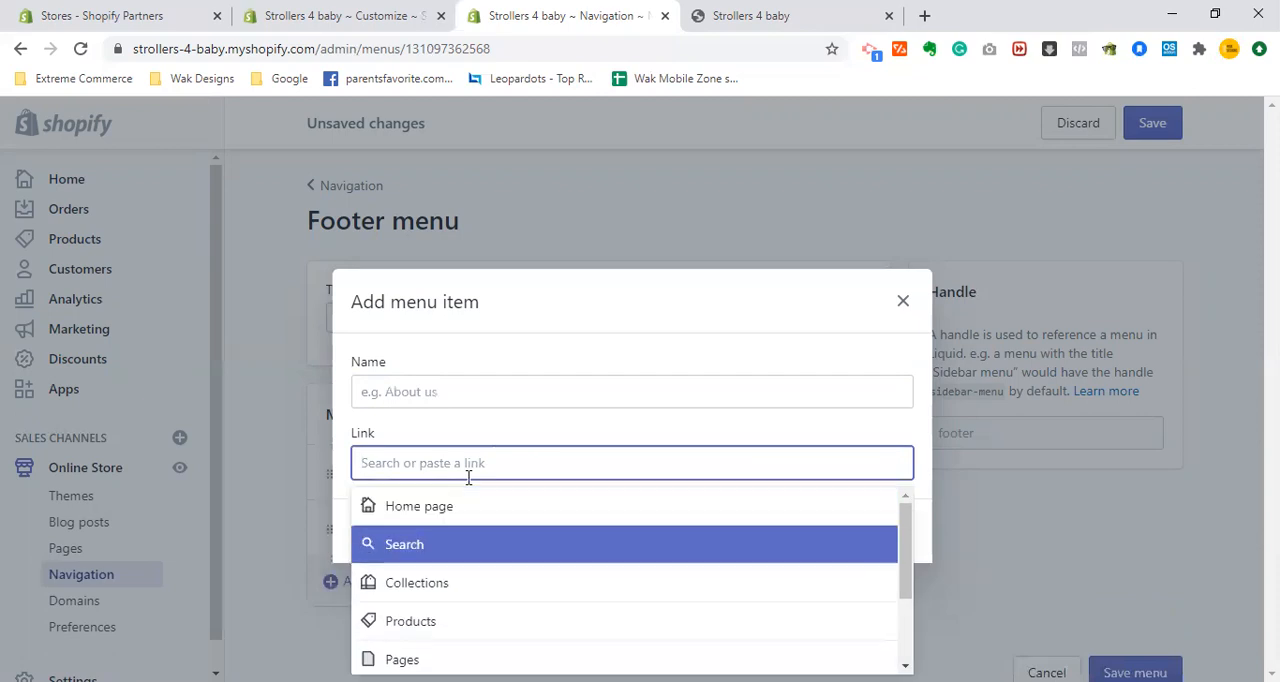
pyautogui.press('Return')
pyautogui.press('Down')
pyautogui.press('Down')
pyautogui.press('Return')
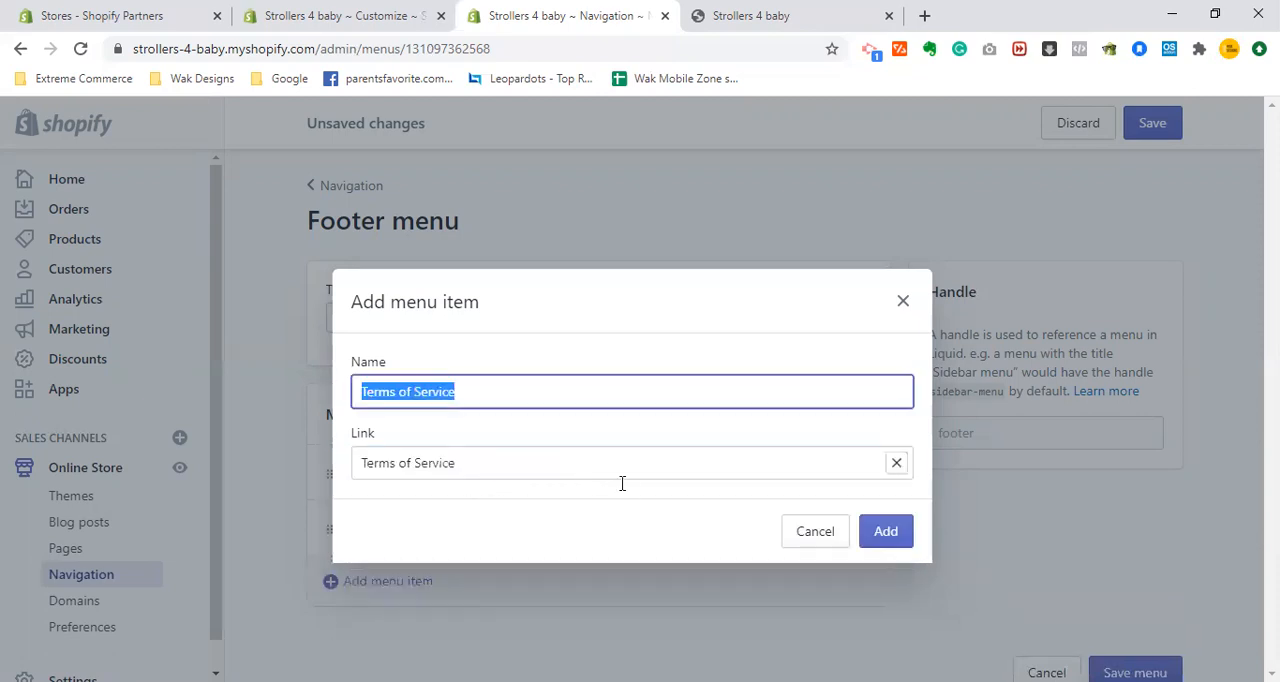
pyautogui.click(884, 538)
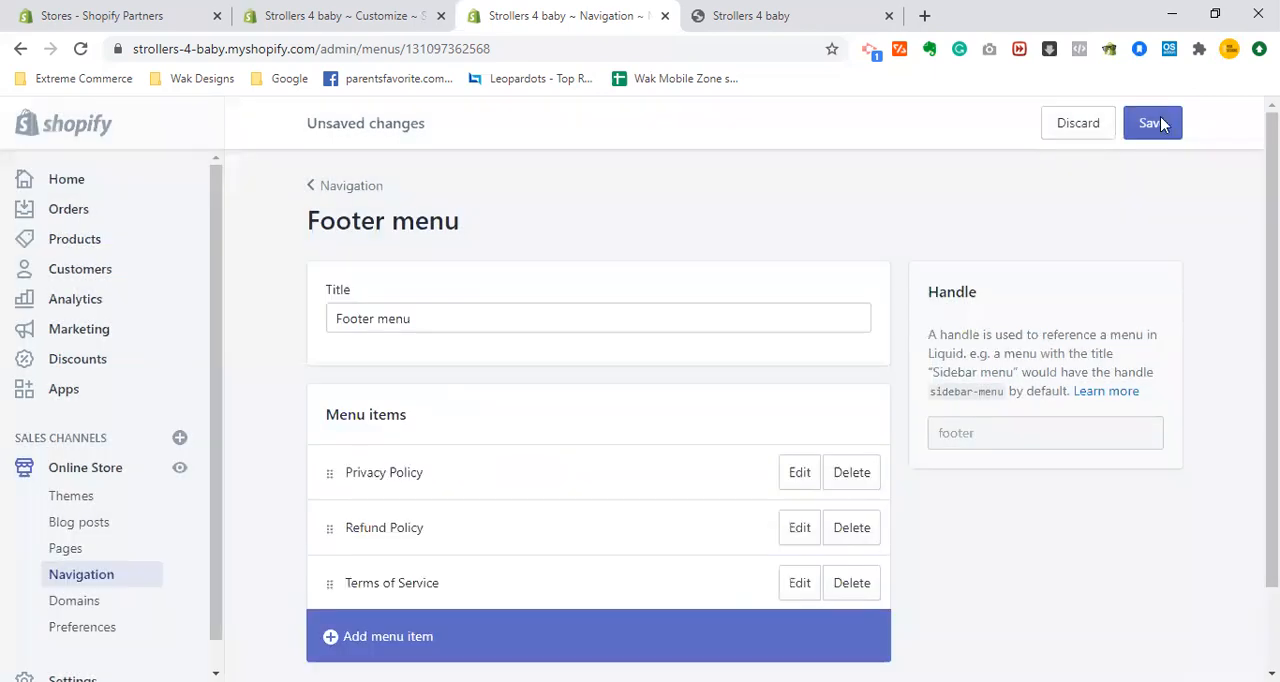
# - Save the Footer menu's policy items, and add and save another item linked to the "Track your order" page
pyautogui.click(1158, 122)
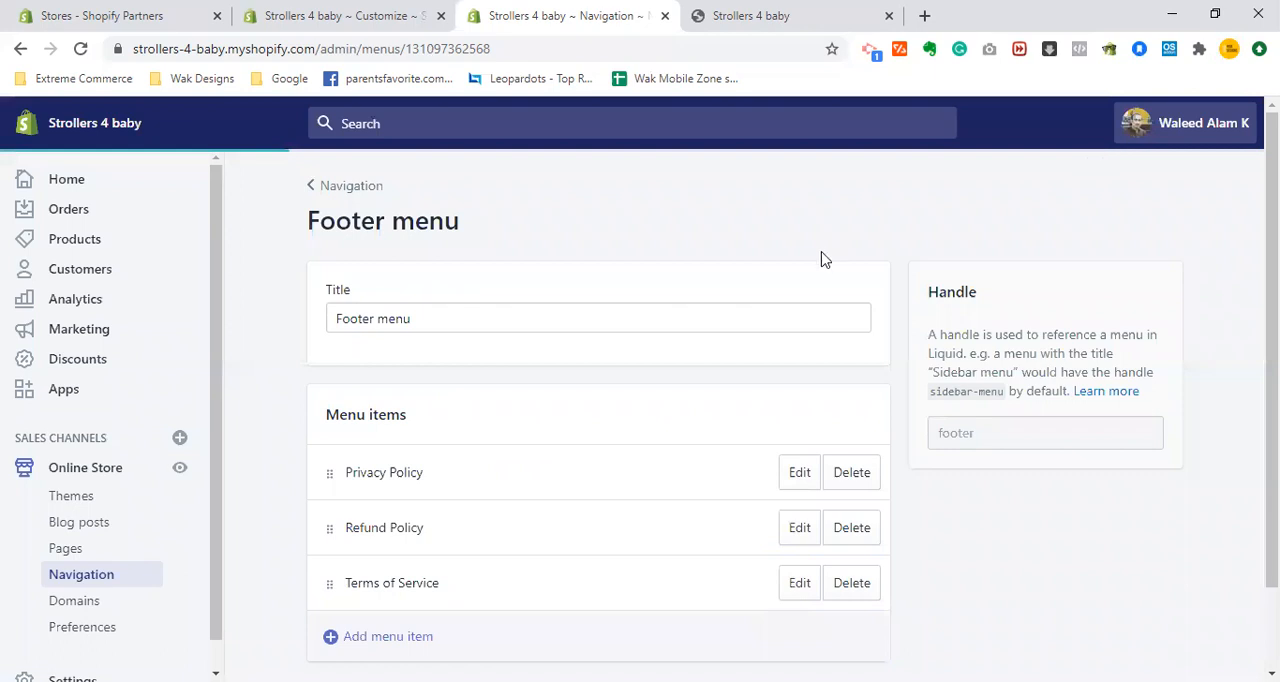
pyautogui.scroll(-1, 600, 450)
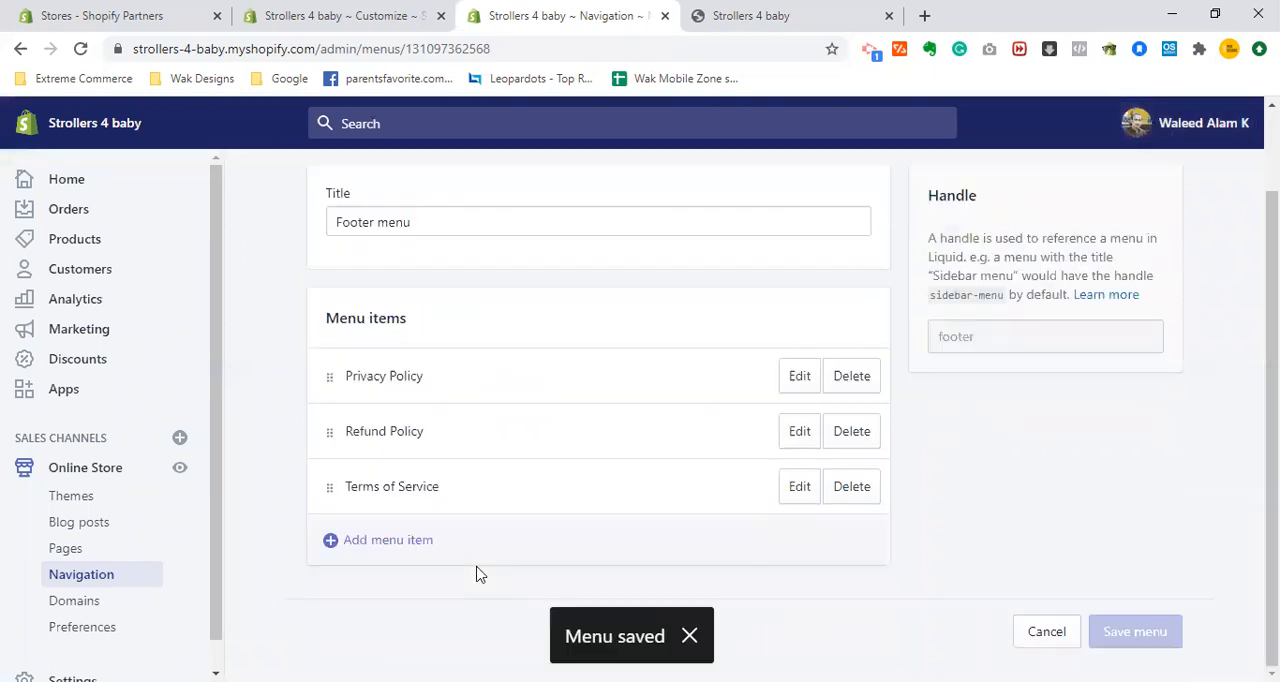
pyautogui.click(403, 541)
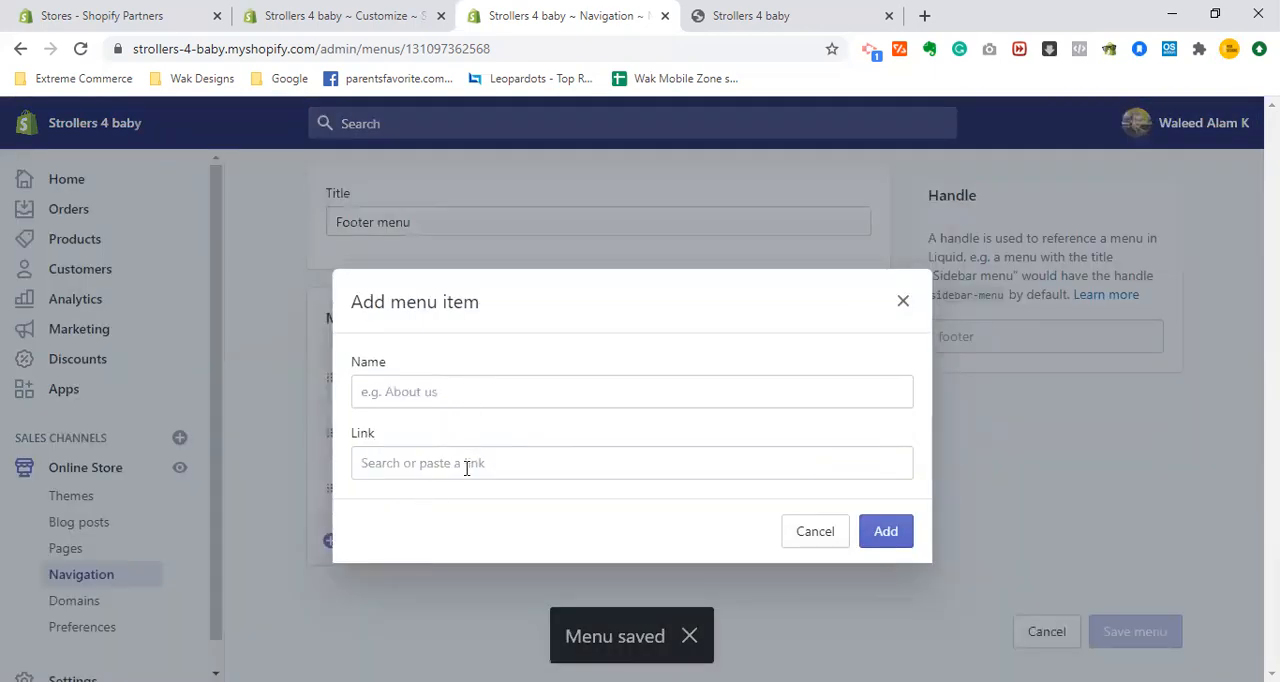
pyautogui.click(466, 466)
pyautogui.press('Down')
pyautogui.press('Down')
pyautogui.press('Down')
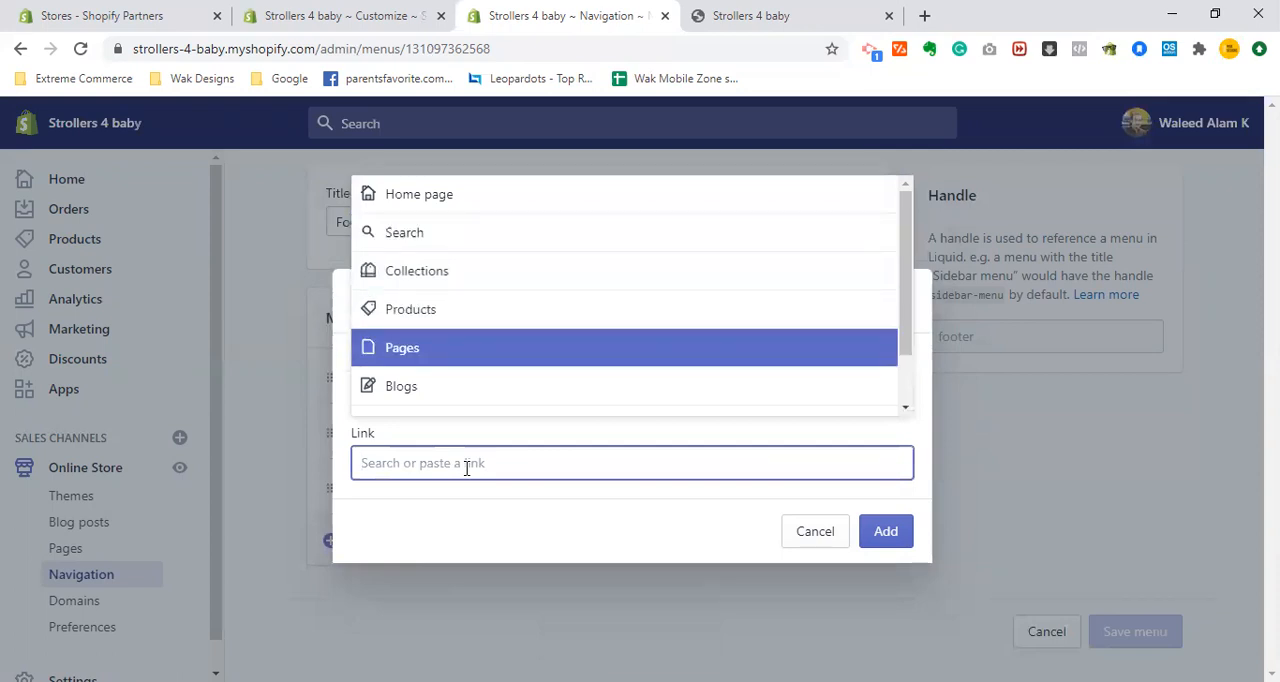
pyautogui.press('Return')
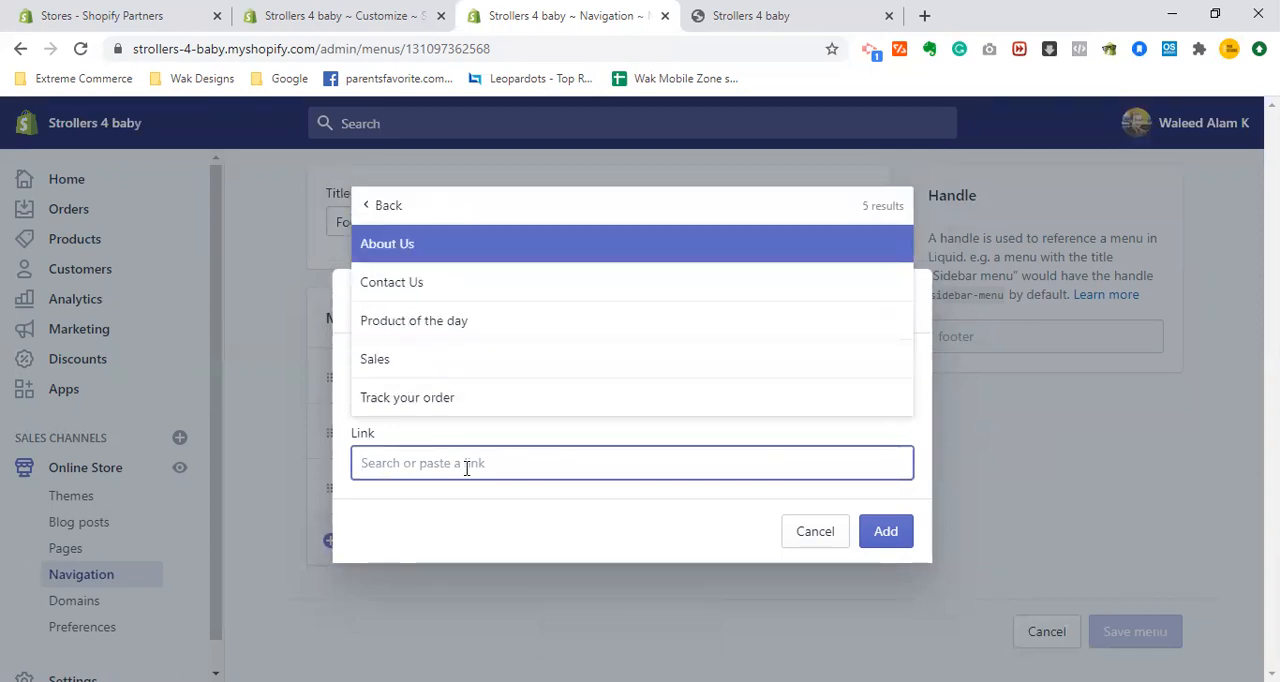
pyautogui.press('Down')
pyautogui.press('Down')
pyautogui.press('Down')
pyautogui.press('Down')
pyautogui.press('Return')
pyautogui.click(893, 541)
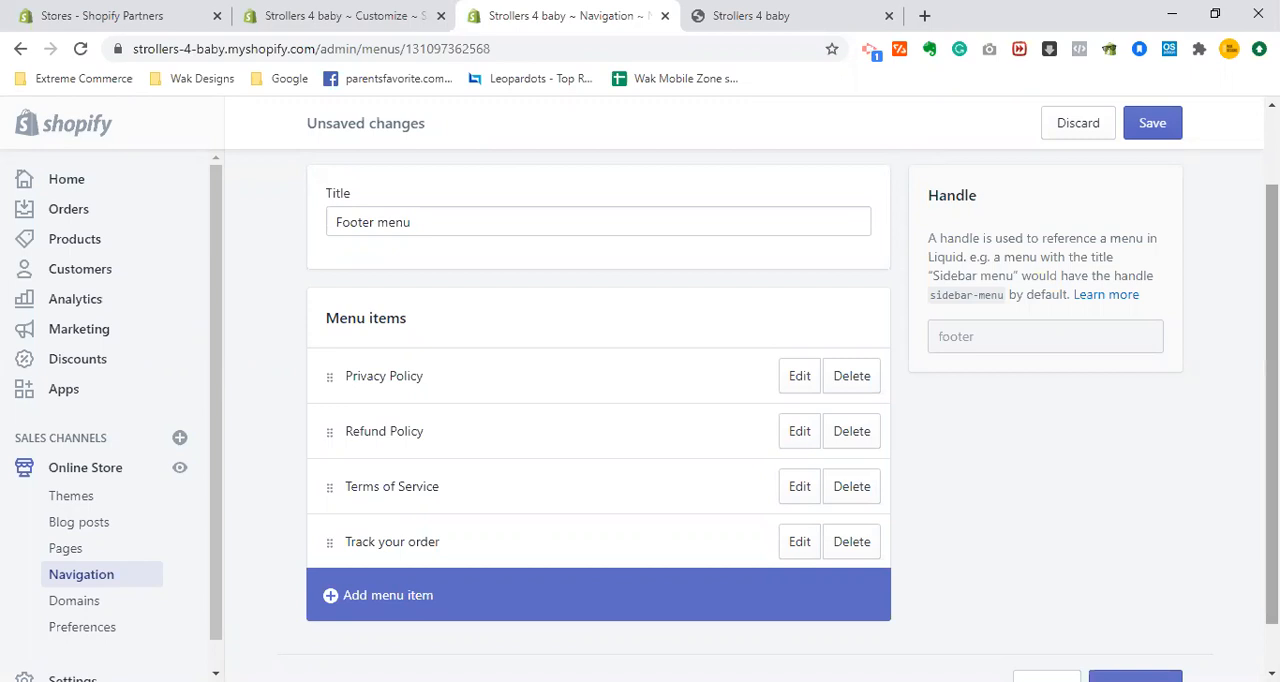
pyautogui.click(1153, 124)
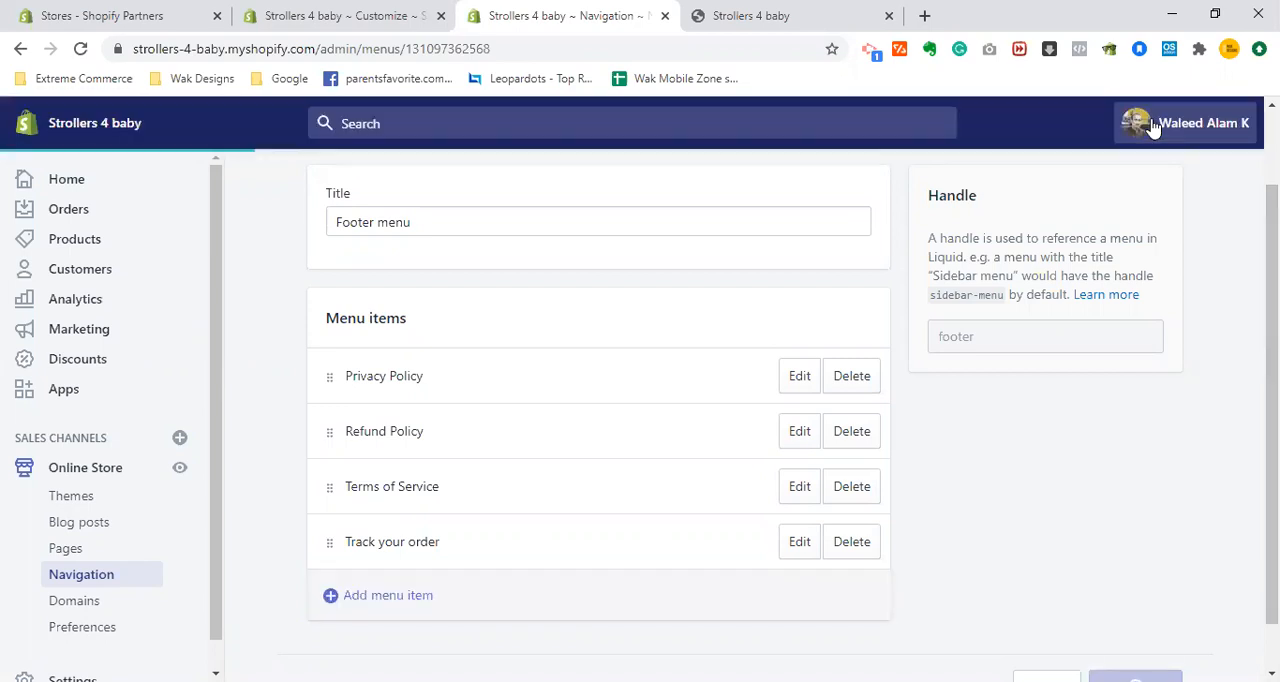
# - Reload the storefront to check the Quick Links in its footer, and return to the theme editor's Footer settings
pyautogui.click(743, 12)
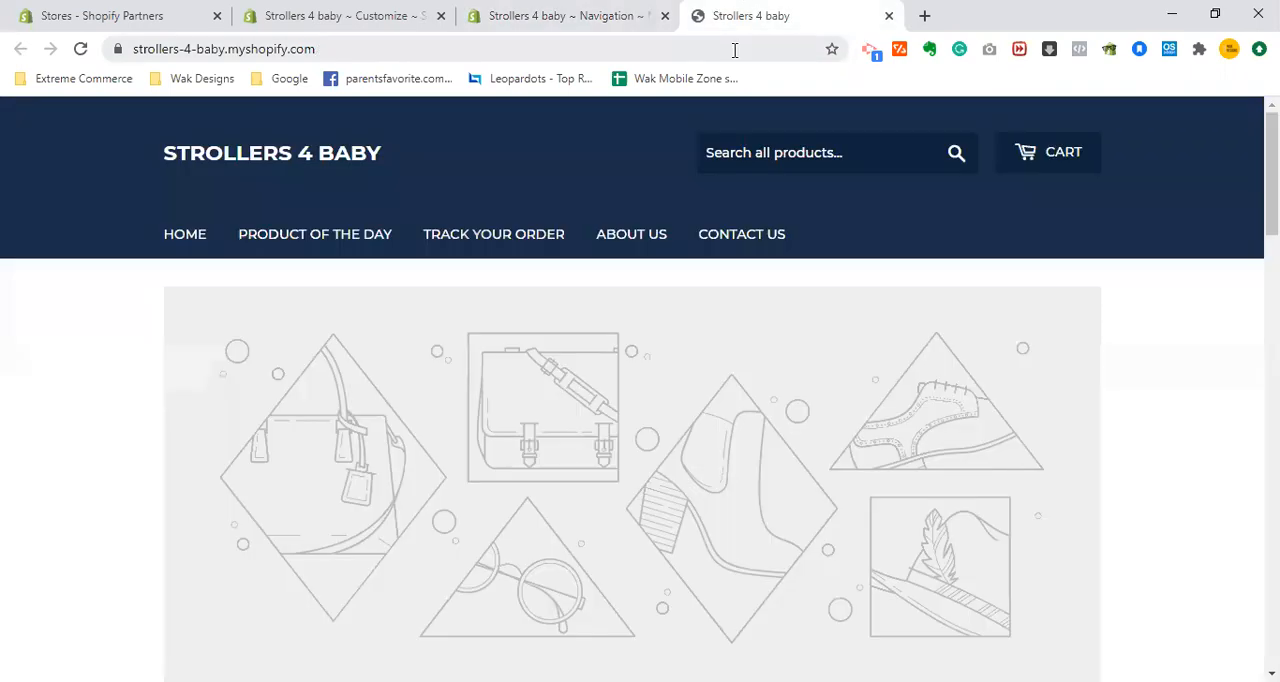
pyautogui.click(734, 50)
pyautogui.press('Return')
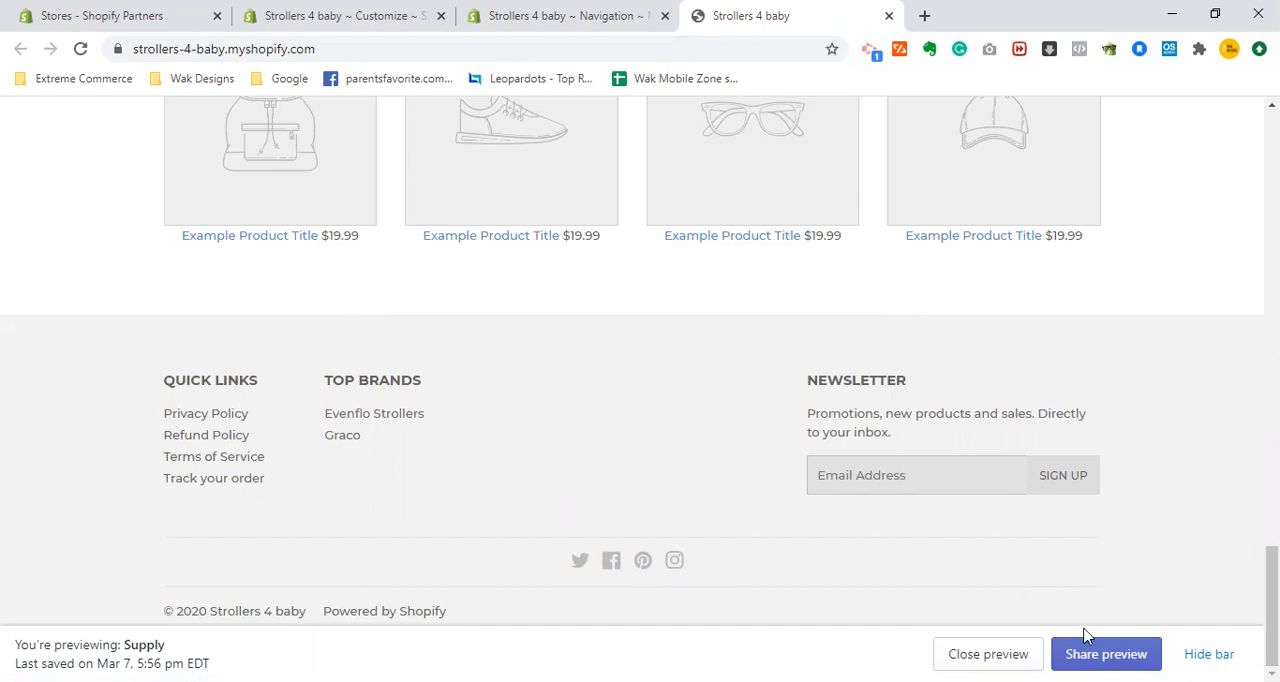
pyautogui.click(557, 12)
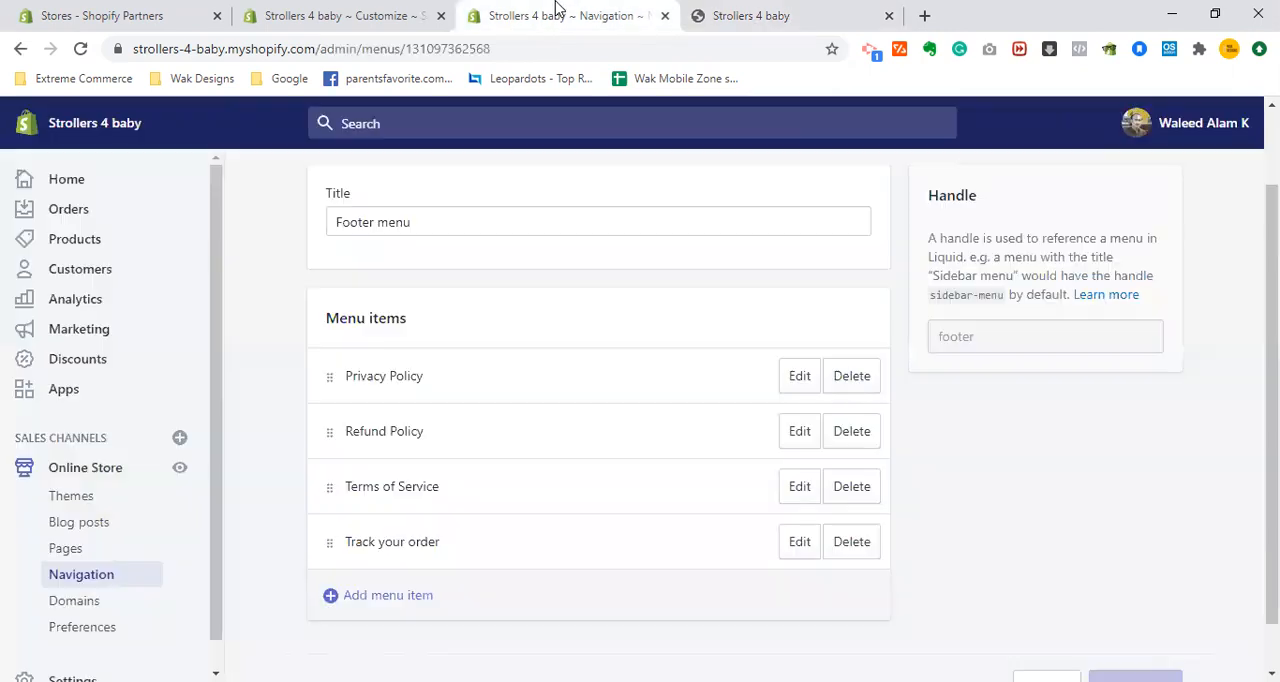
pyautogui.click(336, 12)
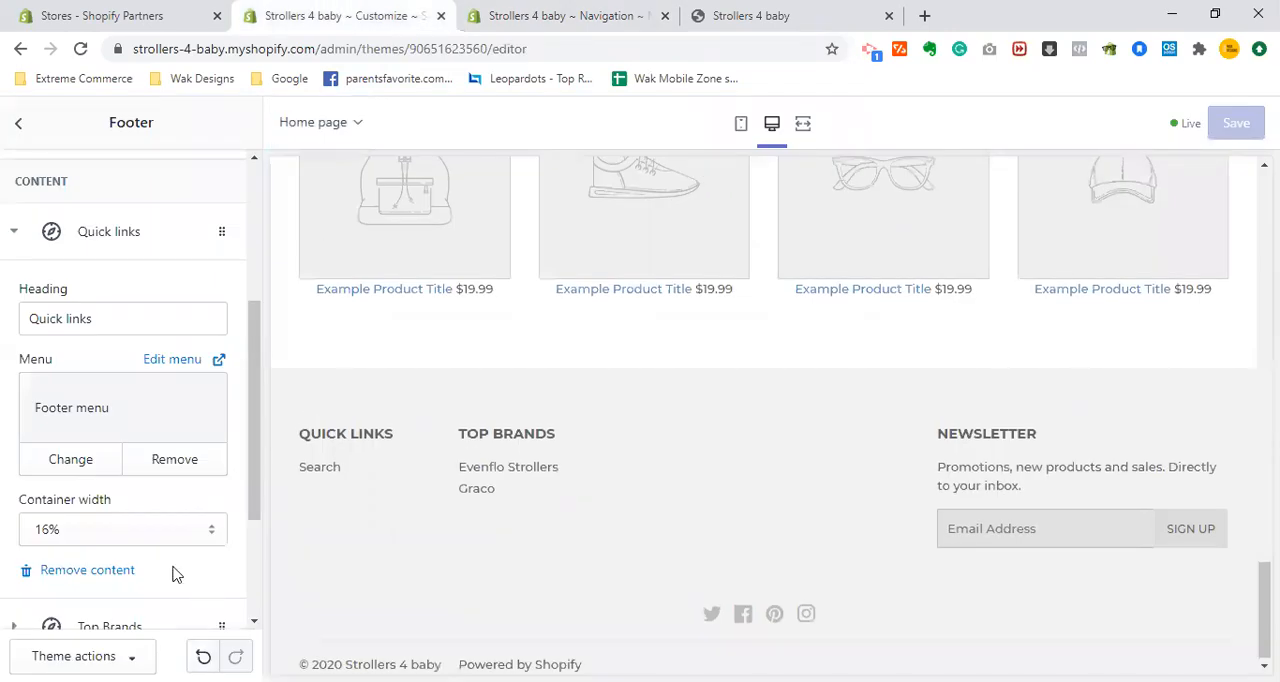